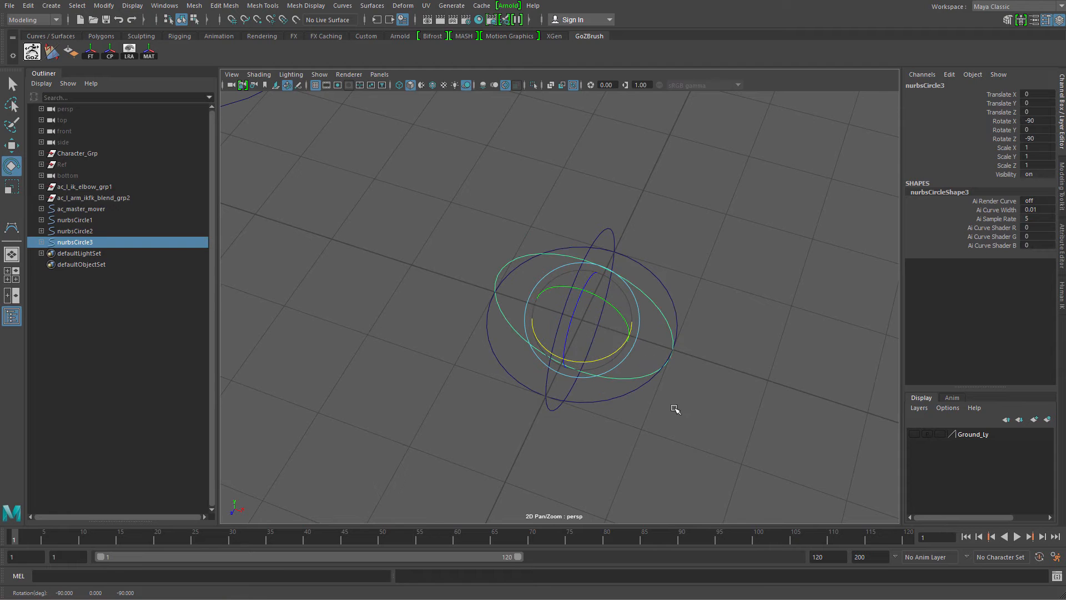
# Step: Select the three NURBS circles that form the ball at the origin
pyautogui.keyDown('alt'); pyautogui.moveTo(681, 388); pyautogui.dragTo(549, 367); pyautogui.keyUp('alt')
pyautogui.press('q')
pyautogui.click(681, 207)
pyautogui.moveTo(652, 215); pyautogui.dragTo(550, 313)
pyautogui.keyDown('alt'); pyautogui.moveTo(515, 402); pyautogui.dragTo(436, 402, button='middle'); pyautogui.keyUp('alt')
pyautogui.keyDown('alt'); pyautogui.moveTo(435, 402); pyautogui.dragTo(571, 381, button='right'); pyautogui.keyUp('alt')
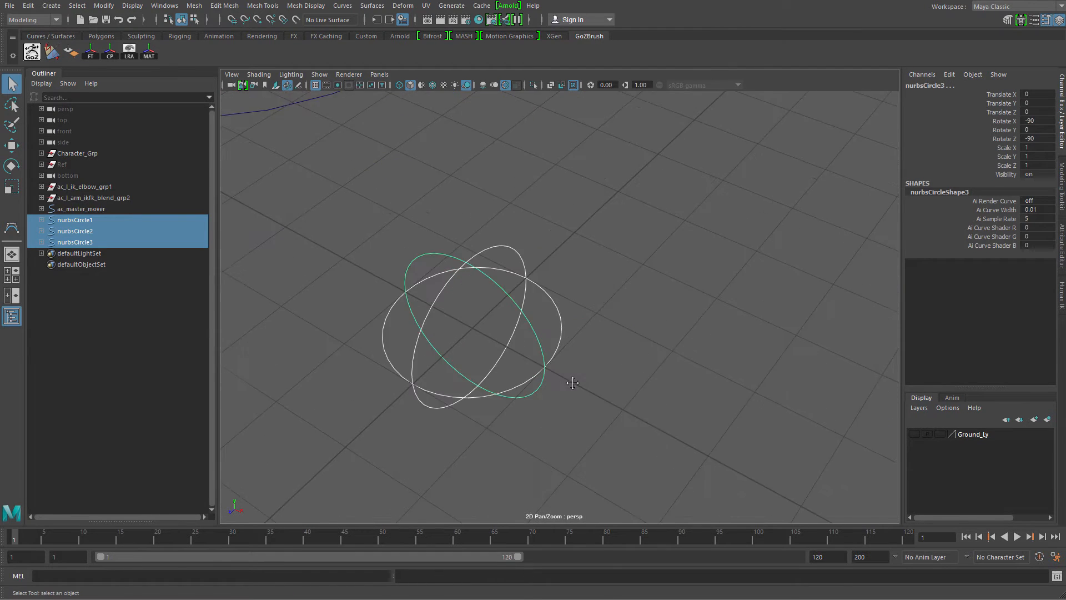
pyautogui.keyDown('alt'); pyautogui.moveTo(571, 381); pyautogui.dragTo(598, 372, button='middle'); pyautogui.keyUp('alt')
# Step: Draw a two-point, degree 1 Linear curve with the CV Curve Tool, grid-snapped from the circles' edge at 0, 0, -1 outward along negative Z
pyautogui.click(51, 6)
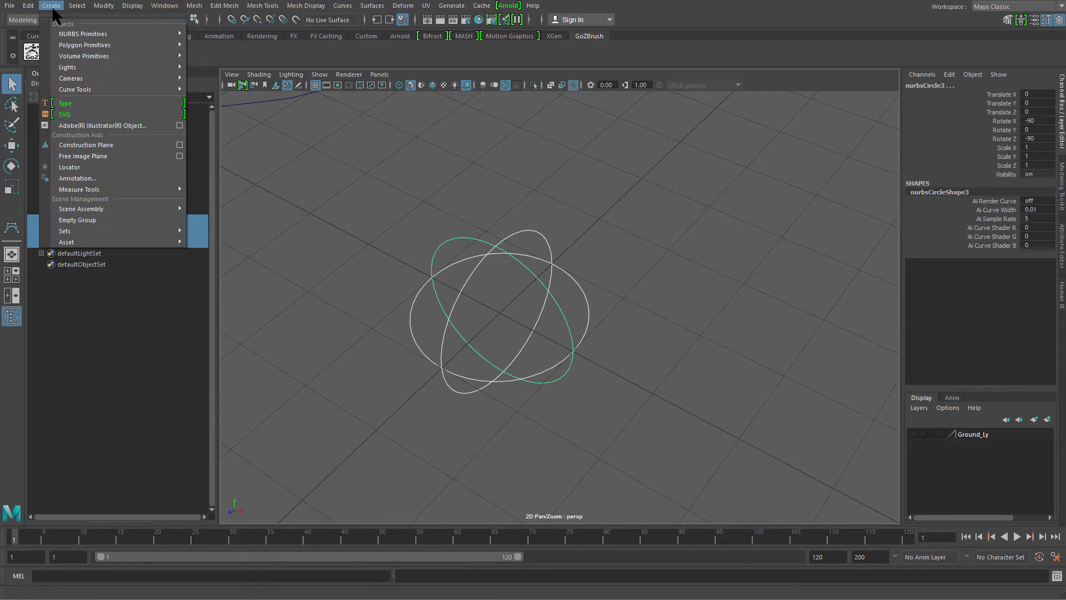
pyautogui.moveTo(95, 91)
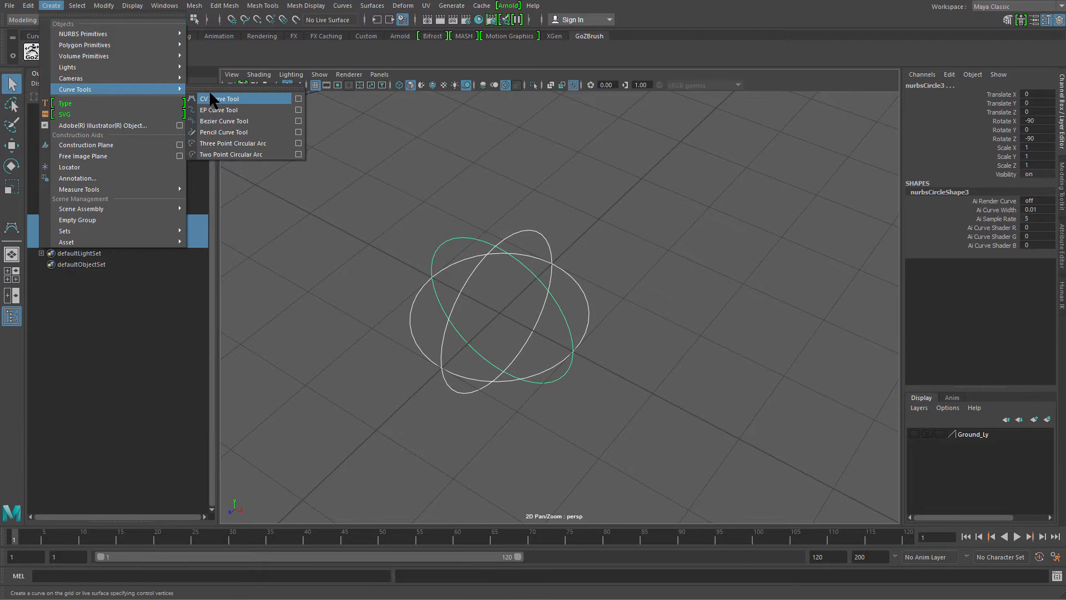
pyautogui.click(299, 98)
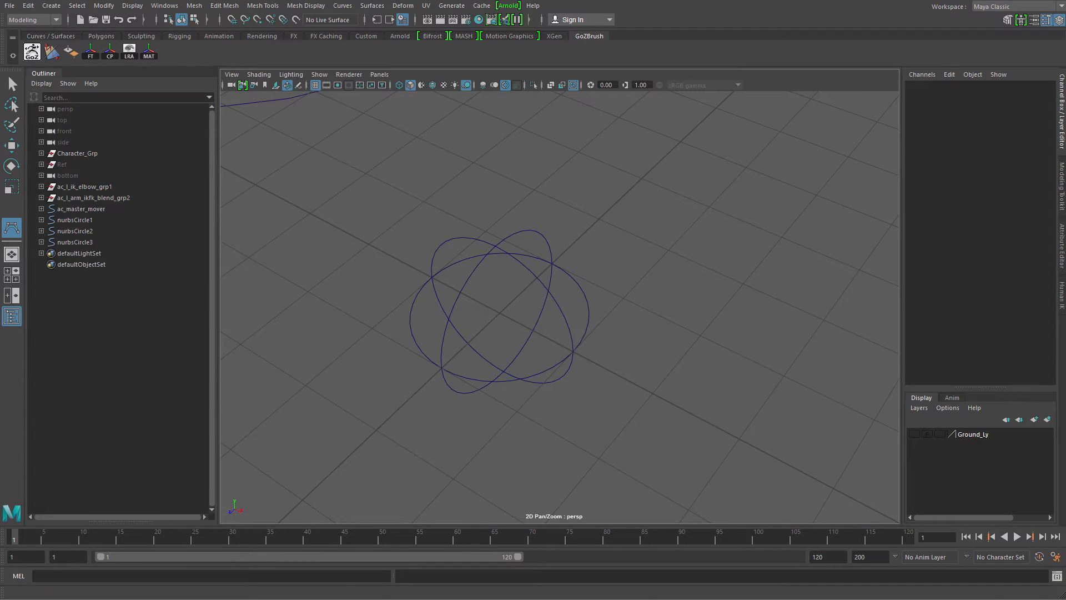
pyautogui.moveTo(176, 68); pyautogui.dragTo(197, 61)
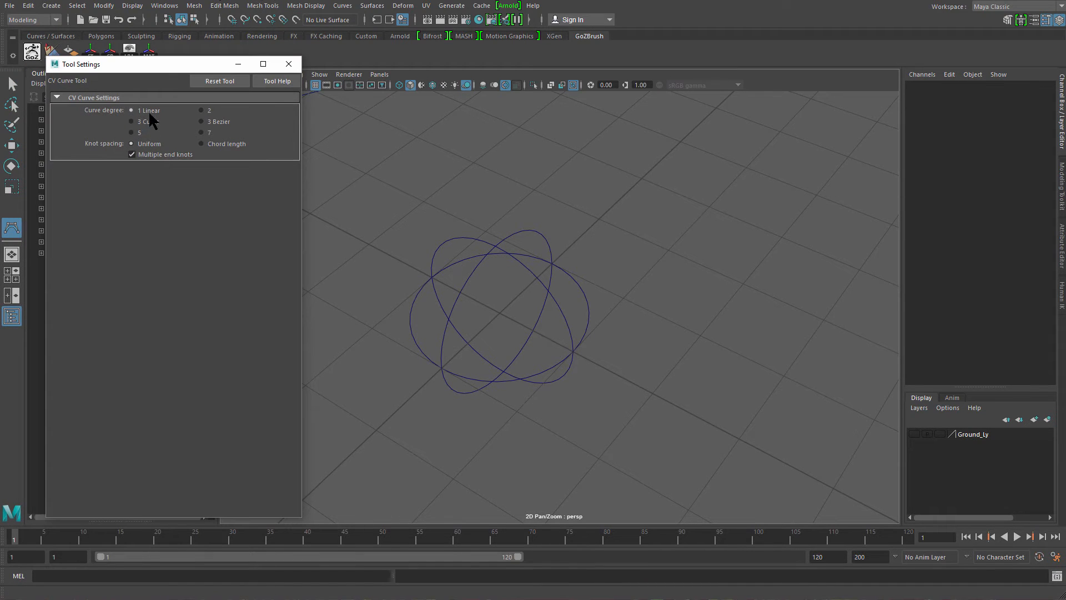
pyautogui.click(288, 64)
pyautogui.keyDown('alt'); pyautogui.moveTo(550, 261); pyautogui.dragTo(511, 395, button='middle'); pyautogui.keyUp('alt')
pyautogui.click(523, 369)
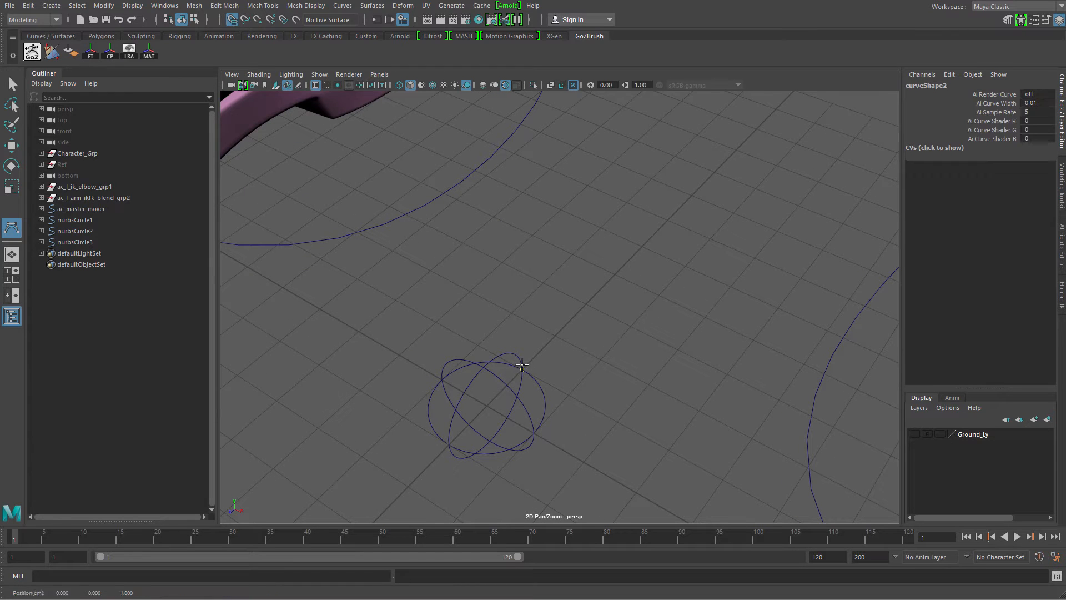
pyautogui.keyDown('alt'); pyautogui.moveTo(566, 377); pyautogui.dragTo(506, 405); pyautogui.keyUp('alt')
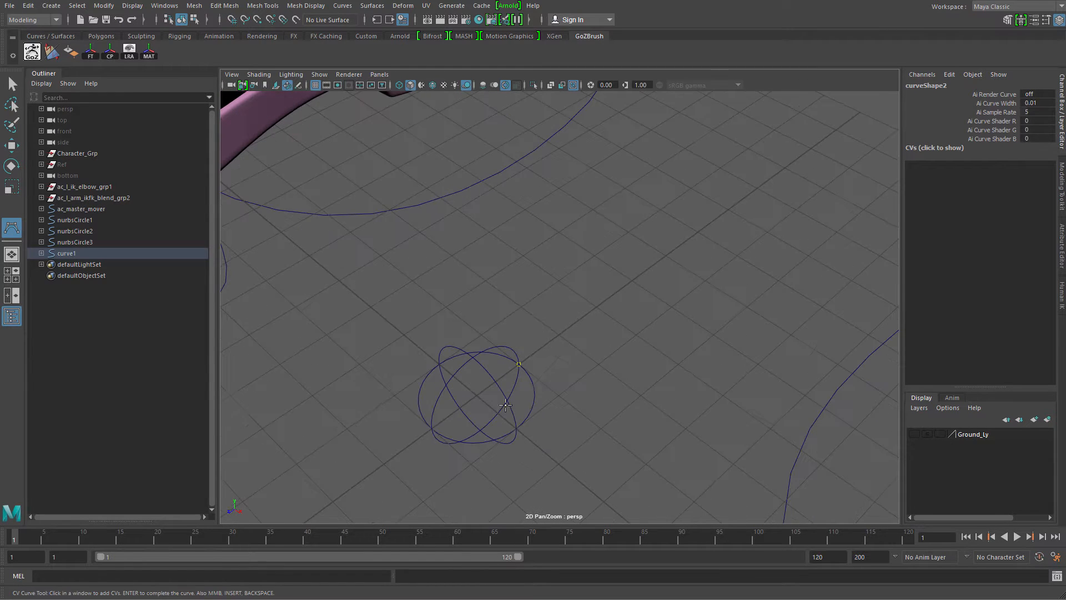
pyautogui.keyDown('alt'); pyautogui.moveTo(443, 333); pyautogui.dragTo(573, 300); pyautogui.keyUp('alt')
pyautogui.click(575, 290)
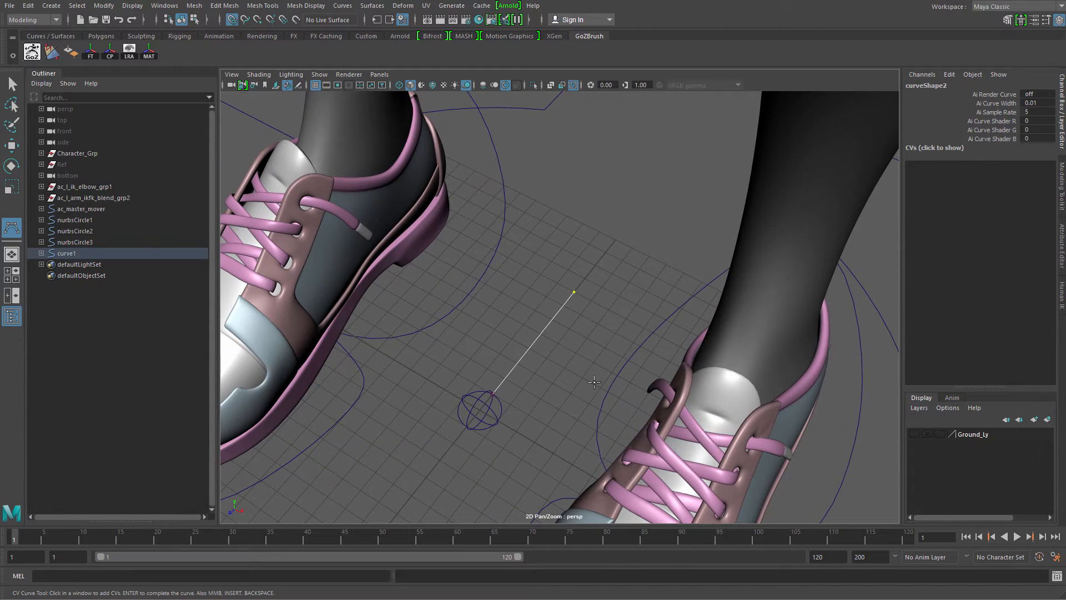
pyautogui.press('q')
# Step: Try moving the three circles and the straight curve together as one selection
pyautogui.keyDown('alt'); pyautogui.moveTo(527, 436); pyautogui.dragTo(600, 327, button='middle'); pyautogui.keyUp('alt')
pyautogui.keyDown('alt'); pyautogui.moveTo(600, 328); pyautogui.dragTo(633, 336, button='right'); pyautogui.keyUp('alt')
pyautogui.moveTo(633, 336)
pyautogui.keyDown('alt'); pyautogui.mouseDown()
pyautogui.moveTo(594, 327)
pyautogui.moveTo(627, 352)
pyautogui.mouseUp(); pyautogui.keyUp('alt')
pyautogui.keyDown('alt'); pyautogui.moveTo(628, 352); pyautogui.dragTo(653, 359, button='right'); pyautogui.keyUp('alt')
pyautogui.moveTo(542, 303); pyautogui.dragTo(626, 414)
pyautogui.press('w')
pyautogui.moveTo(625, 415); pyautogui.dragTo(562, 361, button='middle')
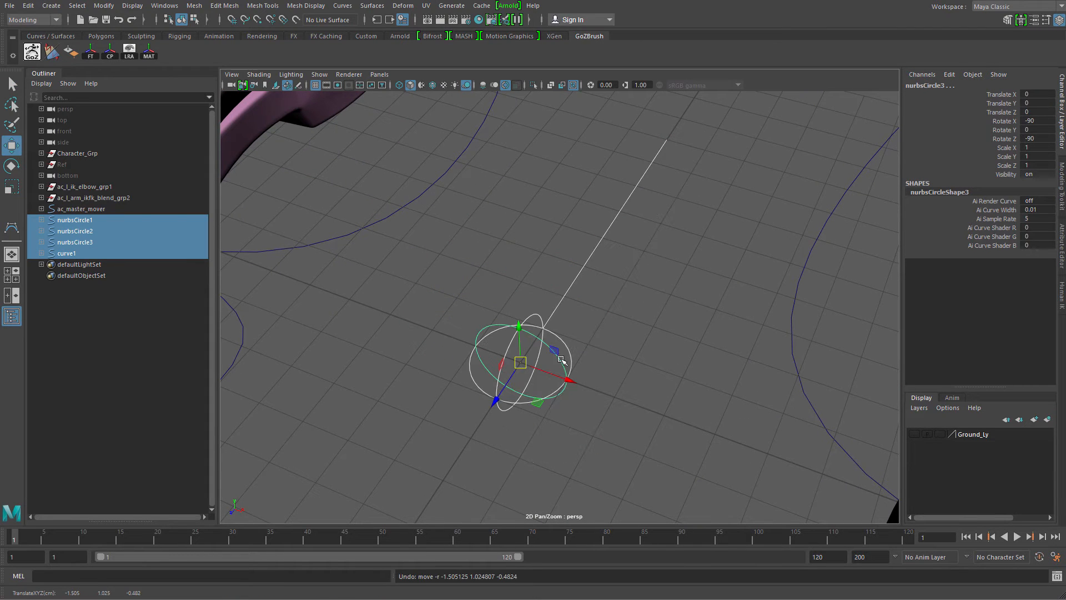
# Step: Select the straight curve and the circles individually in the viewport to check whether they are separate objects
pyautogui.click(436, 381)
pyautogui.click(606, 233)
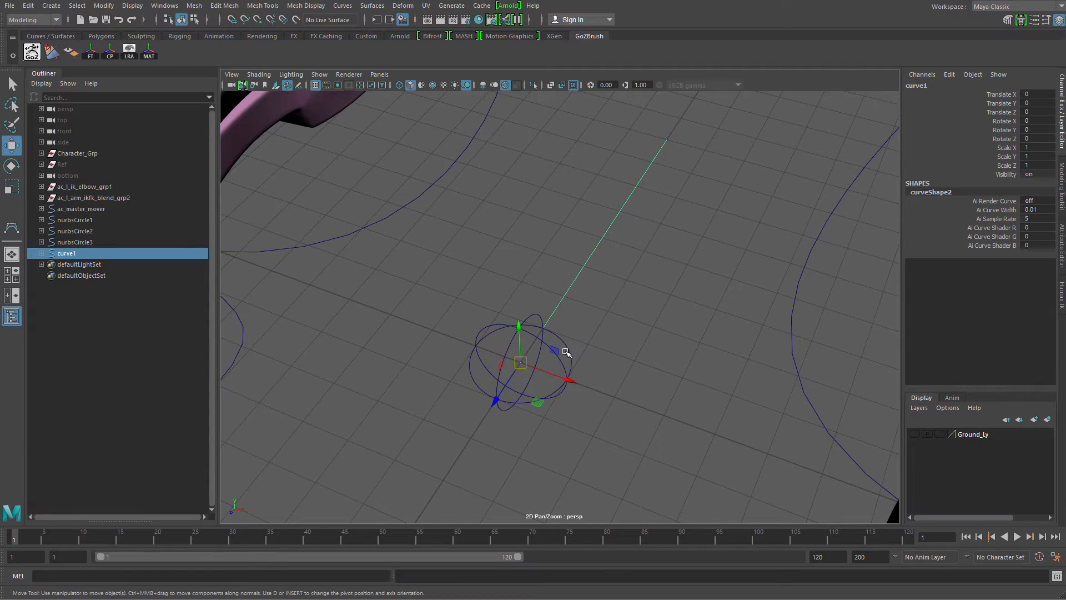
pyautogui.press('q')
pyautogui.click(560, 365)
pyautogui.click(545, 374)
pyautogui.click(539, 368)
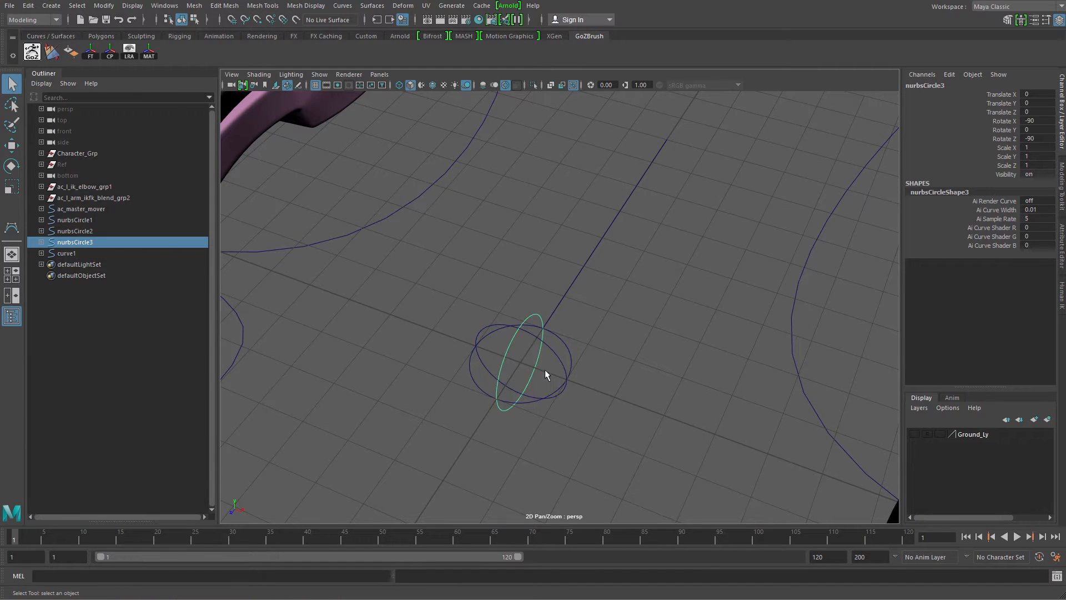
pyautogui.click(555, 353)
pyautogui.click(562, 341)
pyautogui.click(648, 307)
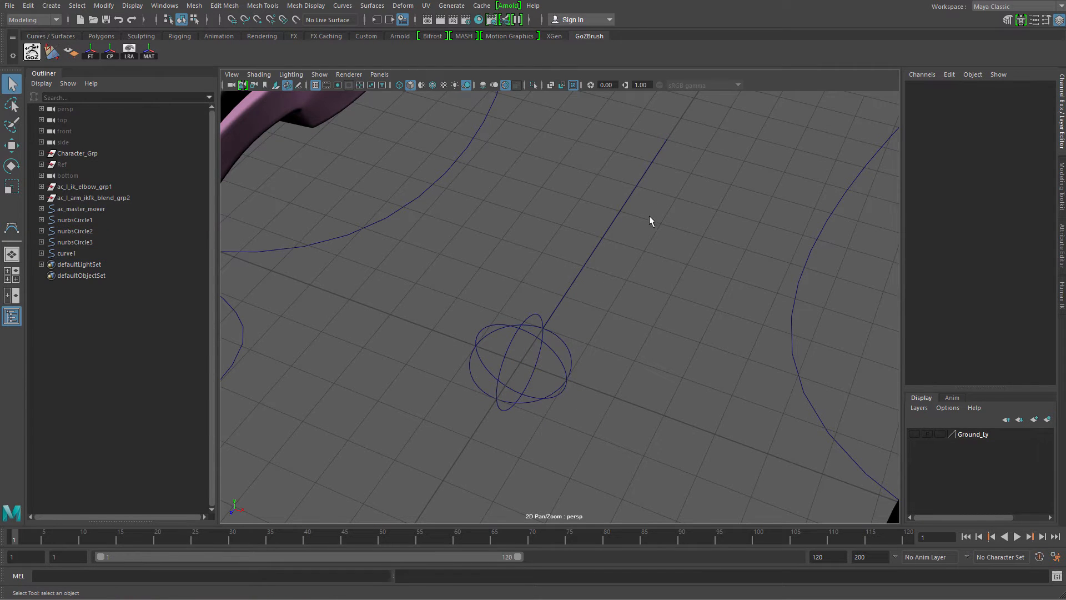
# Step: Freeze the transformations of all three circles and the straight curve
pyautogui.moveTo(665, 191); pyautogui.dragTo(446, 470)
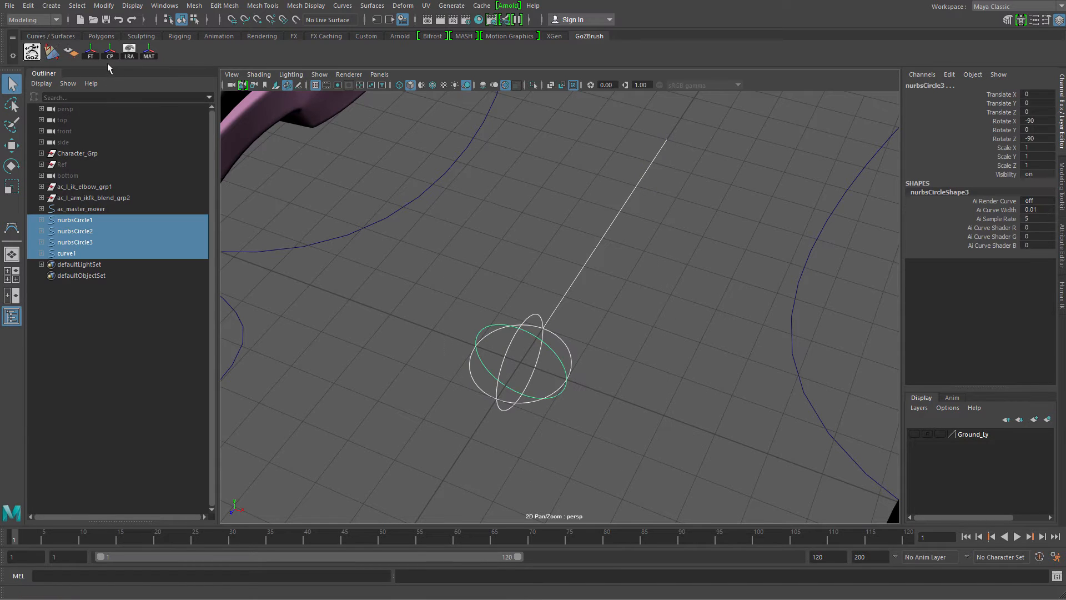
pyautogui.click(104, 5)
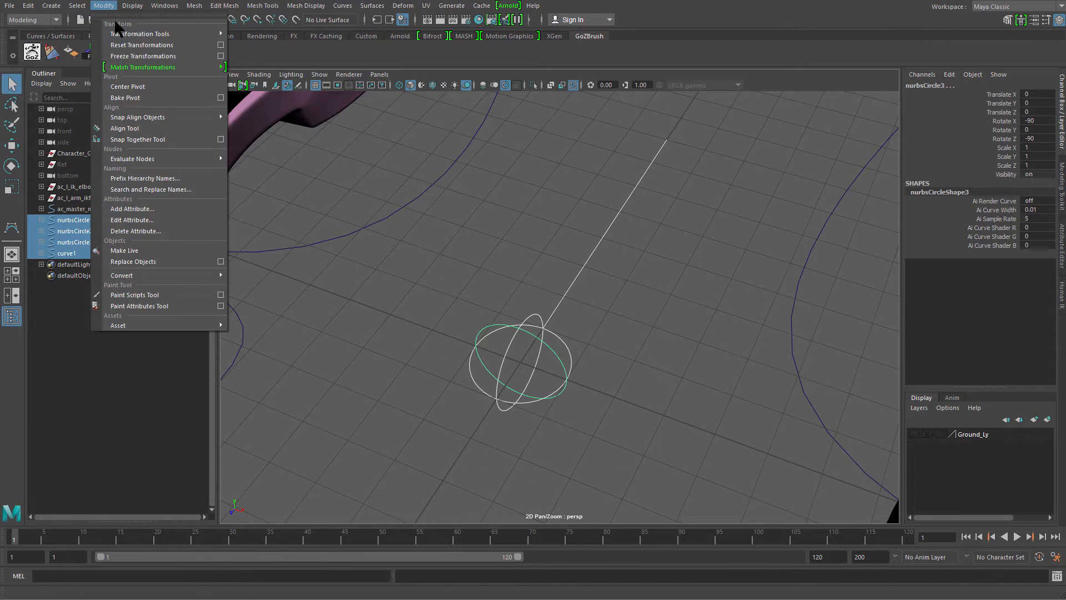
pyautogui.click(121, 55)
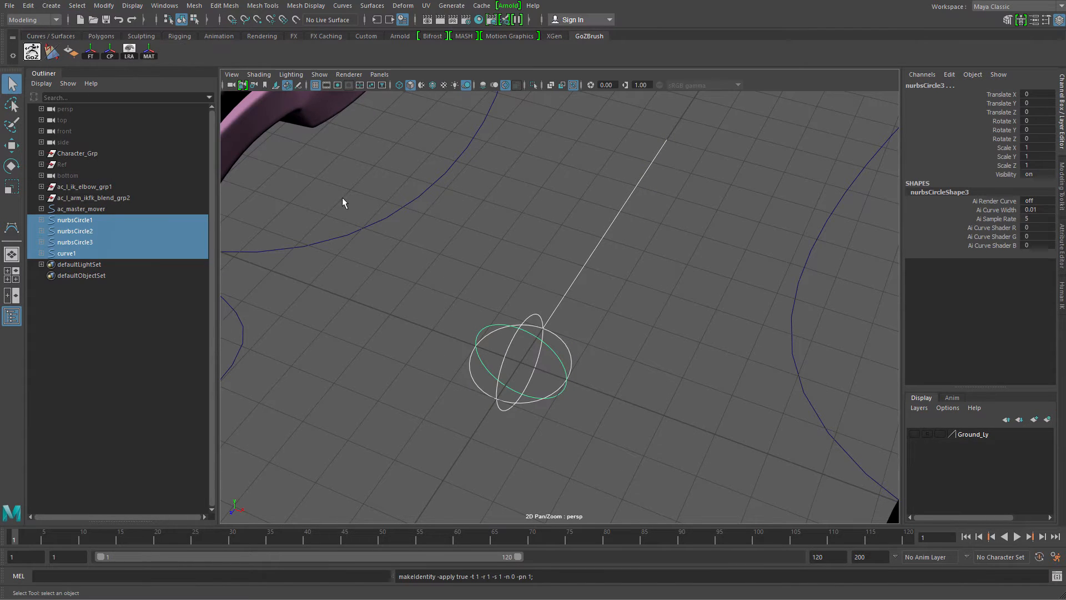
pyautogui.moveTo(37, 75); pyautogui.dragTo(33, 67)
pyautogui.click(36, 79)
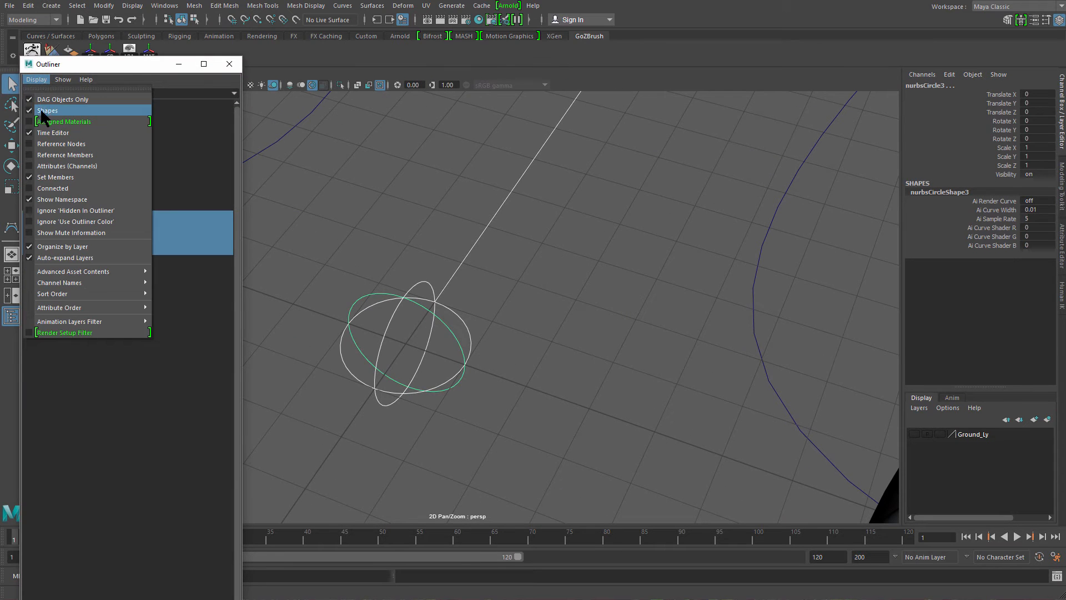
pyautogui.click(220, 64)
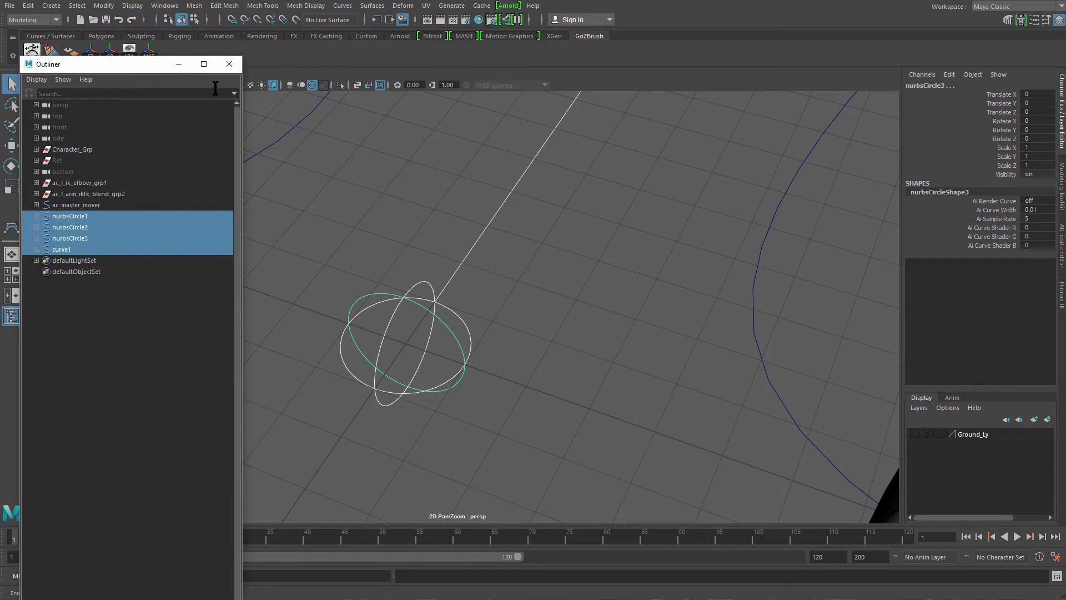
pyautogui.click(233, 65)
pyautogui.click(12, 295)
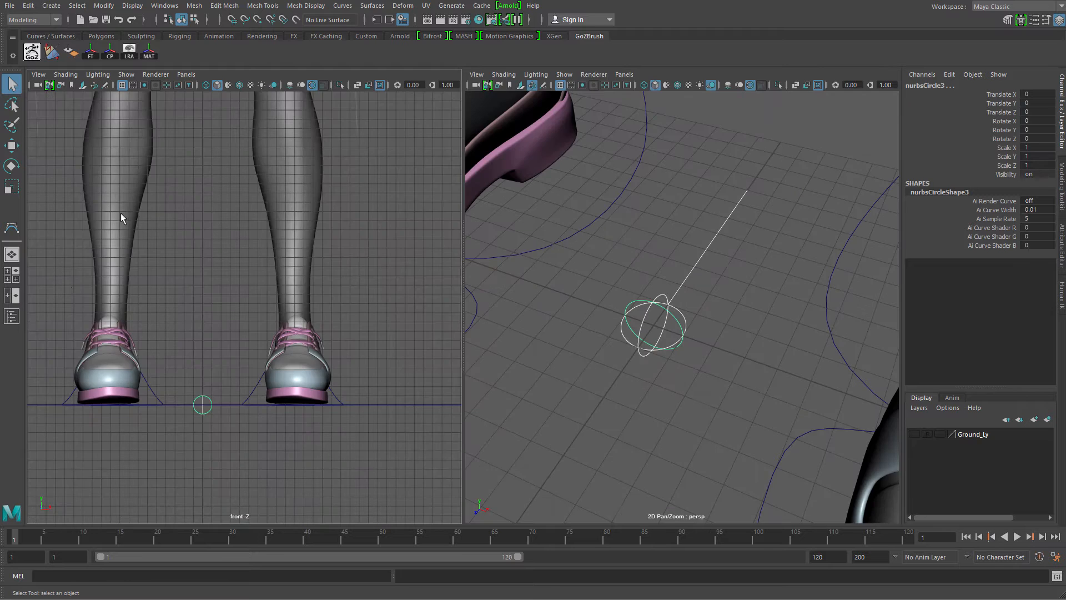
pyautogui.press('space')
pyautogui.click(12, 317)
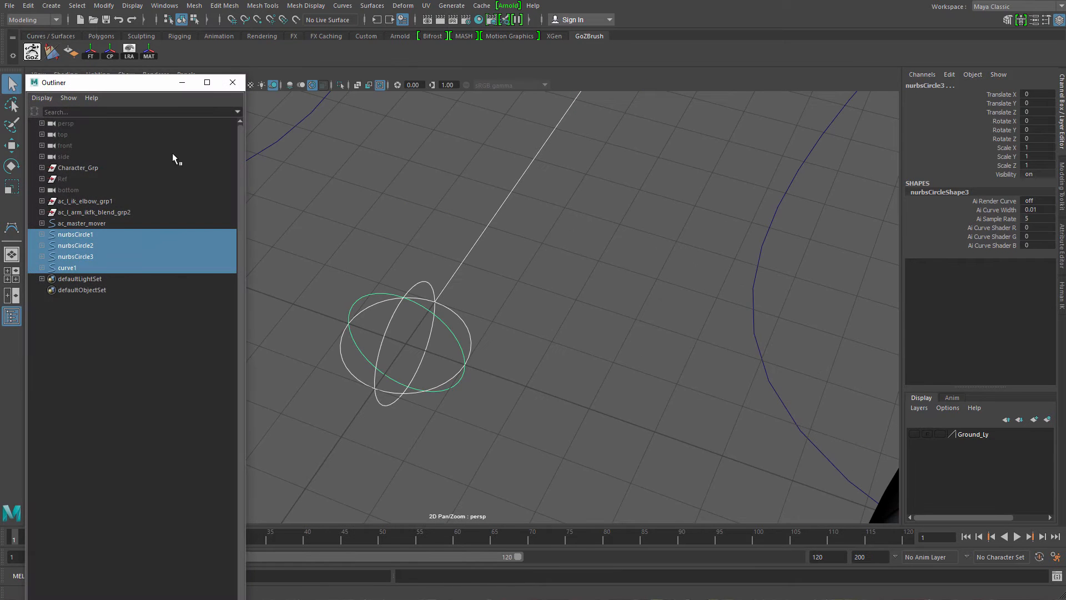
pyautogui.moveTo(166, 95); pyautogui.dragTo(27, 165)
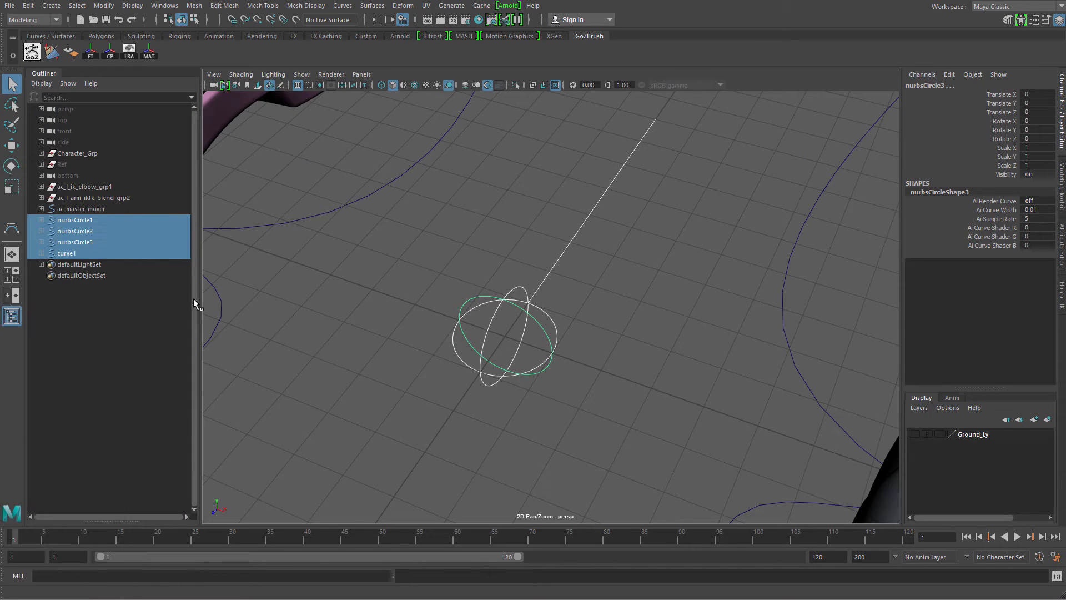
# Step: Display shape nodes in the Outliner and expand nurbsCircle1, nurbsCircle2, nurbsCircle3 and curve1
pyautogui.click(41, 83)
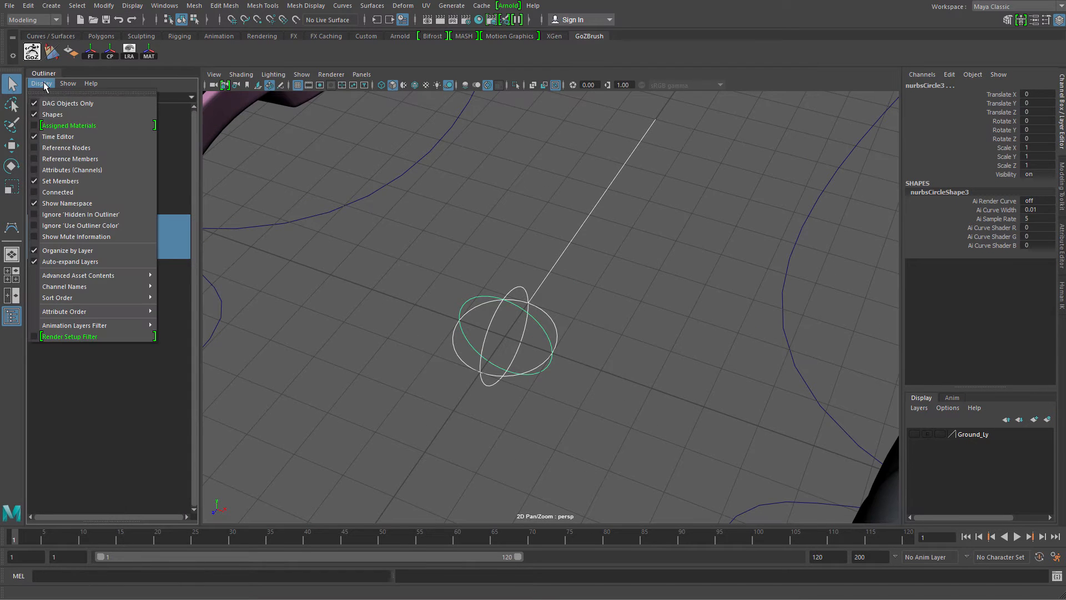
pyautogui.click(90, 115)
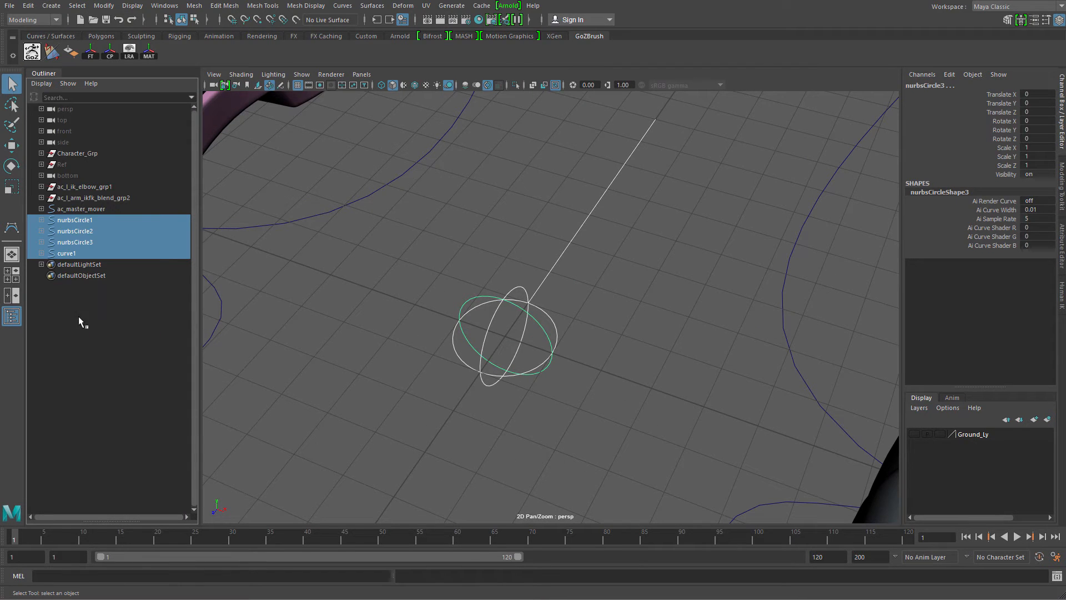
pyautogui.click(41, 254)
pyautogui.click(41, 242)
pyautogui.click(41, 231)
pyautogui.click(41, 220)
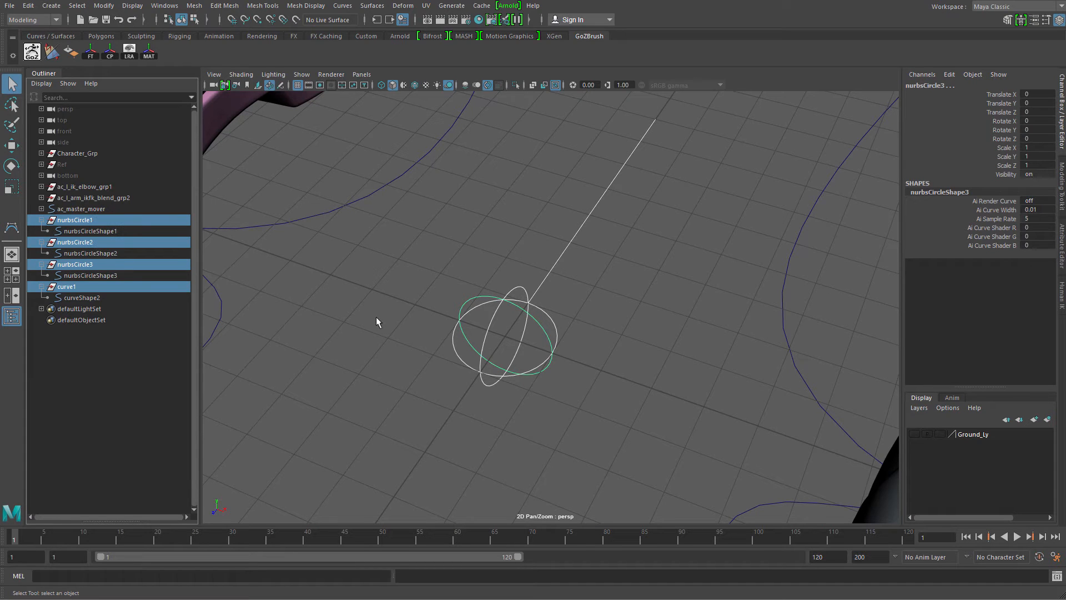
# Step: Parent curveShape2, nurbsCircleShape3 and nurbsCircleShape2 under the nurbsCircle1 transform with the MEL command "parent -add -shape"
pyautogui.keyDown('alt'); pyautogui.moveTo(376, 317); pyautogui.dragTo(483, 381, button='right'); pyautogui.keyUp('alt')
pyautogui.keyDown('alt'); pyautogui.moveTo(483, 381); pyautogui.dragTo(424, 371); pyautogui.keyUp('alt')
pyautogui.keyDown('alt'); pyautogui.moveTo(424, 372); pyautogui.dragTo(463, 385, button='middle'); pyautogui.keyUp('alt')
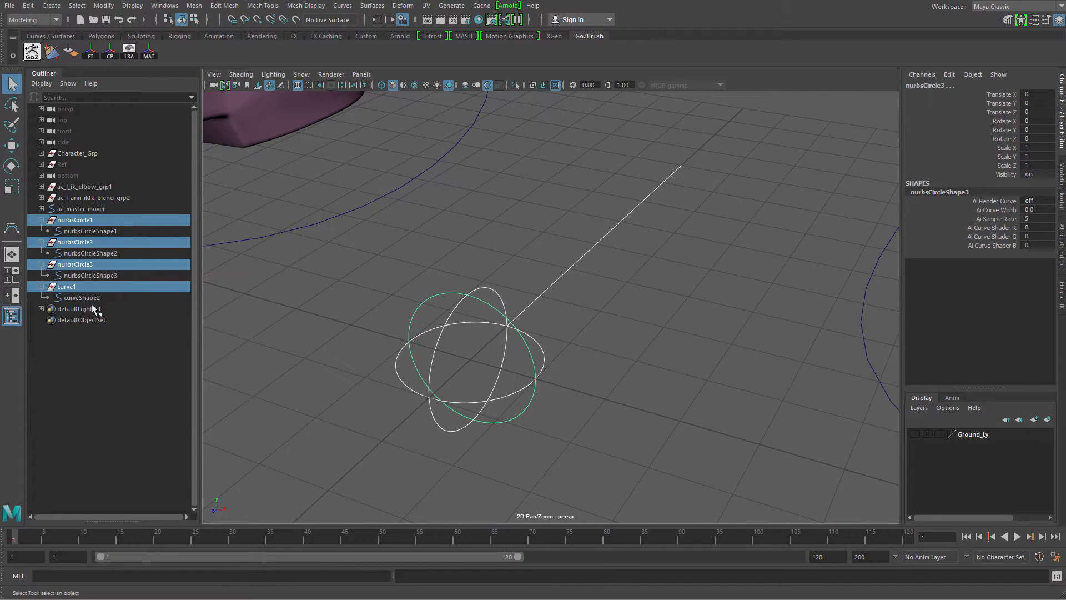
pyautogui.keyDown('alt'); pyautogui.moveTo(285, 321); pyautogui.dragTo(295, 308, button='middle'); pyautogui.keyUp('alt')
pyautogui.keyDown('alt'); pyautogui.moveTo(295, 309); pyautogui.dragTo(324, 360, button='right'); pyautogui.keyUp('alt')
pyautogui.keyDown('alt'); pyautogui.moveTo(284, 416); pyautogui.dragTo(316, 385, button='middle'); pyautogui.keyUp('alt')
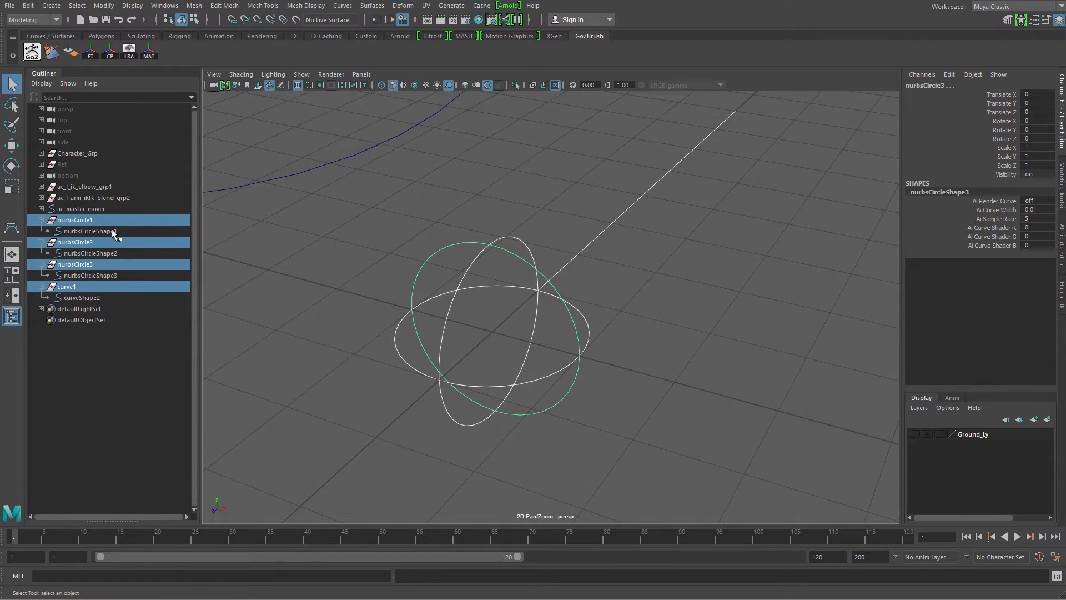
pyautogui.click(108, 297)
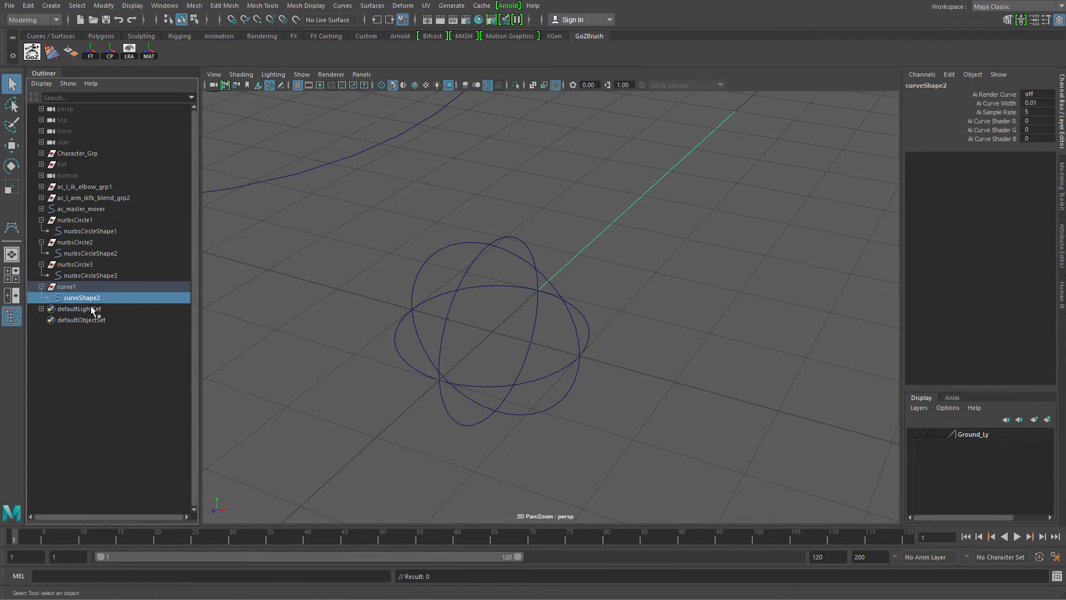
pyautogui.keyDown('ctrl'); pyautogui.click(111, 275); pyautogui.keyUp('ctrl')
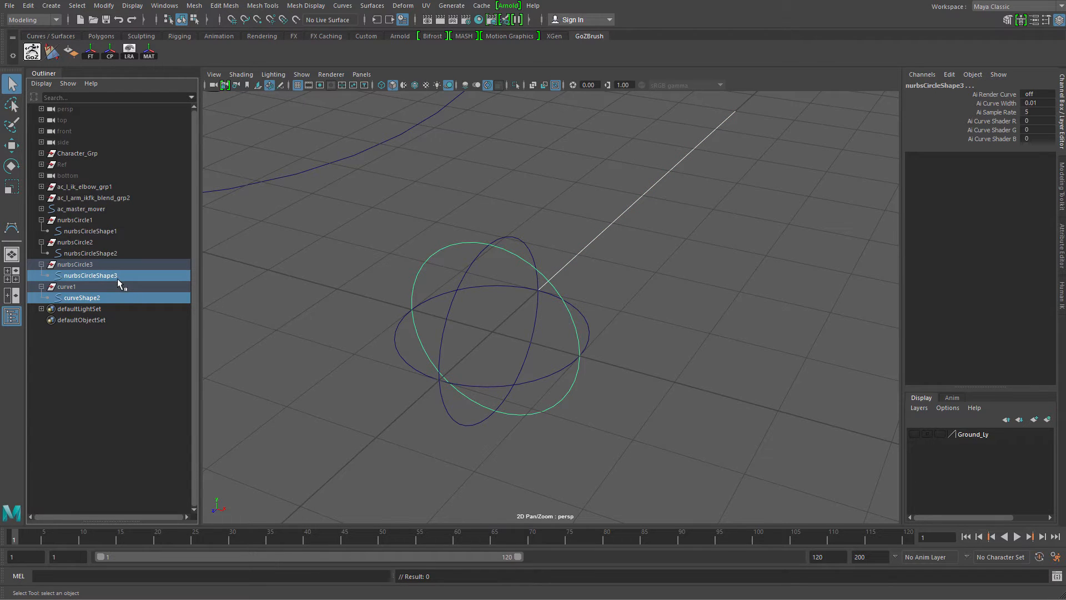
pyautogui.keyDown('ctrl'); pyautogui.click(120, 252); pyautogui.keyUp('ctrl')
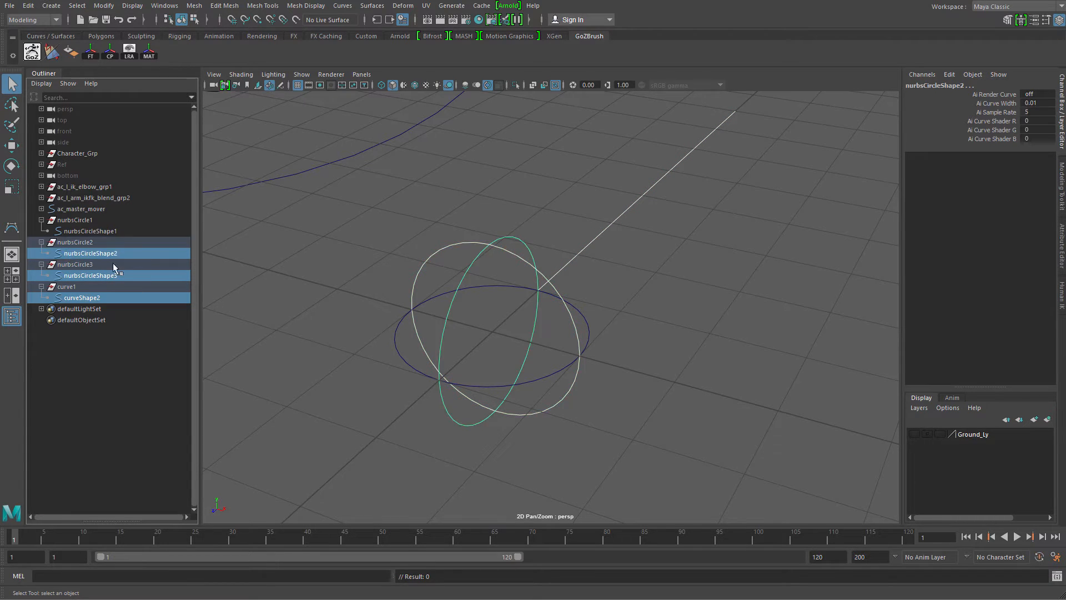
pyautogui.keyDown('ctrl'); pyautogui.click(73, 221); pyautogui.keyUp('ctrl')
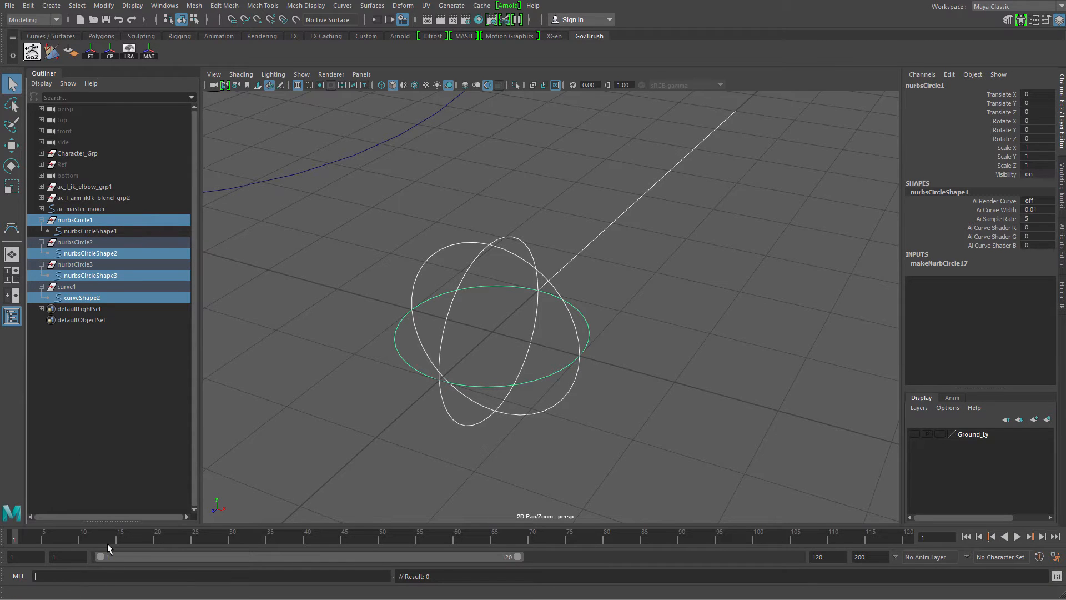
pyautogui.write('parent -add -shape')
pyautogui.press('Return')
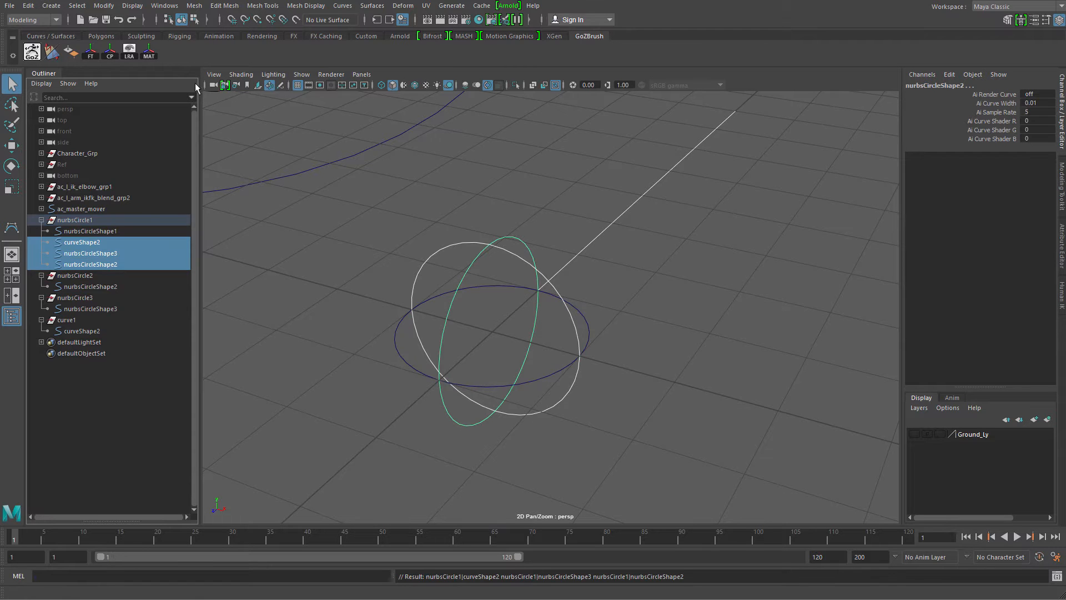
# Step: Examine the original shape nodes under nurbsCircle2, nurbsCircle3 and curve1 by selecting them together
pyautogui.keyDown('alt'); pyautogui.moveTo(599, 337); pyautogui.dragTo(368, 372, button='right'); pyautogui.keyUp('alt')
pyautogui.keyDown('alt'); pyautogui.moveTo(369, 372); pyautogui.dragTo(311, 355); pyautogui.keyUp('alt')
pyautogui.click(212, 324)
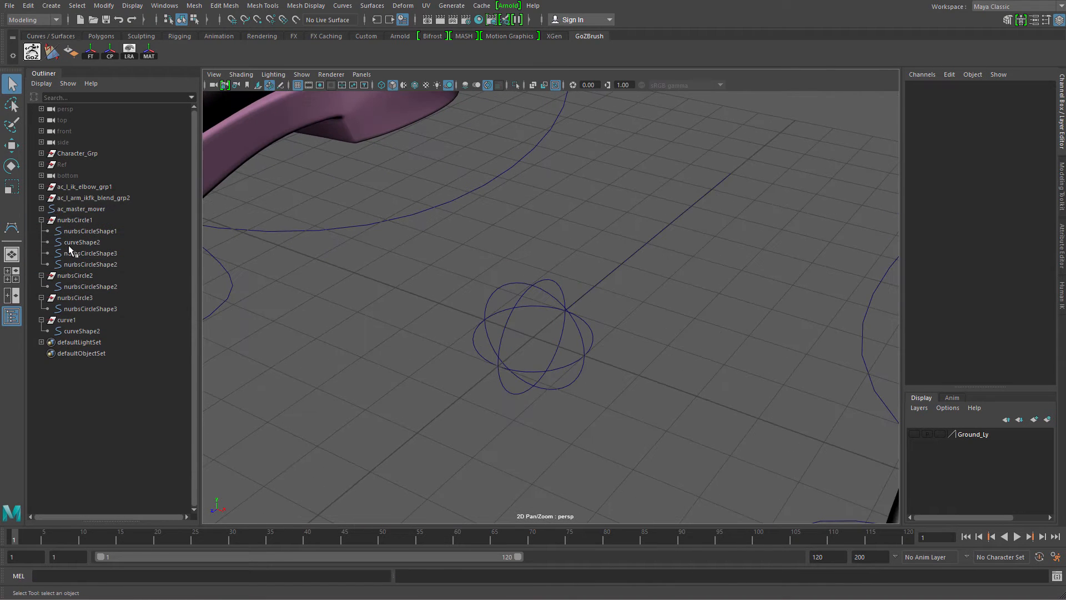
pyautogui.click(96, 286)
pyautogui.keyDown('ctrl'); pyautogui.click(95, 308); pyautogui.keyUp('ctrl')
pyautogui.keyDown('ctrl'); pyautogui.click(91, 331); pyautogui.keyUp('ctrl')
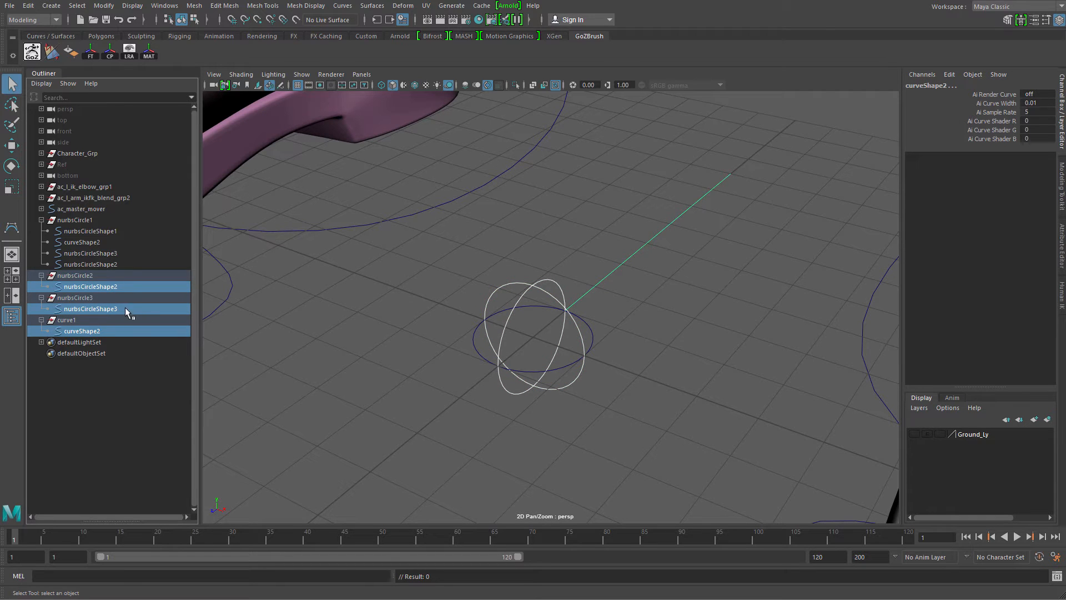
# Step: Test-move nurbsCircle1 with its combined shapes and undo the move
pyautogui.click(81, 211)
pyautogui.click(82, 220)
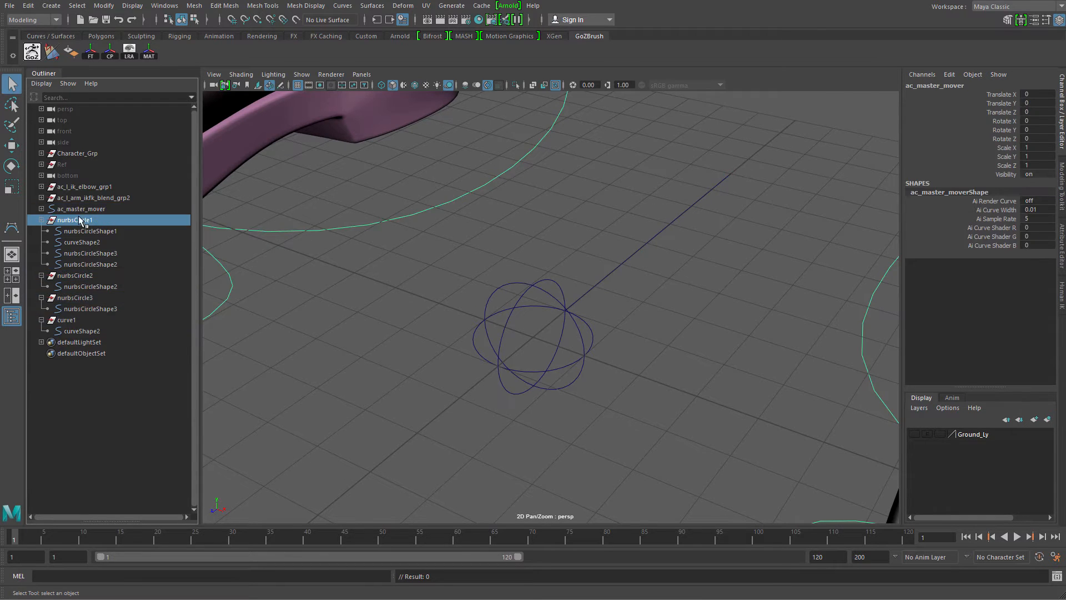
pyautogui.keyDown('alt'); pyautogui.moveTo(631, 271); pyautogui.dragTo(630, 314); pyautogui.keyUp('alt')
pyautogui.press('w')
pyautogui.moveTo(536, 333); pyautogui.dragTo(547, 253)
pyautogui.hotkey('ctrl', 'z')
pyautogui.hotkey('ctrl', 'z')
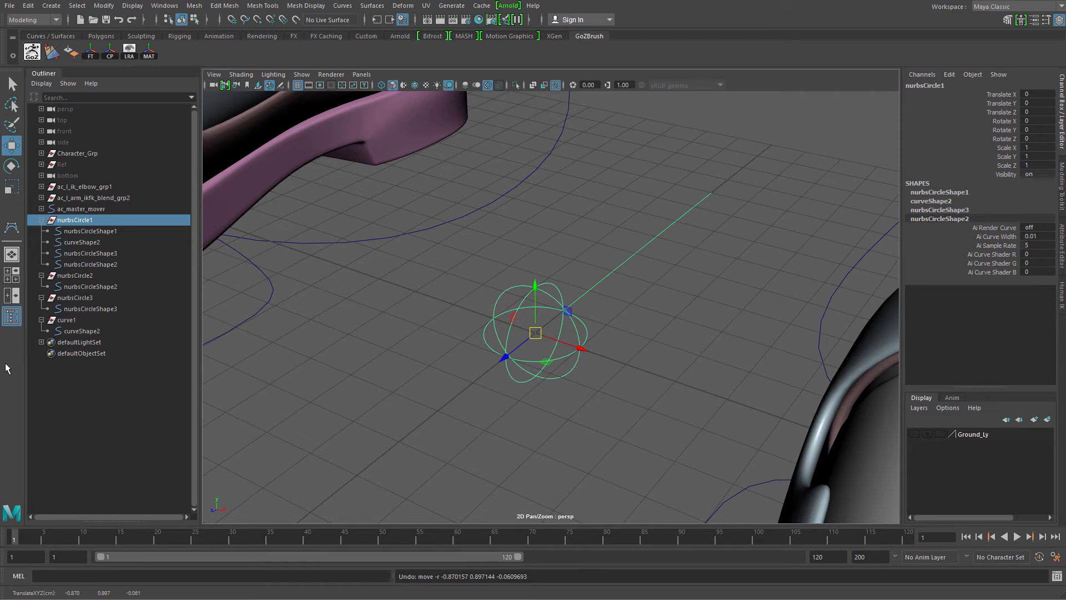
# Step: Delete the leftover transforms nurbsCircle2, nurbsCircle3 and curve1
pyautogui.click(75, 276)
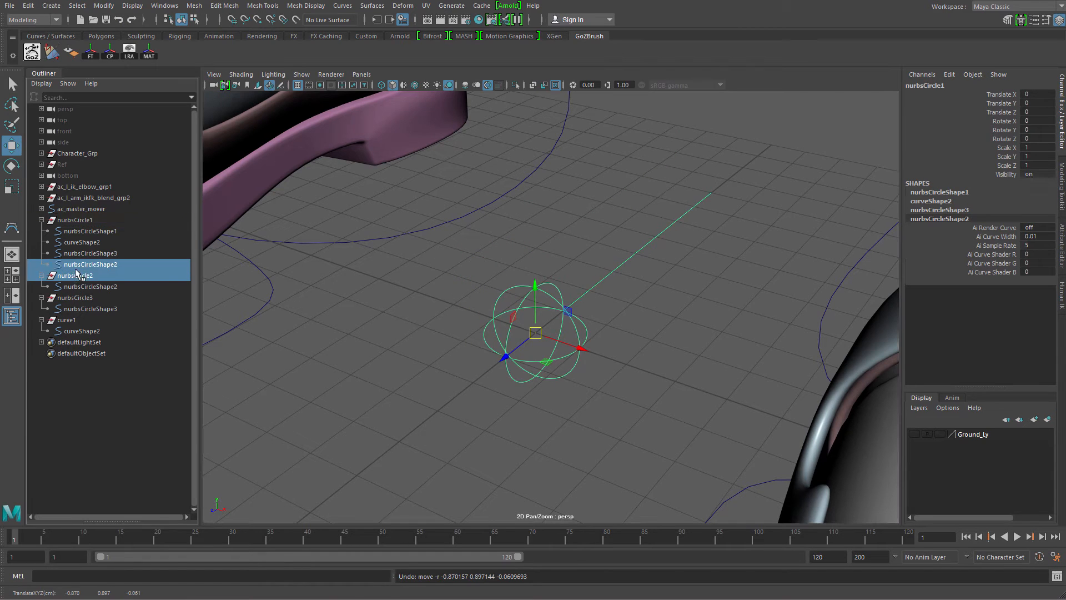
pyautogui.keyDown('ctrl'); pyautogui.click(75, 298); pyautogui.keyUp('ctrl')
pyautogui.keyDown('ctrl'); pyautogui.click(76, 319); pyautogui.keyUp('ctrl')
pyautogui.press('Delete')
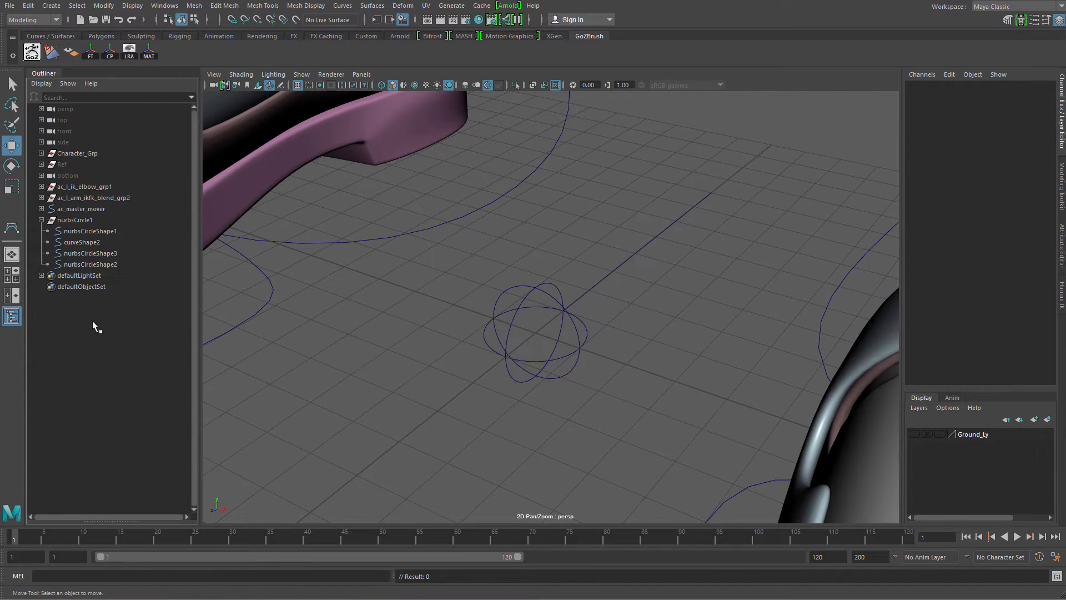
# Step: Turn off the display of shape nodes in the Outliner and select the combined nurbsCircle1 curve
pyautogui.click(42, 84)
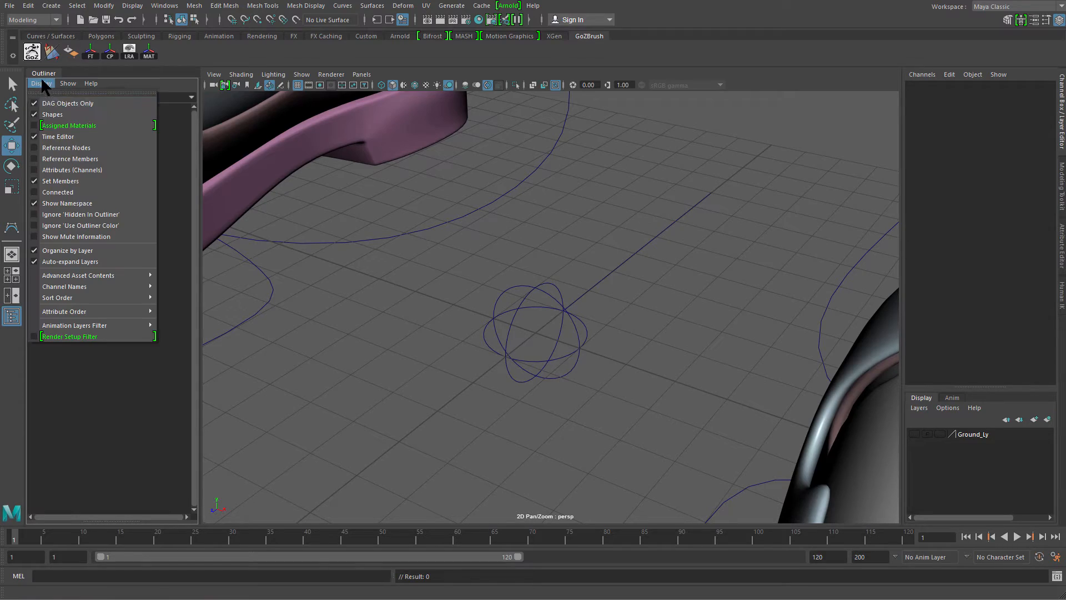
pyautogui.click(49, 115)
pyautogui.click(502, 361)
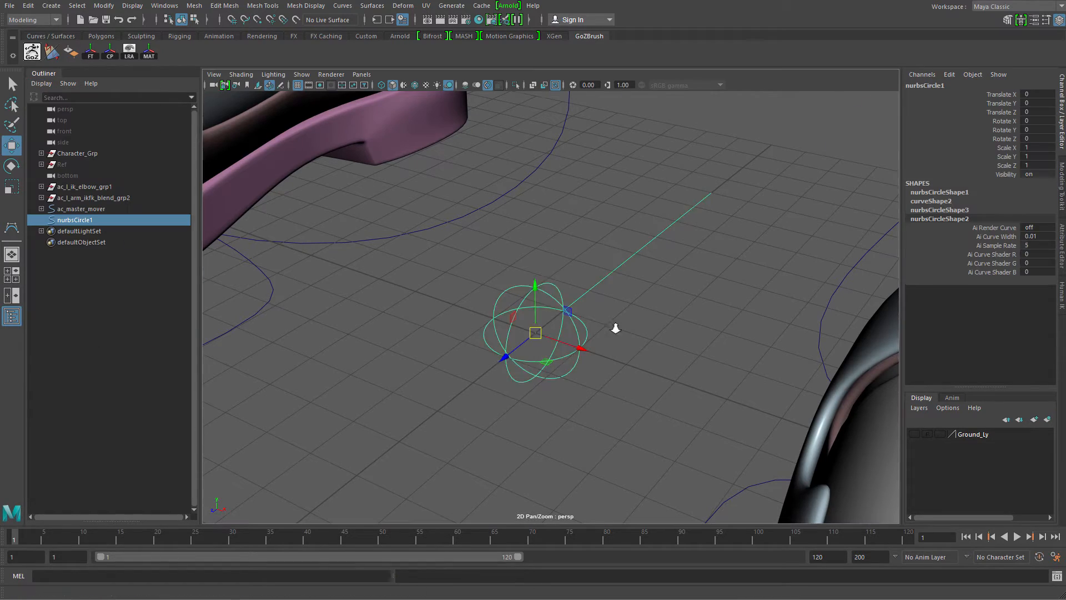
# Step: Locate the torso rig in the Outliner through the ac_chest control and unhide jt_torso_grp
pyautogui.keyDown('alt'); pyautogui.moveTo(614, 328); pyautogui.dragTo(647, 225); pyautogui.keyUp('alt')
pyautogui.keyDown('alt'); pyautogui.moveTo(660, 258); pyautogui.dragTo(690, 230, button='middle'); pyautogui.keyUp('alt')
pyautogui.keyDown('alt'); pyautogui.moveTo(475, 226); pyautogui.dragTo(526, 223, button='right'); pyautogui.keyUp('alt')
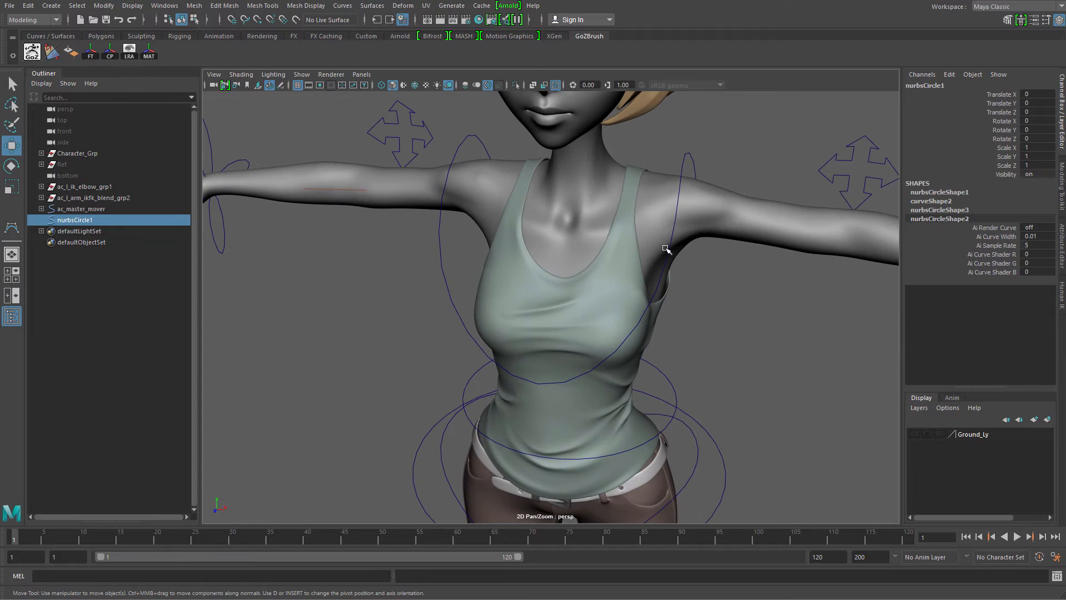
pyautogui.moveTo(680, 142); pyautogui.dragTo(726, 166)
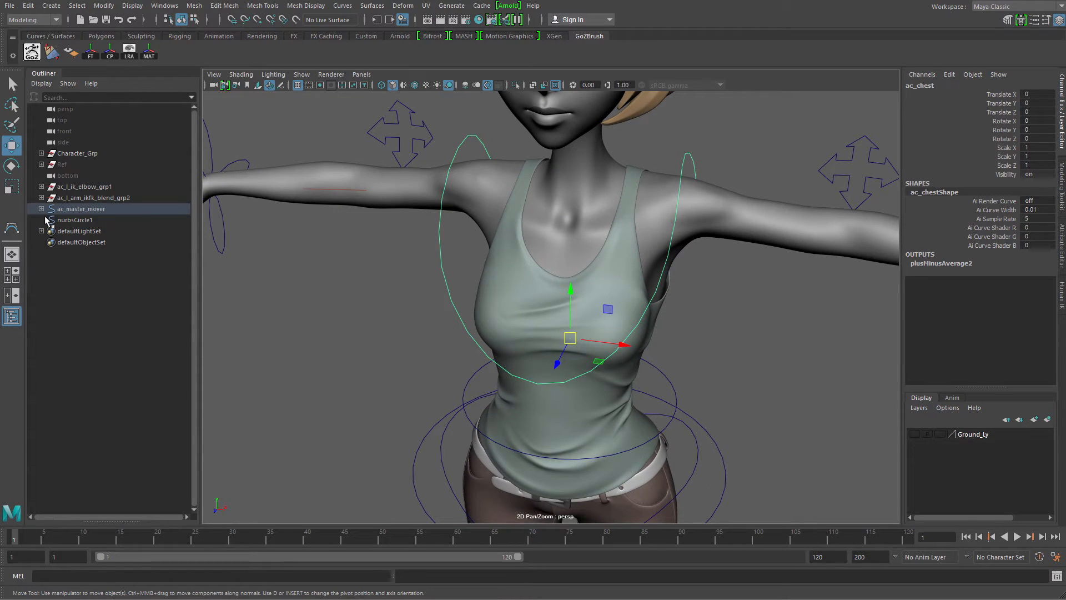
pyautogui.press('f')
pyautogui.click(54, 297)
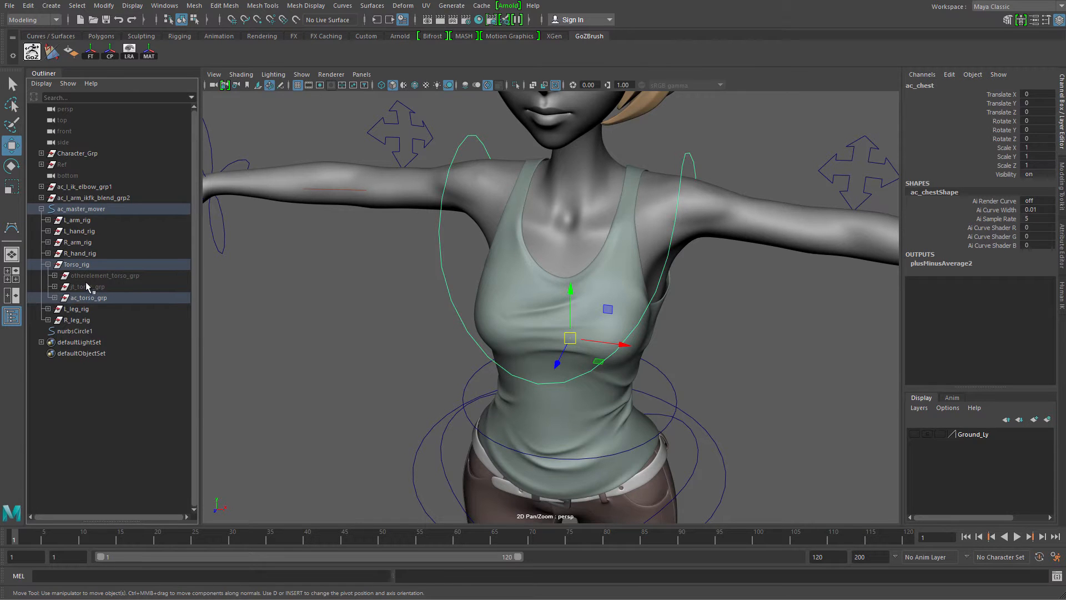
pyautogui.click(88, 286)
pyautogui.hotkey('shift', 'h')
# Step: Rename the combined curve nurbsCircle1 at the character's feet to ac_l_clavicle
pyautogui.keyDown('alt'); pyautogui.moveTo(654, 381); pyautogui.dragTo(487, 275, button='right'); pyautogui.keyUp('alt')
pyautogui.keyDown('alt'); pyautogui.moveTo(487, 275); pyautogui.dragTo(509, 186, button='middle'); pyautogui.keyUp('alt')
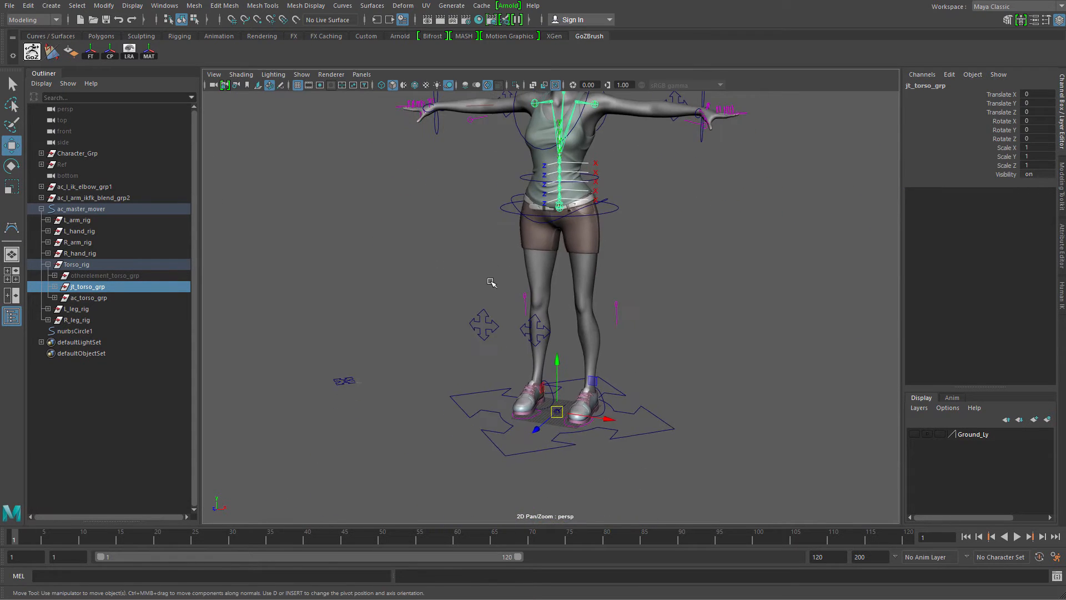
pyautogui.keyDown('alt'); pyautogui.moveTo(495, 309); pyautogui.dragTo(494, 355, button='middle'); pyautogui.keyUp('alt')
pyautogui.keyDown('alt'); pyautogui.moveTo(494, 357); pyautogui.dragTo(529, 350, button='right'); pyautogui.keyUp('alt')
pyautogui.keyDown('alt'); pyautogui.moveTo(530, 350); pyautogui.dragTo(531, 317, button='middle'); pyautogui.keyUp('alt')
pyautogui.press('q')
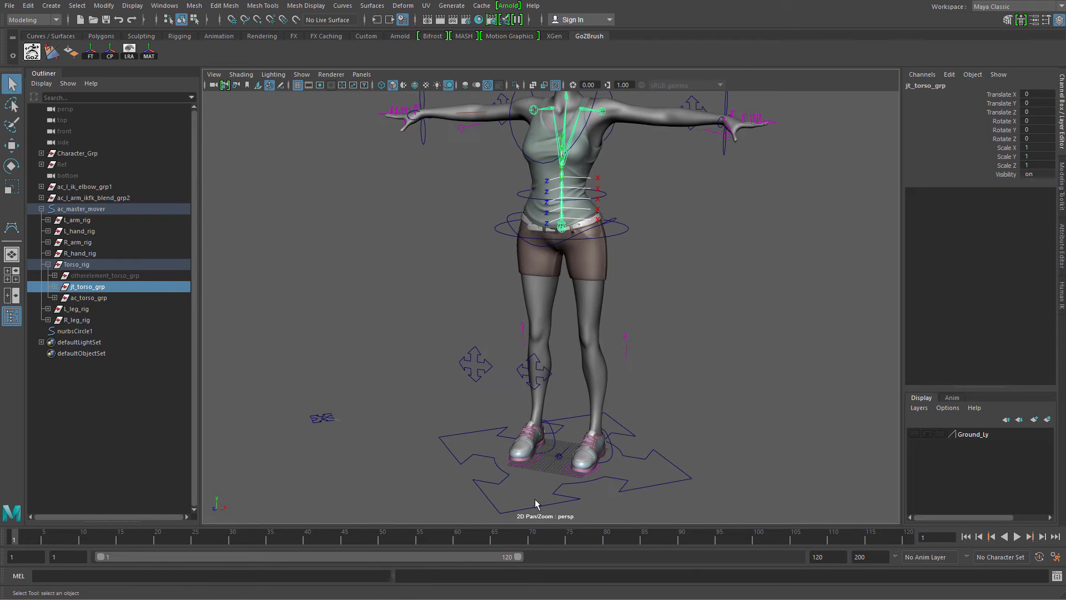
pyautogui.click(557, 457)
pyautogui.keyDown('alt'); pyautogui.moveTo(537, 374); pyautogui.dragTo(511, 521, button='middle'); pyautogui.keyUp('alt')
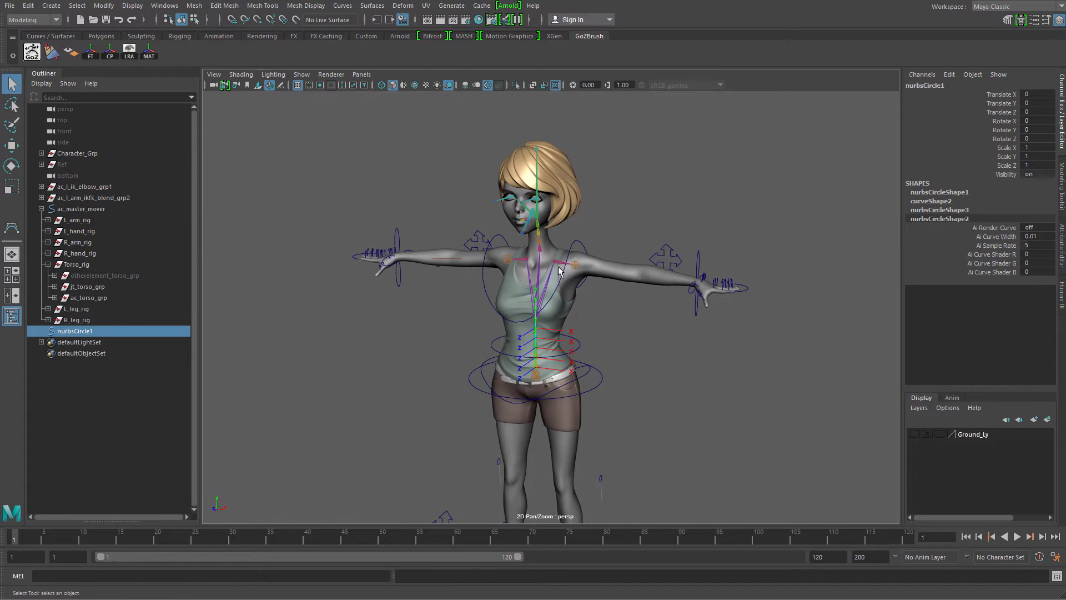
pyautogui.keyDown('alt'); pyautogui.moveTo(557, 268); pyautogui.dragTo(583, 391, button='right'); pyautogui.keyUp('alt')
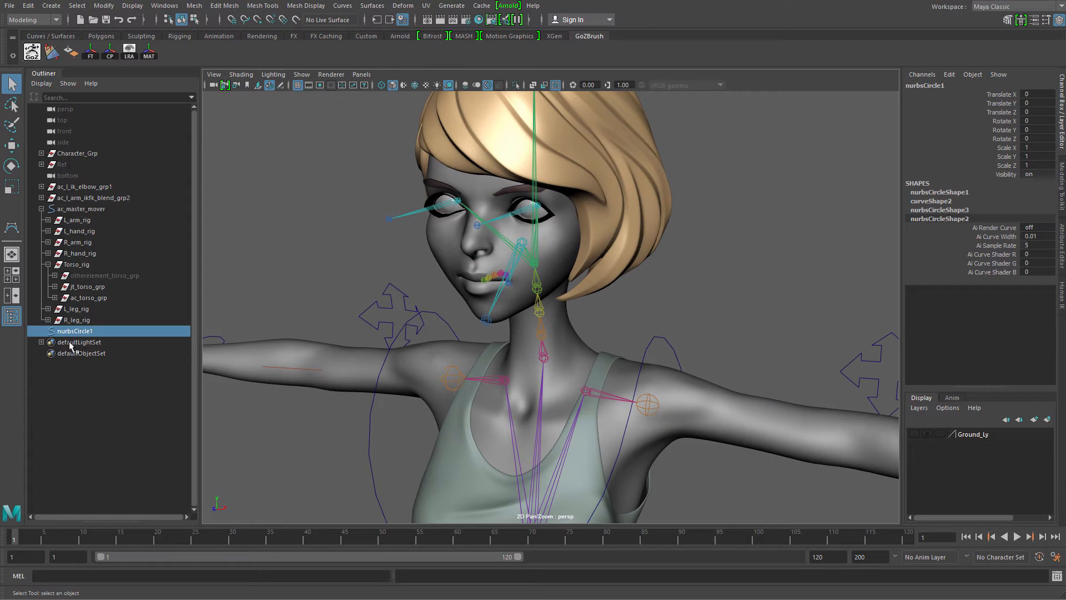
pyautogui.doubleClick(89, 332)
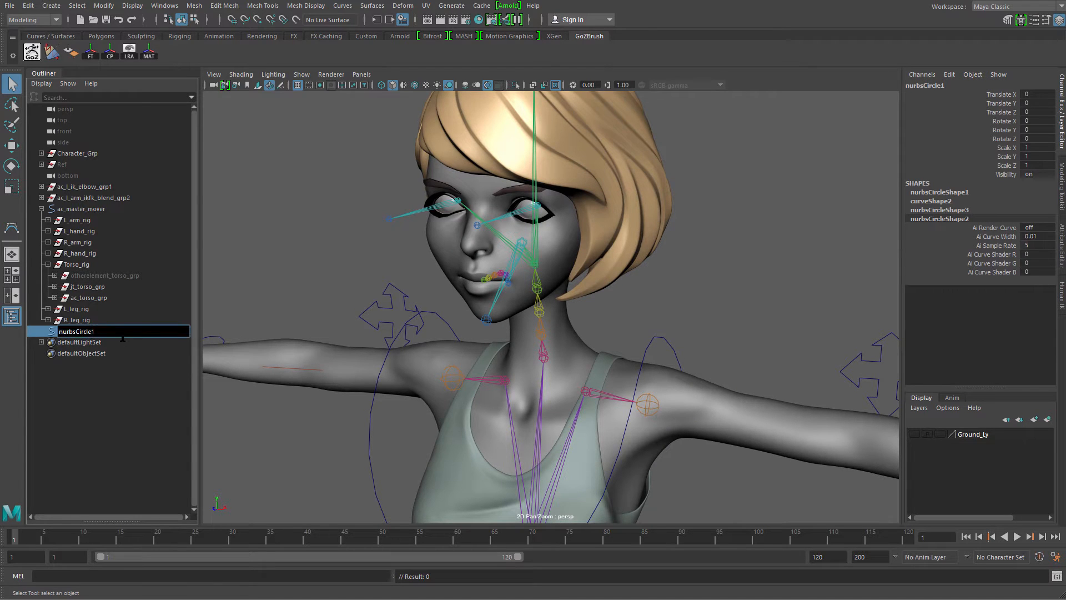
pyautogui.write('ac_l_clavicle')
pyautogui.press('Return')
# Step: Group ac_l_clavicle under a new parent group and name the group ac_l_clavicle_grp
pyautogui.hotkey('ctrl', 'g')
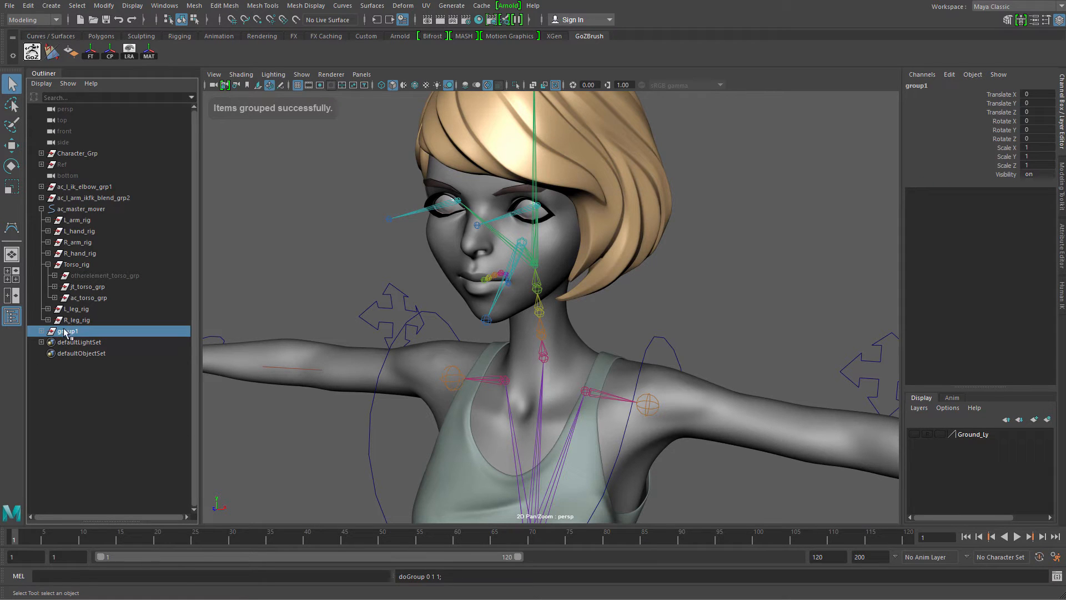
pyautogui.click(41, 331)
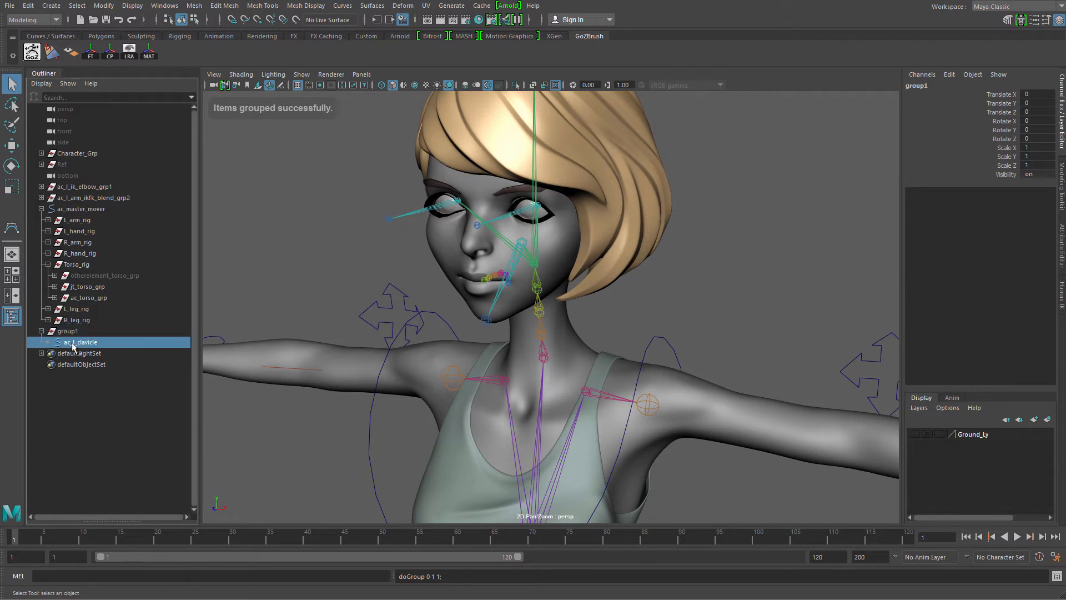
pyautogui.click(83, 342)
pyautogui.doubleClick(88, 342)
pyautogui.hotkey('ctrl', 'c')
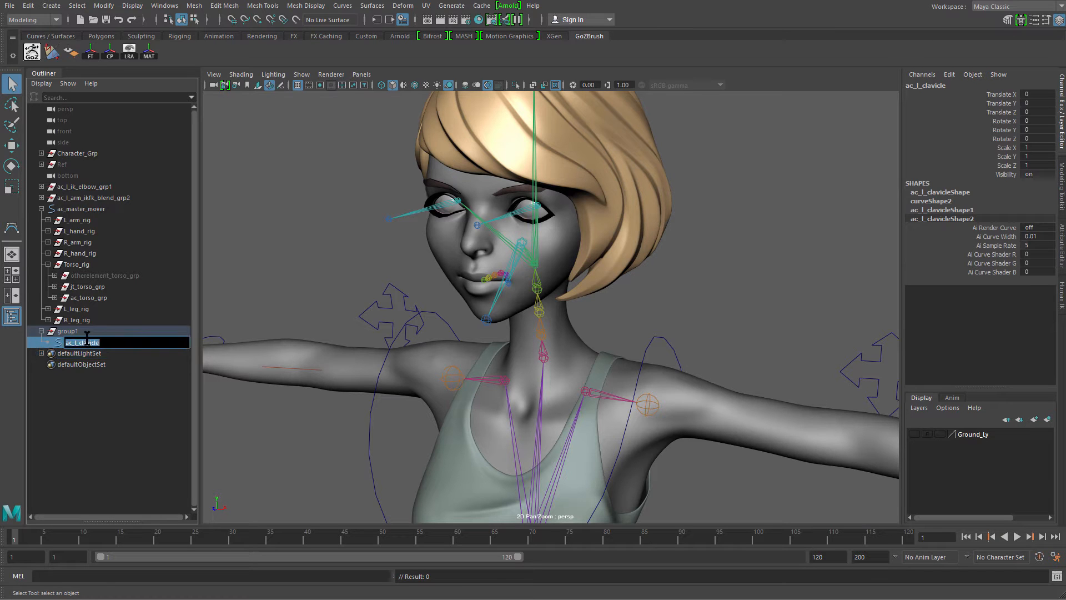
pyautogui.doubleClick(84, 330)
pyautogui.hotkey('ctrl', 'v')
pyautogui.write('_')
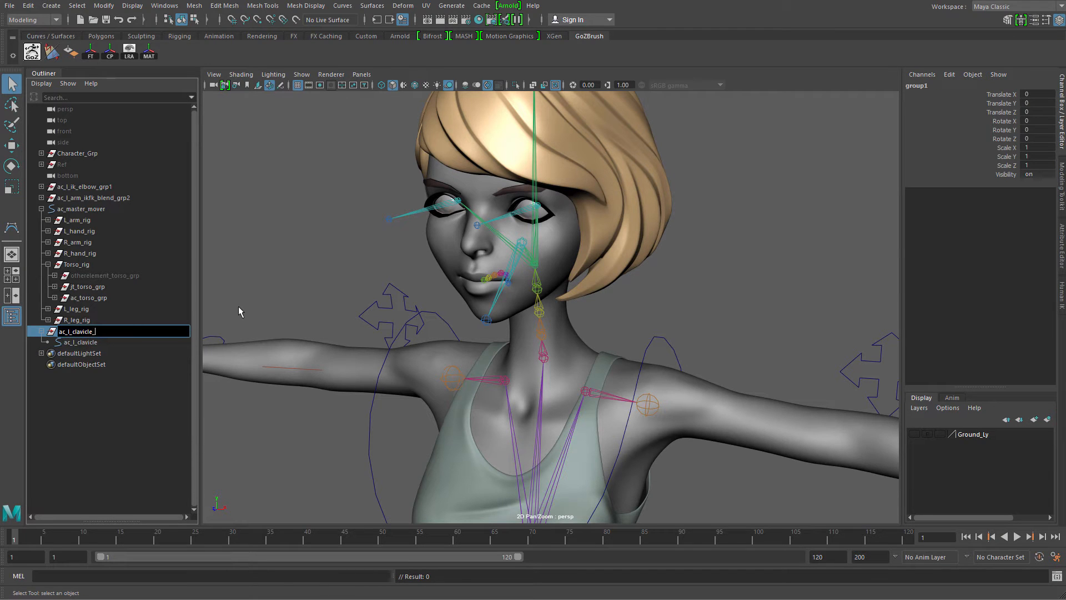
pyautogui.write('grp')
pyautogui.press('Return')
# Step: Match all transforms of ac_l_clavicle_grp to the left clavicle joint L_jt_bind_Clavicle
pyautogui.keyDown('alt'); pyautogui.moveTo(679, 307); pyautogui.dragTo(388, 305, button='right'); pyautogui.keyUp('alt')
pyautogui.click(110, 320)
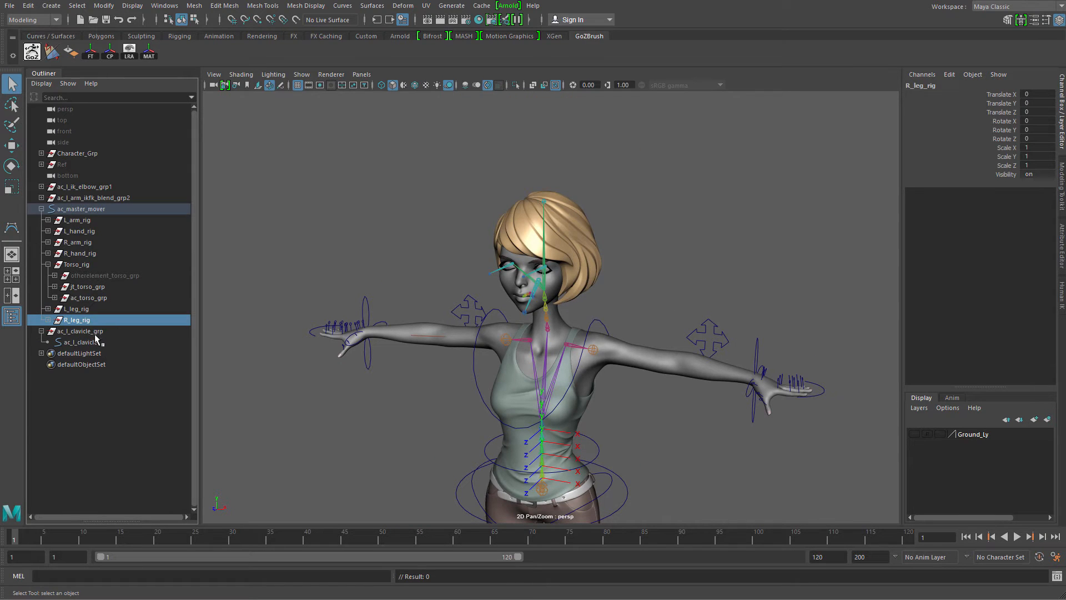
pyautogui.click(95, 333)
pyautogui.press('f')
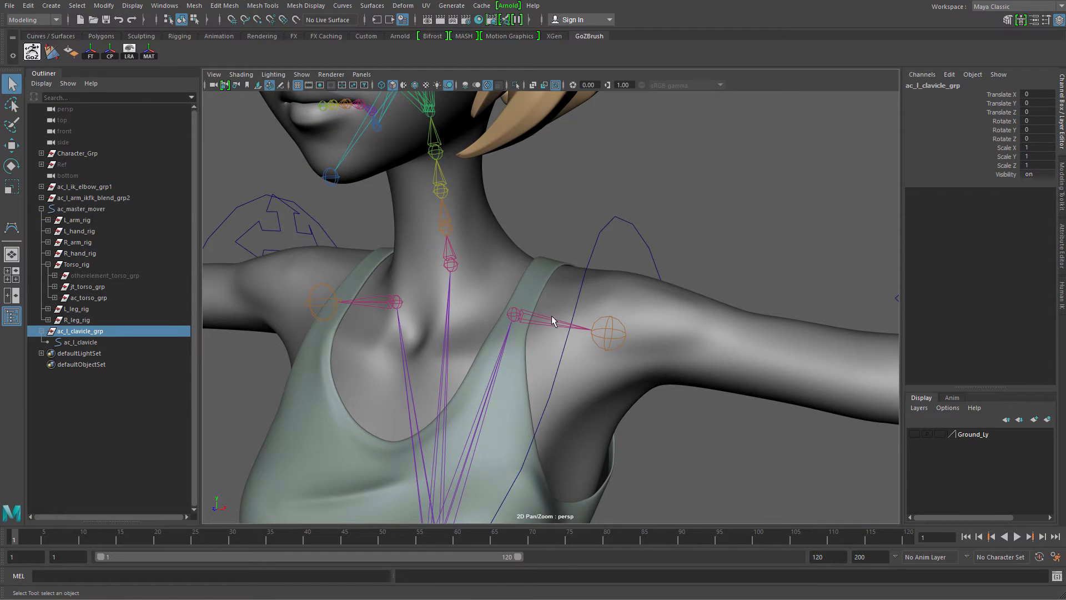
pyautogui.click(552, 321)
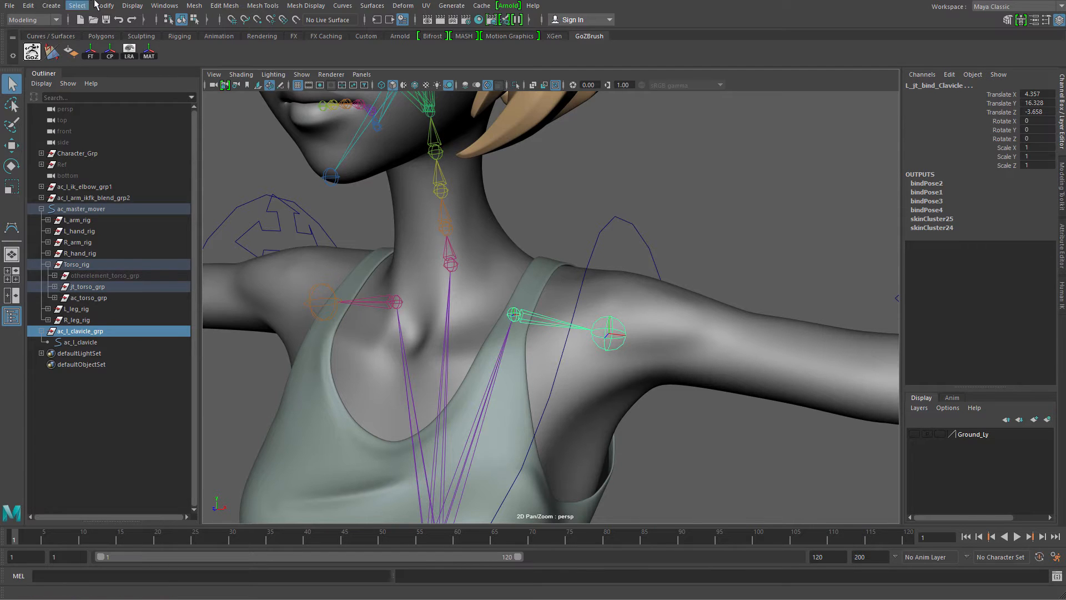
pyautogui.click(98, 6)
pyautogui.moveTo(193, 66)
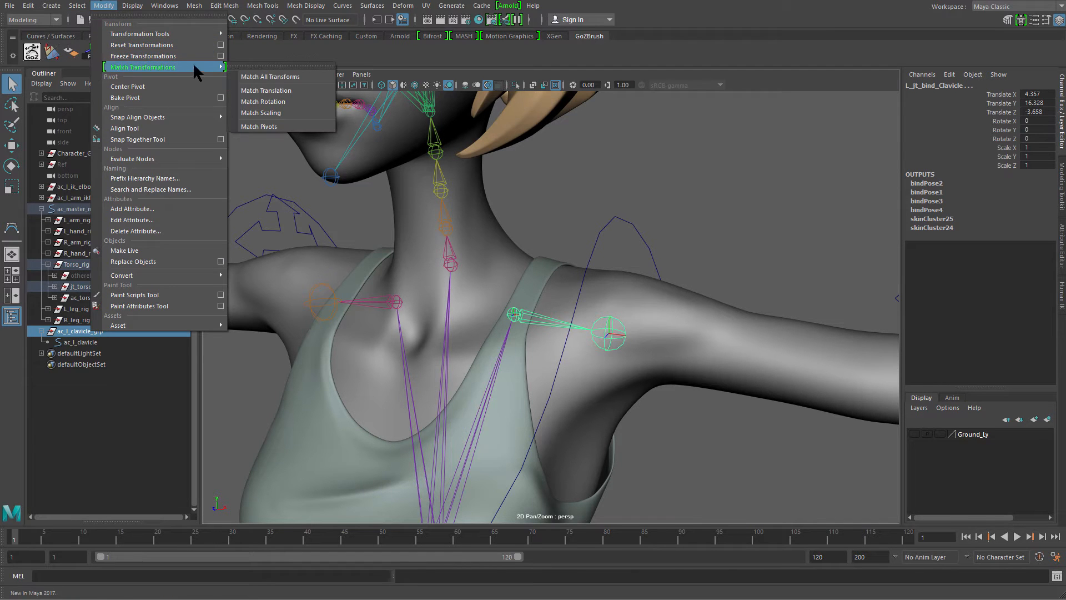
pyautogui.click(261, 72)
pyautogui.scroll(-5, 433, 272)
pyautogui.keyDown('alt'); pyautogui.moveTo(434, 272); pyautogui.dragTo(443, 179, button='middle'); pyautogui.keyUp('alt')
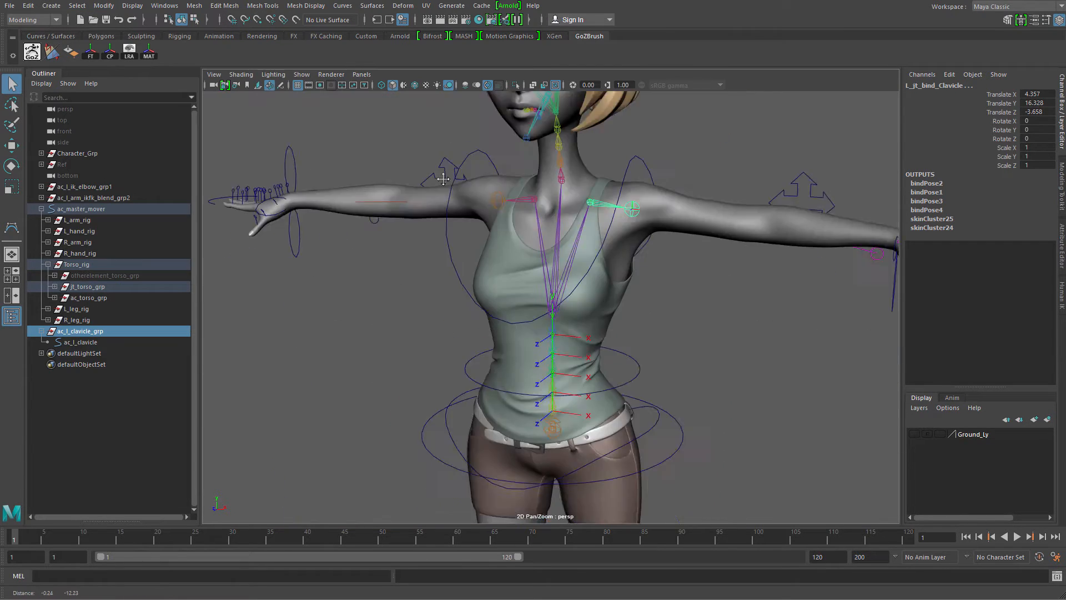
pyautogui.scroll(-5, 438, 288)
pyautogui.keyDown('alt'); pyautogui.moveTo(433, 363); pyautogui.dragTo(417, 408, button='middle'); pyautogui.keyUp('alt')
pyautogui.scroll(6, 542, 440)
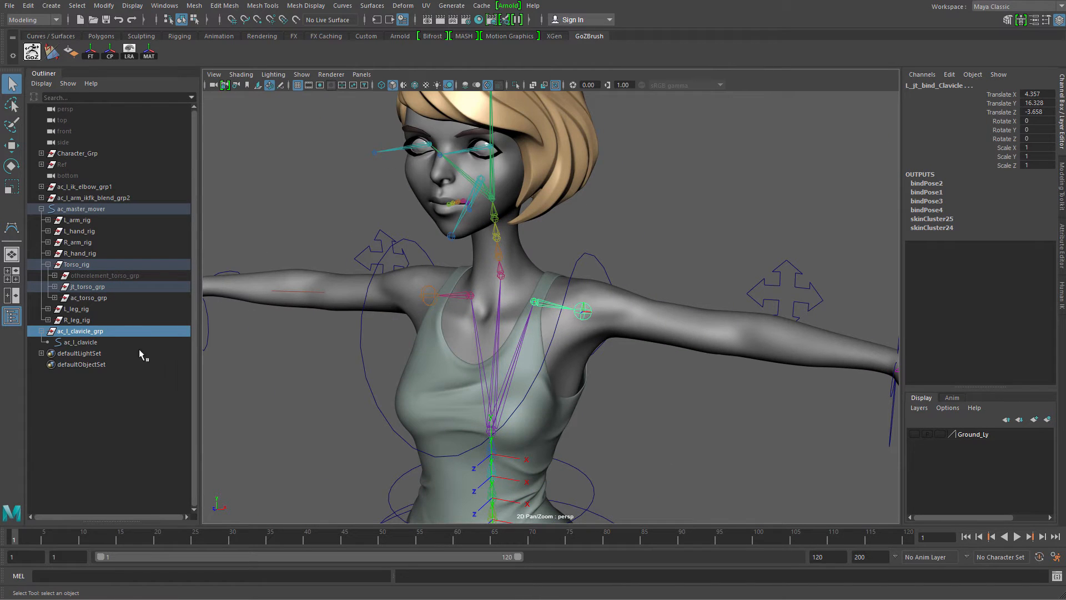
# Step: Move all control vertices of ac_l_clavicle forward so the control shape sits in front of the chest
pyautogui.click(100, 343)
pyautogui.press('f')
pyautogui.press('4')
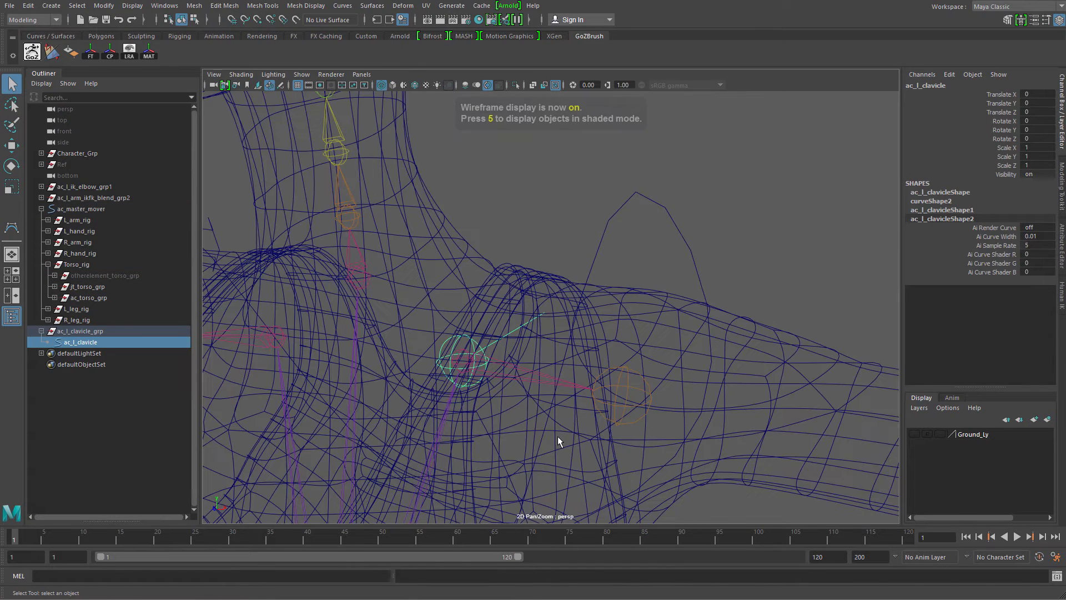
pyautogui.hotkey('ctrl', '1')
pyautogui.press('F9')
pyautogui.moveTo(353, 248); pyautogui.dragTo(661, 472)
pyautogui.hotkey('ctrl', '1')
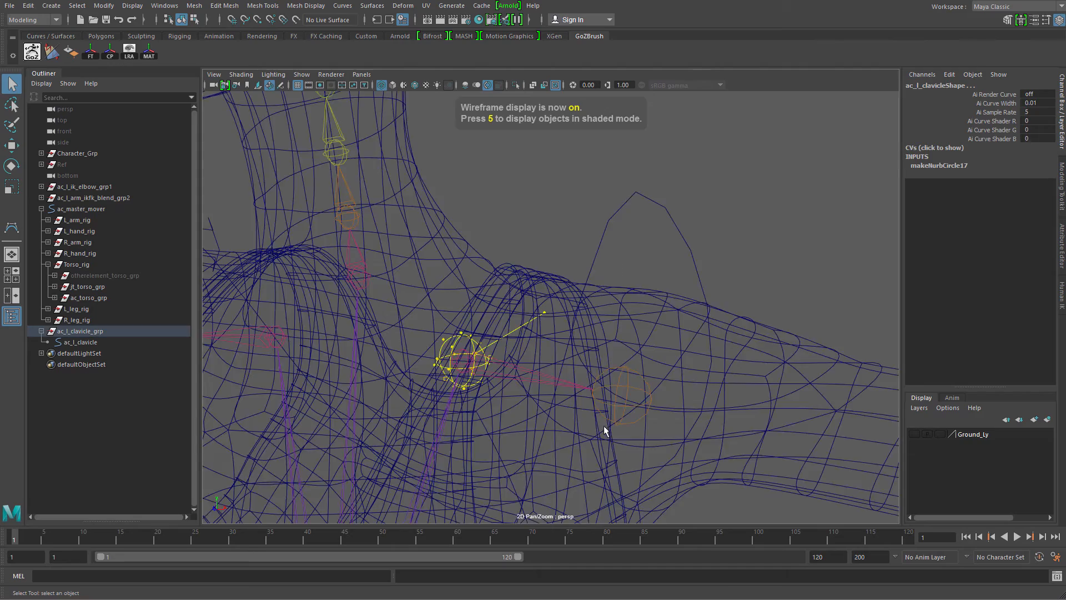
pyautogui.keyDown('alt'); pyautogui.moveTo(604, 425); pyautogui.dragTo(422, 399, button='right'); pyautogui.keyUp('alt')
pyautogui.keyDown('alt'); pyautogui.moveTo(421, 399); pyautogui.dragTo(339, 361); pyautogui.keyUp('alt')
pyautogui.press('w')
pyautogui.keyDown('alt'); pyautogui.moveTo(494, 239); pyautogui.dragTo(607, 199, button='middle'); pyautogui.keyUp('alt')
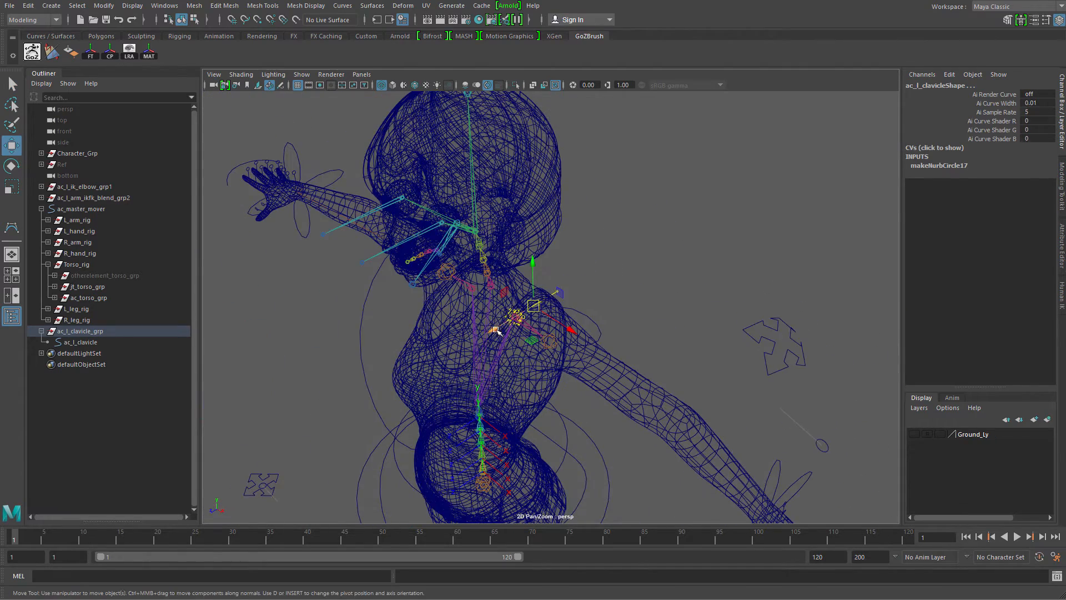
pyautogui.moveTo(495, 328); pyautogui.dragTo(452, 358)
pyautogui.press('5')
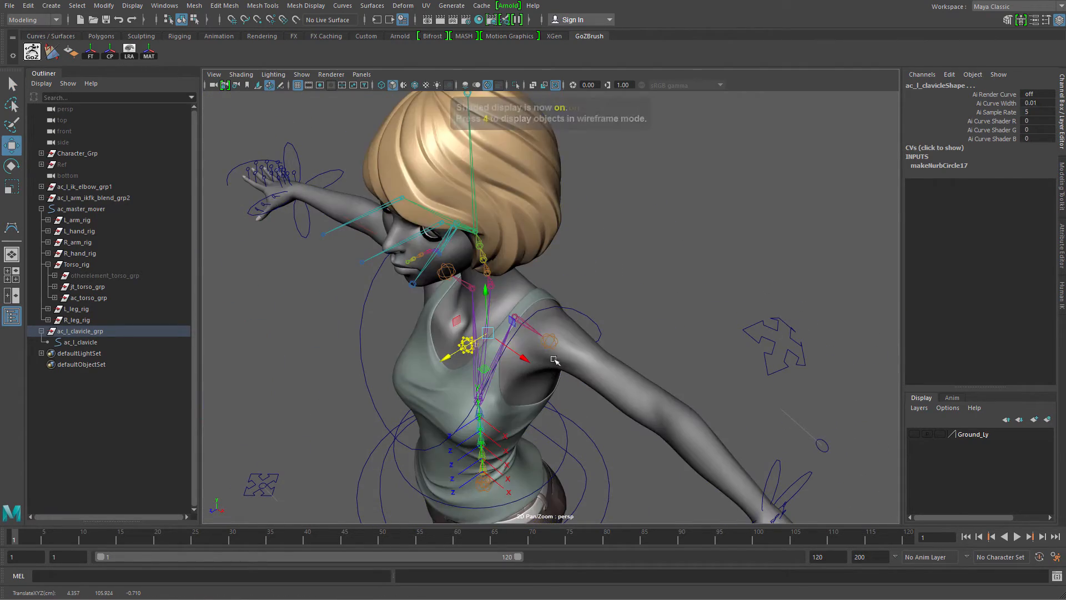
# Step: Examine the ac_l_clavicle control's shape and pivot relative to the left clavicle joint from several angles
pyautogui.keyDown('alt'); pyautogui.moveTo(555, 359); pyautogui.dragTo(619, 316); pyautogui.keyUp('alt')
pyautogui.keyDown('alt'); pyautogui.moveTo(602, 303); pyautogui.dragTo(547, 413, button='middle'); pyautogui.keyUp('alt')
pyautogui.keyDown('alt'); pyautogui.moveTo(533, 413); pyautogui.dragTo(590, 411, button='right'); pyautogui.keyUp('alt')
pyautogui.keyDown('alt'); pyautogui.moveTo(590, 411); pyautogui.dragTo(595, 351, button='middle'); pyautogui.keyUp('alt')
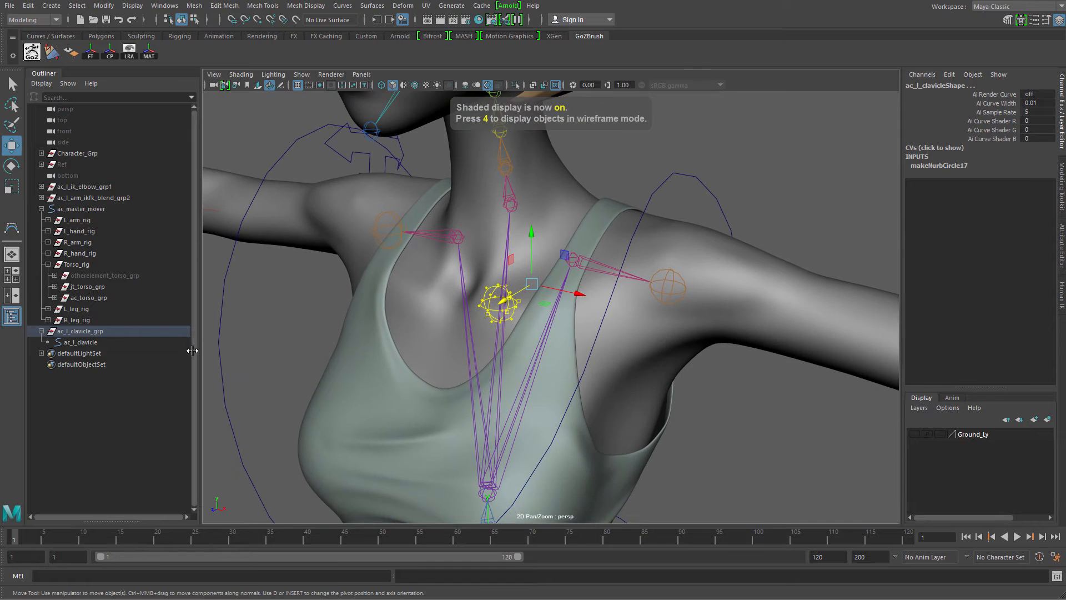
pyautogui.click(91, 343)
pyautogui.keyDown('alt'); pyautogui.moveTo(513, 163); pyautogui.dragTo(632, 211); pyautogui.keyUp('alt')
pyautogui.press('f')
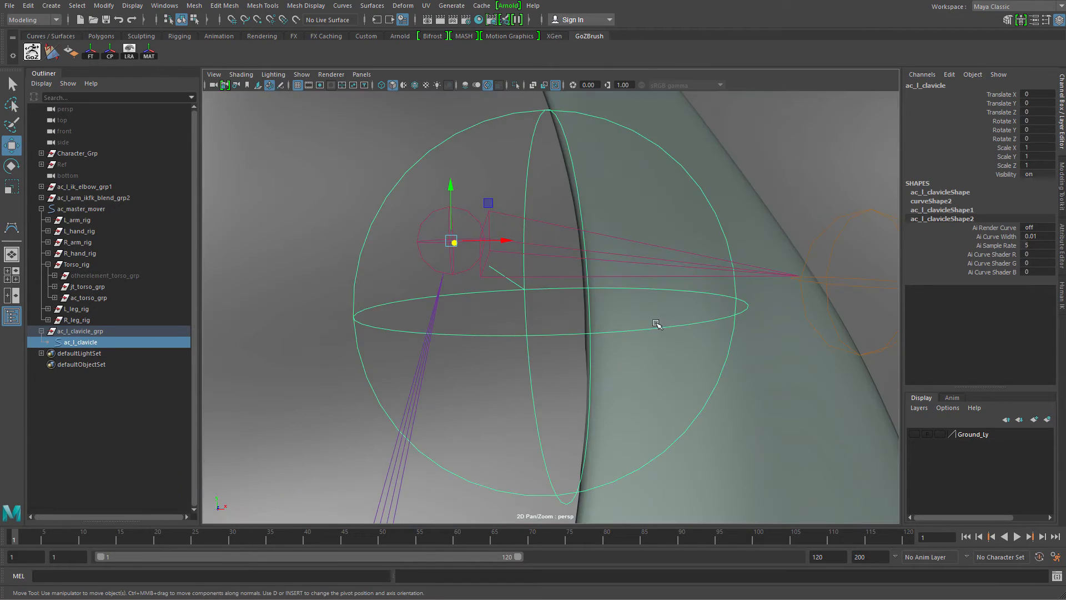
pyautogui.keyDown('alt'); pyautogui.moveTo(659, 326); pyautogui.dragTo(572, 339); pyautogui.keyUp('alt')
pyautogui.keyDown('alt'); pyautogui.moveTo(572, 338); pyautogui.dragTo(445, 192, button='right'); pyautogui.keyUp('alt')
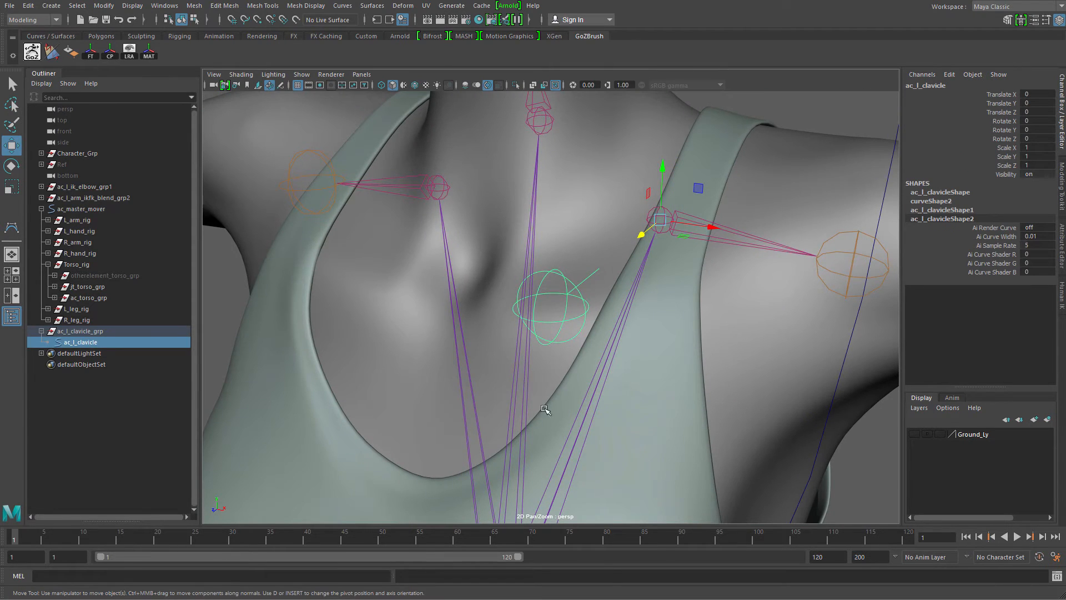
pyautogui.keyDown('alt'); pyautogui.moveTo(761, 275); pyautogui.dragTo(654, 250); pyautogui.keyUp('alt')
# Step: Isolate the left clavicle joint L_jt_bind_Clavicle in the viewport
pyautogui.press('q')
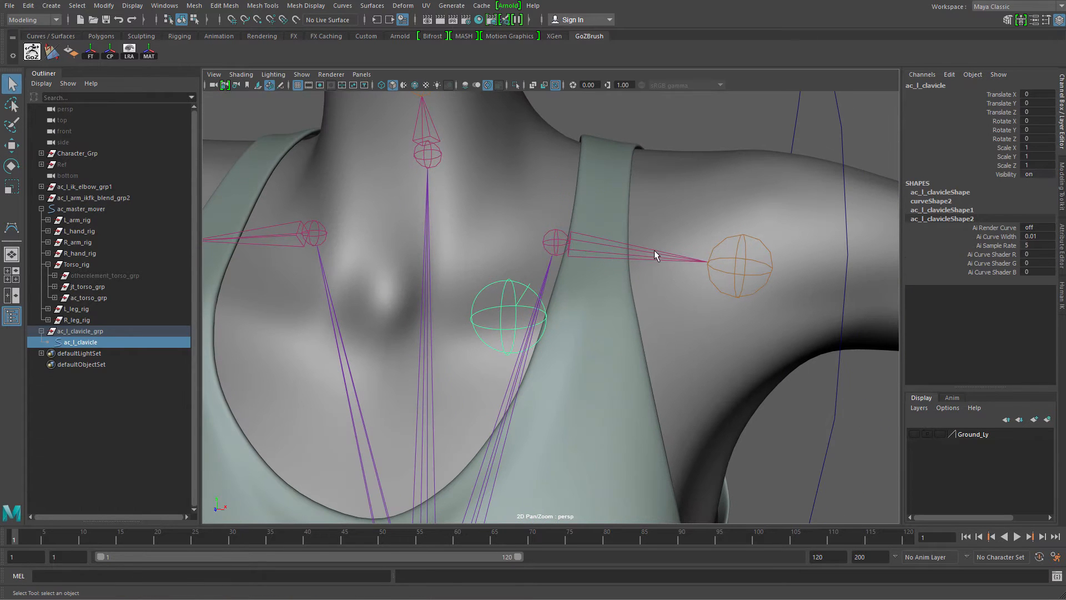
pyautogui.click(599, 238)
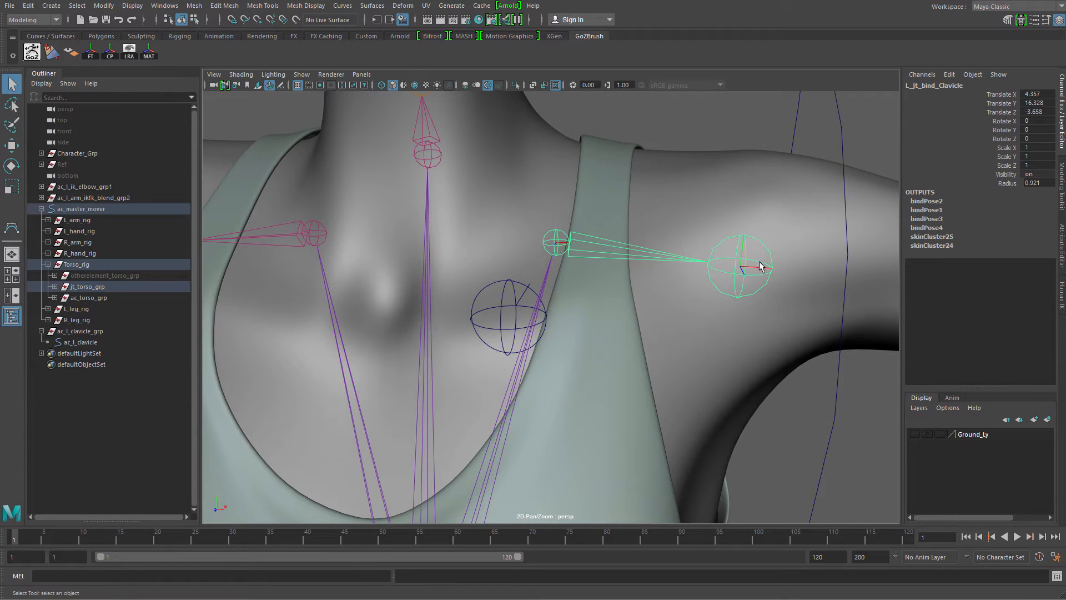
pyautogui.hotkey('ctrl', '1')
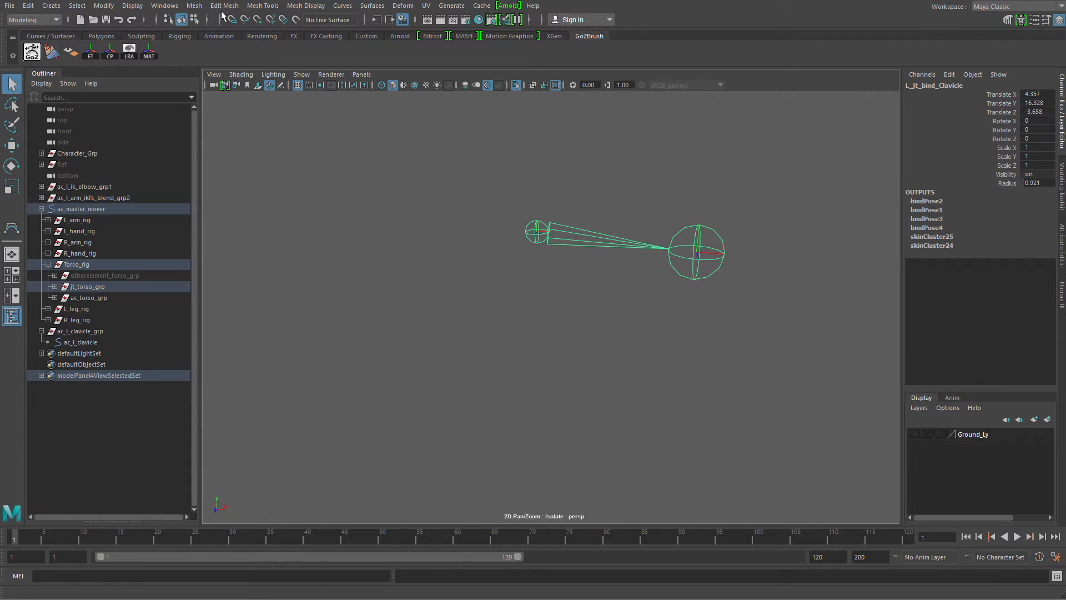
# Step: Create a Single-Chain Solver IK handle from the left clavicle joint to the joint at its shoulder end
pyautogui.click(35, 21)
pyautogui.click(38, 44)
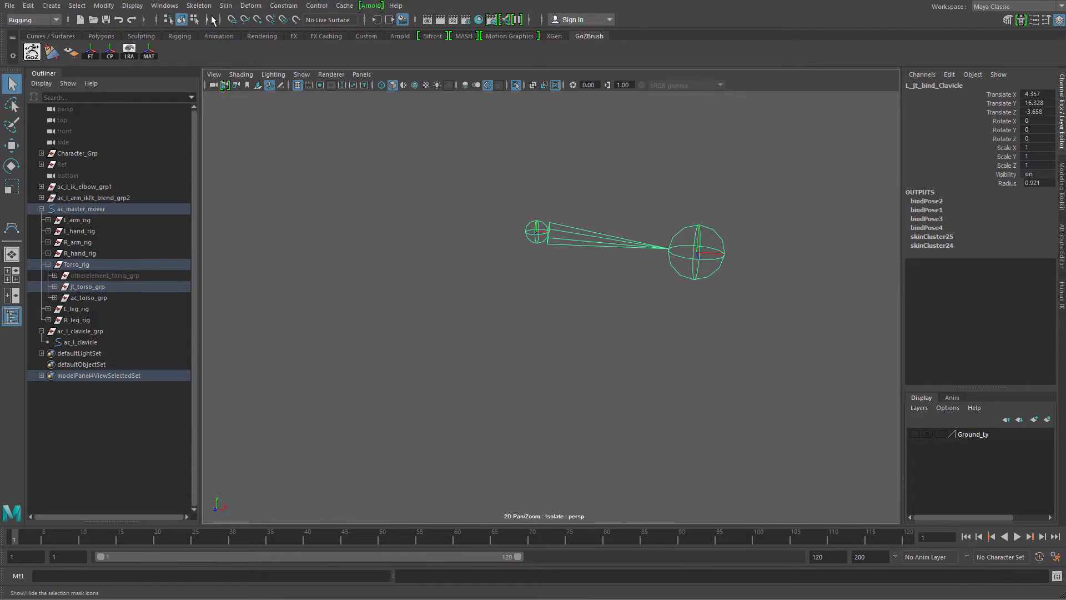
pyautogui.click(199, 5)
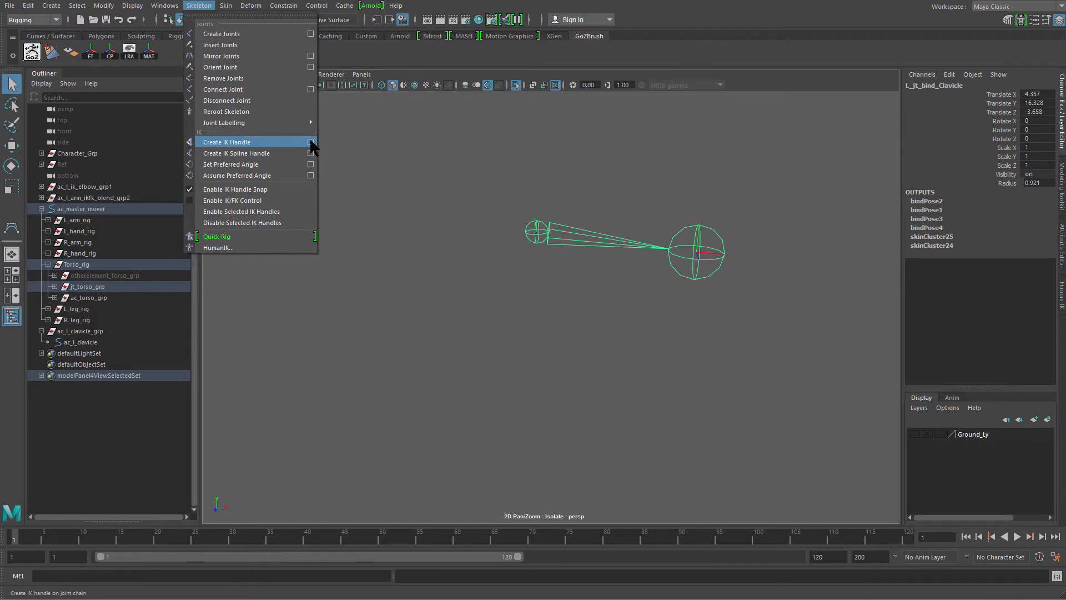
pyautogui.click(310, 142)
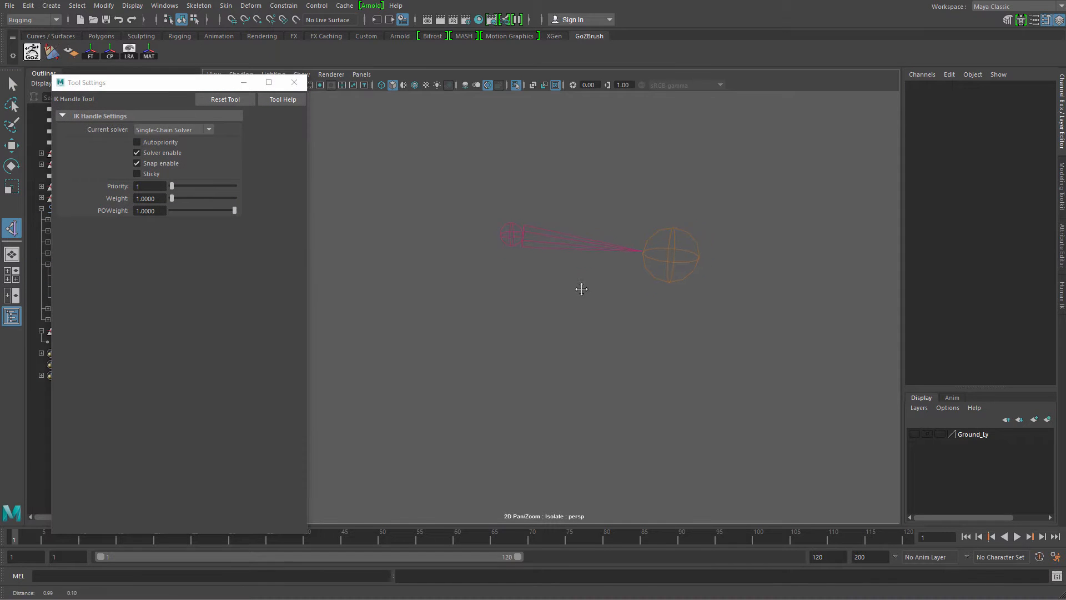
pyautogui.scroll(2, 580, 288)
pyautogui.click(518, 246)
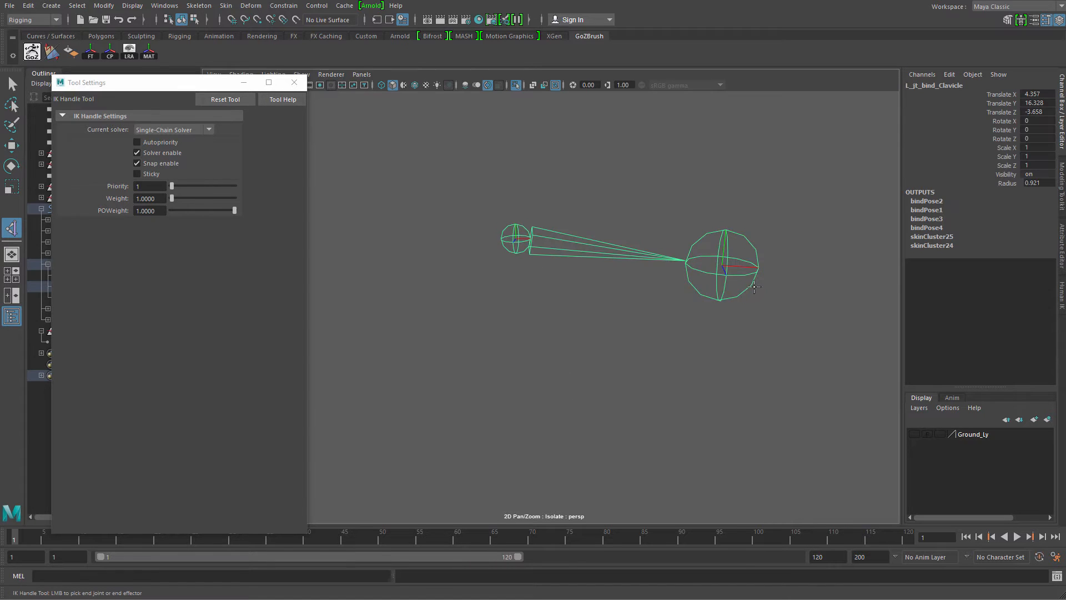
pyautogui.click(728, 267)
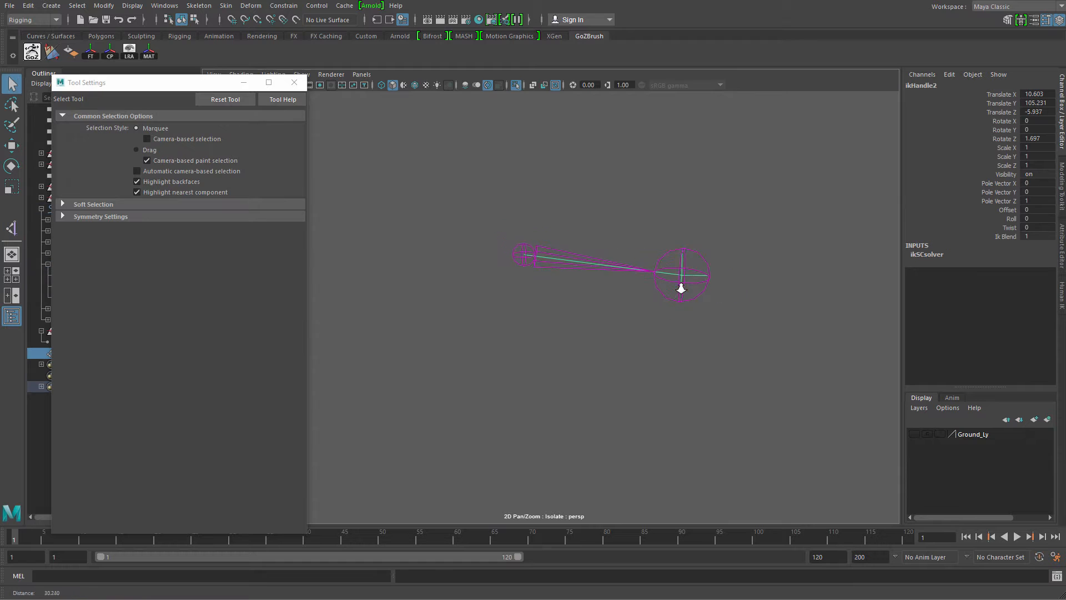
pyautogui.click(294, 83)
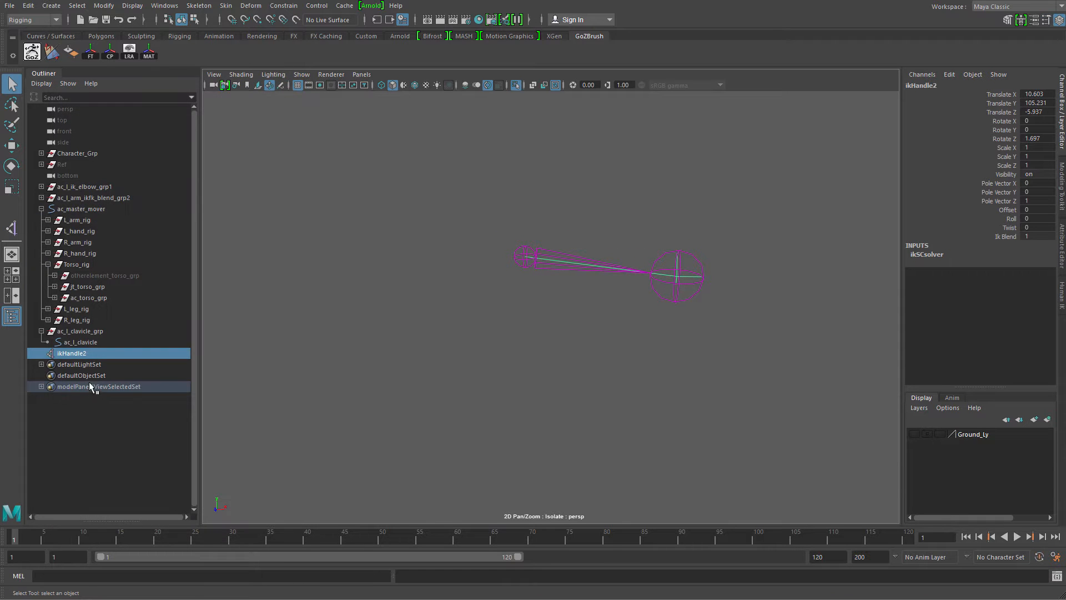
# Step: Rename the new IK handle ikHandle_l_clavicle, parent it under ac_l_clavicle and end the viewport isolation
pyautogui.doubleClick(89, 352)
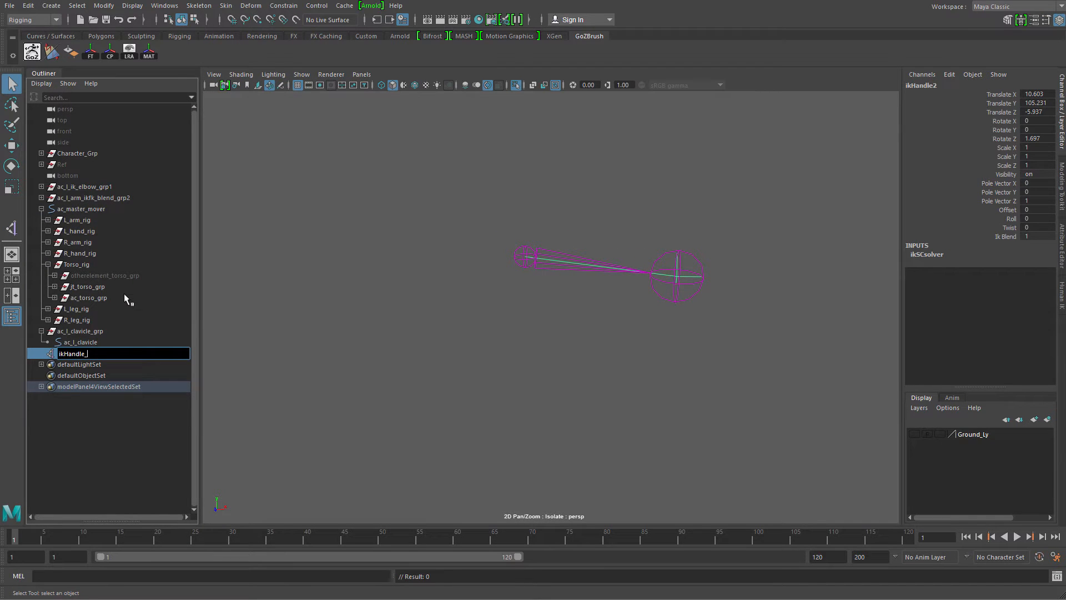
pyautogui.write('_l_clavicle')
pyautogui.press('Return')
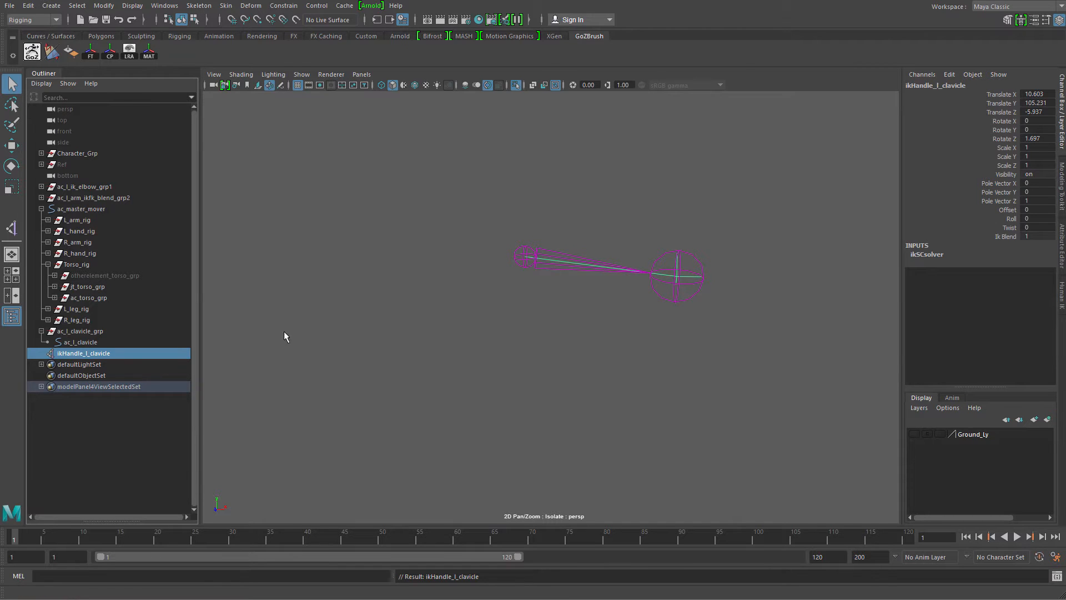
pyautogui.moveTo(105, 355); pyautogui.dragTo(116, 345)
pyautogui.hotkey('ctrl', '1')
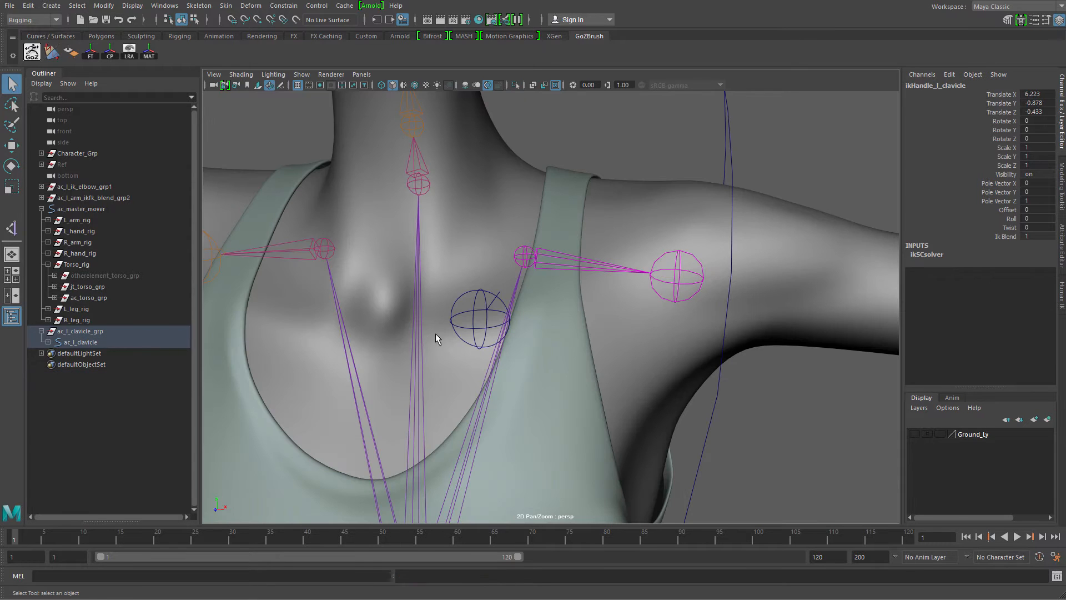
# Step: Test the ac_l_clavicle control by moving it upward and rotating it, undoing each change
pyautogui.click(471, 328)
pyautogui.press('w')
pyautogui.scroll(-5, 580, 321)
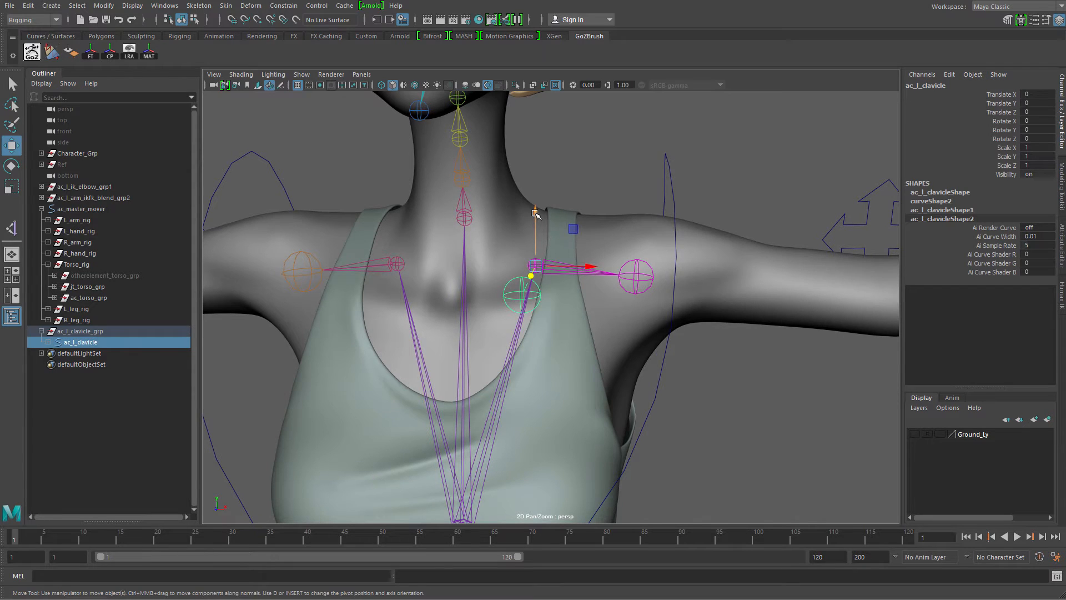
pyautogui.moveTo(534, 213); pyautogui.dragTo(535, 171)
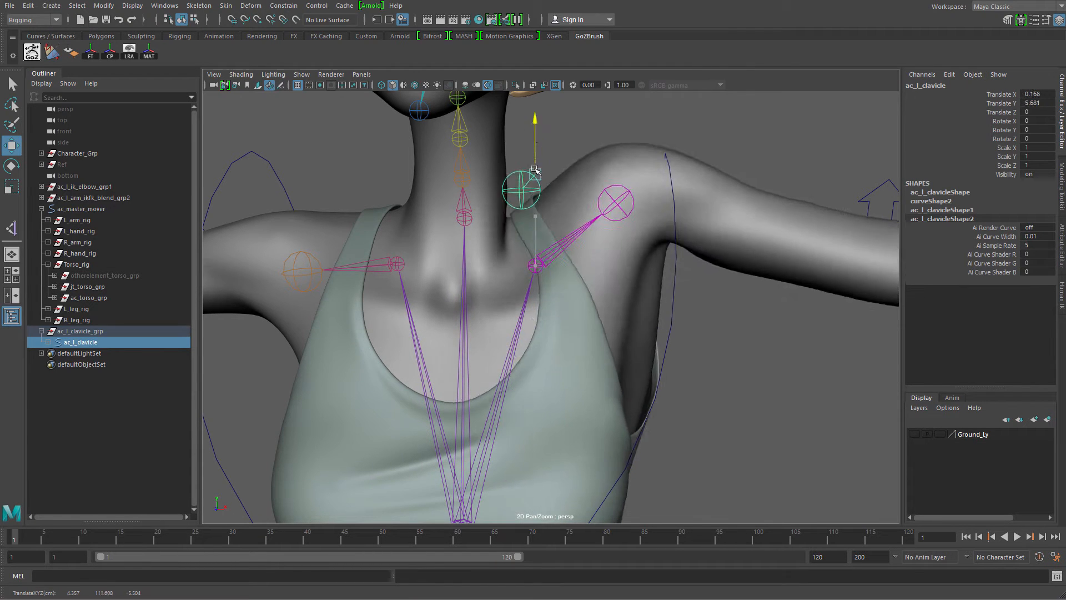
pyautogui.hotkey('ctrl', 'z')
pyautogui.press('e')
pyautogui.moveTo(578, 290); pyautogui.dragTo(540, 194)
pyautogui.hotkey('ctrl', 'z')
# Step: Duplicate ac_l_clavicle_grp and match all transforms of the copy to the right clavicle joint R_jt_bind_Clavicle
pyautogui.keyDown('alt'); pyautogui.moveTo(455, 300); pyautogui.dragTo(301, 339, button='right'); pyautogui.keyUp('alt')
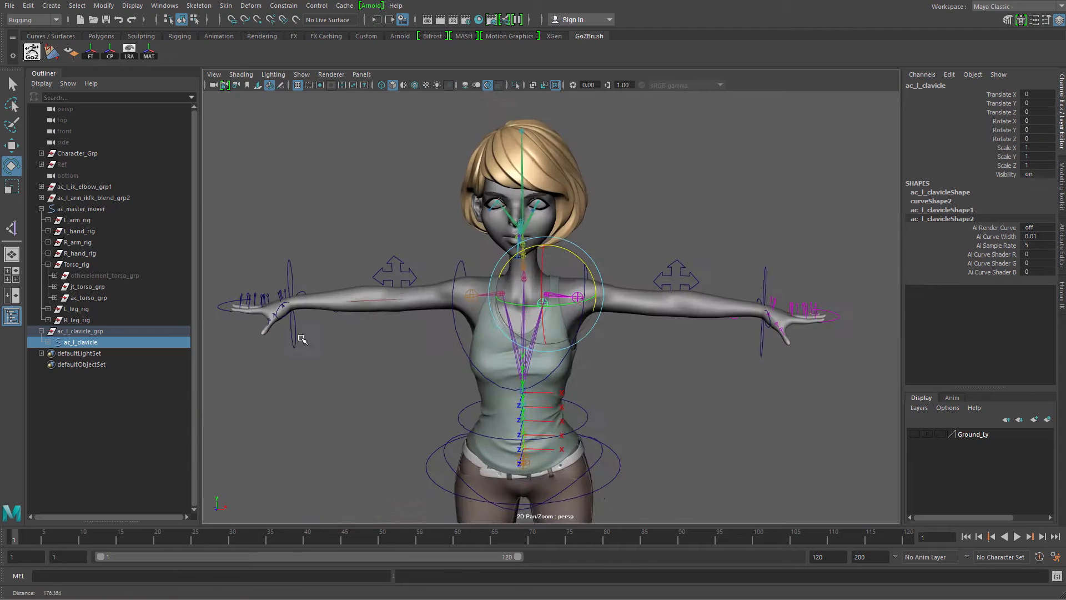
pyautogui.scroll(5, 553, 387)
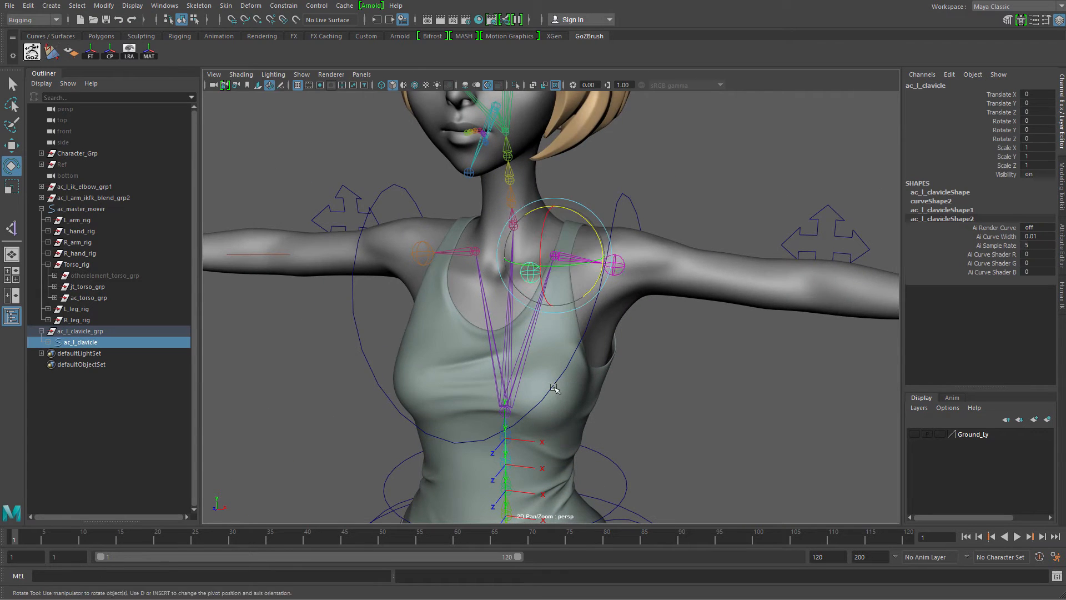
pyautogui.moveTo(553, 388); pyautogui.dragTo(597, 342)
pyautogui.click(119, 331)
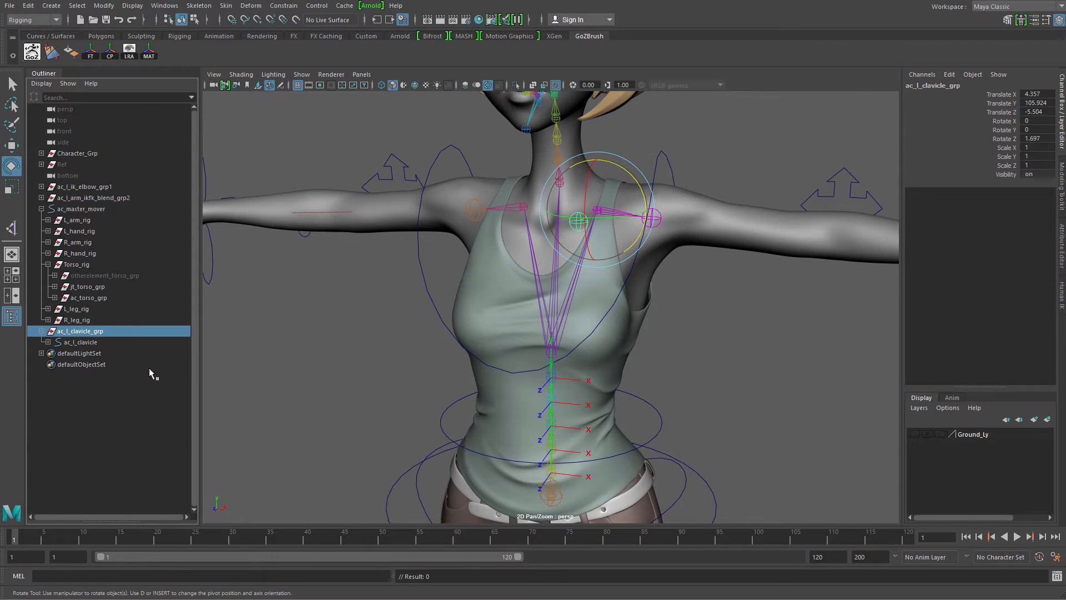
pyautogui.hotkey('ctrl', 'd')
pyautogui.scroll(3, 527, 239)
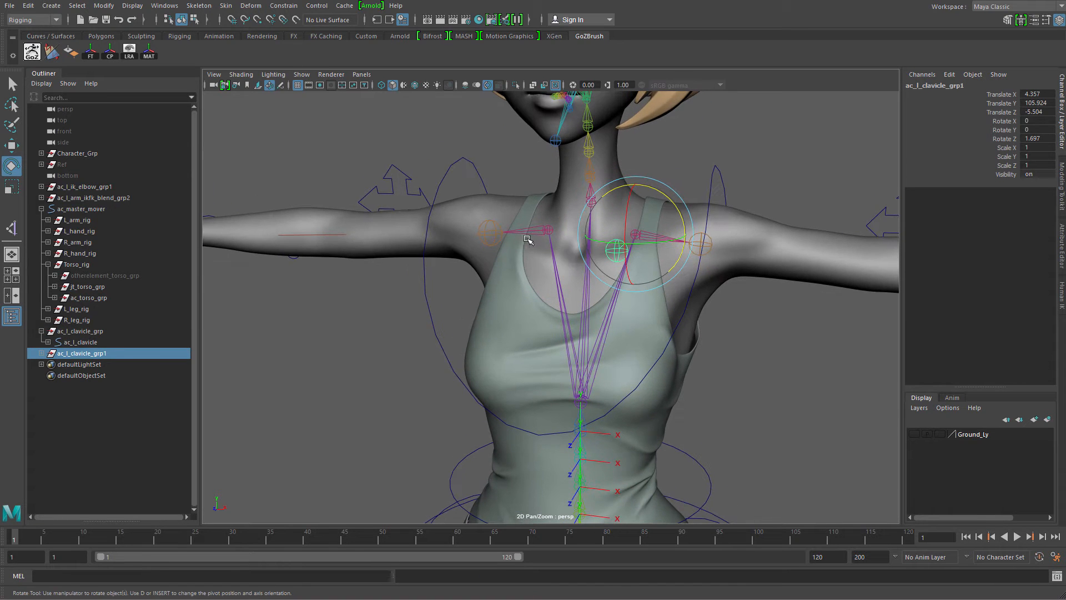
pyautogui.click(544, 228)
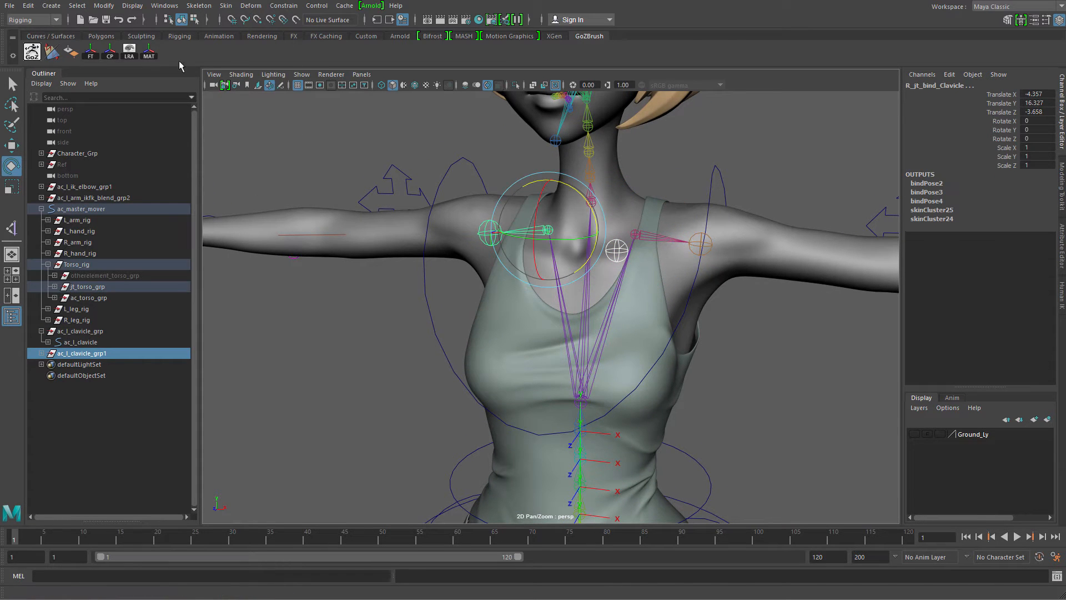
pyautogui.moveTo(298, 270); pyautogui.dragTo(310, 309)
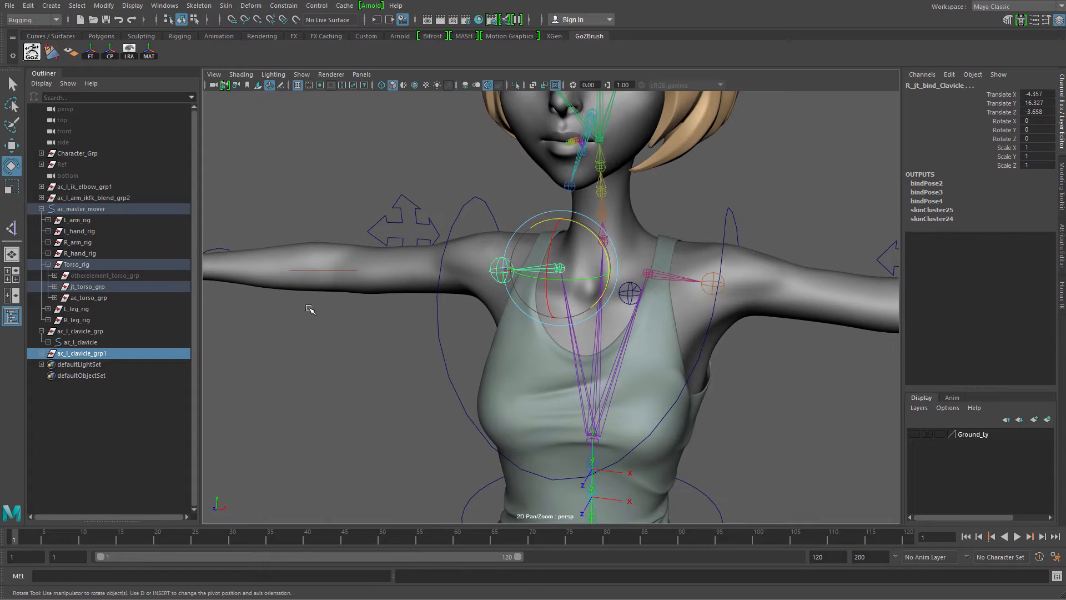
# Step: Rename the duplicated control group ac_r_clavicle_grp
pyautogui.doubleClick(95, 353)
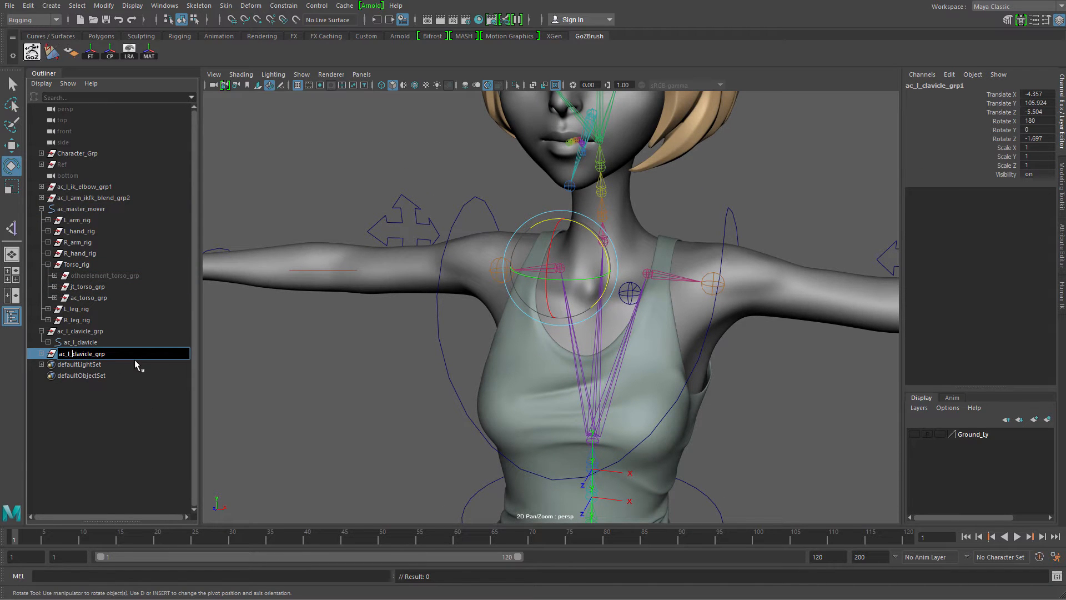
pyautogui.press('BackSpace')
pyautogui.press('BackSpace')
pyautogui.write('r_')
pyautogui.press('Return')
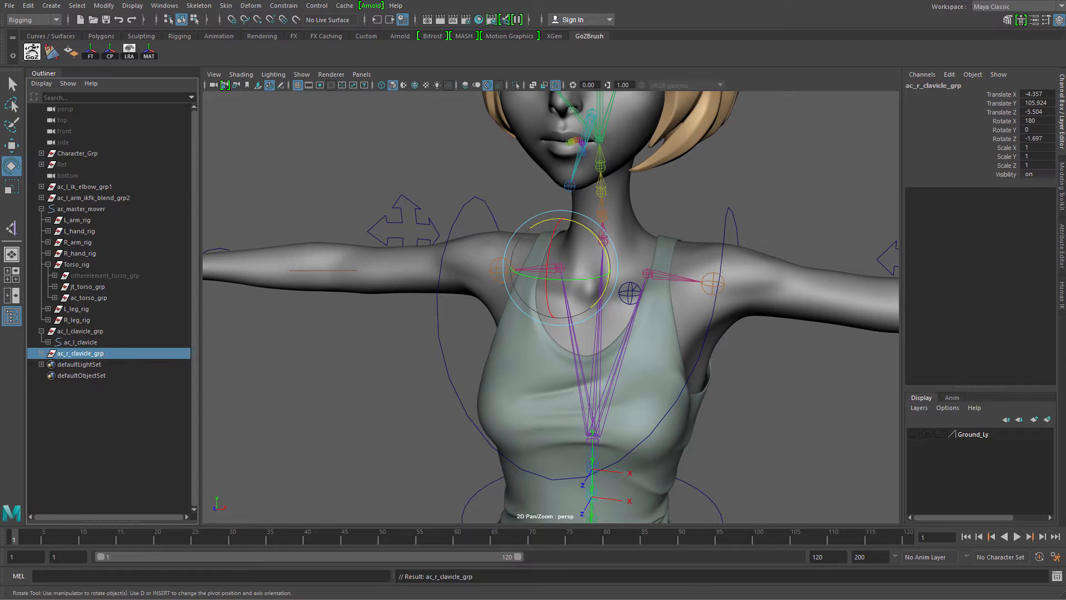
# Step: Rename the control curve inside ac_r_clavicle_grp to ac_r_clavicle
pyautogui.click(42, 353)
pyautogui.doubleClick(75, 365)
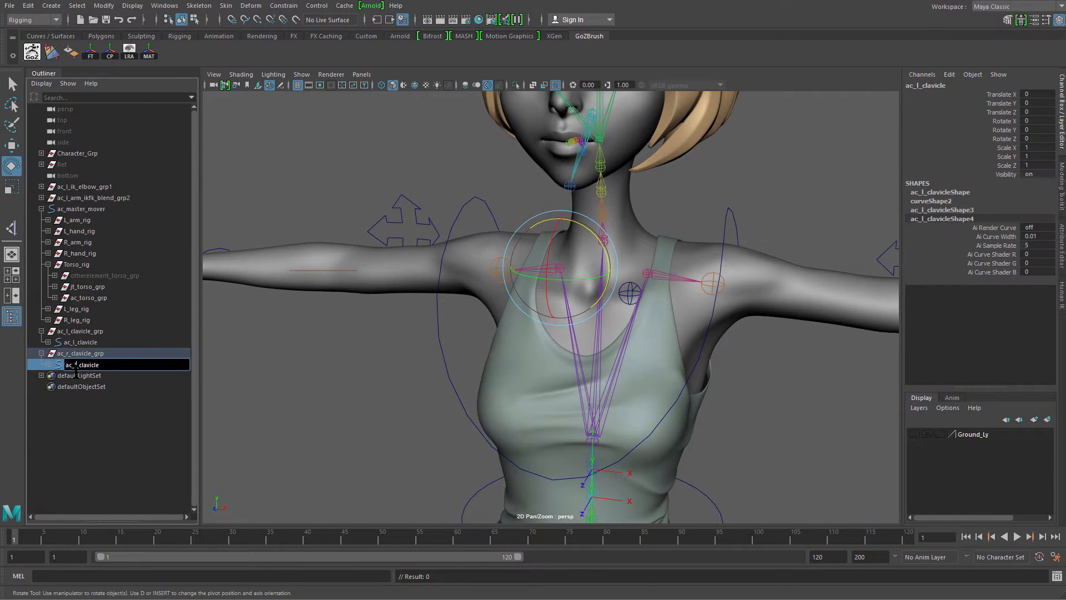
pyautogui.press('BackSpace')
pyautogui.write('r')
pyautogui.press('Return')
# Step: Select all control vertices of ac_r_clavicle and snap their manipulator pivot to the right clavicle joint
pyautogui.keyDown('alt'); pyautogui.moveTo(545, 403); pyautogui.dragTo(540, 460, button='middle'); pyautogui.keyUp('alt')
pyautogui.press('4')
pyautogui.keyDown('alt'); pyautogui.moveTo(616, 411); pyautogui.dragTo(398, 372); pyautogui.keyUp('alt')
pyautogui.keyDown('alt'); pyautogui.moveTo(398, 372); pyautogui.dragTo(478, 344, button='right'); pyautogui.keyUp('alt')
pyautogui.hotkey('ctrl', '1')
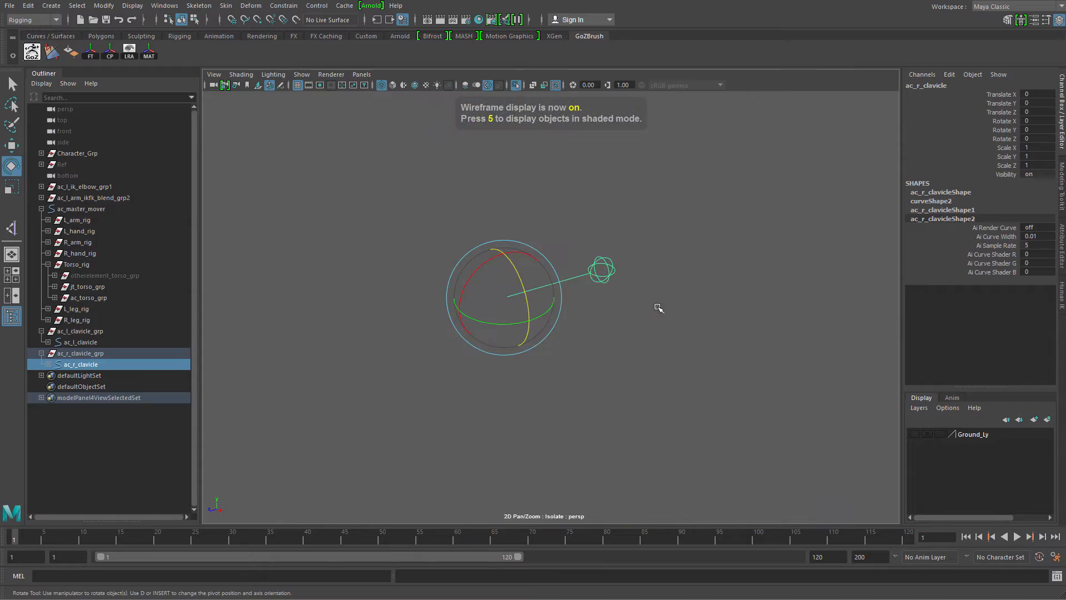
pyautogui.press('F9')
pyautogui.moveTo(427, 178); pyautogui.dragTo(672, 355)
pyautogui.hotkey('ctrl', '1')
pyautogui.keyDown('alt'); pyautogui.moveTo(488, 334); pyautogui.dragTo(614, 383, button='middle'); pyautogui.keyUp('alt')
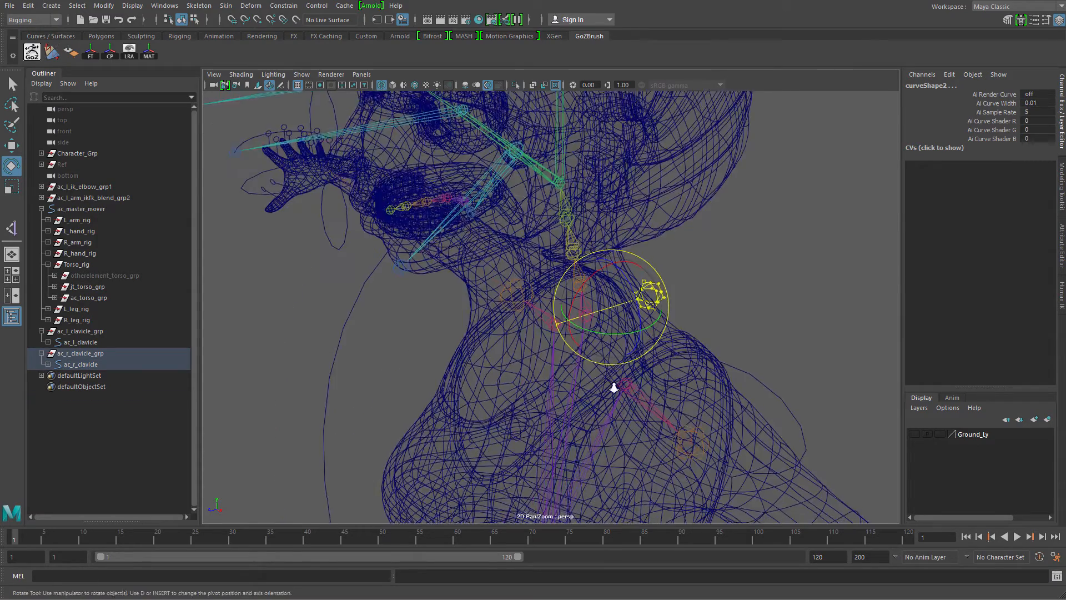
pyautogui.scroll(3, 608, 370)
pyautogui.press('w')
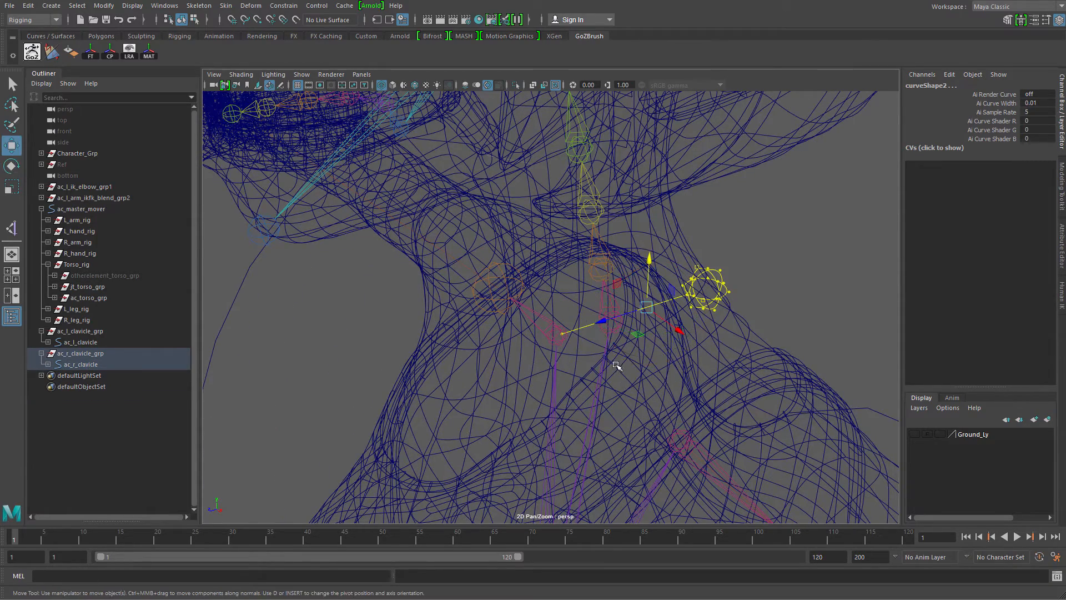
pyautogui.press('d')
pyautogui.press('v')
pyautogui.moveTo(627, 330); pyautogui.dragTo(557, 336, button='middle')
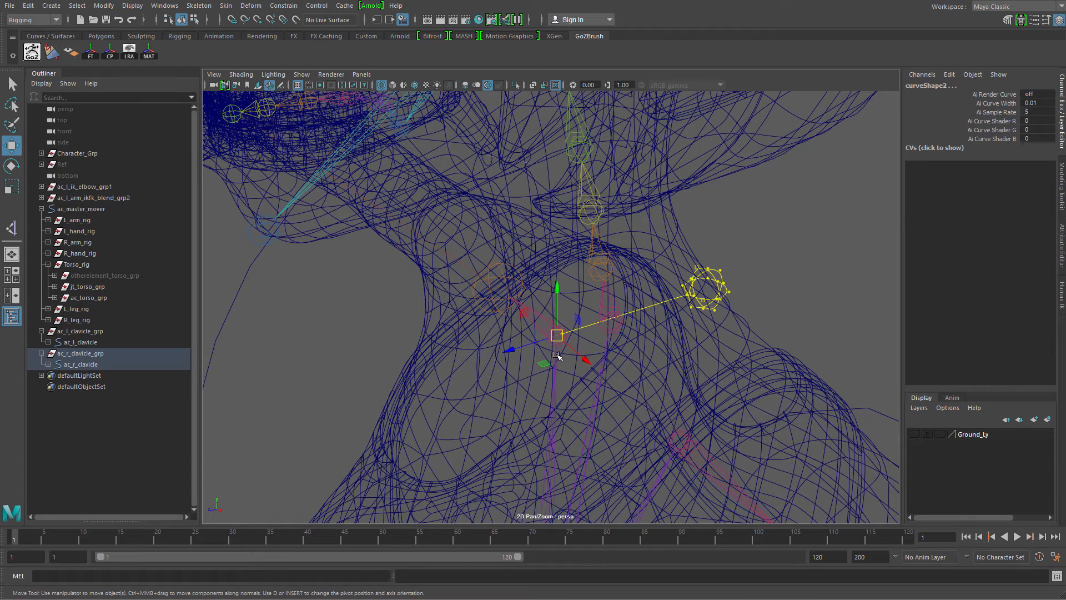
# Step: Rotate the ac_r_clavicle control vertices around the joint so the control shape sits in front of the chest
pyautogui.press('r')
pyautogui.press('e')
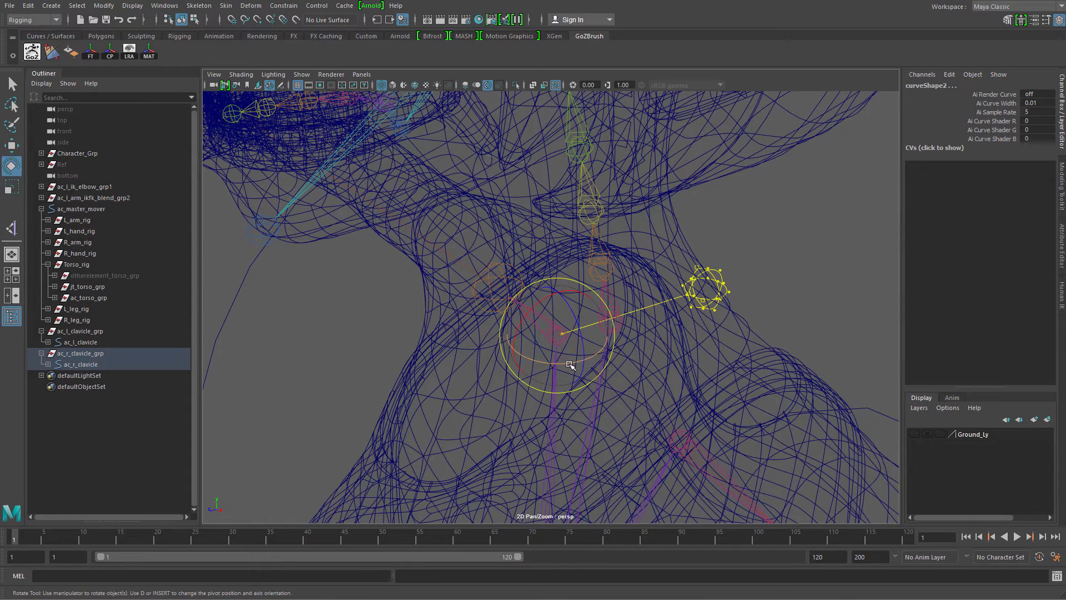
pyautogui.moveTo(553, 299); pyautogui.dragTo(540, 355)
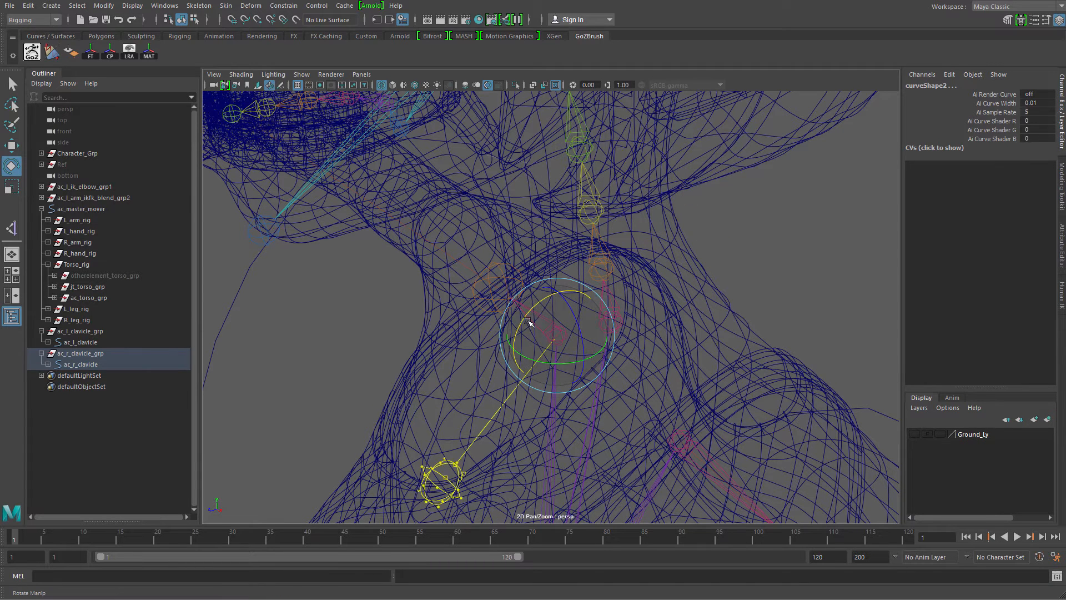
pyautogui.moveTo(527, 319); pyautogui.dragTo(539, 291)
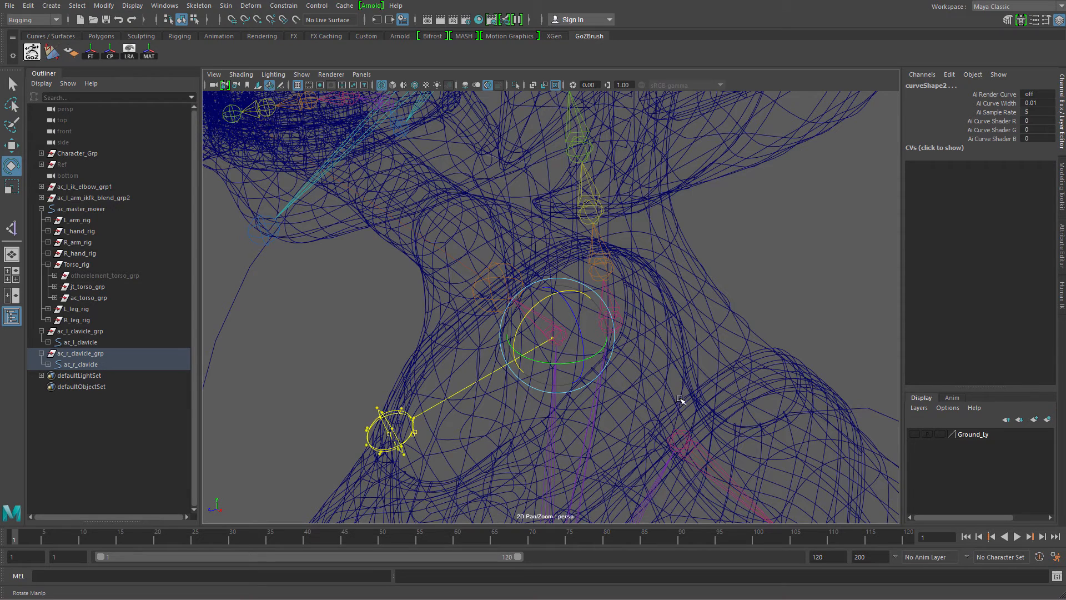
pyautogui.press('5')
pyautogui.scroll(-5, 623, 340)
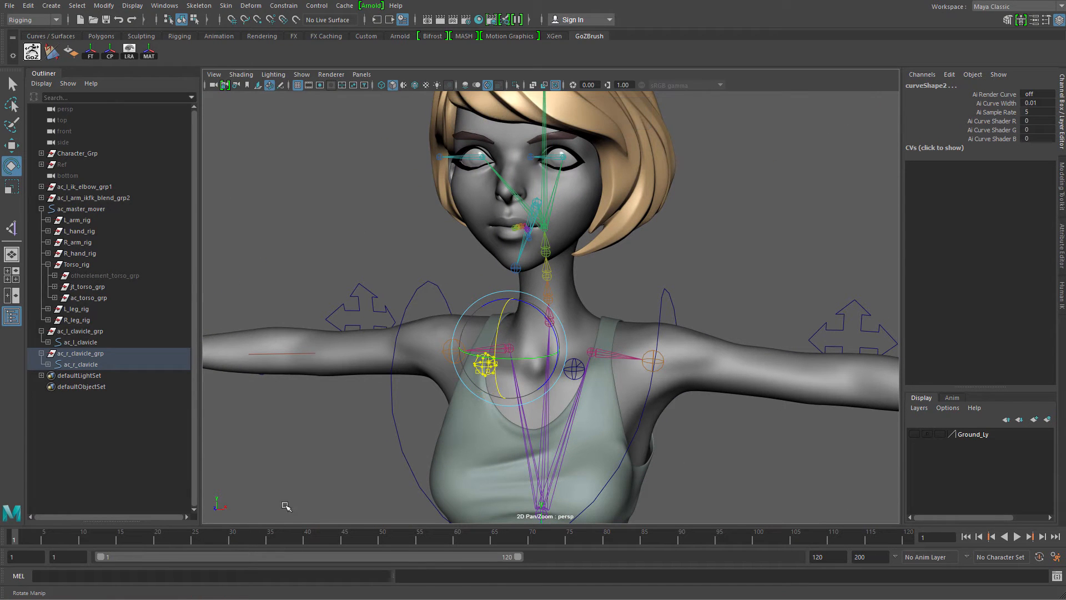
# Step: Try moving ac_l_clavicle and ac_r_clavicle together to compare their behaviour, and undo the move
pyautogui.click(77, 364)
pyautogui.click(83, 342)
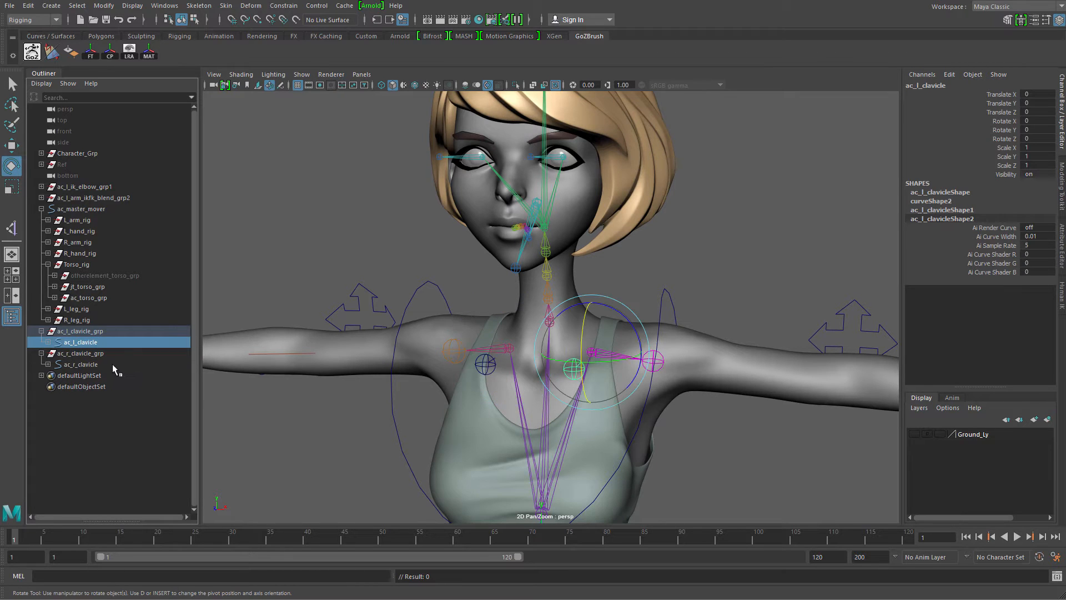
pyautogui.click(113, 365)
pyautogui.keyDown('alt'); pyautogui.moveTo(577, 334); pyautogui.dragTo(614, 332); pyautogui.keyUp('alt')
pyautogui.press('q')
pyautogui.keyDown('shift'); pyautogui.click(591, 371); pyautogui.keyUp('shift')
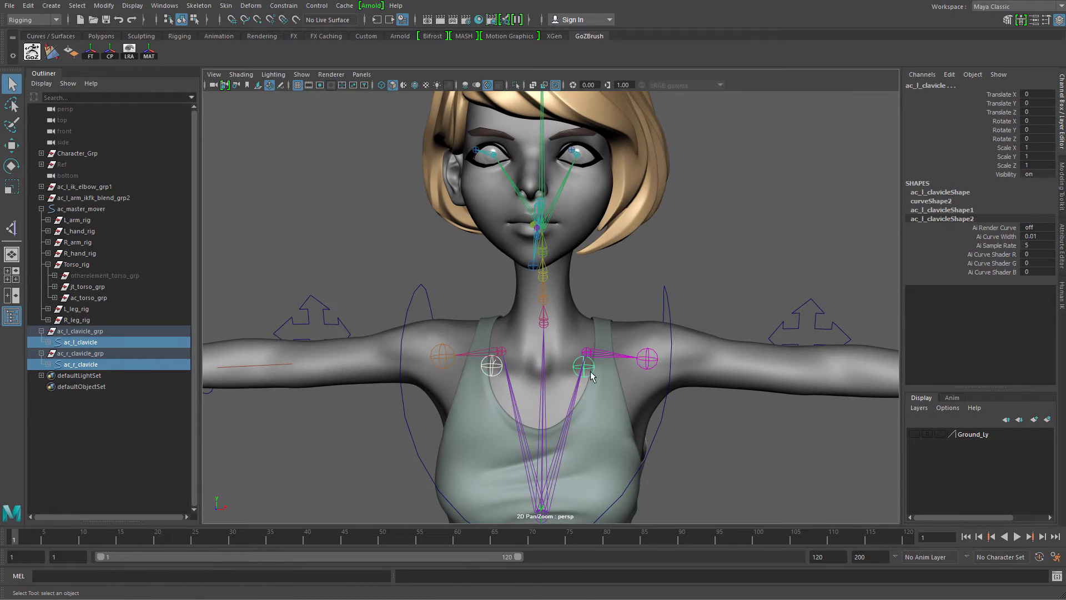
pyautogui.press('w')
pyautogui.keyDown('alt'); pyautogui.moveTo(551, 288); pyautogui.dragTo(589, 288); pyautogui.keyUp('alt')
pyautogui.hotkey('ctrl', 'z')
# Step: Isolate the right clavicle joint R_jt_bind_Clavicle in the viewport
pyautogui.keyDown('alt'); pyautogui.moveTo(468, 388); pyautogui.dragTo(472, 450, button='right'); pyautogui.keyUp('alt')
pyautogui.keyDown('alt'); pyautogui.moveTo(472, 449); pyautogui.dragTo(552, 415, button='middle'); pyautogui.keyUp('alt')
pyautogui.keyDown('alt'); pyautogui.moveTo(552, 414); pyautogui.dragTo(530, 421); pyautogui.keyUp('alt')
pyautogui.keyDown('alt'); pyautogui.moveTo(530, 420); pyautogui.dragTo(559, 350, button='middle'); pyautogui.keyUp('alt')
pyautogui.keyDown('alt'); pyautogui.moveTo(559, 349); pyautogui.dragTo(572, 338, button='right'); pyautogui.keyUp('alt')
pyautogui.press('q')
pyautogui.click(596, 298)
pyautogui.hotkey('ctrl', '1')
pyautogui.keyDown('alt'); pyautogui.moveTo(509, 267); pyautogui.dragTo(471, 239, button='middle'); pyautogui.keyUp('alt')
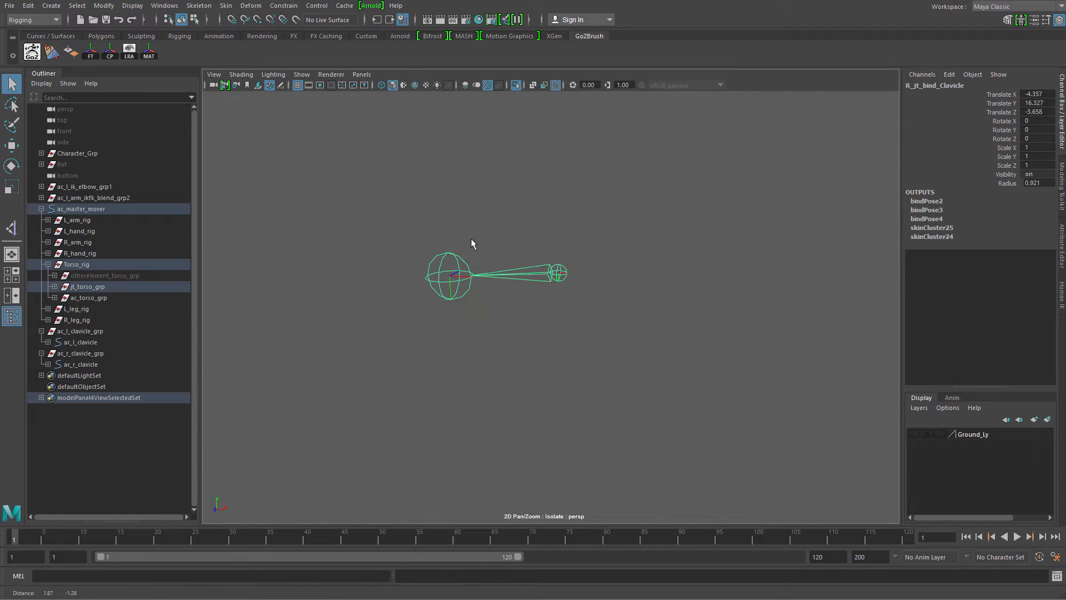
# Step: Create an IK handle from the right clavicle joint to the joint at its shoulder end
pyautogui.click(11, 228)
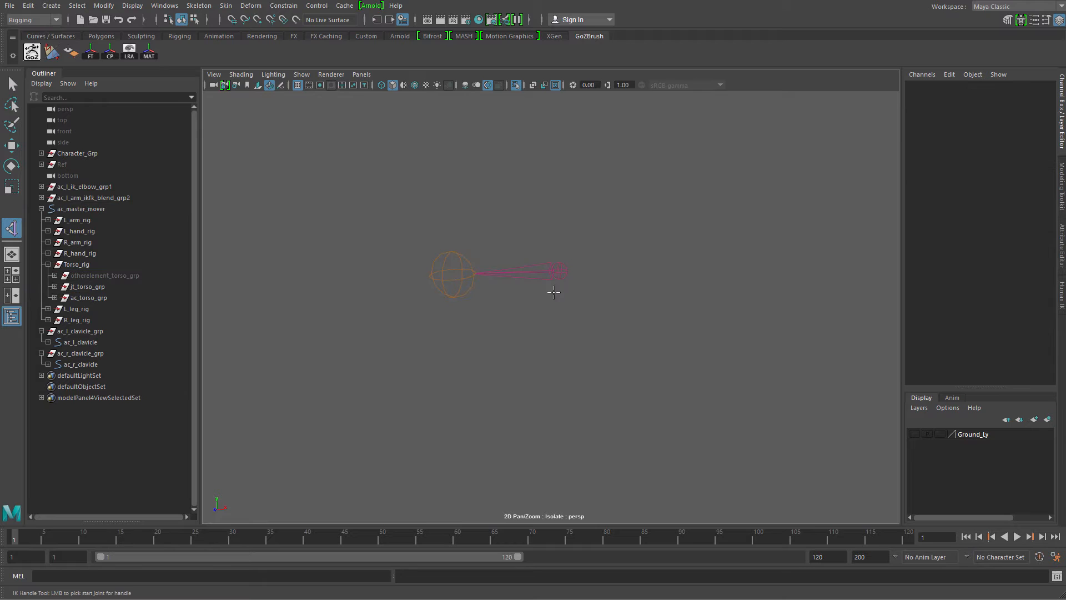
pyautogui.click(558, 270)
pyautogui.click(453, 273)
pyautogui.press('q')
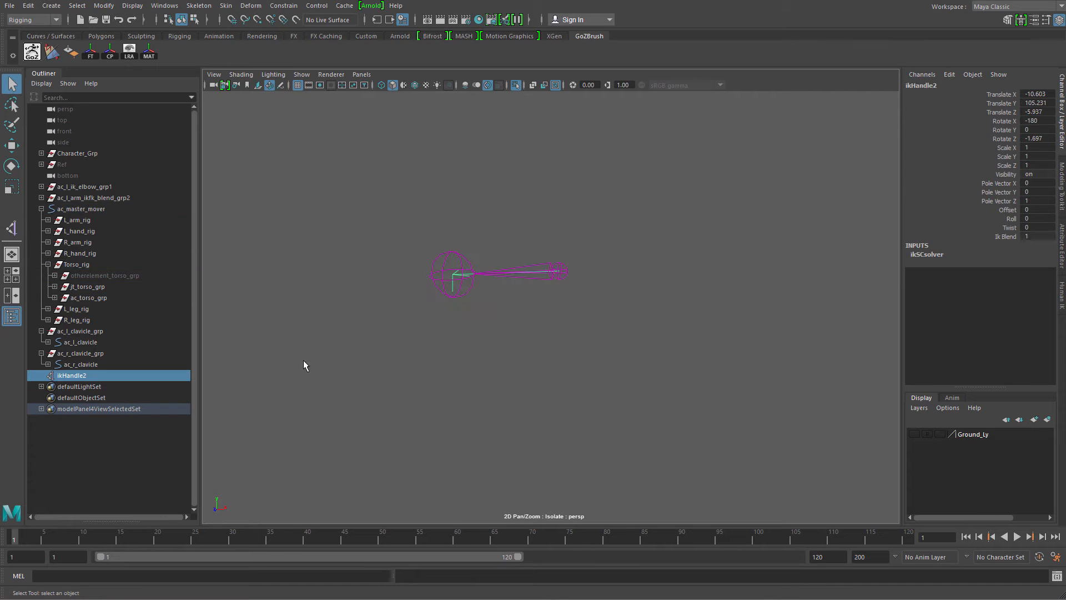
# Step: Rename the right clavicle's IK handle ikHandle_r_clavicle
pyautogui.doubleClick(83, 376)
pyautogui.press('Right')
pyautogui.press('BackSpace')
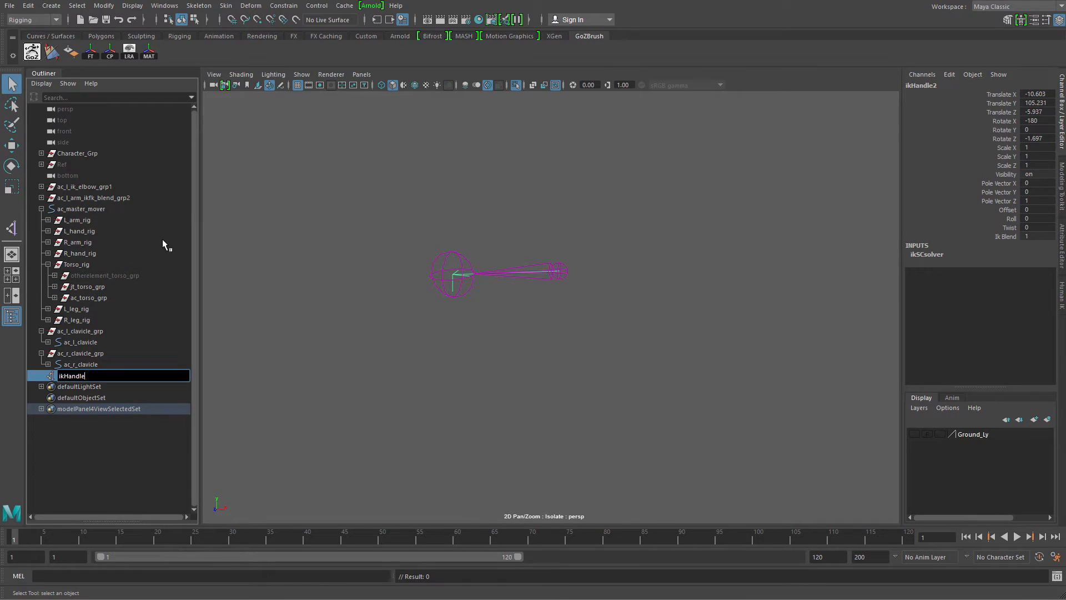
pyautogui.write('_r_clavicle')
pyautogui.press('Return')
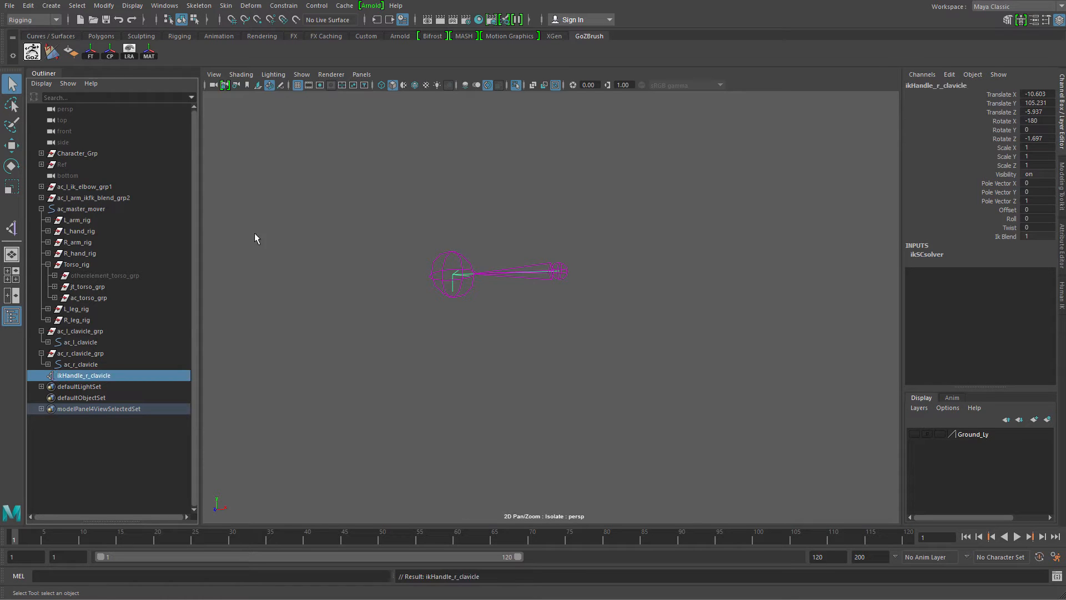
# Step: Delete the leftover ikHandle_l_clavicle under ac_r_clavicle and parent ikHandle_r_clavicle beneath that control in its place
pyautogui.click(47, 365)
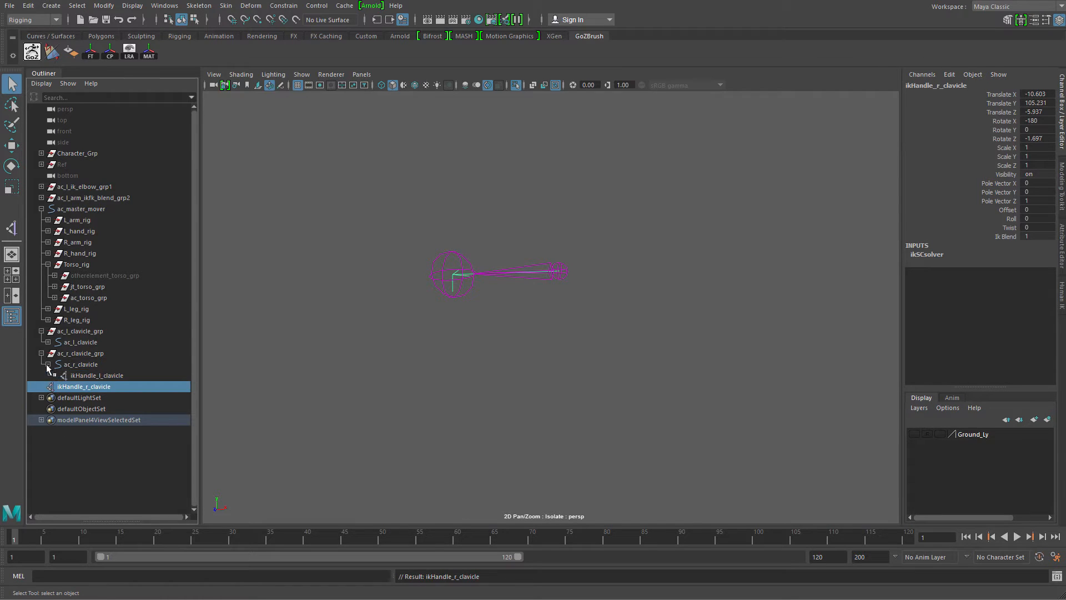
pyautogui.click(86, 376)
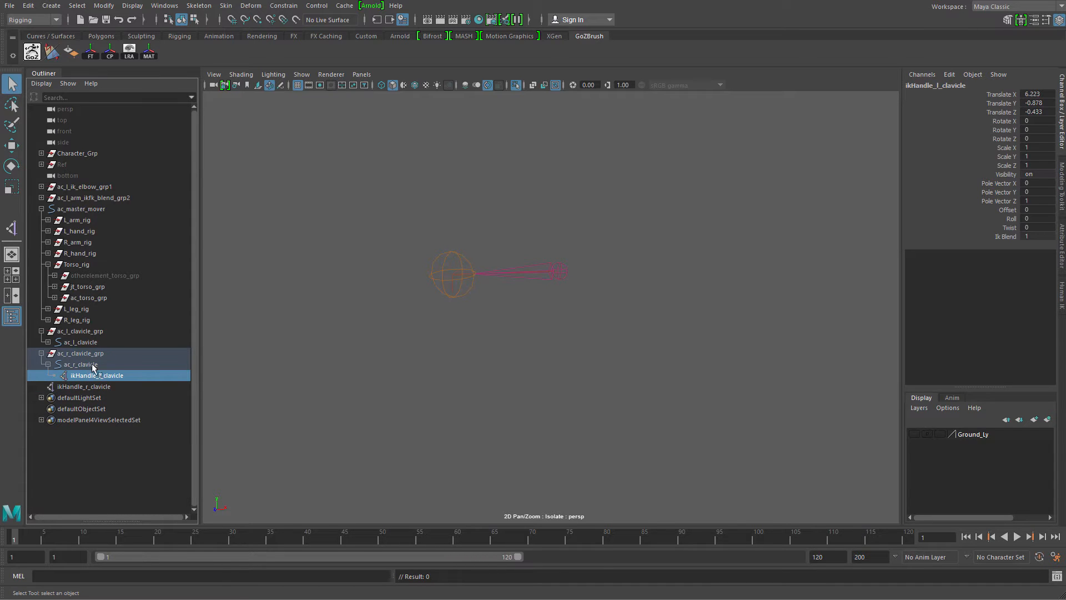
pyautogui.press('Delete')
pyautogui.moveTo(101, 377)
pyautogui.mouseDown()
pyautogui.moveTo(104, 359)
pyautogui.moveTo(106, 369)
pyautogui.mouseUp()
pyautogui.moveTo(106, 368); pyautogui.dragTo(104, 365, button='middle')
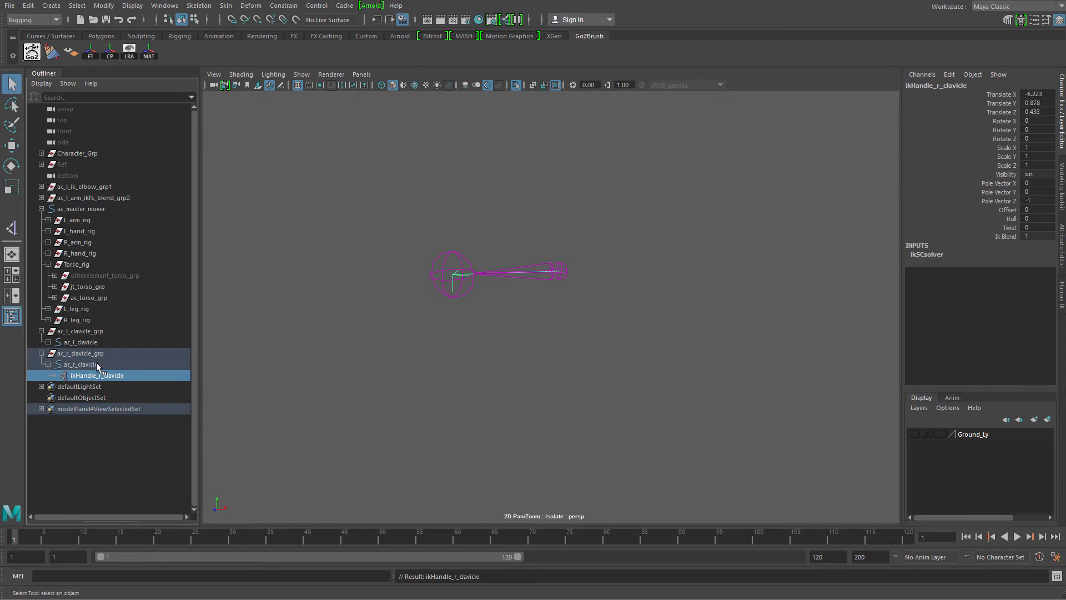
# Step: Select ac_r_clavicle and end the joint isolation to show the whole character
pyautogui.click(96, 363)
pyautogui.hotkey('ctrl', '1')
pyautogui.scroll(-4, 538, 287)
pyautogui.keyDown('alt'); pyautogui.moveTo(538, 284); pyautogui.dragTo(548, 280); pyautogui.keyUp('alt')
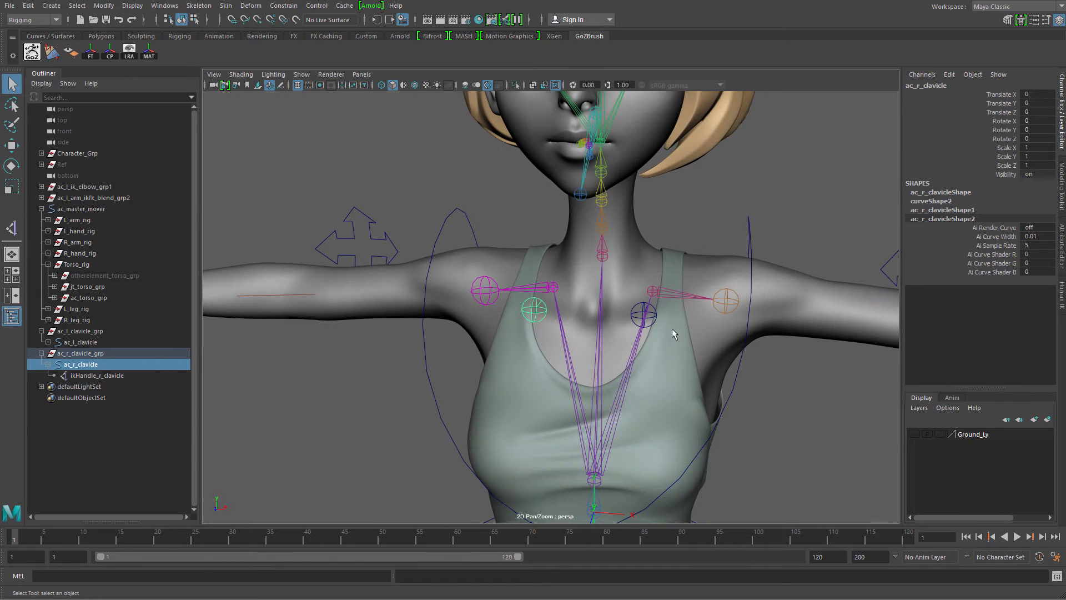
# Step: Try raising and then rotating both clavicle controls together, undoing each transformation
pyautogui.keyDown('shift'); pyautogui.click(656, 314); pyautogui.keyUp('shift')
pyautogui.scroll(-3, 599, 252)
pyautogui.press('w')
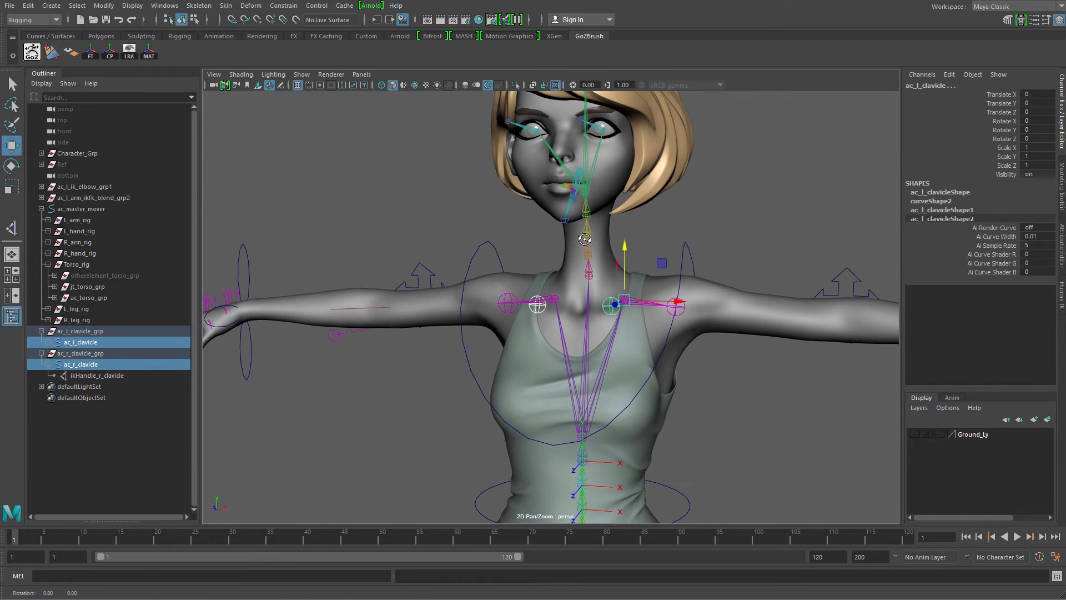
pyautogui.moveTo(624, 246); pyautogui.dragTo(625, 179)
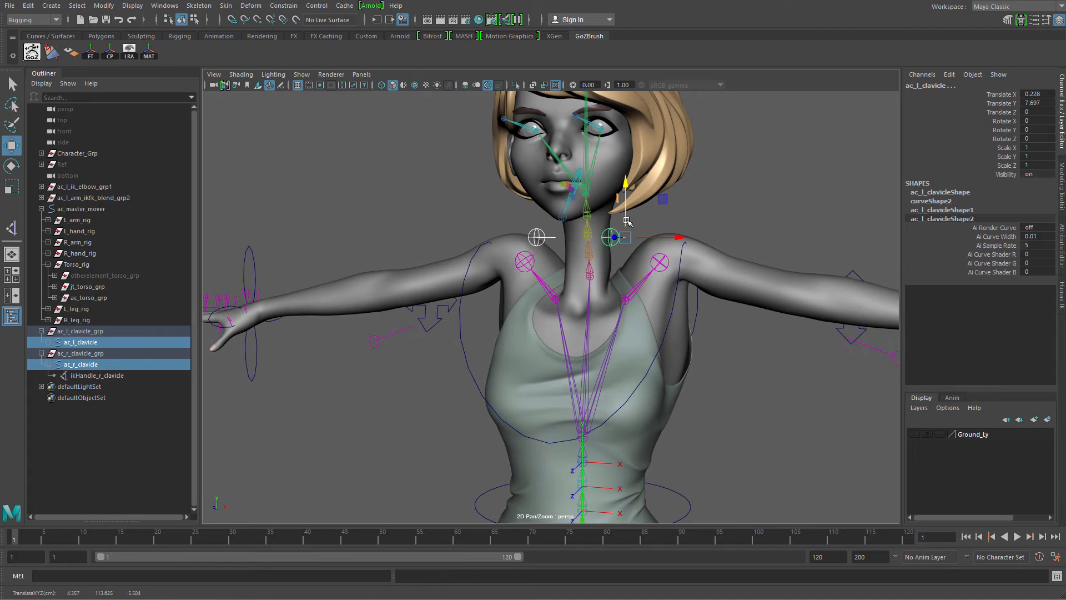
pyautogui.hotkey('ctrl', 'z')
pyautogui.press('e')
pyautogui.moveTo(660, 285); pyautogui.dragTo(622, 208)
pyautogui.hotkey('ctrl', 'z')
# Step: Save the scene and clear the selection
pyautogui.keyDown('alt'); pyautogui.moveTo(671, 347); pyautogui.dragTo(424, 365, button='right'); pyautogui.keyUp('alt')
pyautogui.hotkey('ctrl', 's')
pyautogui.keyDown('alt'); pyautogui.moveTo(446, 415); pyautogui.dragTo(411, 397); pyautogui.keyUp('alt')
pyautogui.click(482, 403)
# Step: Select the base neck joint jt_bind_Neck_01 and reveal it in the Outliner hierarchy
pyautogui.keyDown('alt'); pyautogui.moveTo(411, 398); pyautogui.dragTo(560, 312, button='right'); pyautogui.keyUp('alt')
pyautogui.keyDown('alt'); pyautogui.moveTo(555, 241); pyautogui.dragTo(679, 357, button='right'); pyautogui.keyUp('alt')
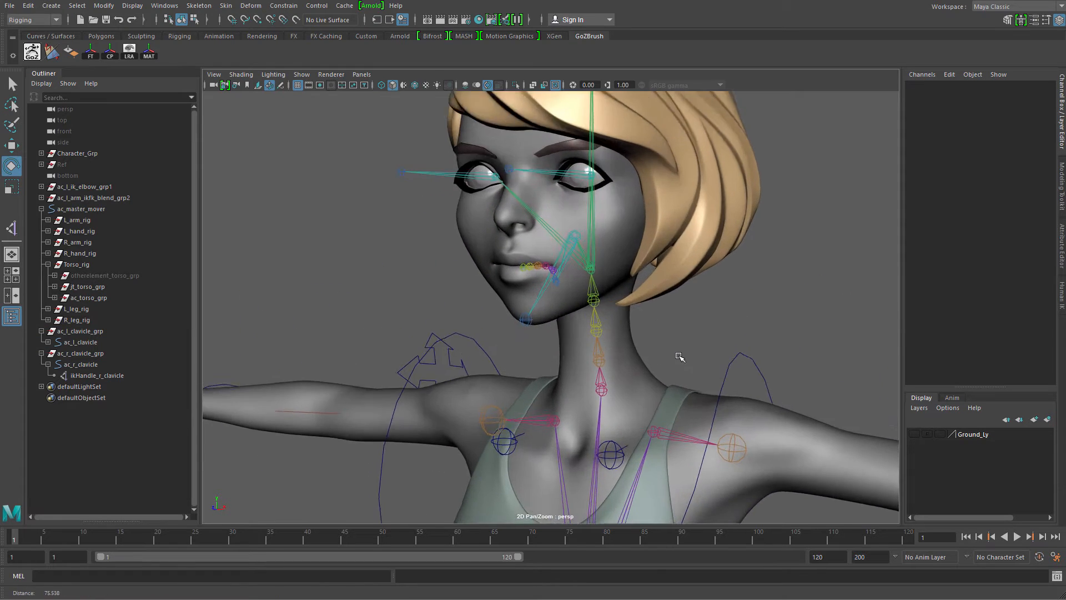
pyautogui.keyDown('alt'); pyautogui.moveTo(679, 357); pyautogui.dragTo(655, 232, button='middle'); pyautogui.keyUp('alt')
pyautogui.keyDown('alt'); pyautogui.moveTo(656, 233); pyautogui.dragTo(499, 223, button='right'); pyautogui.keyUp('alt')
pyautogui.keyDown('alt'); pyautogui.moveTo(547, 269); pyautogui.dragTo(508, 283); pyautogui.keyUp('alt')
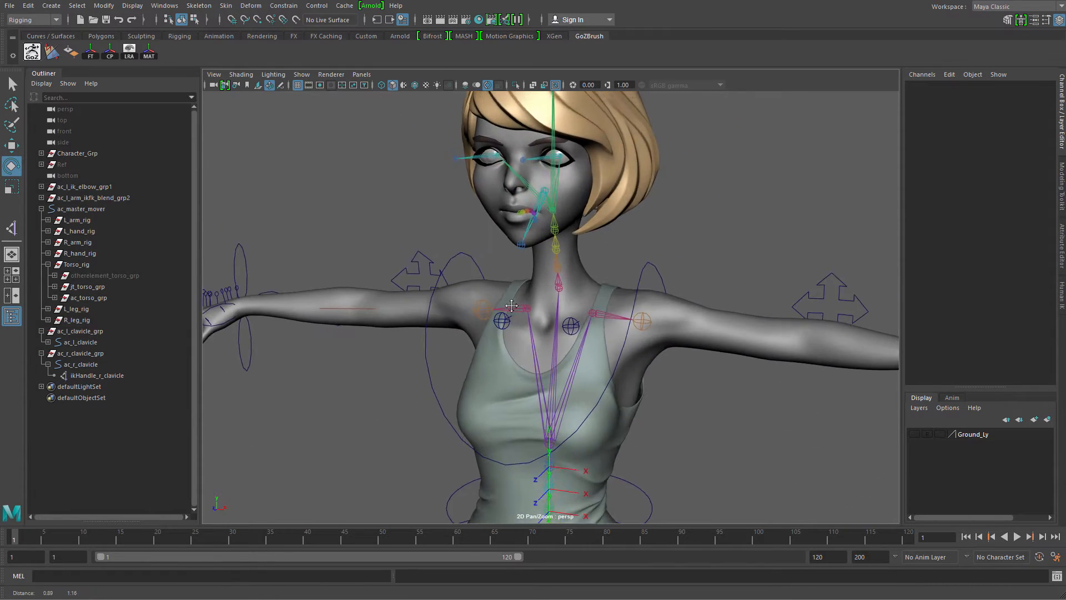
pyautogui.keyDown('alt'); pyautogui.moveTo(508, 283); pyautogui.dragTo(588, 374, button='right'); pyautogui.keyUp('alt')
pyautogui.keyDown('alt'); pyautogui.moveTo(552, 280); pyautogui.dragTo(542, 273); pyautogui.keyUp('alt')
pyautogui.click(566, 237)
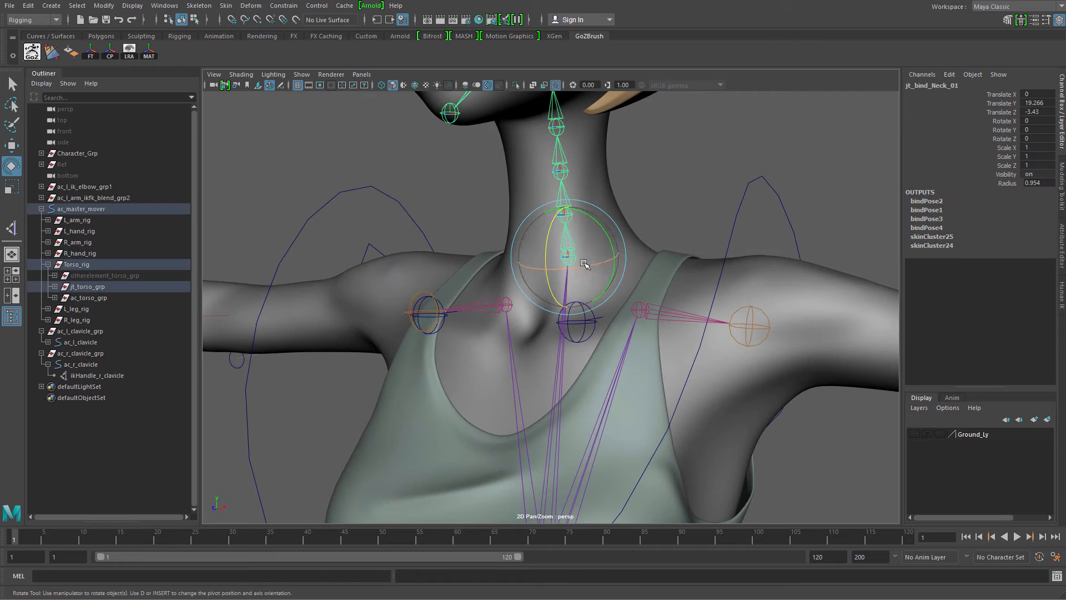
pyautogui.keyDown('alt'); pyautogui.moveTo(661, 261); pyautogui.dragTo(588, 224, button='right'); pyautogui.keyUp('alt')
pyautogui.keyDown('alt'); pyautogui.moveTo(588, 223); pyautogui.dragTo(547, 125, button='middle'); pyautogui.keyUp('alt')
pyautogui.keyDown('alt'); pyautogui.moveTo(547, 125); pyautogui.dragTo(640, 307, button='right'); pyautogui.keyUp('alt')
pyautogui.keyDown('alt'); pyautogui.moveTo(640, 307); pyautogui.dragTo(608, 308); pyautogui.keyUp('alt')
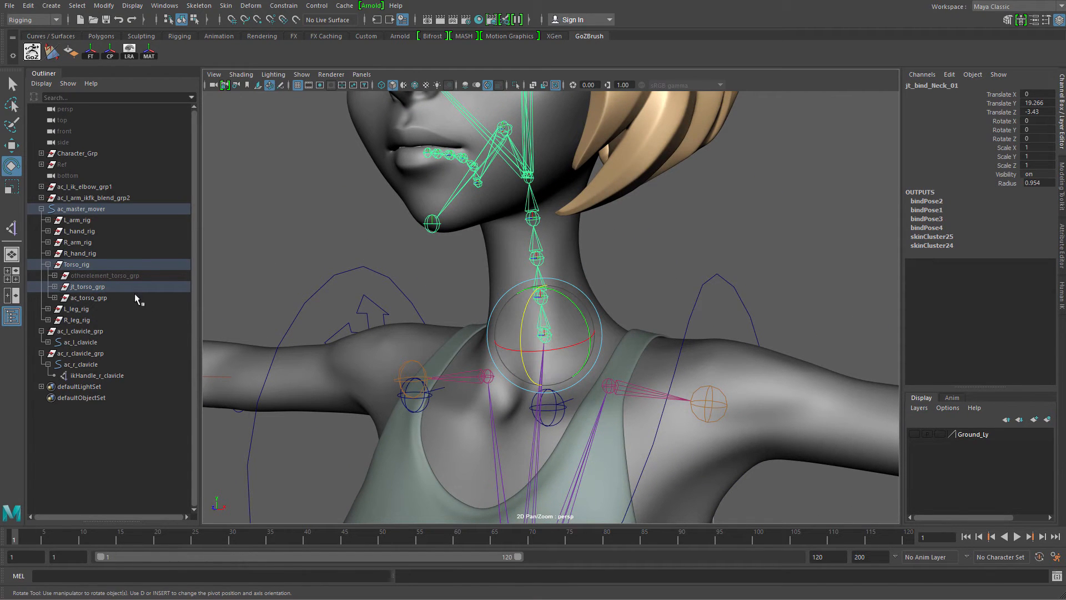
pyautogui.press('f')
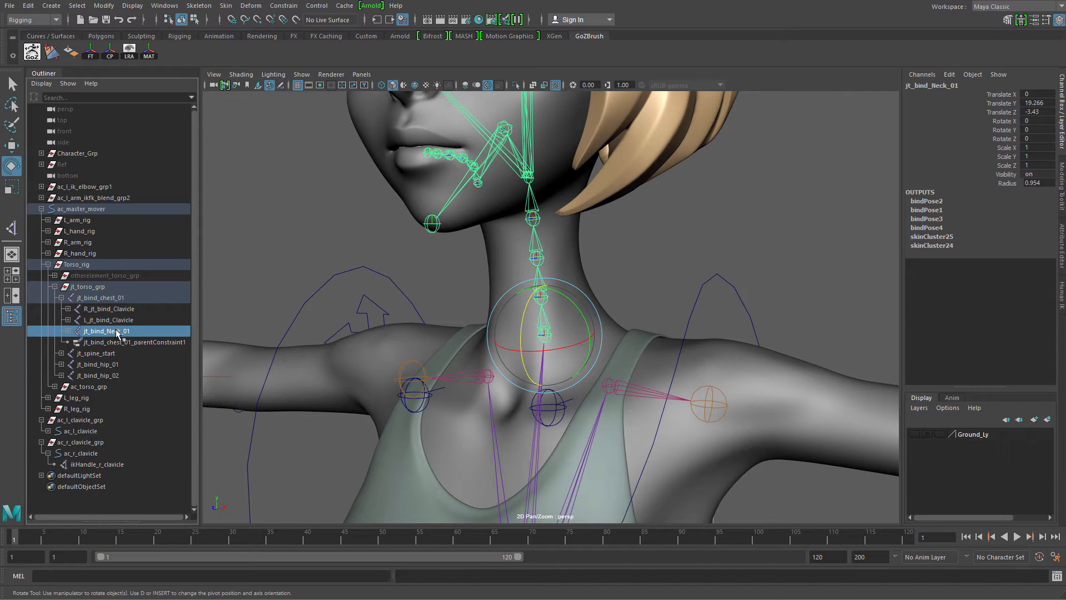
# Step: Duplicate jt_bind_Neck_01 and delete the child joints beneath the copy
pyautogui.hotkey('ctrl', 'd')
pyautogui.click(67, 353)
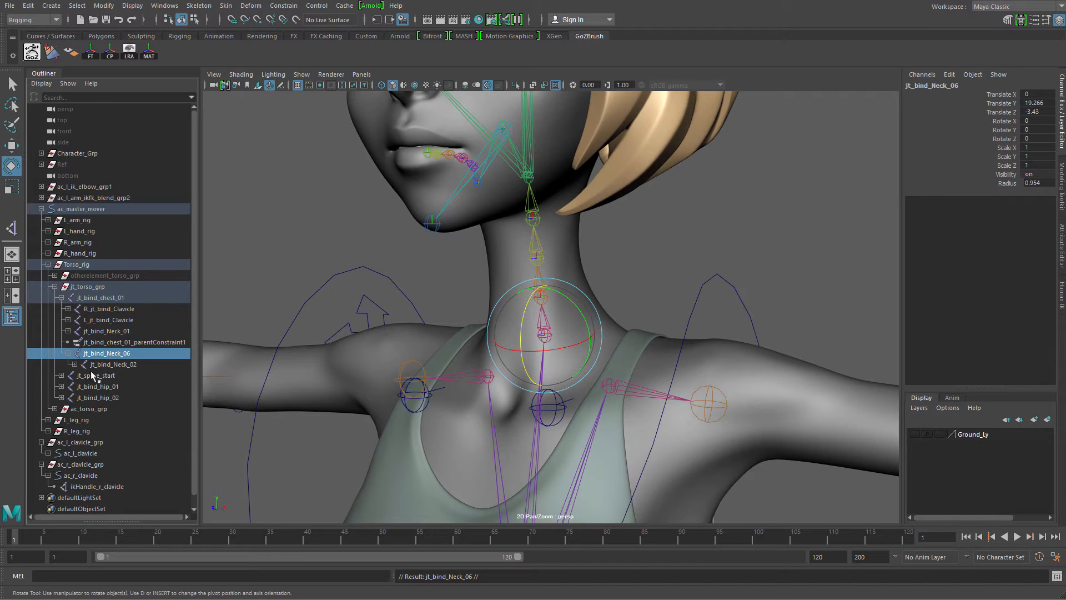
pyautogui.click(116, 365)
pyautogui.press('Delete')
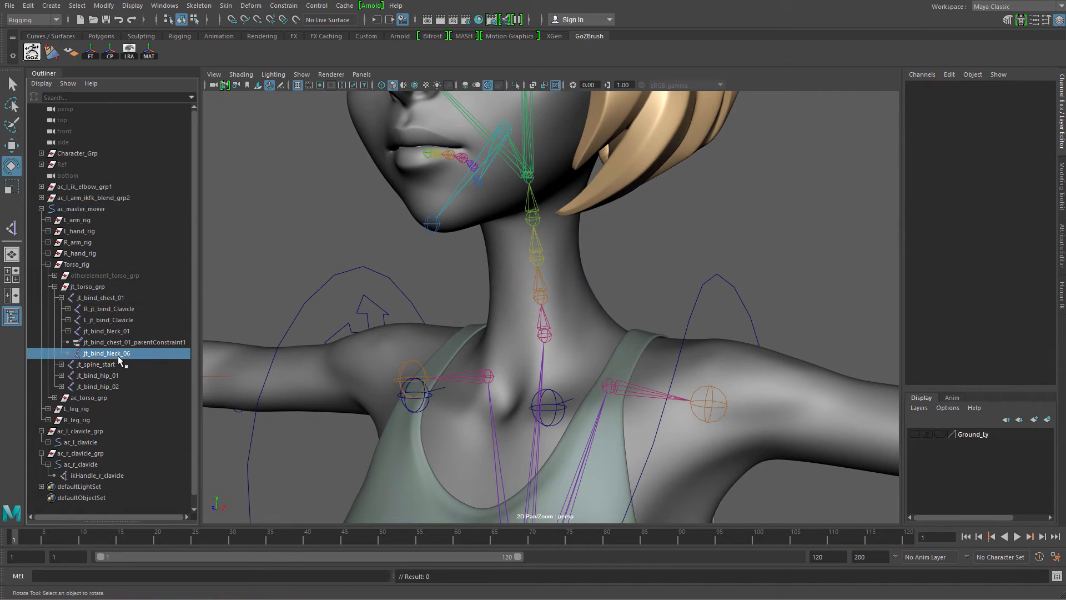
# Step: Set the radius of the duplicated base neck joint to 1.454
pyautogui.click(118, 353)
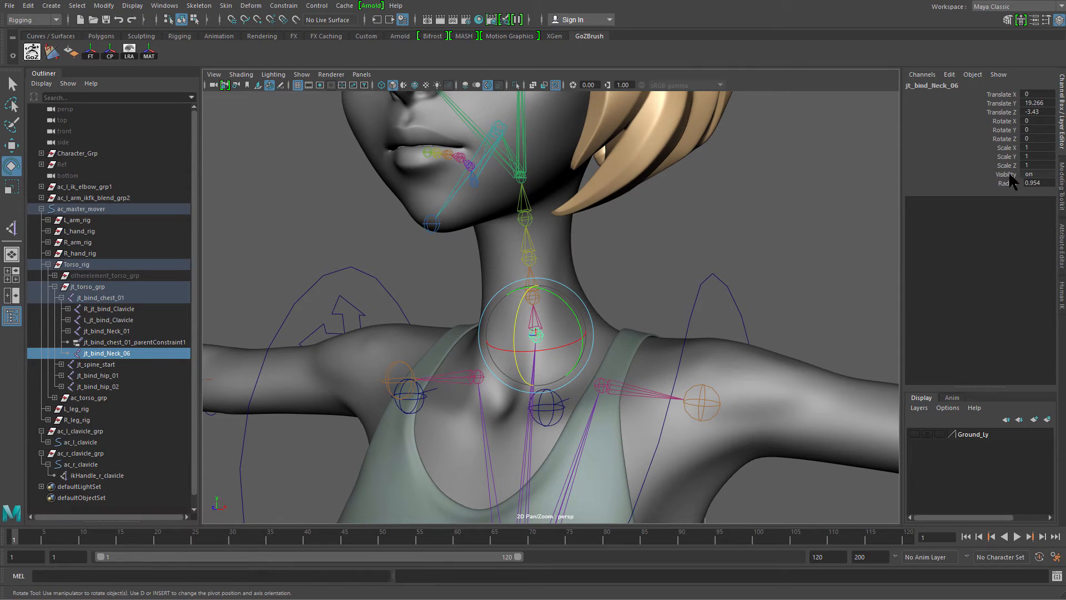
pyautogui.click(1008, 173)
pyautogui.click(1009, 182)
pyautogui.moveTo(687, 332); pyautogui.dragTo(654, 261, button='middle')
pyautogui.keyDown('alt'); pyautogui.moveTo(654, 261); pyautogui.dragTo(602, 367, button='right'); pyautogui.keyUp('alt')
# Step: Unparent the original jt_bind_Neck_01 chain from jt_bind_chest_01
pyautogui.press('q')
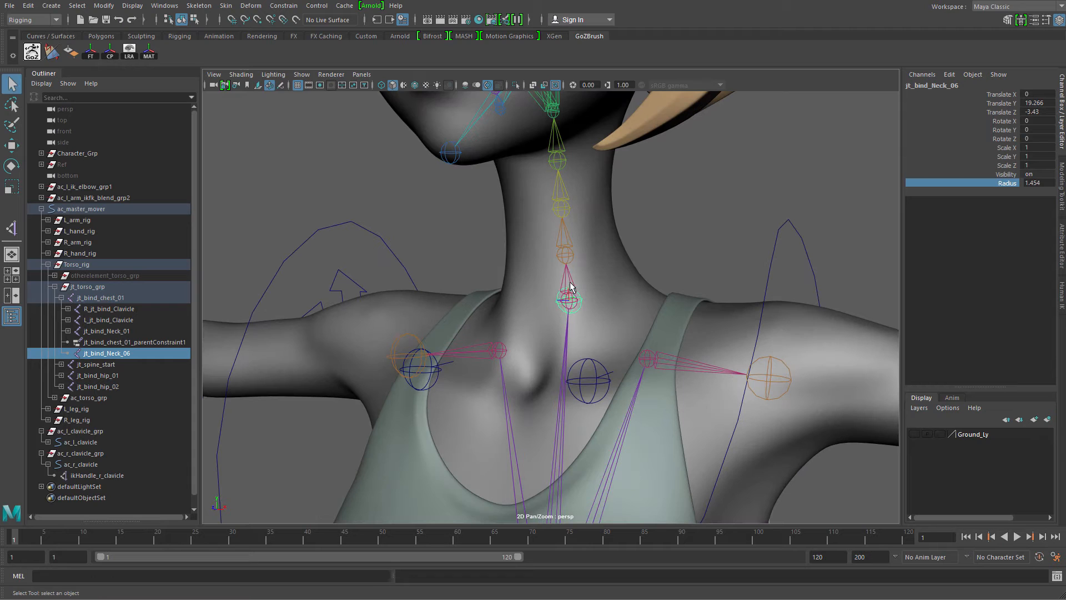
pyautogui.click(573, 274)
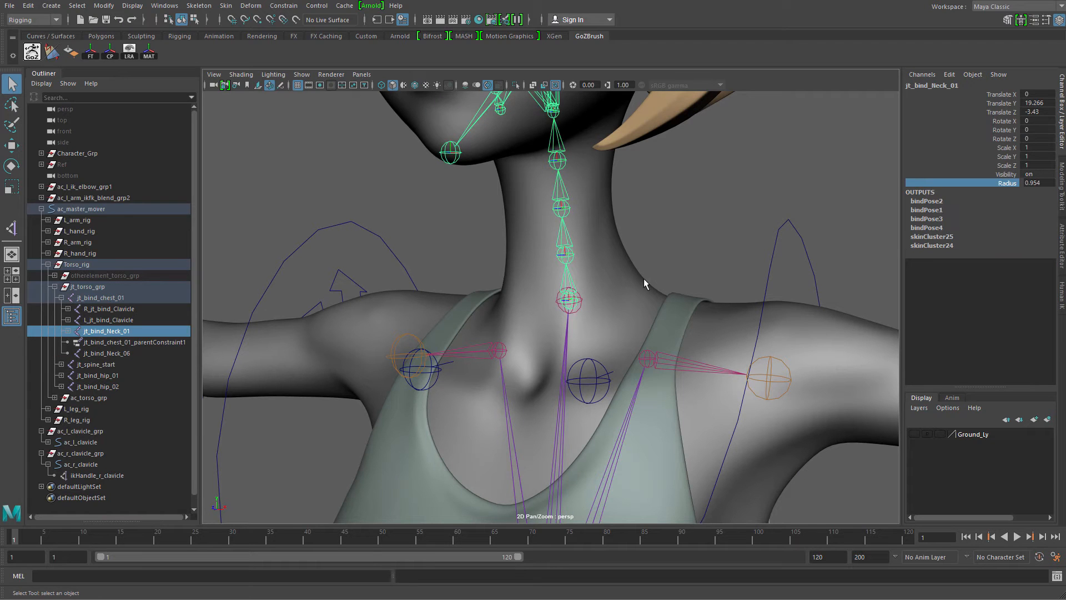
pyautogui.hotkey('shift', 'p')
# Step: Try moving the unparented neck chain away from the chest joint, and undo the move
pyautogui.press('w')
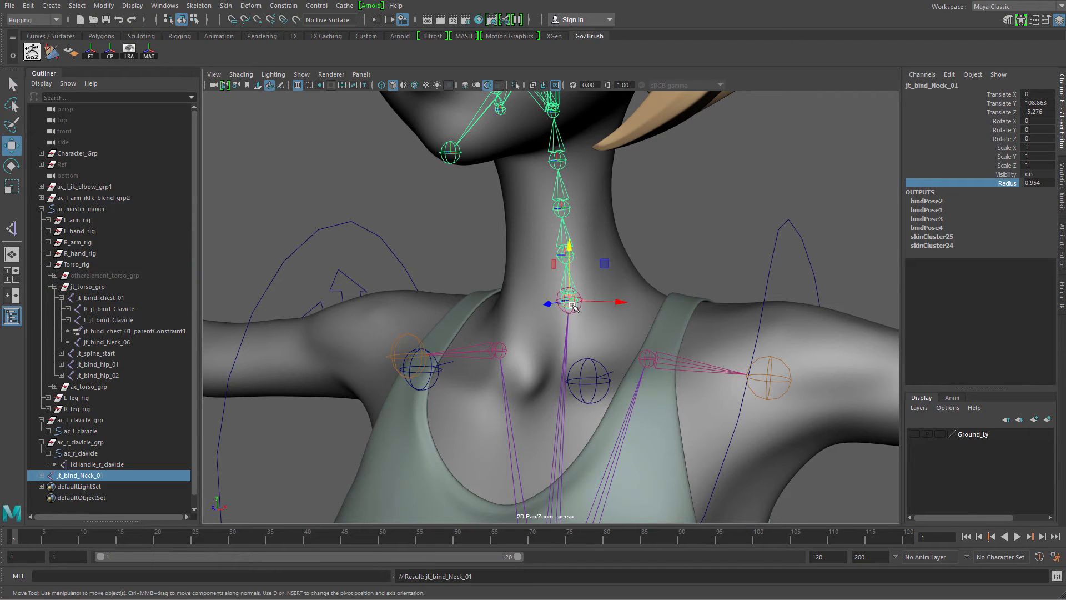
pyautogui.moveTo(568, 301); pyautogui.dragTo(617, 206)
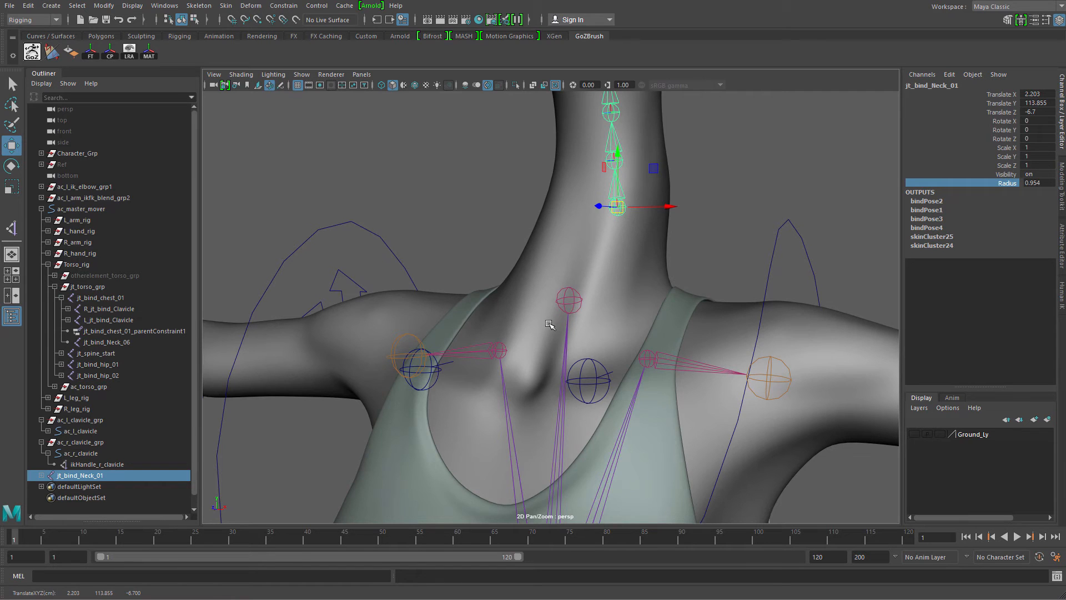
pyautogui.keyDown('alt'); pyautogui.moveTo(548, 324); pyautogui.dragTo(500, 297, button='right'); pyautogui.keyUp('alt')
pyautogui.keyDown('alt'); pyautogui.moveTo(500, 298); pyautogui.dragTo(513, 400); pyautogui.keyUp('alt')
pyautogui.keyDown('alt'); pyautogui.moveTo(527, 500); pyautogui.dragTo(543, 389, button='middle'); pyautogui.keyUp('alt')
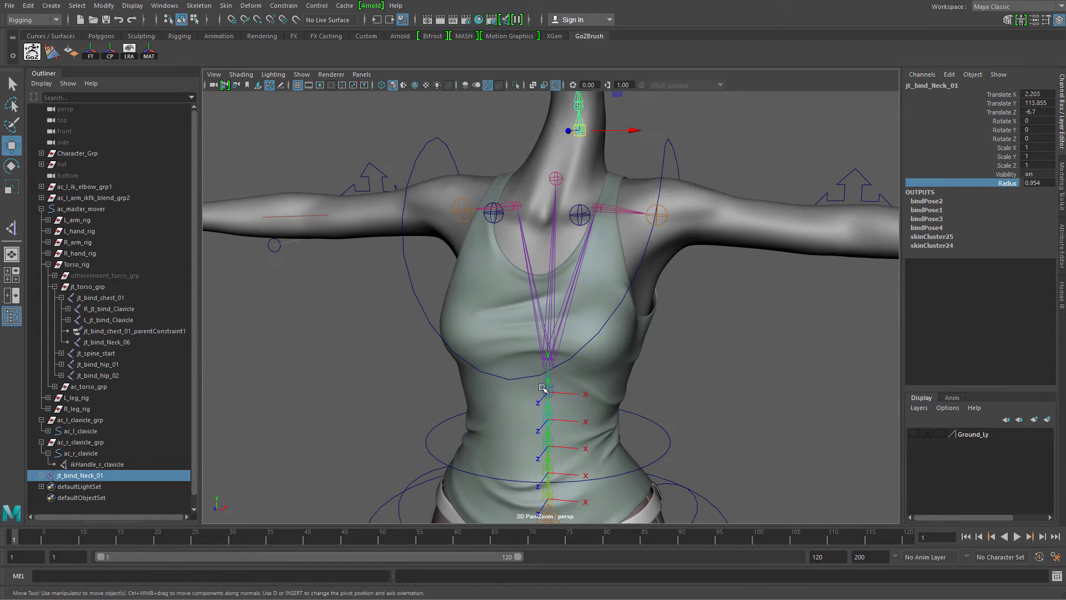
pyautogui.hotkey('ctrl', 'z')
# Step: Select jt_bind_Neck_05 at the top of the neck chain and reveal it in the Outliner hierarchy
pyautogui.keyDown('alt'); pyautogui.moveTo(672, 328); pyautogui.dragTo(695, 506, button='middle'); pyautogui.keyUp('alt')
pyautogui.keyDown('alt'); pyautogui.moveTo(555, 400); pyautogui.dragTo(450, 364); pyautogui.keyUp('alt')
pyautogui.keyDown('alt'); pyautogui.moveTo(450, 364); pyautogui.dragTo(533, 333, button='right'); pyautogui.keyUp('alt')
pyautogui.keyDown('alt'); pyautogui.moveTo(538, 183); pyautogui.dragTo(567, 364, button='middle'); pyautogui.keyUp('alt')
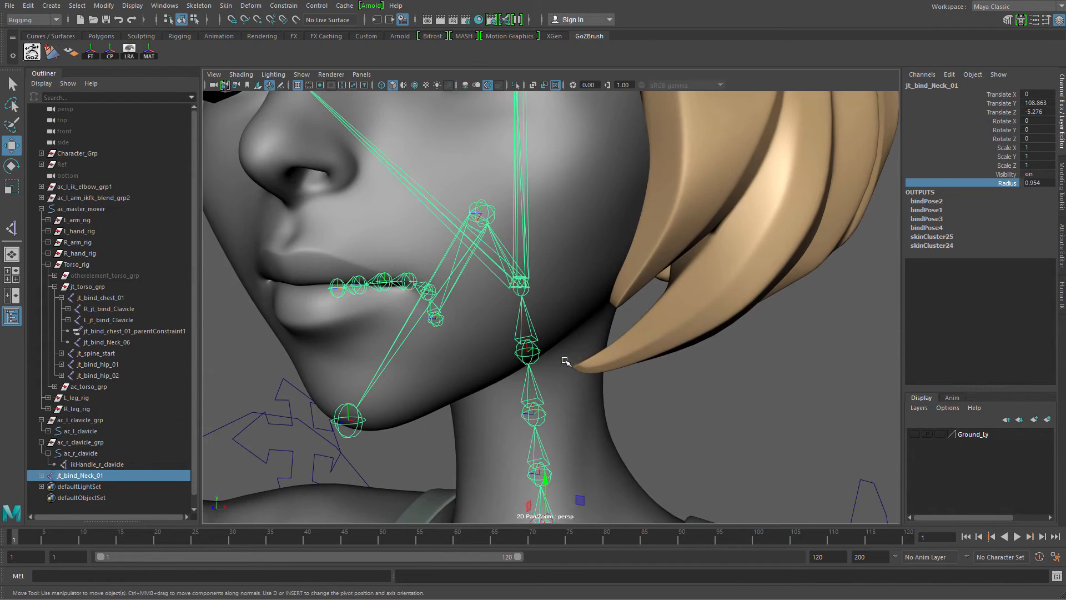
pyautogui.press('q')
pyautogui.keyDown('alt'); pyautogui.moveTo(546, 293); pyautogui.dragTo(518, 303); pyautogui.keyUp('alt')
pyautogui.click(587, 318)
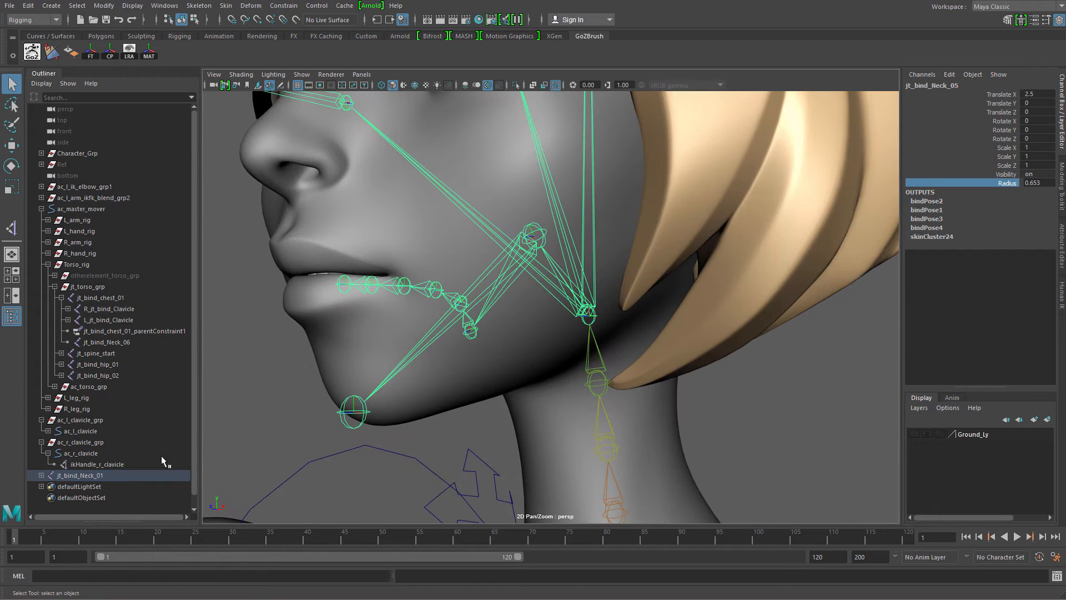
pyautogui.press('f')
pyautogui.scroll(-2, 115, 482)
# Step: Duplicate jt_bind_Neck_05 and delete the scalp, jaw and eye joints beneath the copy
pyautogui.hotkey('ctrl', 'd')
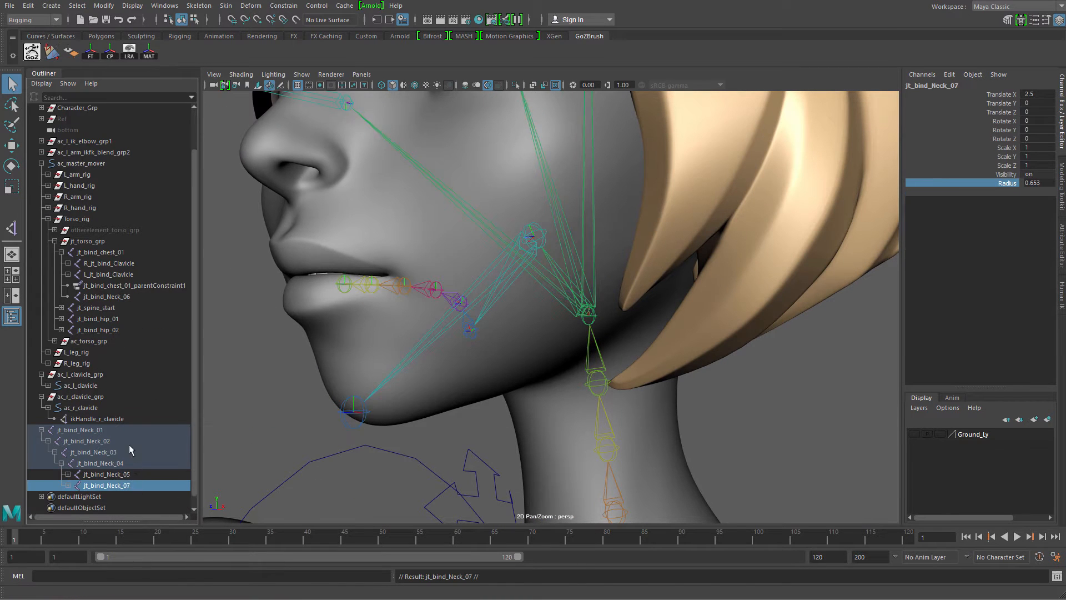
pyautogui.click(68, 474)
pyautogui.scroll(-2, 122, 466)
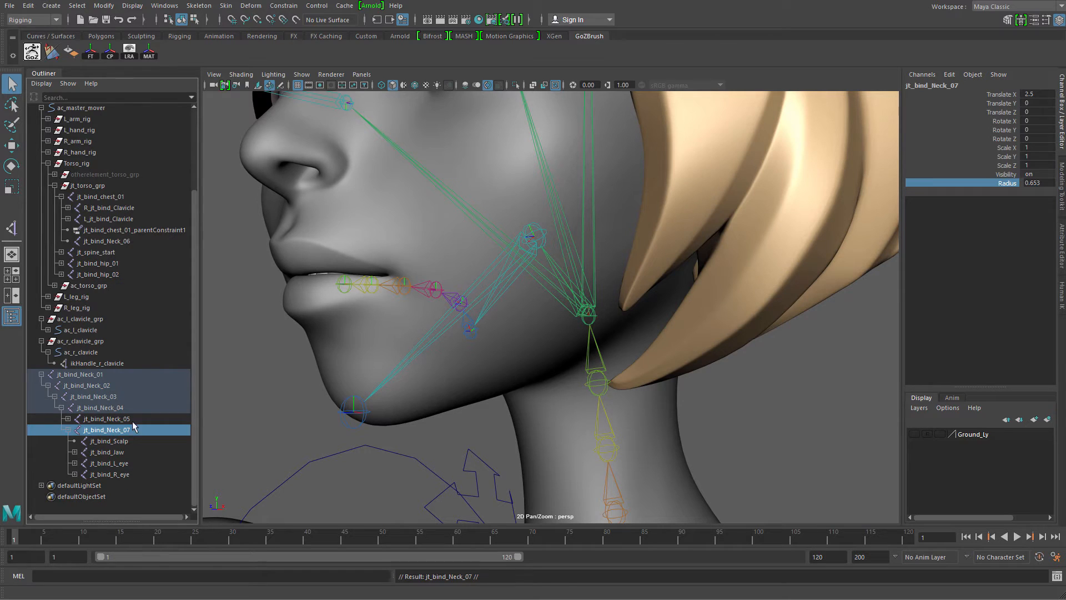
pyautogui.moveTo(126, 442); pyautogui.dragTo(128, 471)
pyautogui.press('Delete')
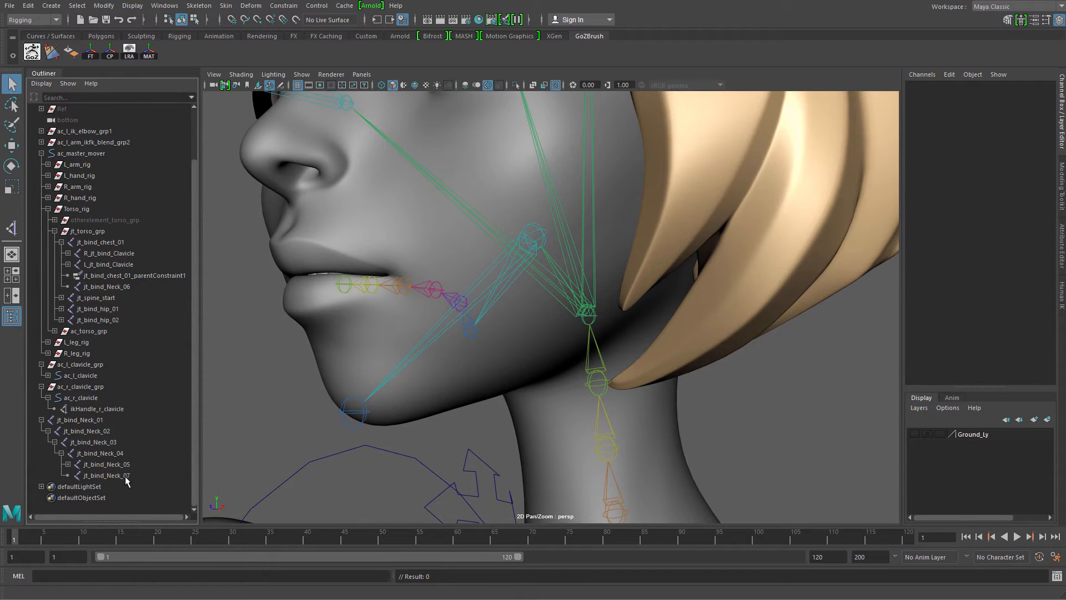
# Step: Rename the duplicated joint at the top of the neck jt_end_Neck
pyautogui.click(125, 477)
pyautogui.doubleClick(131, 475)
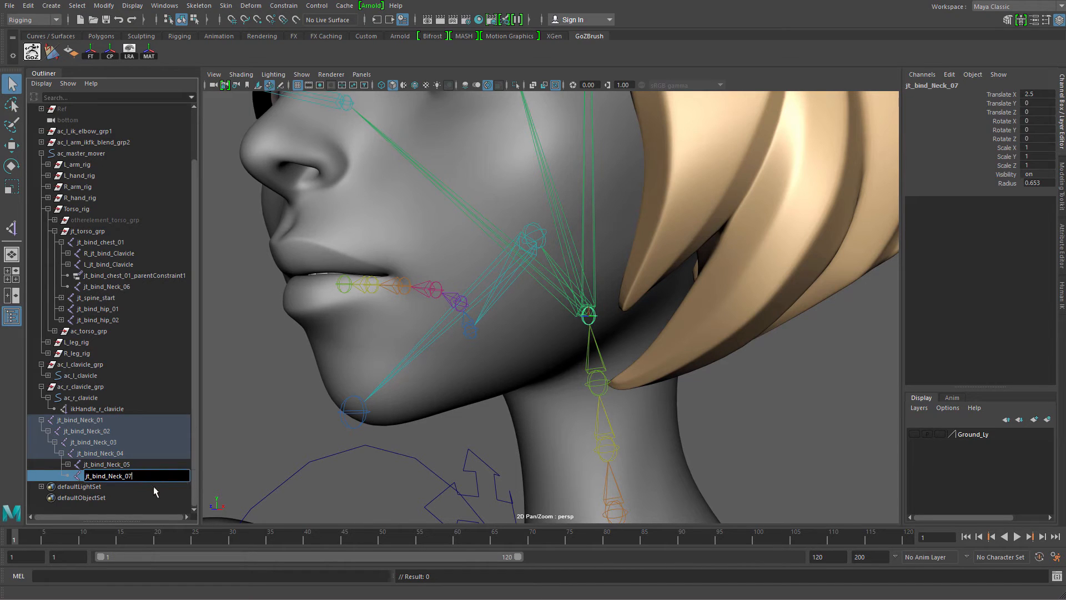
pyautogui.press('BackSpace')
pyautogui.press('BackSpace')
pyautogui.press('BackSpace')
pyautogui.press('BackSpace')
pyautogui.press('BackSpace')
pyautogui.press('BackSpace')
pyautogui.press('BackSpace')
pyautogui.write('End')
pyautogui.press('Return')
# Step: Unparent jt_bind_Neck_05 from the neck chain and expand its full joint hierarchy
pyautogui.click(127, 464)
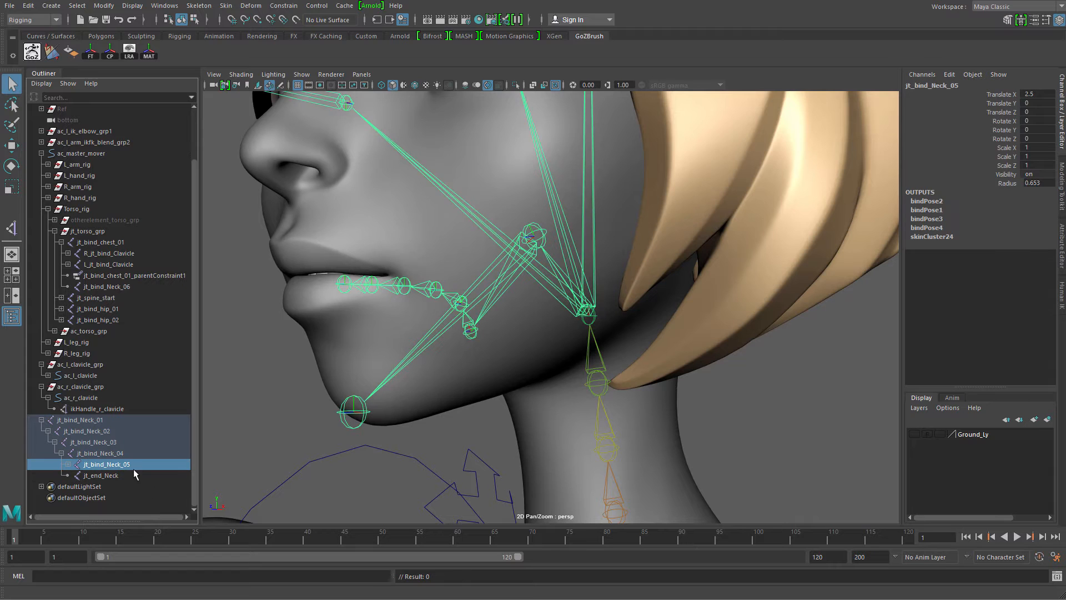
pyautogui.keyDown('alt'); pyautogui.moveTo(493, 334); pyautogui.dragTo(361, 291, button='right'); pyautogui.keyUp('alt')
pyautogui.hotkey('shift', 'p')
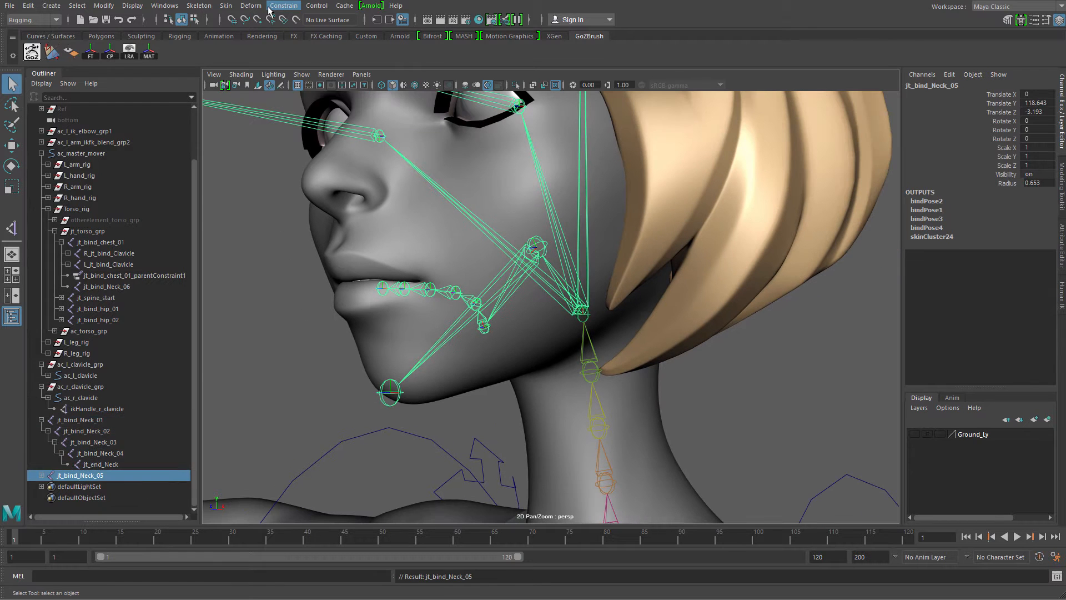
pyautogui.click(42, 475)
pyautogui.scroll(-3, 103, 422)
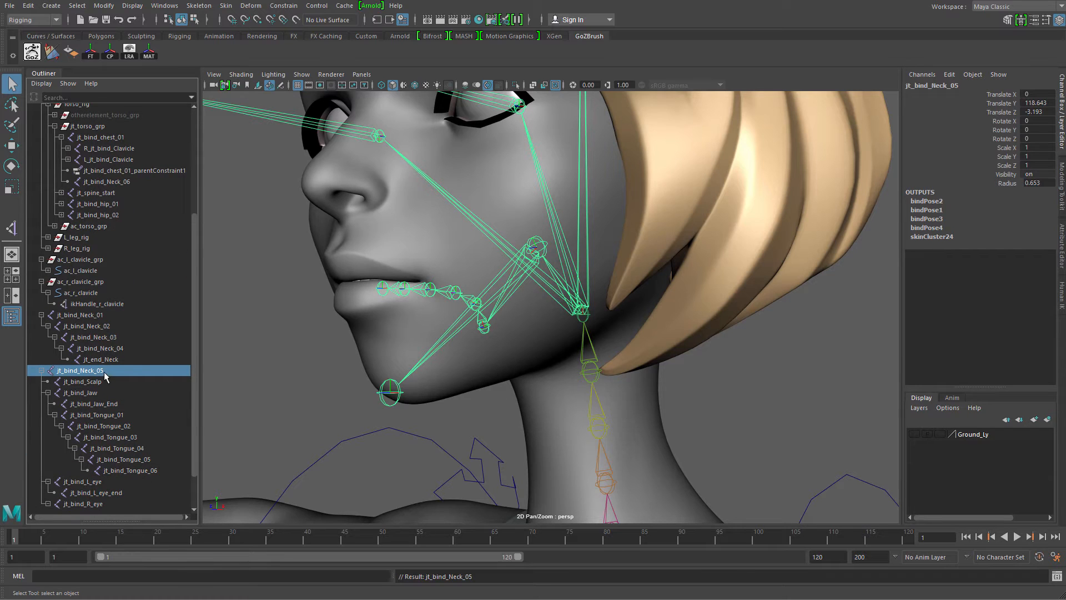
# Step: Rename the unparented jt_bind_Neck_05 joint jt_bind_head
pyautogui.doubleClick(110, 371)
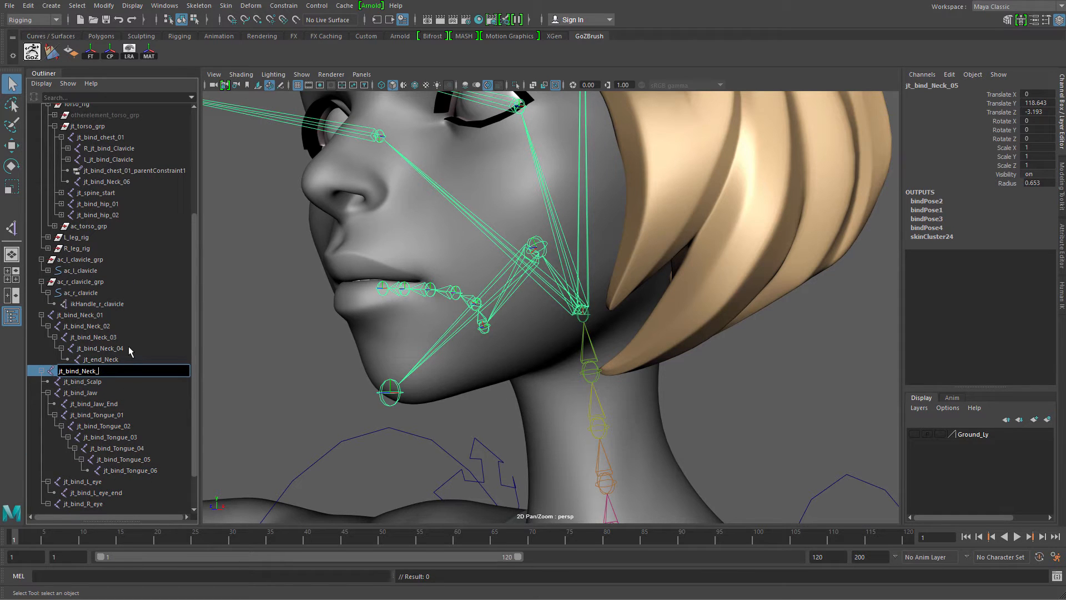
pyautogui.press('BackSpace')
pyautogui.press('BackSpace')
pyautogui.press('BackSpace')
pyautogui.press('BackSpace')
pyautogui.press('BackSpace')
pyautogui.write('heand')
pyautogui.press('Return')
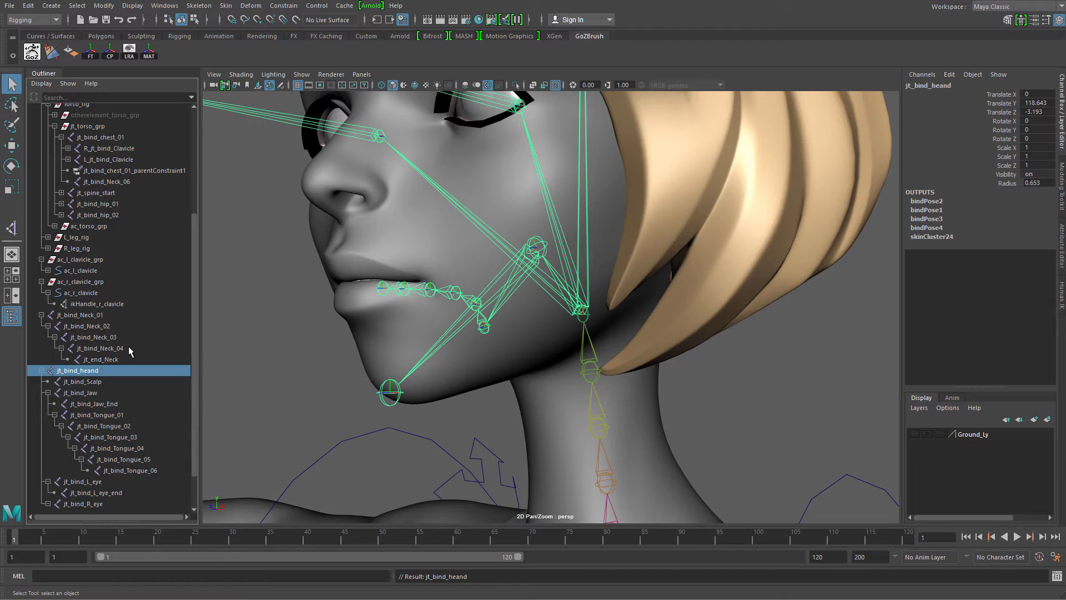
pyautogui.doubleClick(96, 371)
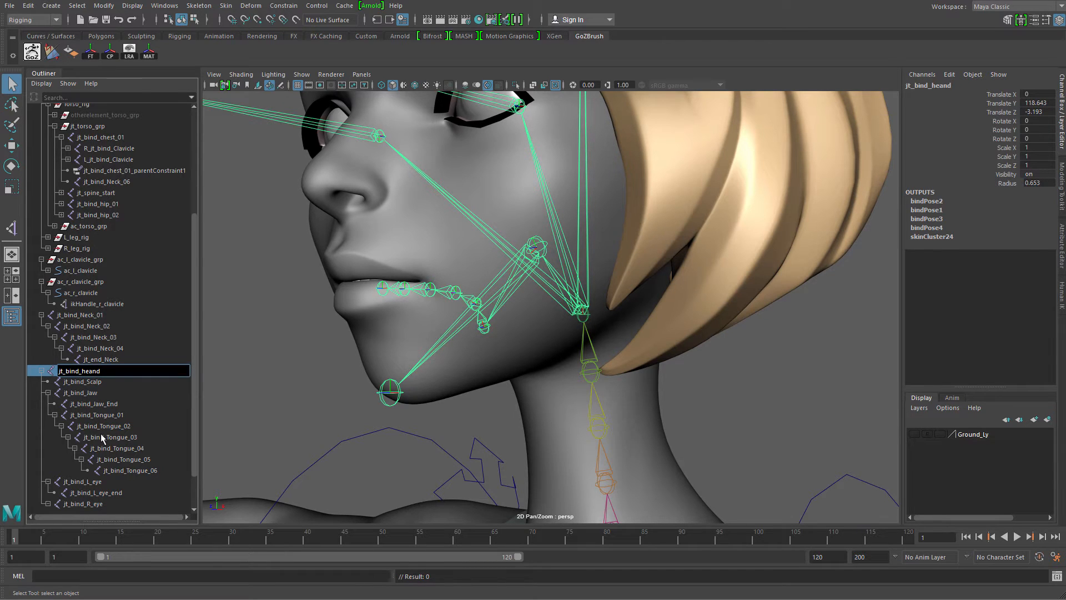
pyautogui.press('BackSpace')
pyautogui.press('Return')
# Step: Try moving jt_bind_head on its own to test its separation from the neck, and undo the move
pyautogui.keyDown('alt'); pyautogui.moveTo(455, 339); pyautogui.dragTo(505, 336); pyautogui.keyUp('alt')
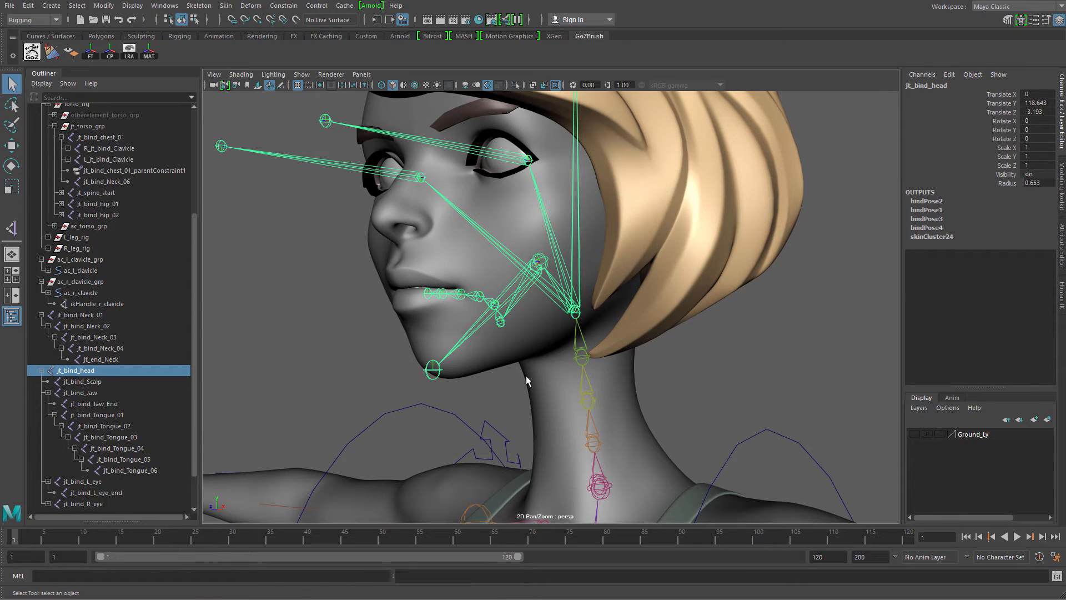
pyautogui.scroll(-3, 526, 377)
pyautogui.press('w')
pyautogui.moveTo(554, 359); pyautogui.dragTo(493, 246, button='middle')
pyautogui.hotkey('ctrl', 'z')
pyautogui.hotkey('ctrl', 'z')
pyautogui.press('q')
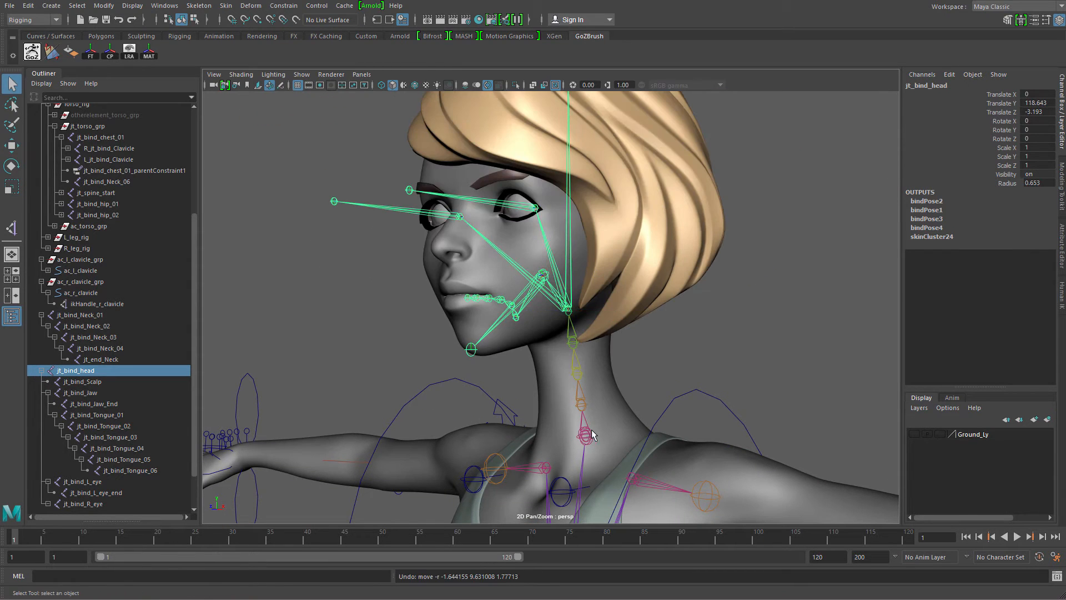
# Step: Try moving jt_bind_Neck_01 to test the separated neck chain, and undo the move
pyautogui.click(585, 434)
pyautogui.press('w')
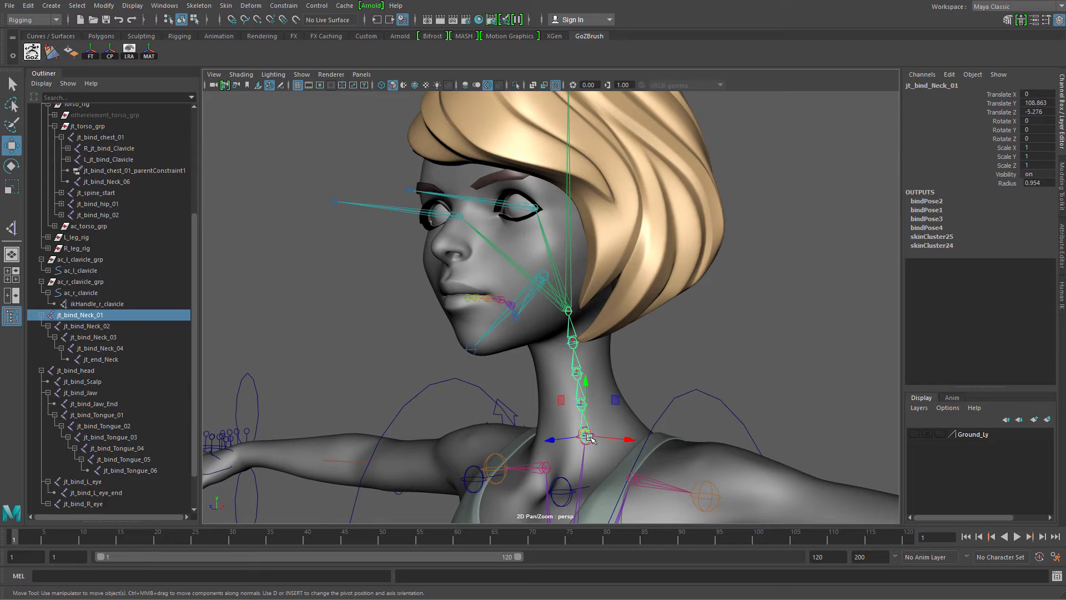
pyautogui.moveTo(577, 439); pyautogui.dragTo(592, 395, button='middle')
pyautogui.hotkey('ctrl', 'z')
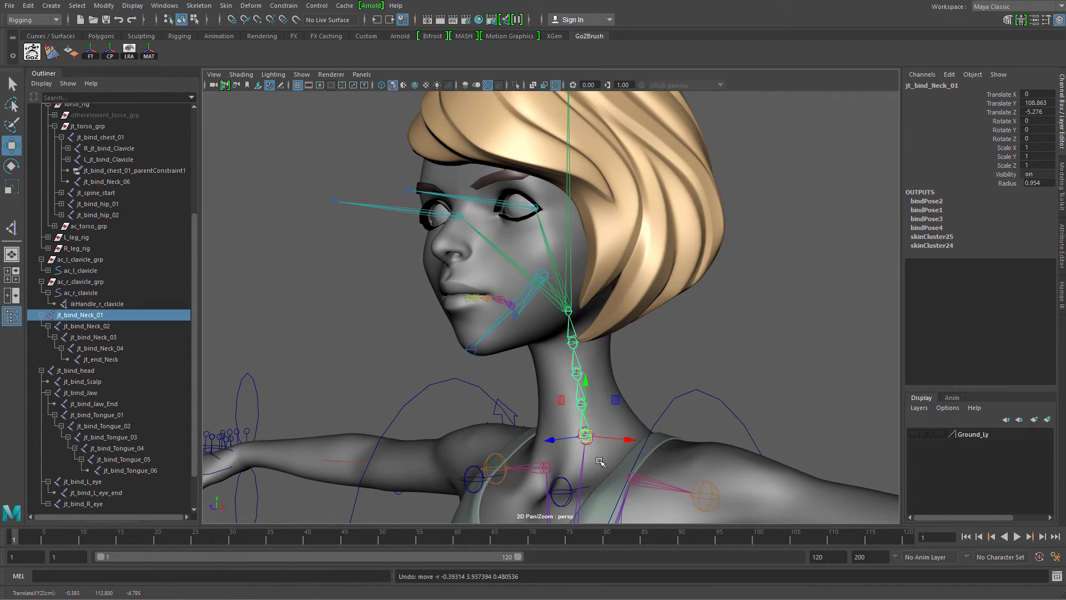
# Step: Rename the jt_bind_Neck_06 joint under jt_bind_chest_01 as jt_
pyautogui.keyDown('alt'); pyautogui.moveTo(602, 461); pyautogui.dragTo(616, 404, button='middle'); pyautogui.keyUp('alt')
pyautogui.keyDown('alt'); pyautogui.moveTo(616, 404); pyautogui.dragTo(678, 456, button='right'); pyautogui.keyUp('alt')
pyautogui.press('q')
pyautogui.click(644, 423)
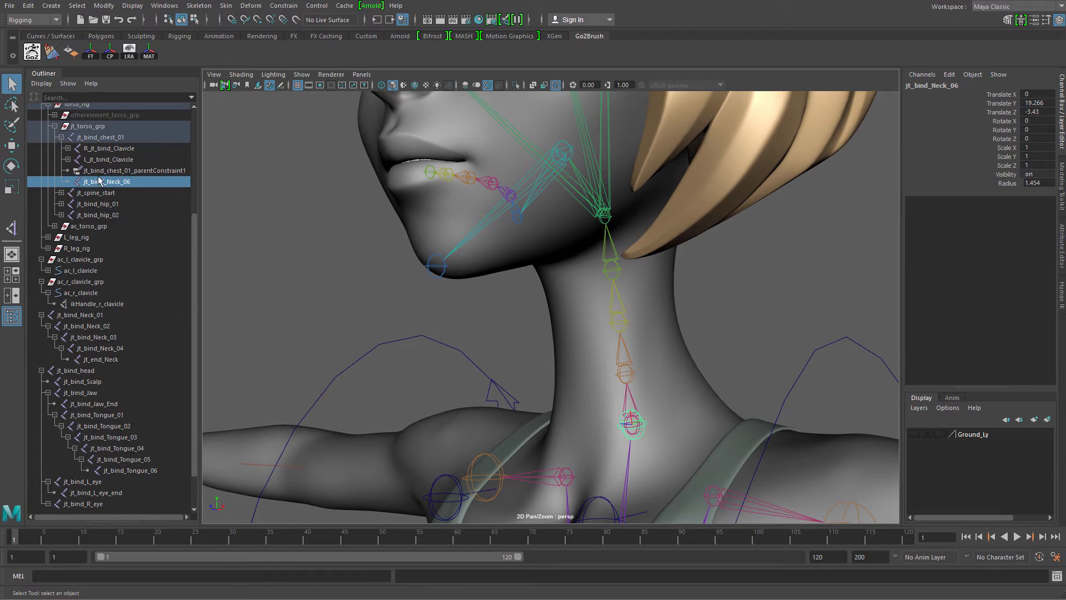
pyautogui.doubleClick(138, 181)
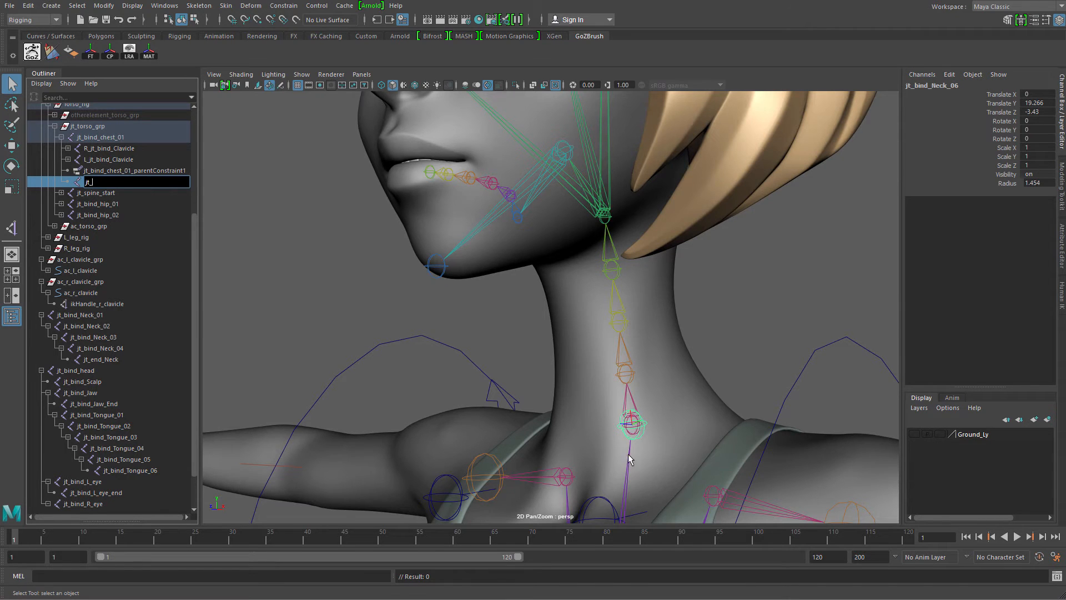
# Step: Try moving the jt_ joint to test that it is separate from the neck chain, and undo the moves
pyautogui.keyDown('alt'); pyautogui.moveTo(628, 454); pyautogui.dragTo(655, 320, button='middle'); pyautogui.keyUp('alt')
pyautogui.press('w')
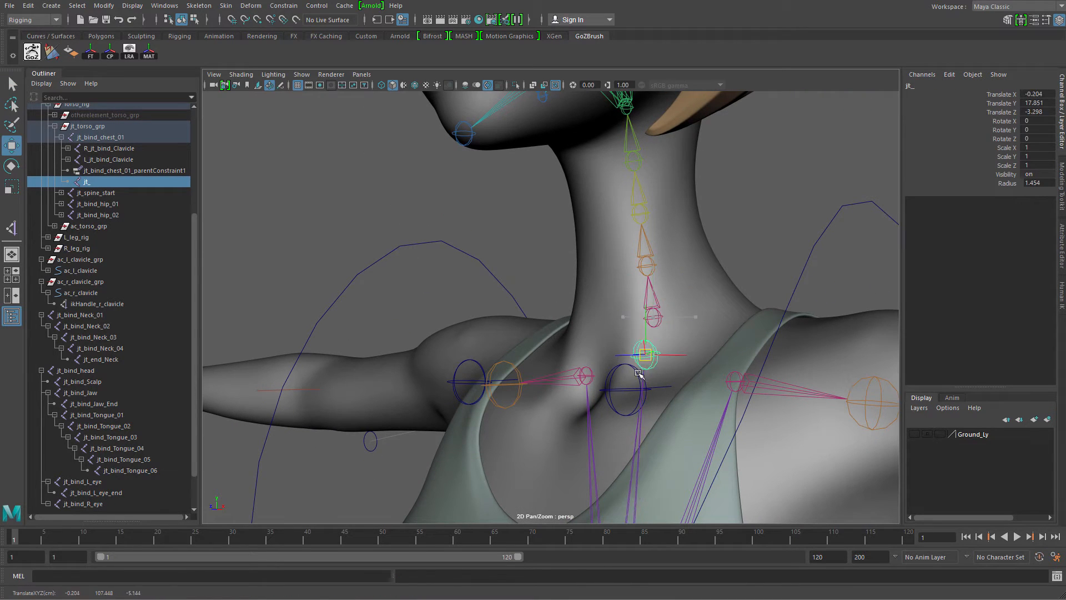
pyautogui.moveTo(638, 373); pyautogui.dragTo(645, 336, button='middle')
pyautogui.keyDown('alt'); pyautogui.moveTo(645, 336); pyautogui.dragTo(586, 344); pyautogui.keyUp('alt')
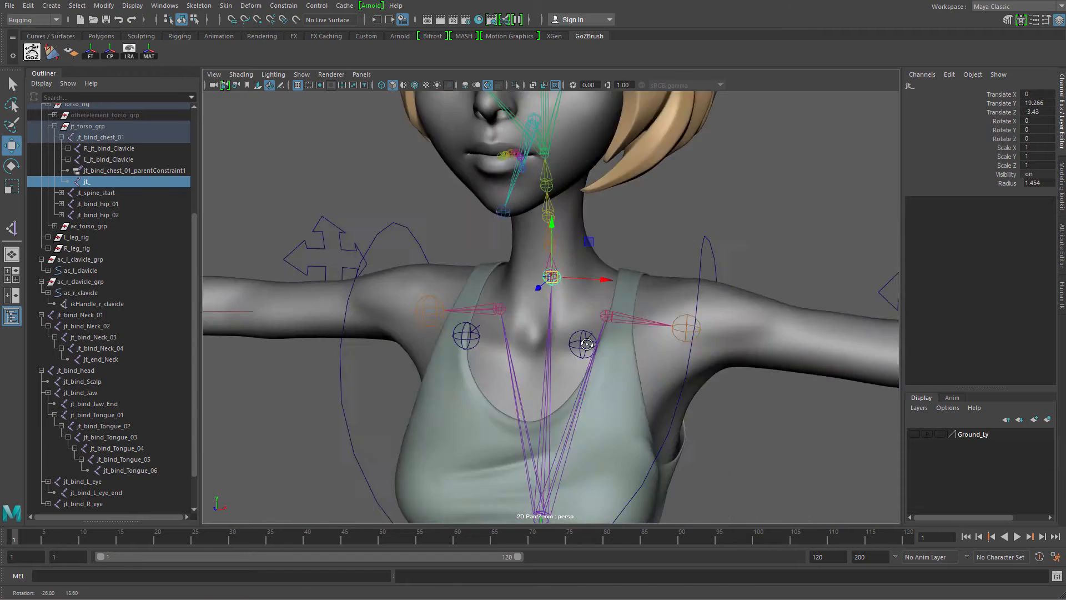
pyautogui.scroll(5, 586, 344)
pyautogui.moveTo(495, 442); pyautogui.dragTo(553, 431)
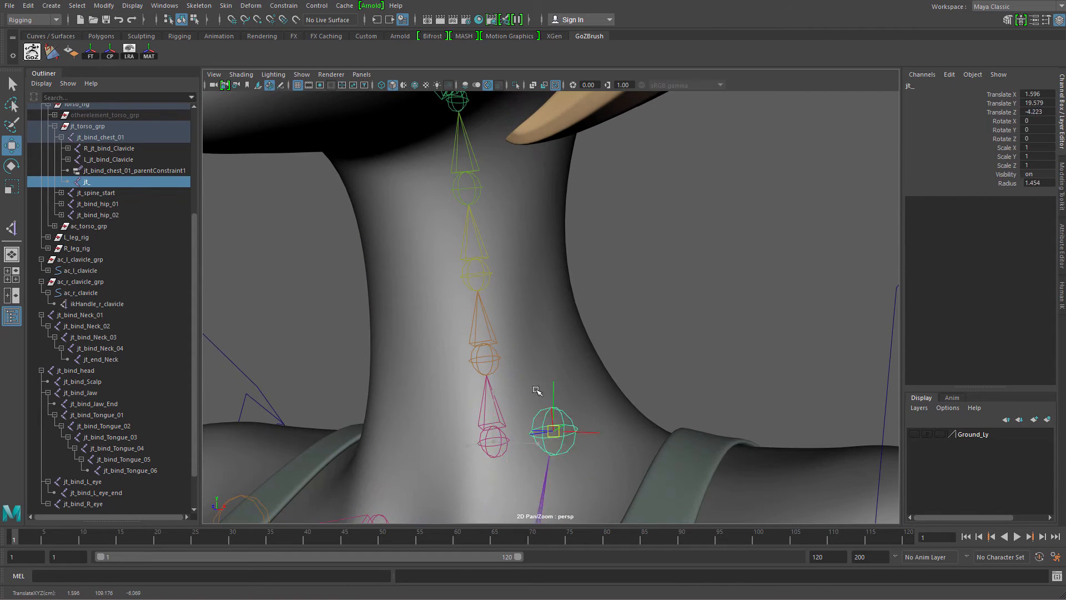
pyautogui.hotkey('ctrl', 'z')
pyautogui.hotkey('ctrl', 'z')
pyautogui.hotkey('ctrl', 'z')
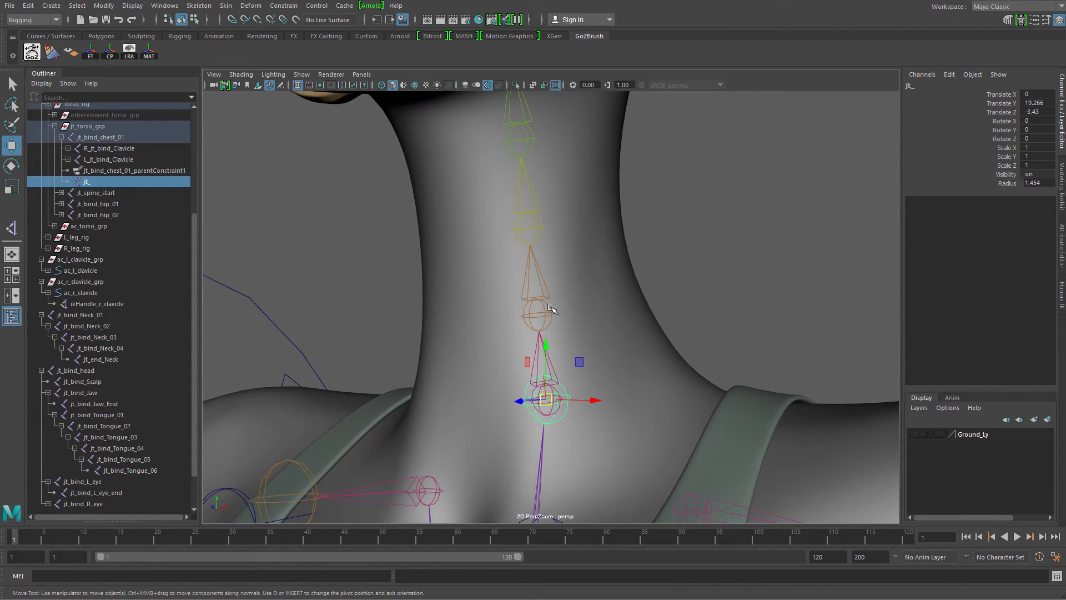
# Step: Try parenting the jt_ joint under jt_bind_Neck_02, test it with a move, and undo both
pyautogui.click(550, 307)
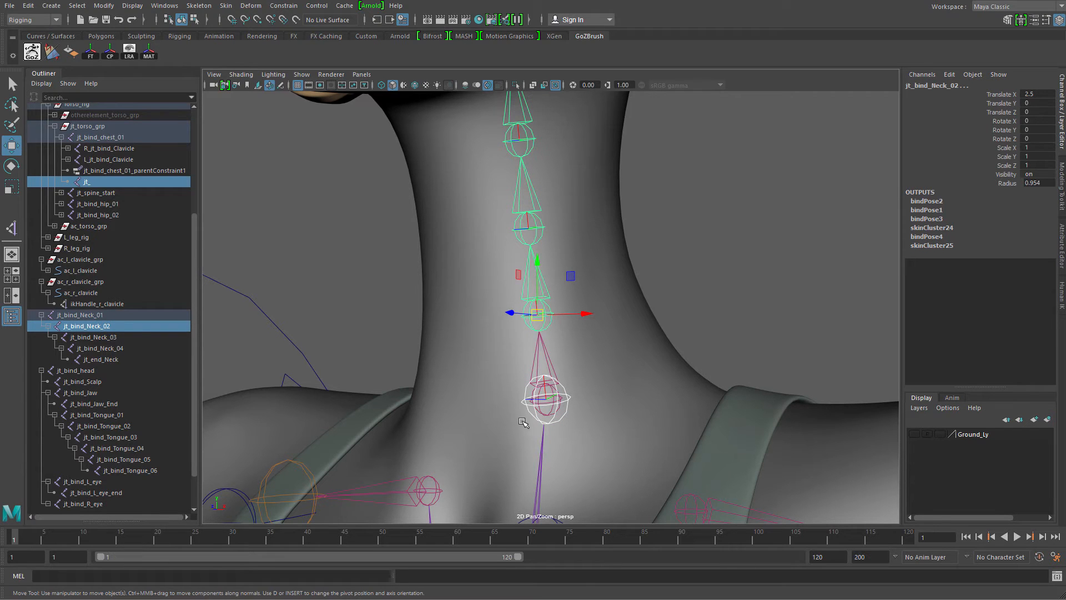
pyautogui.press('p')
pyautogui.press('q')
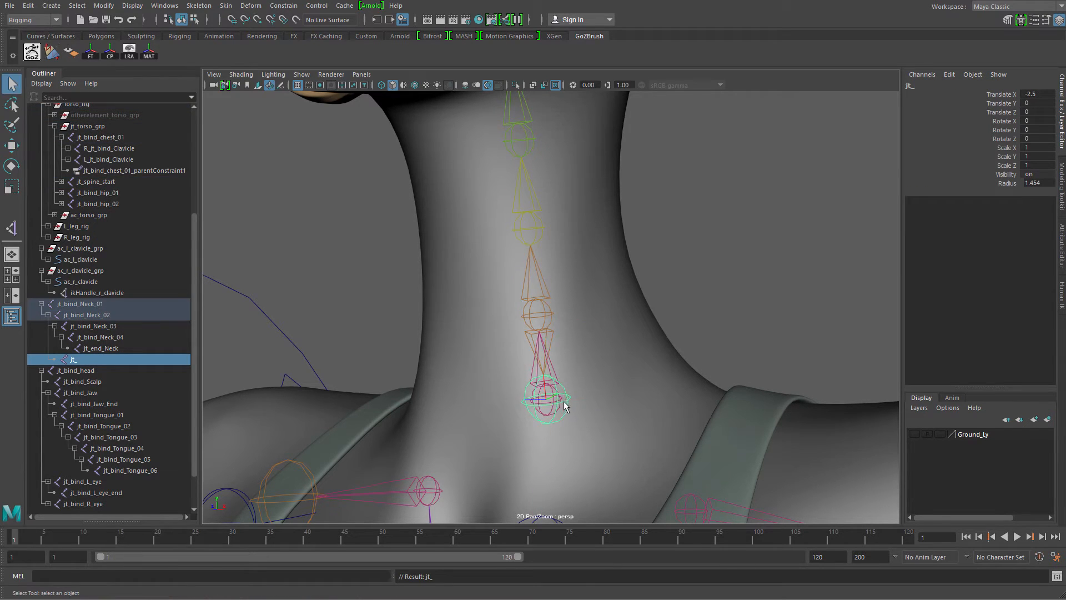
pyautogui.press('w')
pyautogui.moveTo(557, 402); pyautogui.dragTo(598, 378)
pyautogui.hotkey('ctrl', 'z')
pyautogui.hotkey('ctrl', 'z')
pyautogui.hotkey('ctrl', 'z')
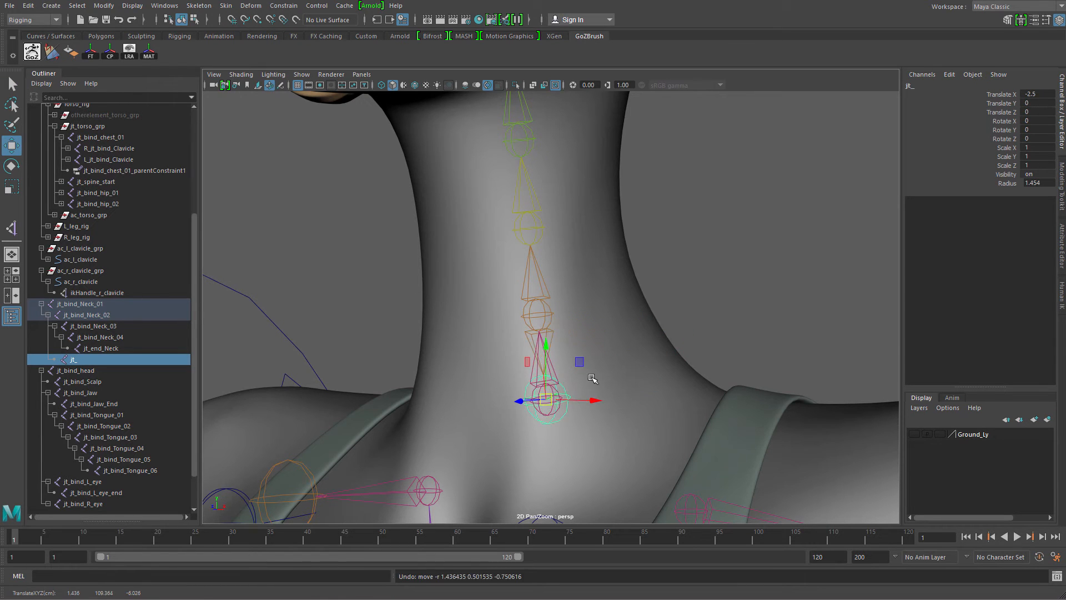
pyautogui.press('q')
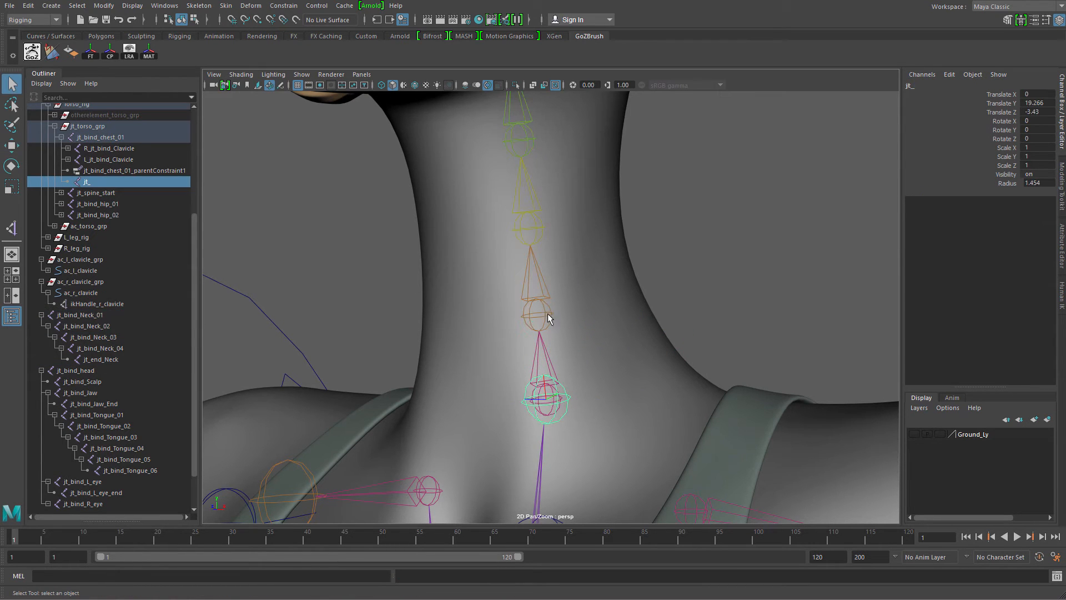
# Step: Parent jt_bind_Neck_02 and its child joints under the jt_ joint
pyautogui.click(547, 313)
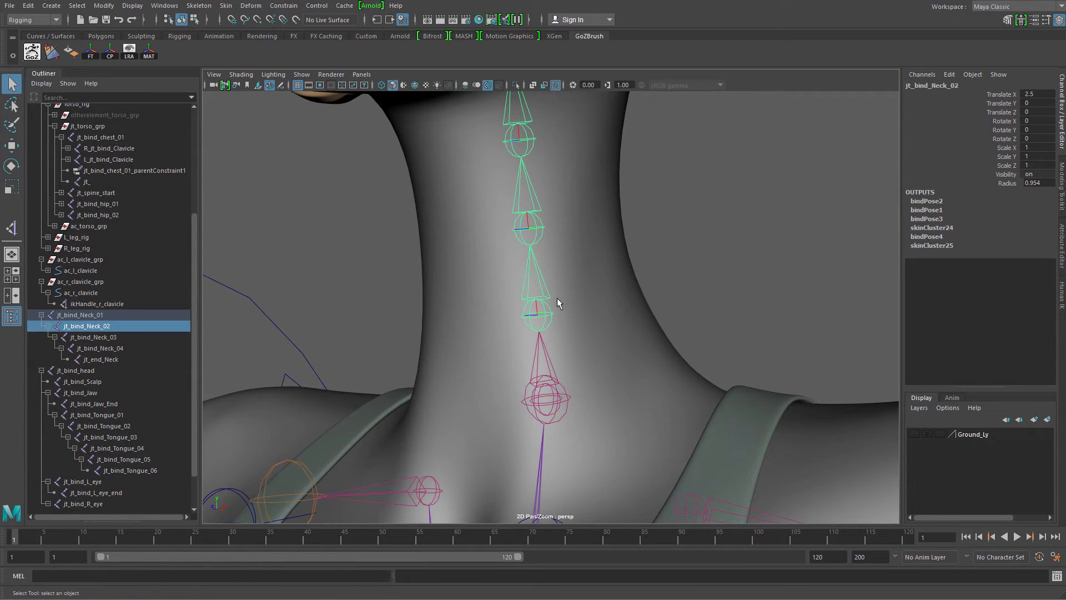
pyautogui.keyDown('shift'); pyautogui.click(568, 398); pyautogui.keyUp('shift')
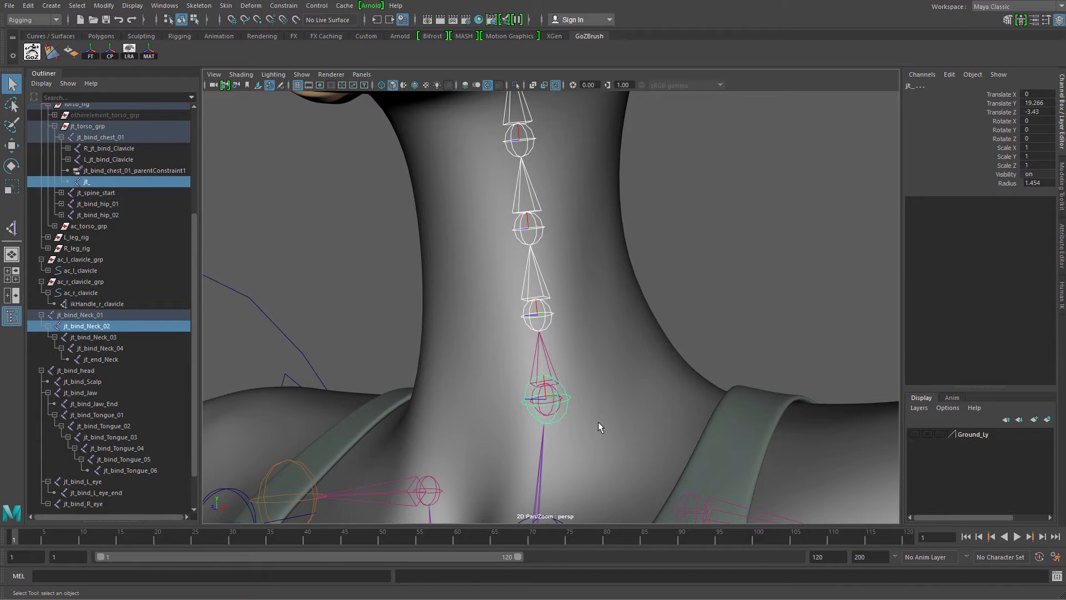
pyautogui.press('p')
# Step: Try moving the jt_ joint to test the reparented neck chain, and undo the move
pyautogui.click(567, 401)
pyautogui.press('w')
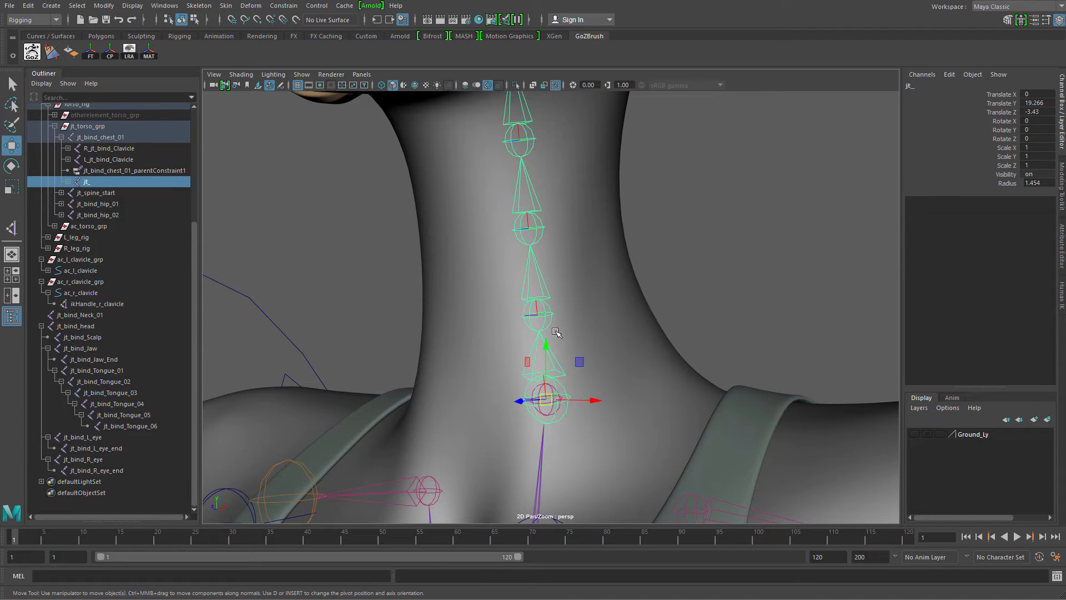
pyautogui.click(556, 399)
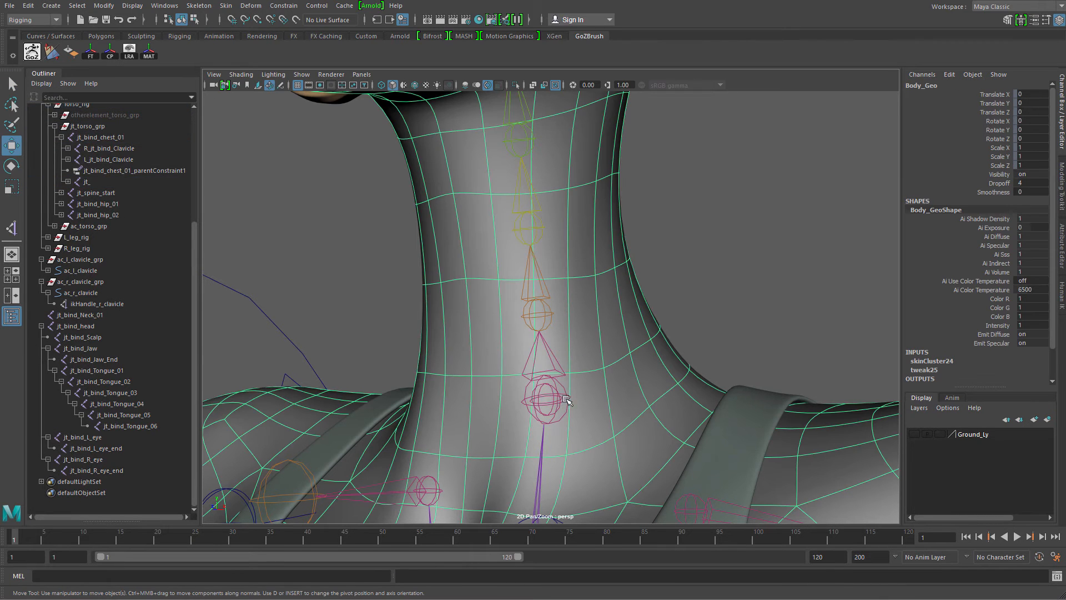
pyautogui.click(560, 420)
pyautogui.moveTo(545, 398); pyautogui.dragTo(643, 312)
pyautogui.hotkey('ctrl', 'z')
pyautogui.keyDown('alt'); pyautogui.moveTo(594, 399); pyautogui.dragTo(603, 333, button='middle'); pyautogui.keyUp('alt')
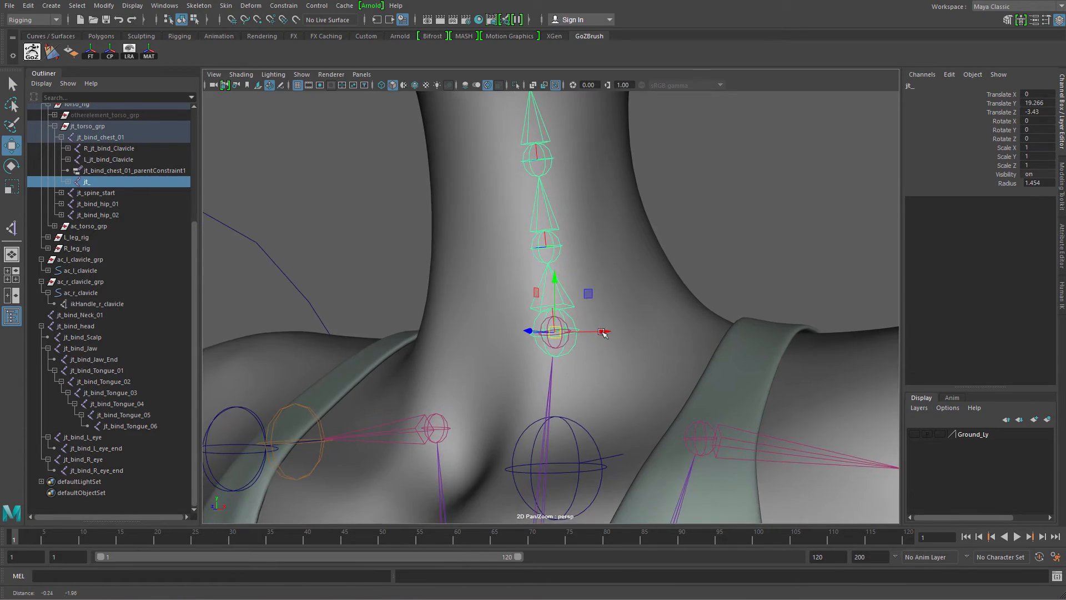
# Step: Parent the detached jt_bind_Neck_01 joint under jt_bind_chest_01
pyautogui.press('q')
pyautogui.click(558, 347)
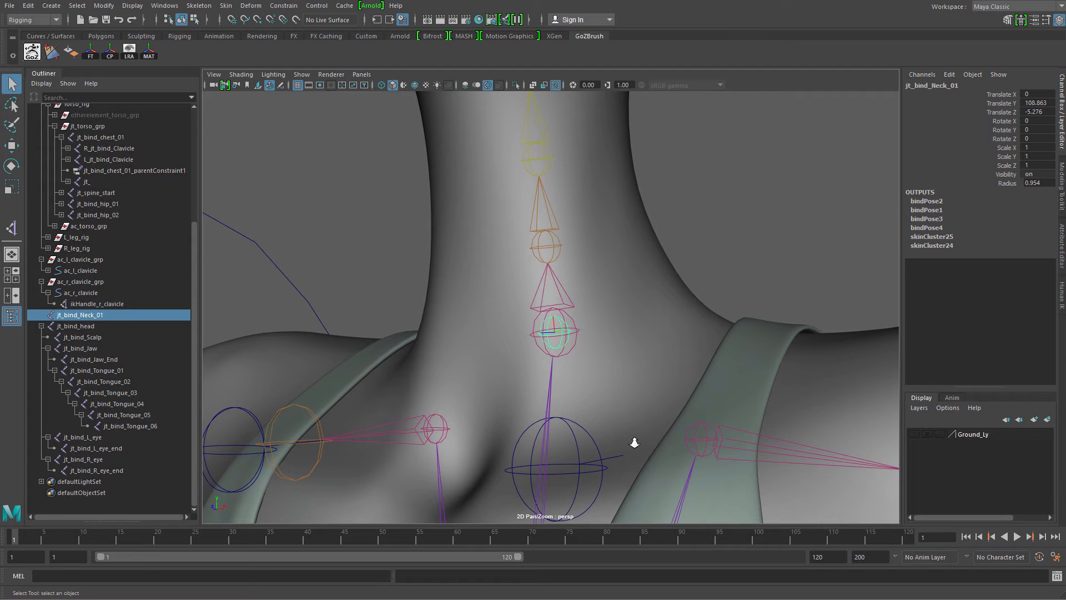
pyautogui.keyDown('alt'); pyautogui.moveTo(634, 443); pyautogui.dragTo(561, 383, button='right'); pyautogui.keyUp('alt')
pyautogui.keyDown('alt'); pyautogui.moveTo(561, 361); pyautogui.dragTo(572, 214, button='middle'); pyautogui.keyUp('alt')
pyautogui.keyDown('alt'); pyautogui.moveTo(571, 215); pyautogui.dragTo(561, 277); pyautogui.keyUp('alt')
pyautogui.keyDown('alt'); pyautogui.moveTo(541, 497); pyautogui.dragTo(548, 294, button='middle'); pyautogui.keyUp('alt')
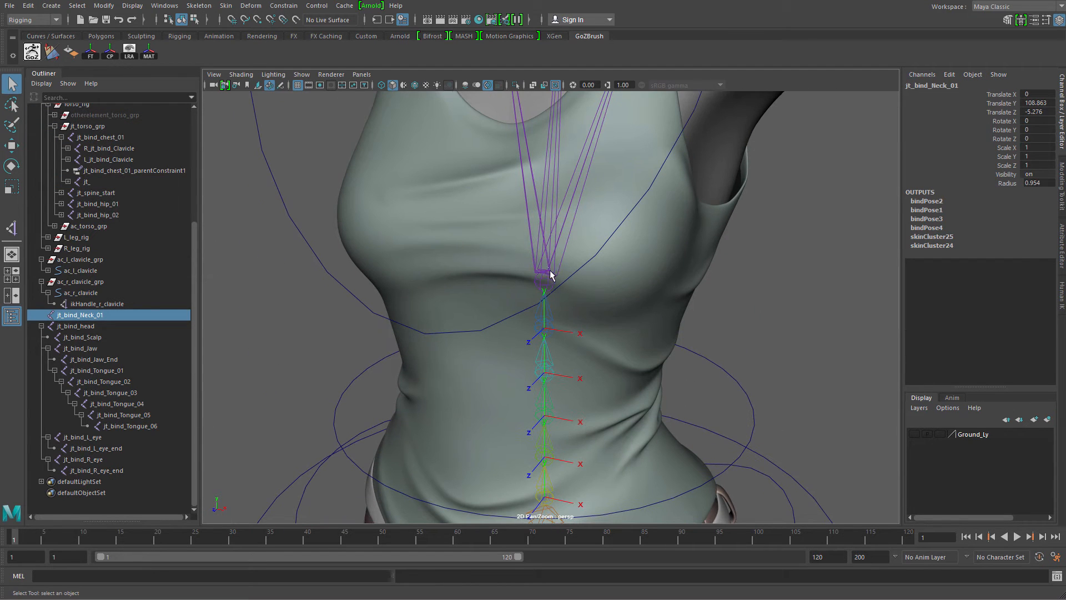
pyautogui.keyDown('shift'); pyautogui.click(551, 278); pyautogui.keyUp('shift')
pyautogui.press('p')
pyautogui.keyDown('alt'); pyautogui.moveTo(583, 224); pyautogui.dragTo(534, 472, button='middle'); pyautogui.keyUp('alt')
pyautogui.keyDown('alt'); pyautogui.moveTo(519, 356); pyautogui.dragTo(568, 380, button='right'); pyautogui.keyUp('alt')
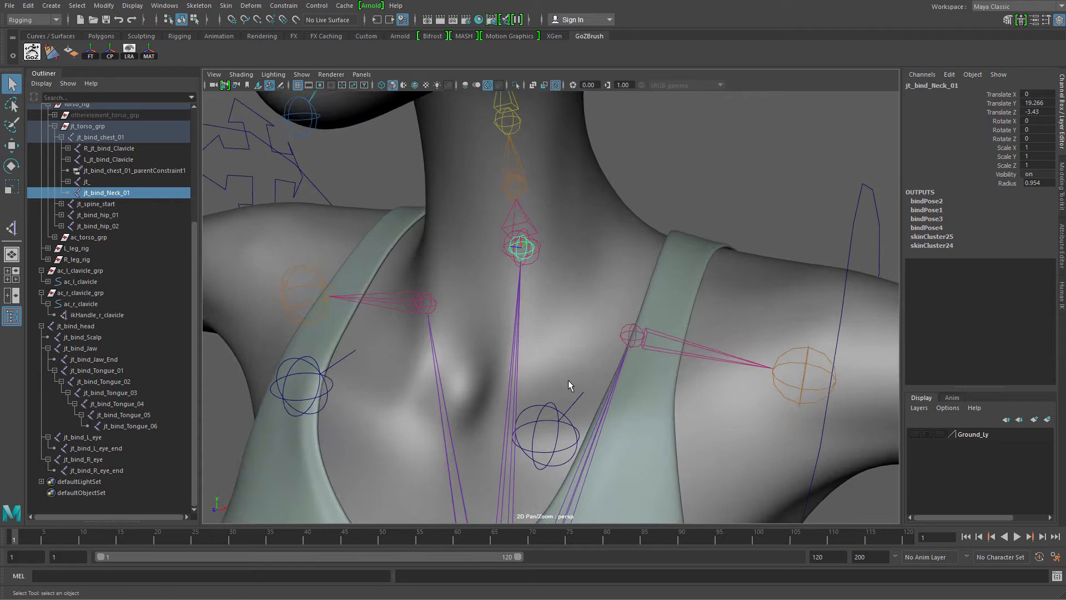
# Step: Try moving the jt_ joint while it is still attached to the chest, and undo the move
pyautogui.keyDown('alt'); pyautogui.moveTo(568, 380); pyautogui.dragTo(577, 361); pyautogui.keyUp('alt')
pyautogui.click(526, 259)
pyautogui.press('w')
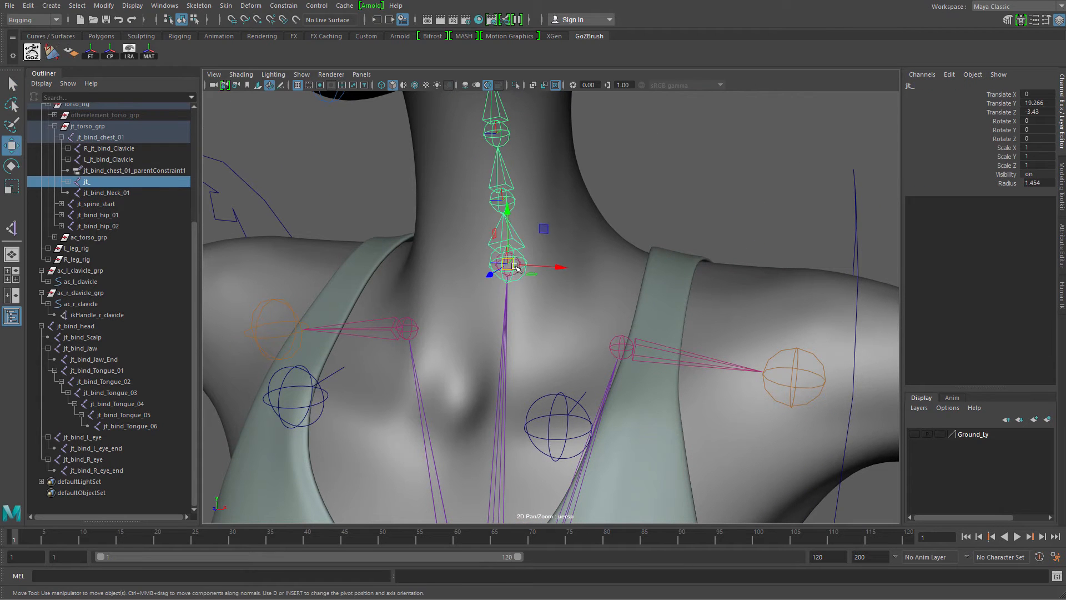
pyautogui.moveTo(507, 264); pyautogui.dragTo(561, 229)
pyautogui.hotkey('ctrl', 'z')
# Step: Unparent the jt_ joint from jt_bind_chest_01 and expand its neck joint hierarchy
pyautogui.hotkey('shift', 'p')
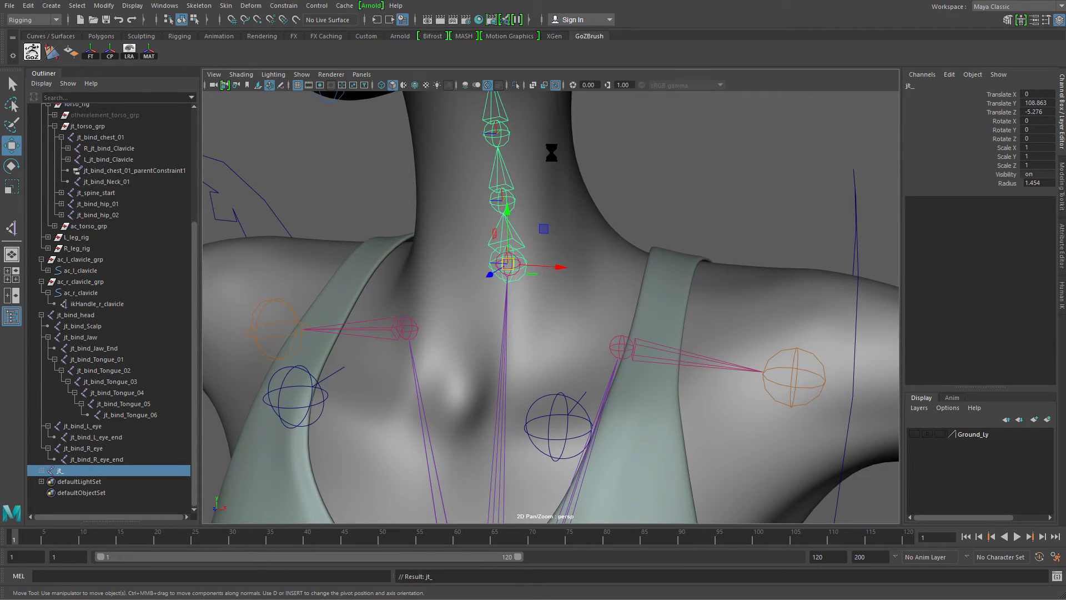
pyautogui.keyDown('alt'); pyautogui.moveTo(483, 368); pyautogui.dragTo(560, 317); pyautogui.keyUp('alt')
pyautogui.hotkey('ctrl', 'z')
pyautogui.keyDown('alt'); pyautogui.moveTo(547, 293); pyautogui.dragTo(584, 318, button='right'); pyautogui.keyUp('alt')
pyautogui.keyDown('alt'); pyautogui.moveTo(569, 316); pyautogui.dragTo(578, 286, button='middle'); pyautogui.keyUp('alt')
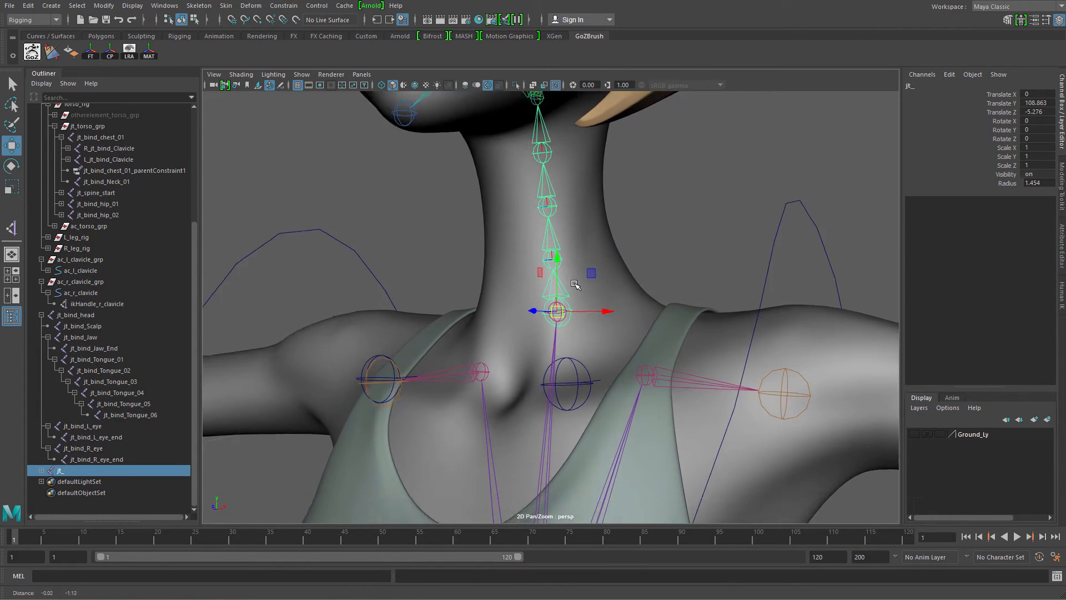
pyautogui.keyDown('alt'); pyautogui.moveTo(578, 286); pyautogui.dragTo(601, 296, button='right'); pyautogui.keyUp('alt')
pyautogui.click(41, 470)
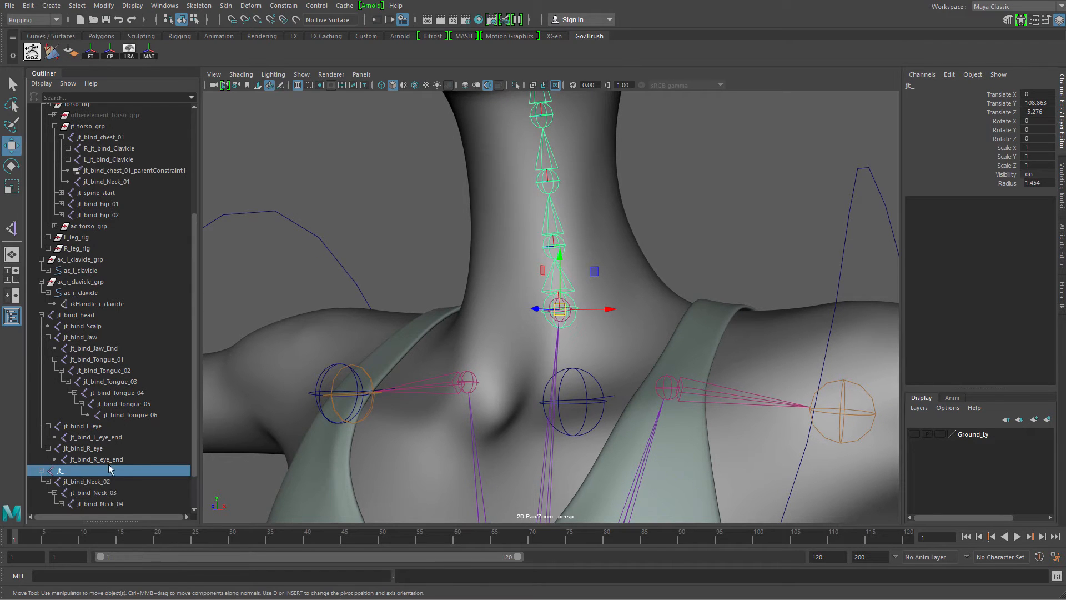
pyautogui.scroll(-2, 153, 250)
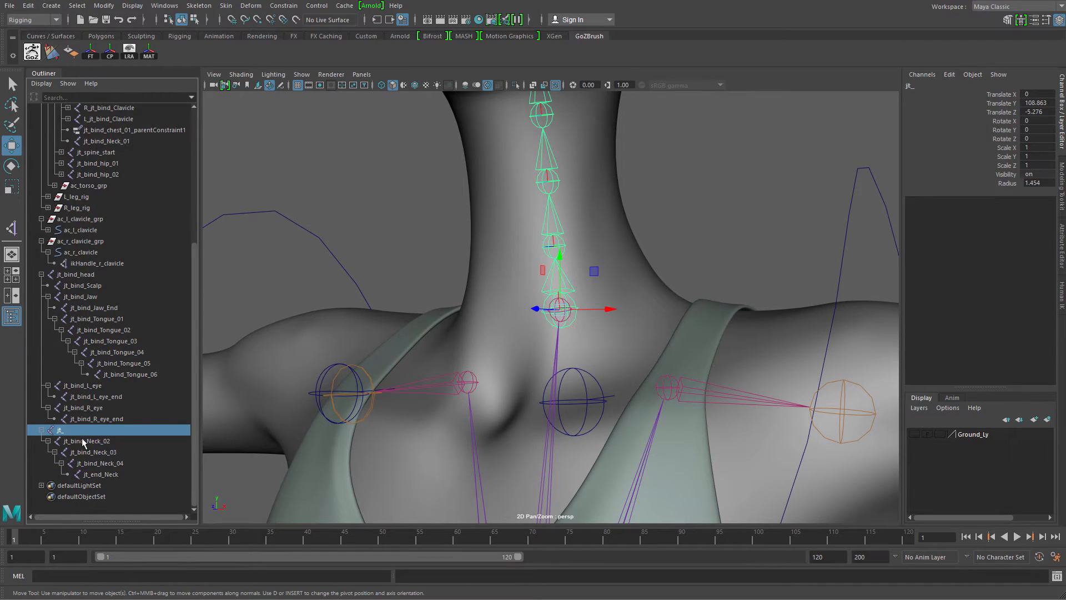
pyautogui.keyDown('alt'); pyautogui.moveTo(636, 200); pyautogui.dragTo(633, 215, button='middle'); pyautogui.keyUp('alt')
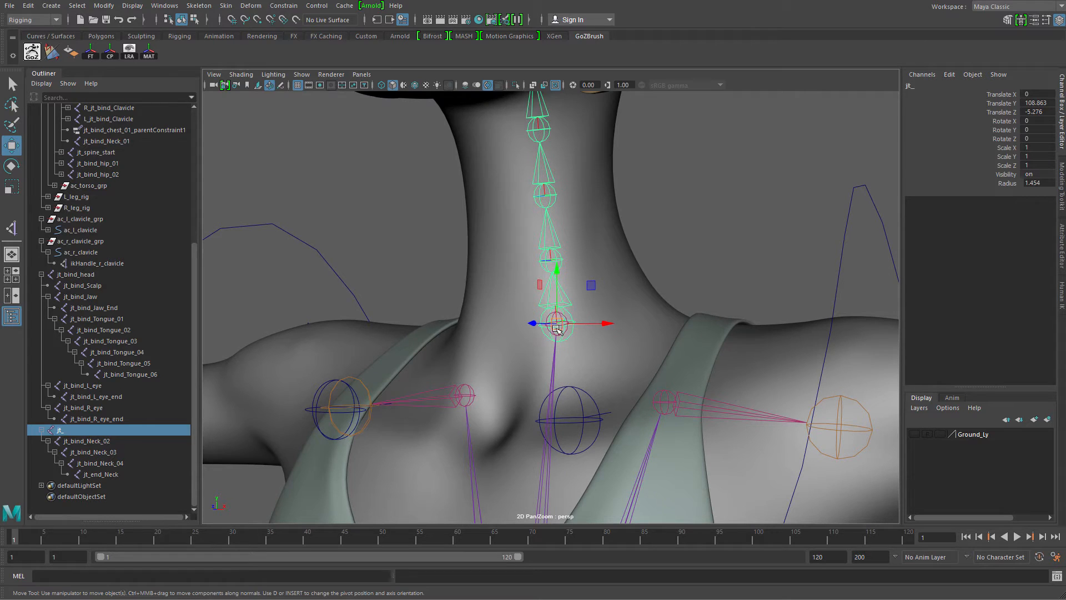
# Step: Try moving the unparented jt_ joint, undo the move, and isolate its neck chain in the view
pyautogui.moveTo(557, 329); pyautogui.dragTo(650, 328)
pyautogui.hotkey('ctrl', 'z')
pyautogui.hotkey('ctrl', '1')
pyautogui.moveTo(604, 310)
pyautogui.keyDown('alt'); pyautogui.mouseDown(button='middle')
pyautogui.moveTo(605, 377)
pyautogui.moveTo(622, 320)
pyautogui.mouseUp(button='middle'); pyautogui.keyUp('alt')
pyautogui.click(586, 396)
pyautogui.click(590, 384)
pyautogui.press('f')
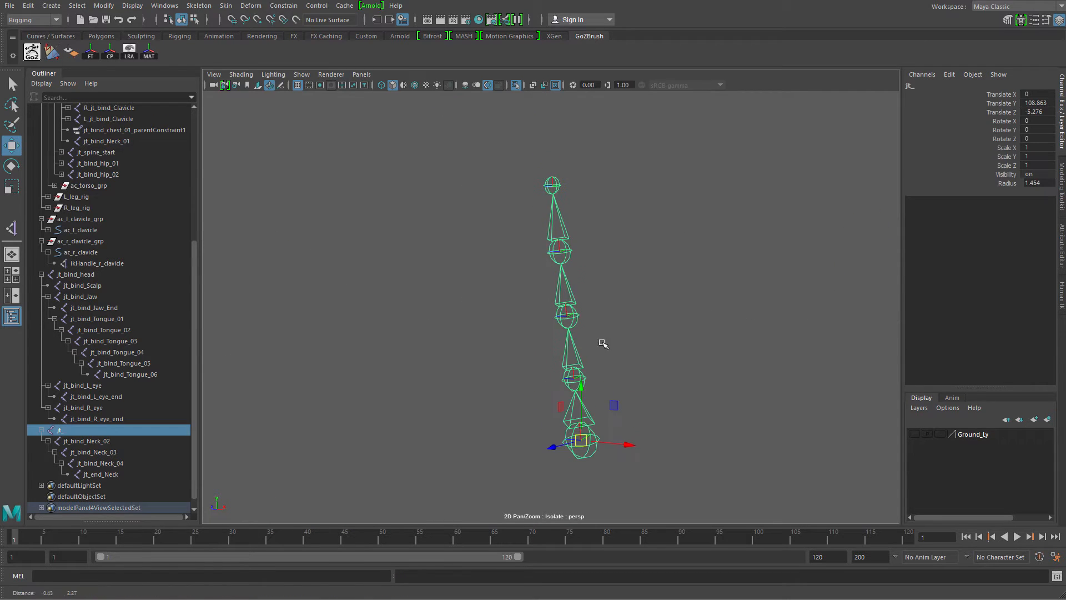
# Step: Check both end joints of the isolated neck chain, try moving jt_end_Neck upward, and undo the move
pyautogui.click(558, 181)
pyautogui.scroll(1, 580, 387)
pyautogui.keyDown('alt'); pyautogui.moveTo(581, 387); pyautogui.dragTo(590, 295, button='middle'); pyautogui.keyUp('alt')
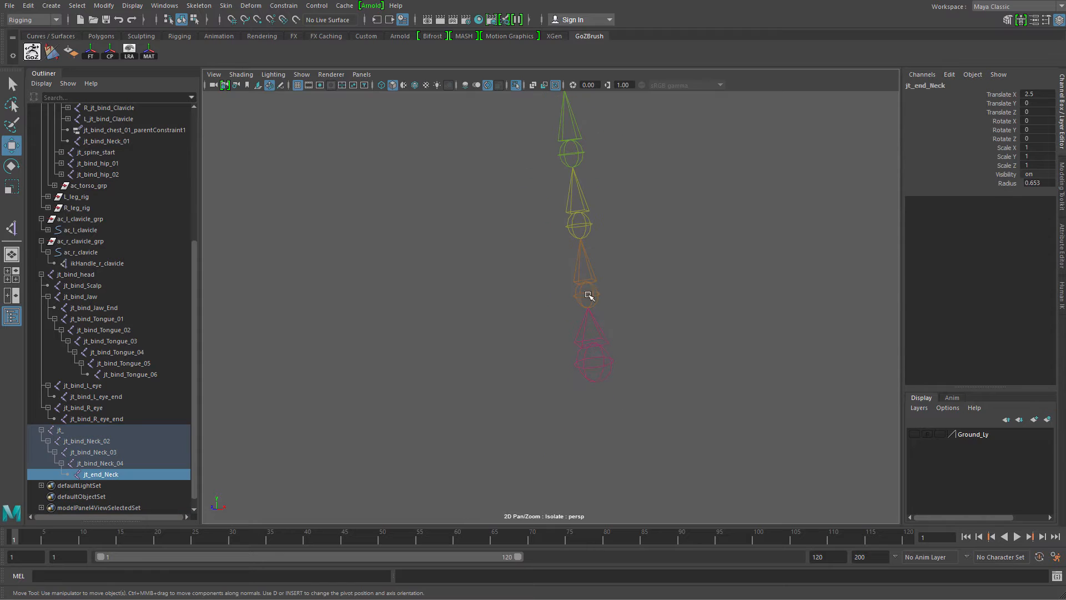
pyautogui.click(604, 364)
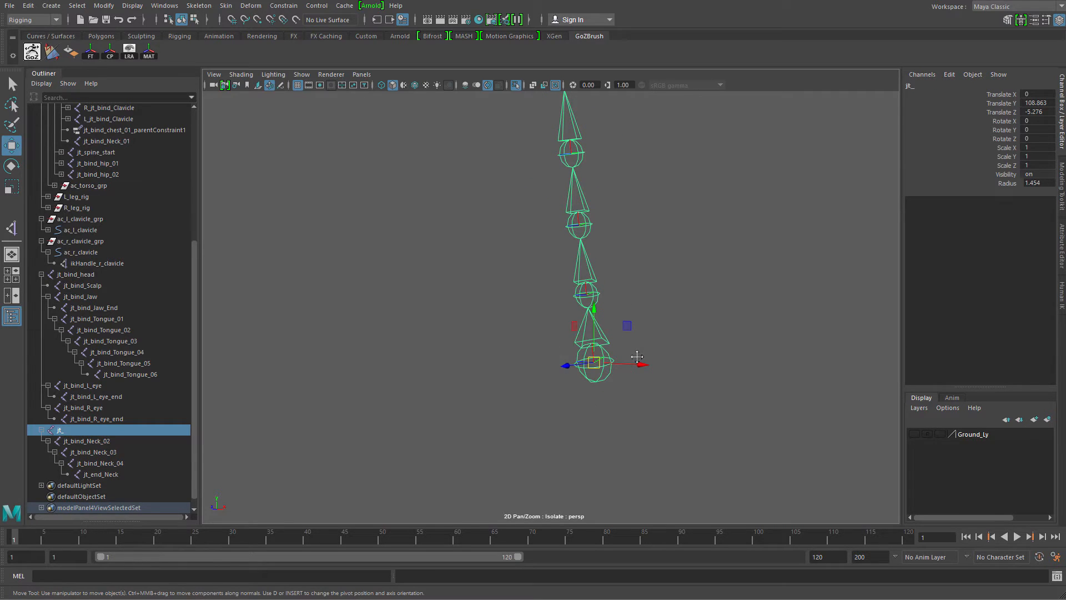
pyautogui.keyDown('alt'); pyautogui.moveTo(601, 176); pyautogui.dragTo(608, 321, button='middle'); pyautogui.keyUp('alt')
pyautogui.click(593, 231)
pyautogui.click(582, 230)
pyautogui.moveTo(579, 228); pyautogui.dragTo(578, 191)
pyautogui.hotkey('ctrl', 'z')
pyautogui.keyDown('alt'); pyautogui.moveTo(623, 332); pyautogui.dragTo(618, 243, button='middle'); pyautogui.keyUp('alt')
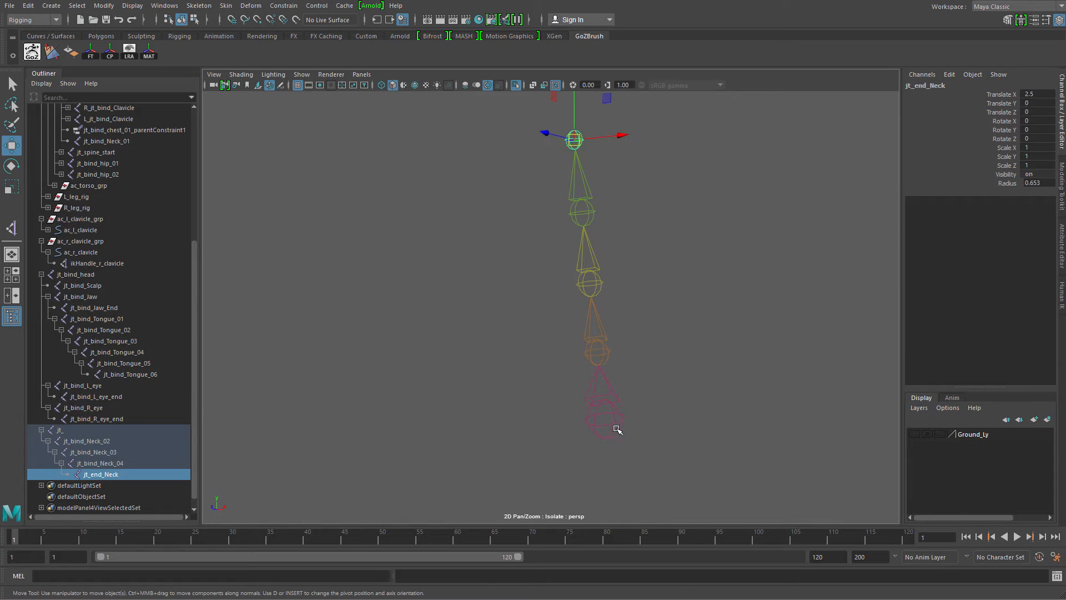
# Step: Exit isolation, try shifting only the base joint jt_ about 1.97 units along X, and undo it
pyautogui.keyDown('shift'); pyautogui.click(621, 420); pyautogui.keyUp('shift')
pyautogui.hotkey('ctrl', '1')
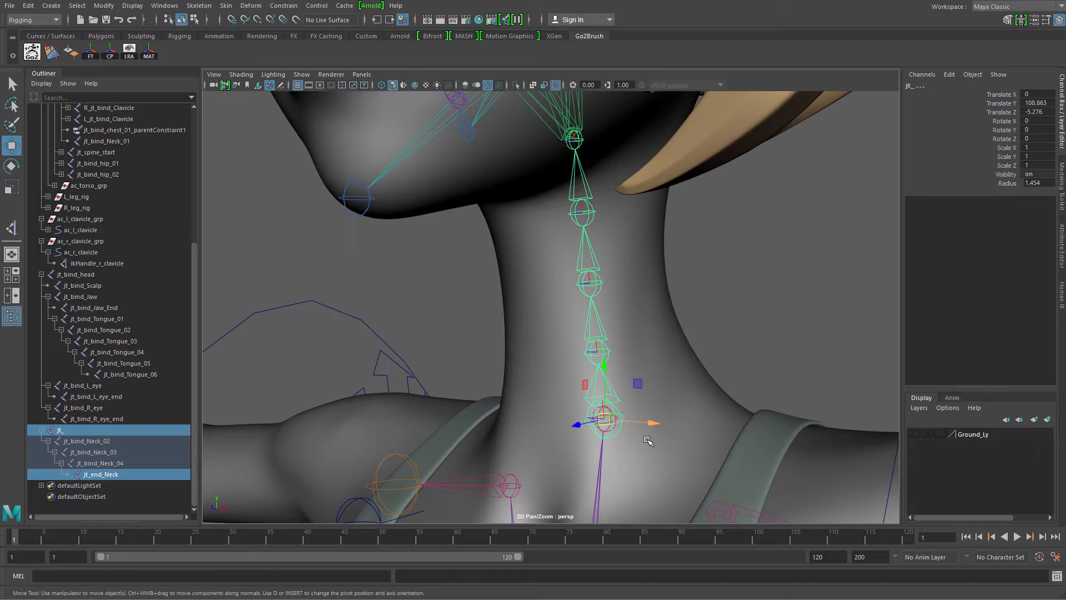
pyautogui.press('q')
pyautogui.click(620, 423)
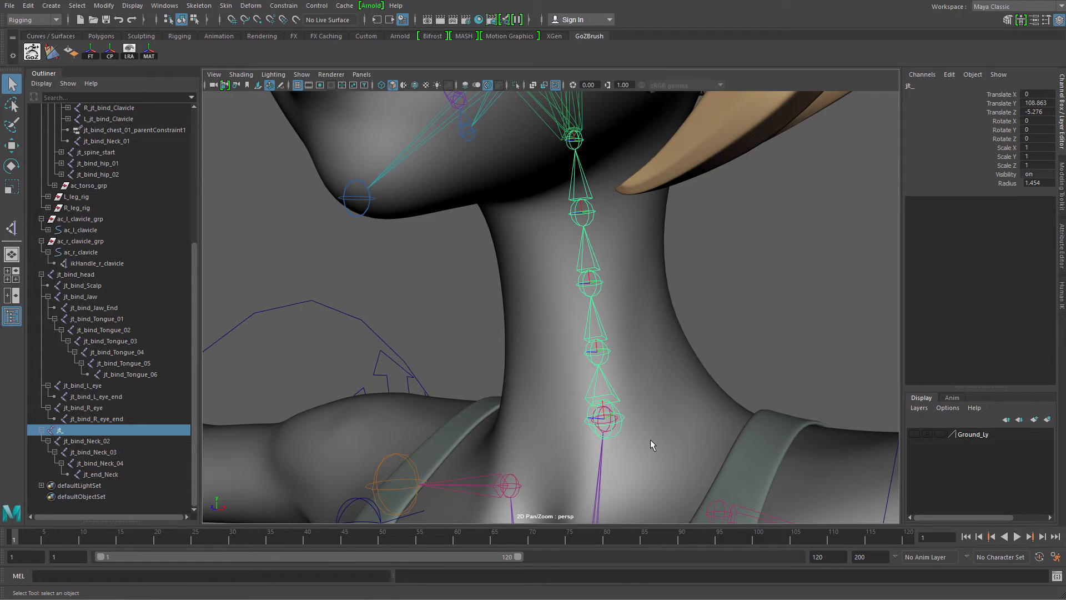
pyautogui.press('w')
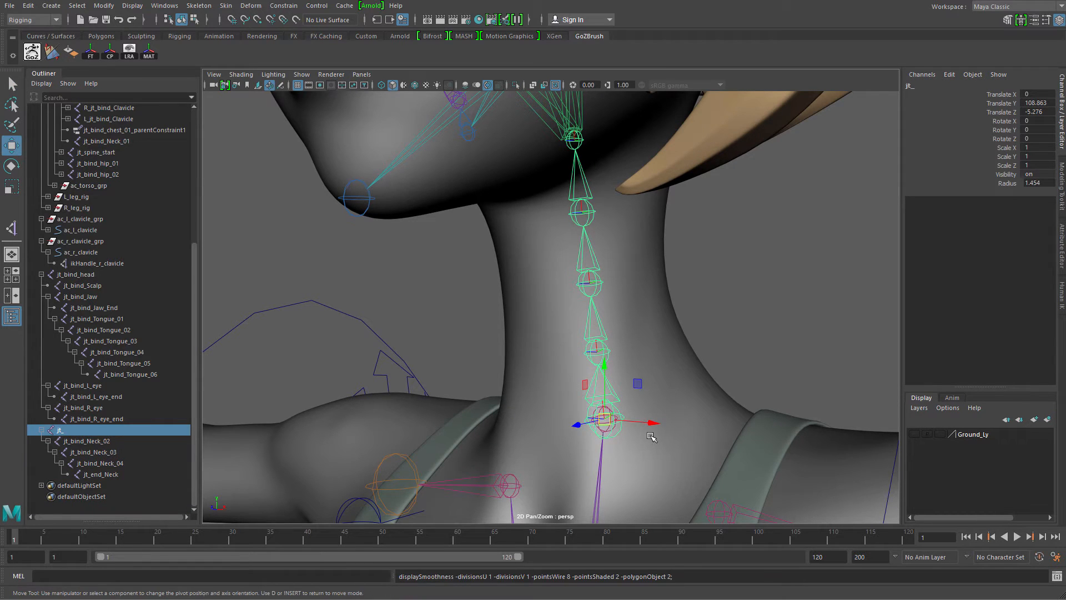
pyautogui.moveTo(652, 423); pyautogui.dragTo(697, 426)
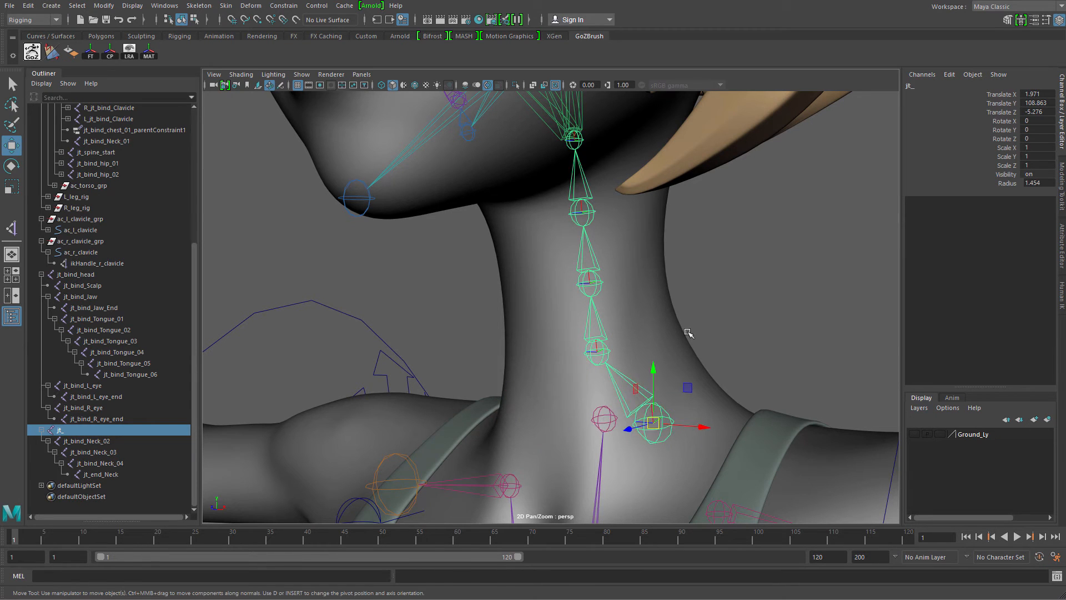
pyautogui.hotkey('ctrl', 'z')
# Step: Briefly isolate jt_bind_Neck_04, try shifting the pivot of jt_end_Neck about 2.57 units along X, and undo it
pyautogui.click(588, 208)
pyautogui.hotkey('ctrl', '1')
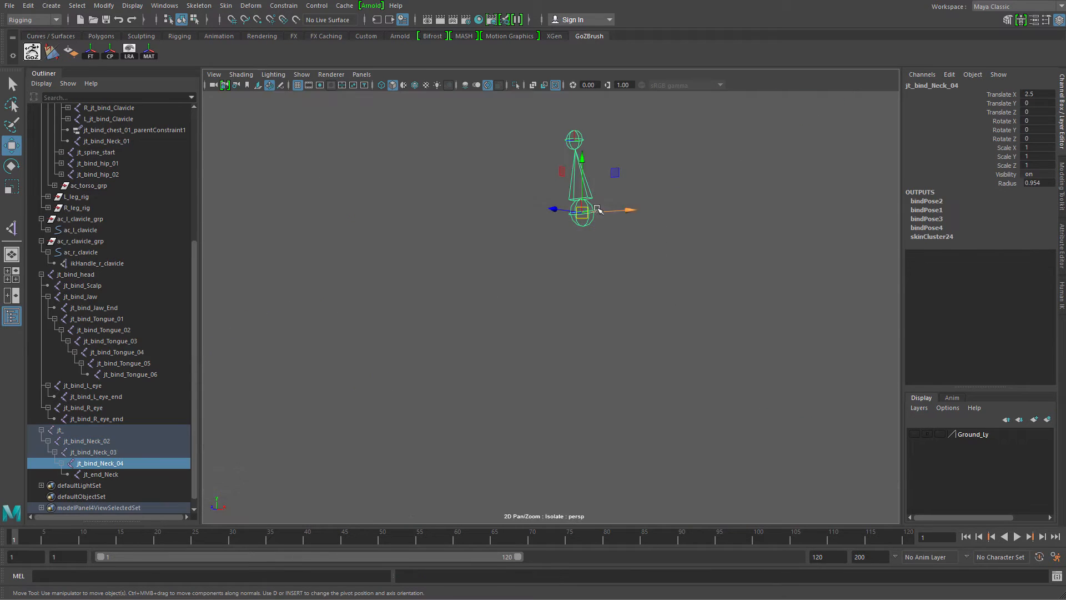
pyautogui.click(575, 138)
pyautogui.hotkey('ctrl', '1')
pyautogui.press('d')
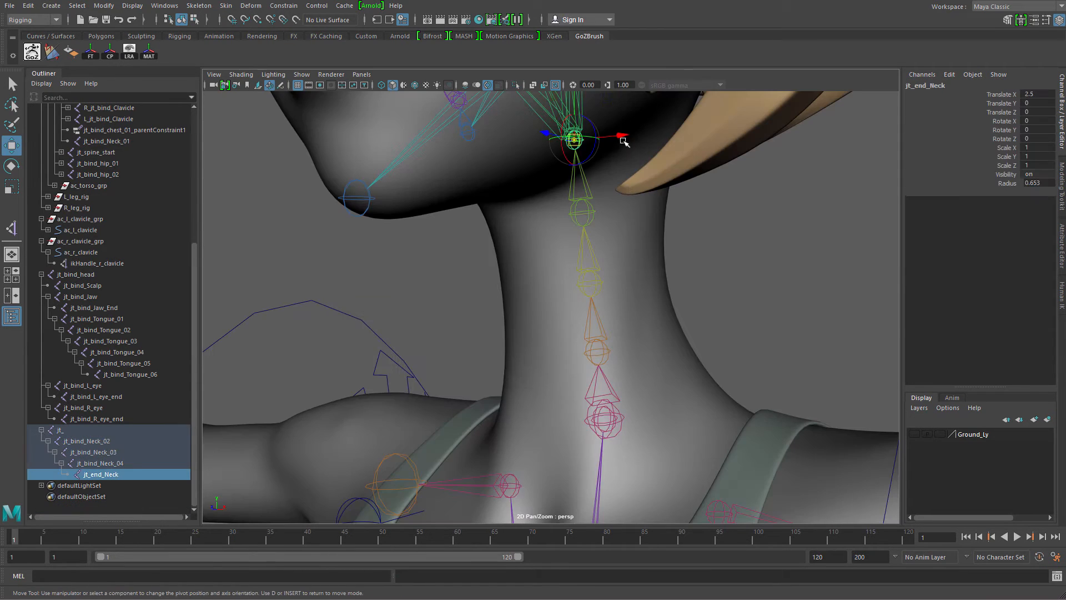
pyautogui.moveTo(625, 136); pyautogui.dragTo(660, 166)
pyautogui.hotkey('ctrl', 'z')
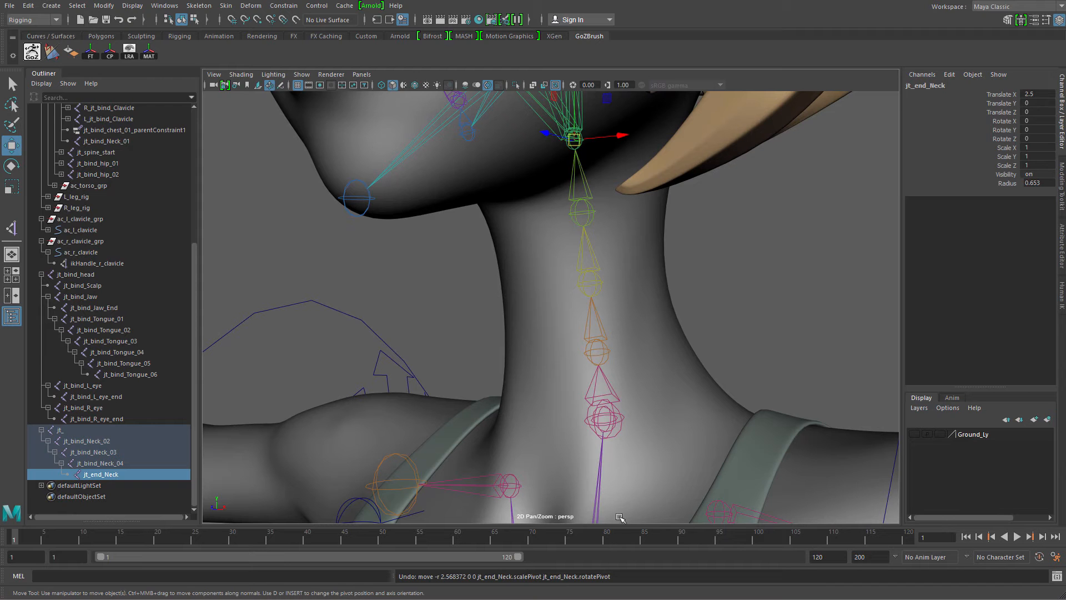
# Step: Inspect the neck chain from other angles, select its base joint jt_ with jt_end_Neck, and briefly isolate the selection
pyautogui.keyDown('alt'); pyautogui.moveTo(620, 428); pyautogui.dragTo(572, 320); pyautogui.keyUp('alt')
pyautogui.keyDown('alt'); pyautogui.moveTo(571, 321); pyautogui.dragTo(496, 474, button='middle'); pyautogui.keyUp('alt')
pyautogui.keyDown('alt'); pyautogui.moveTo(495, 473); pyautogui.dragTo(559, 373); pyautogui.keyUp('alt')
pyautogui.keyDown('alt'); pyautogui.moveTo(539, 335); pyautogui.dragTo(452, 328, button='right'); pyautogui.keyUp('alt')
pyautogui.keyDown('alt'); pyautogui.moveTo(452, 328); pyautogui.dragTo(547, 352); pyautogui.keyUp('alt')
pyautogui.keyDown('shift'); pyautogui.click(536, 348); pyautogui.keyUp('shift')
pyautogui.hotkey('ctrl', '1')
pyautogui.hotkey('ctrl', '1')
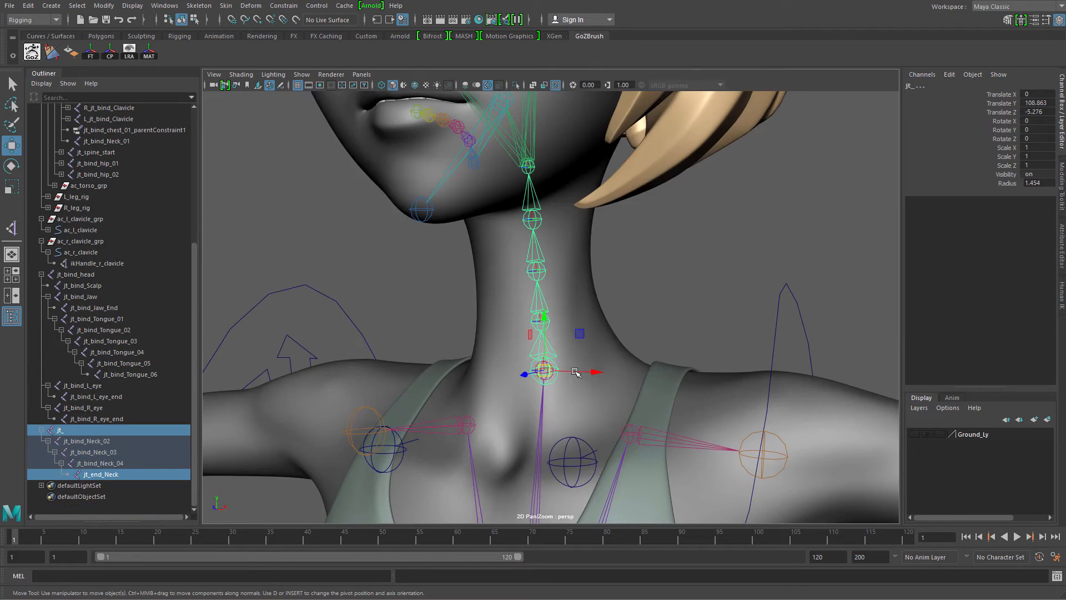
# Step: Select jt_bind_Neck_01 at the base of the neck and briefly isolate it to check its link to the chest
pyautogui.keyDown('alt'); pyautogui.moveTo(591, 374); pyautogui.dragTo(612, 499, button='right'); pyautogui.keyUp('alt')
pyautogui.press('q')
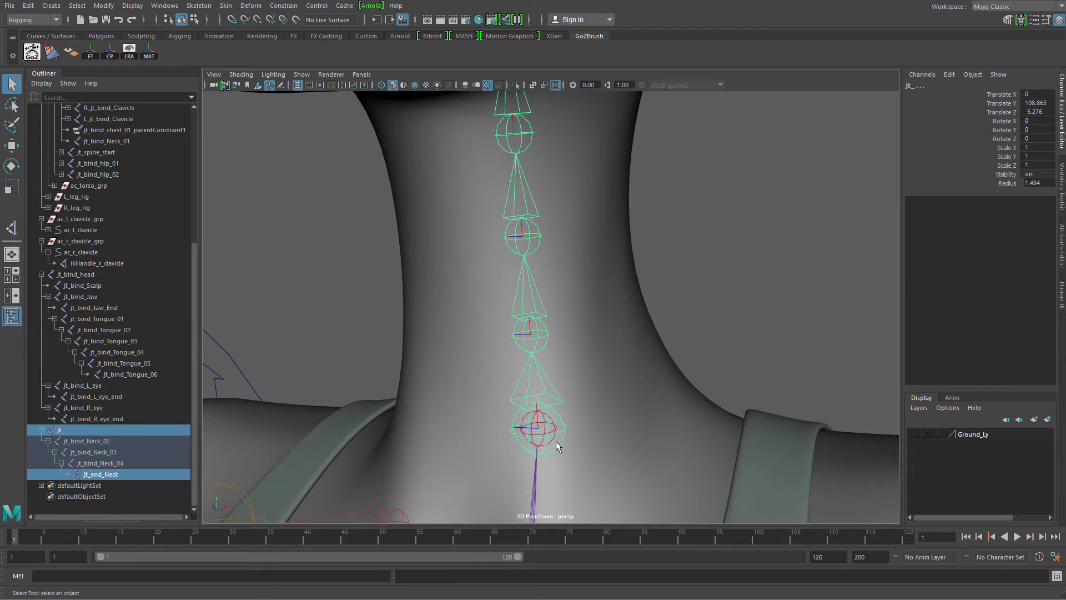
pyautogui.click(553, 441)
pyautogui.keyDown('alt'); pyautogui.moveTo(553, 441); pyautogui.dragTo(488, 344, button='right'); pyautogui.keyUp('alt')
pyautogui.keyDown('alt'); pyautogui.moveTo(488, 344); pyautogui.dragTo(518, 142, button='middle'); pyautogui.keyUp('alt')
pyautogui.keyDown('alt'); pyautogui.moveTo(519, 142); pyautogui.dragTo(544, 139); pyautogui.keyUp('alt')
pyautogui.keyDown('alt'); pyautogui.moveTo(544, 139); pyautogui.dragTo(504, 45, button='right'); pyautogui.keyUp('alt')
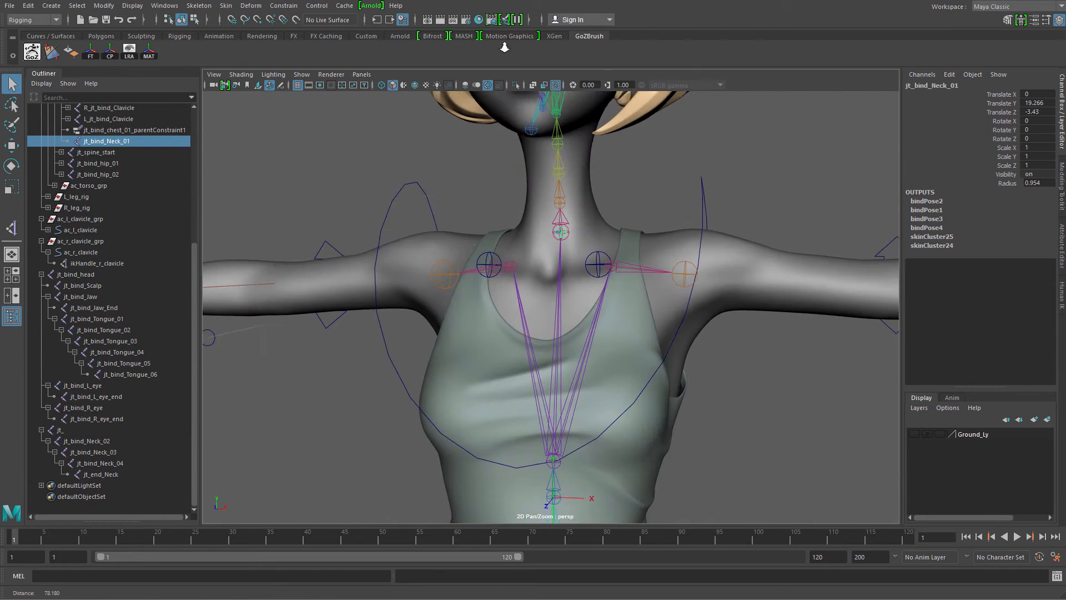
pyautogui.keyDown('alt'); pyautogui.moveTo(591, 242); pyautogui.dragTo(552, 248); pyautogui.keyUp('alt')
pyautogui.hotkey('ctrl', '1')
pyautogui.hotkey('ctrl', '1')
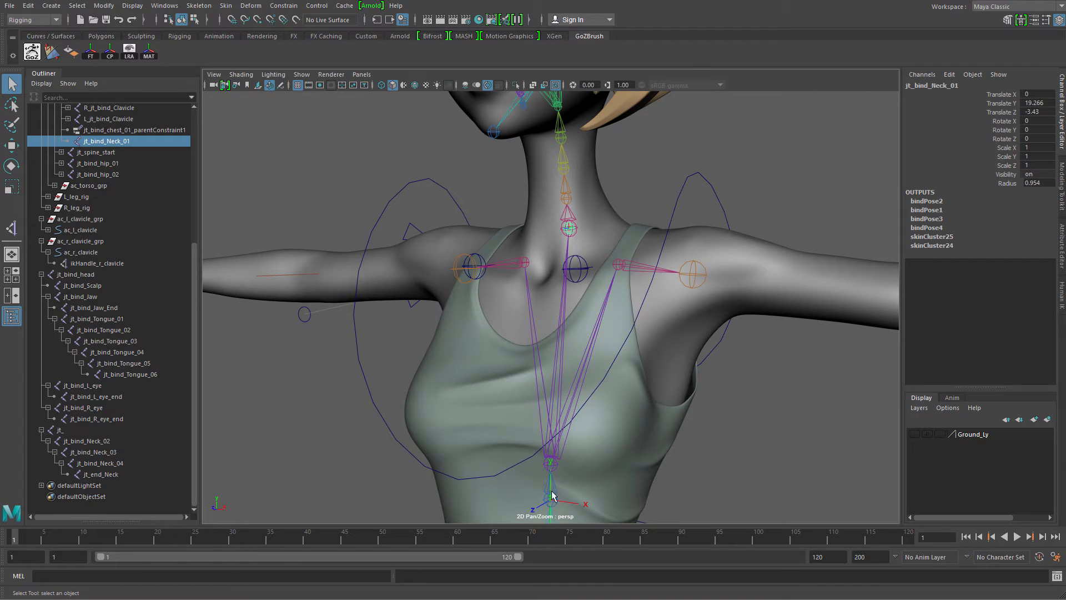
# Step: Try moving jt_bind_head upward away from the neck chain, and undo the move
pyautogui.keyDown('alt'); pyautogui.moveTo(549, 447); pyautogui.dragTo(564, 444); pyautogui.keyUp('alt')
pyautogui.keyDown('alt'); pyautogui.moveTo(563, 176); pyautogui.dragTo(564, 278, button='middle'); pyautogui.keyUp('alt')
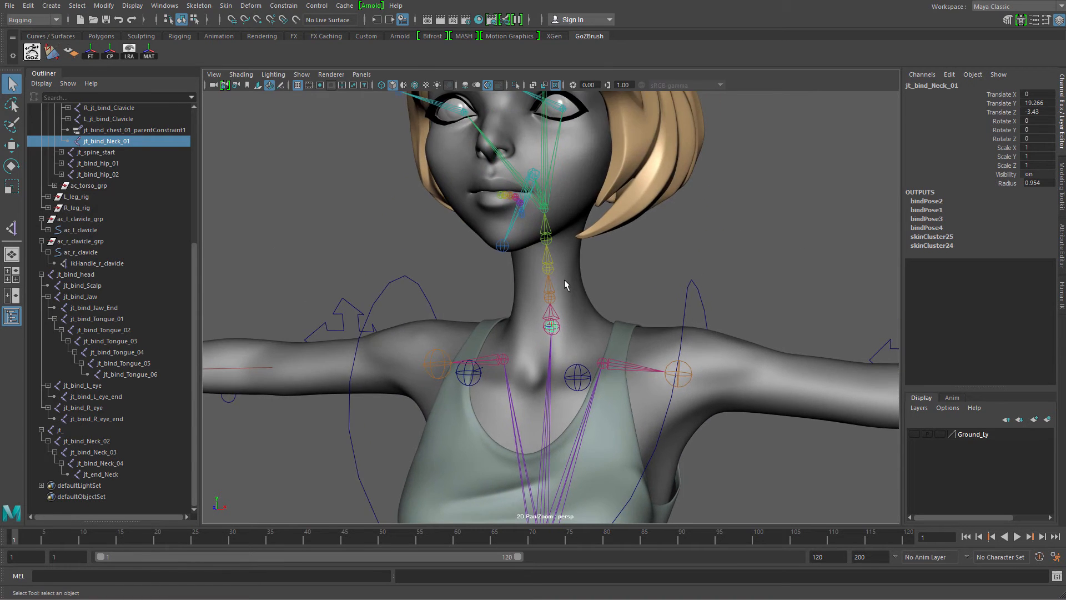
pyautogui.keyDown('alt'); pyautogui.moveTo(564, 279); pyautogui.dragTo(550, 274); pyautogui.keyUp('alt')
pyautogui.keyDown('alt'); pyautogui.moveTo(550, 274); pyautogui.dragTo(534, 409, button='middle'); pyautogui.keyUp('alt')
pyautogui.keyDown('alt'); pyautogui.moveTo(534, 409); pyautogui.dragTo(564, 346, button='right'); pyautogui.keyUp('alt')
pyautogui.click(561, 335)
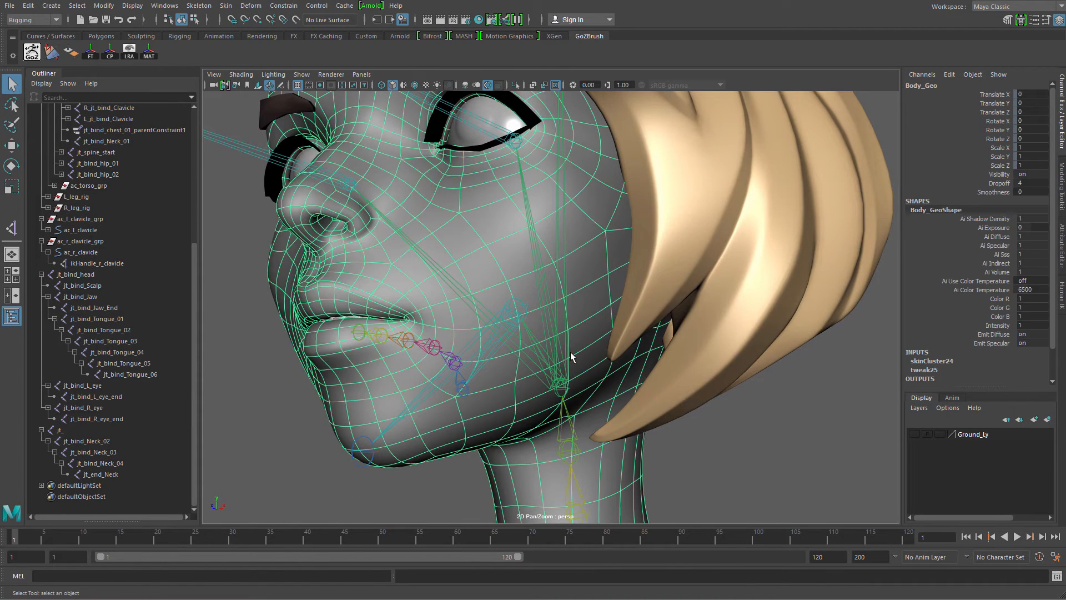
pyautogui.click(567, 352)
pyautogui.press('w')
pyautogui.moveTo(561, 388); pyautogui.dragTo(540, 261)
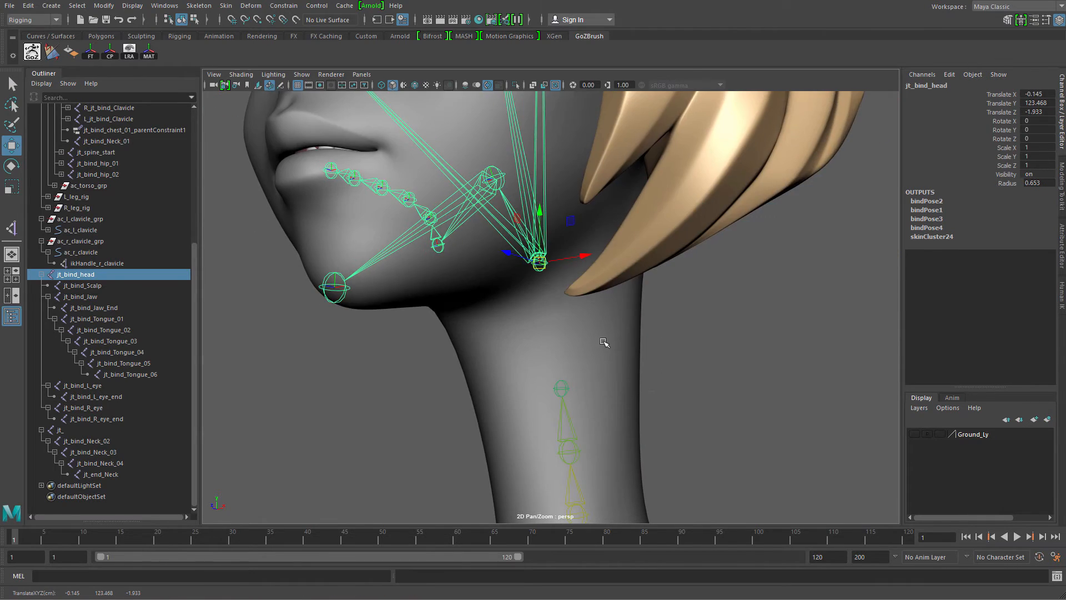
pyautogui.hotkey('ctrl', 'z')
# Step: Rename the neck chain's base joint jt_ as jt_start_neck
pyautogui.keyDown('alt'); pyautogui.moveTo(709, 448); pyautogui.dragTo(666, 503, button='right'); pyautogui.keyUp('alt')
pyautogui.keyDown('alt'); pyautogui.moveTo(666, 508); pyautogui.dragTo(672, 333, button='middle'); pyautogui.keyUp('alt')
pyautogui.keyDown('alt'); pyautogui.moveTo(671, 333); pyautogui.dragTo(630, 183, button='right'); pyautogui.keyUp('alt')
pyautogui.keyDown('alt'); pyautogui.moveTo(619, 161); pyautogui.dragTo(607, 284, button='middle'); pyautogui.keyUp('alt')
pyautogui.keyDown('alt'); pyautogui.moveTo(607, 284); pyautogui.dragTo(588, 355); pyautogui.keyUp('alt')
pyautogui.press('q')
pyautogui.click(588, 365)
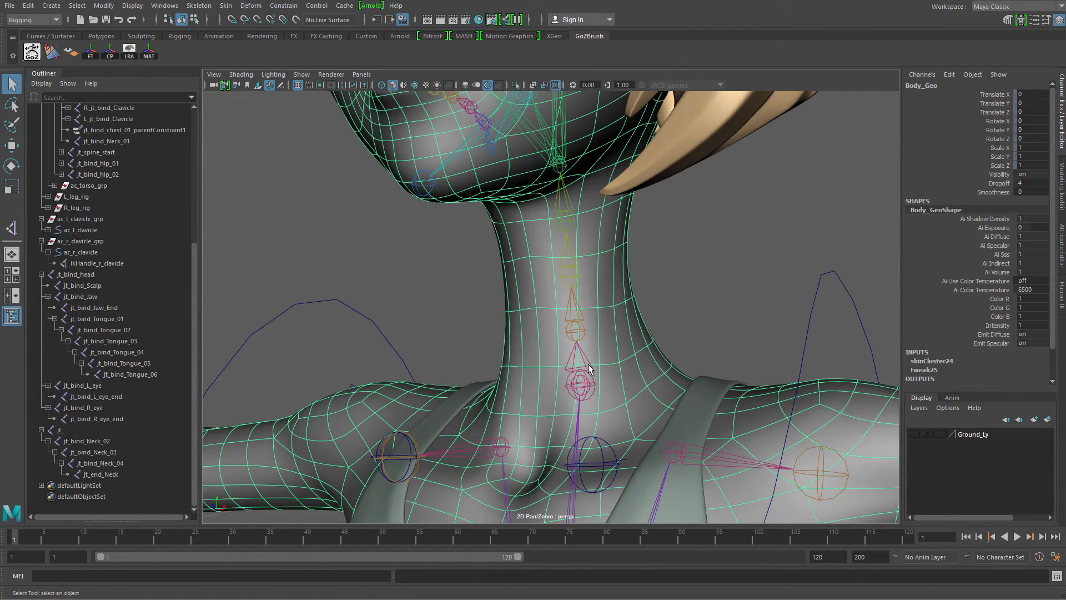
pyautogui.click(592, 390)
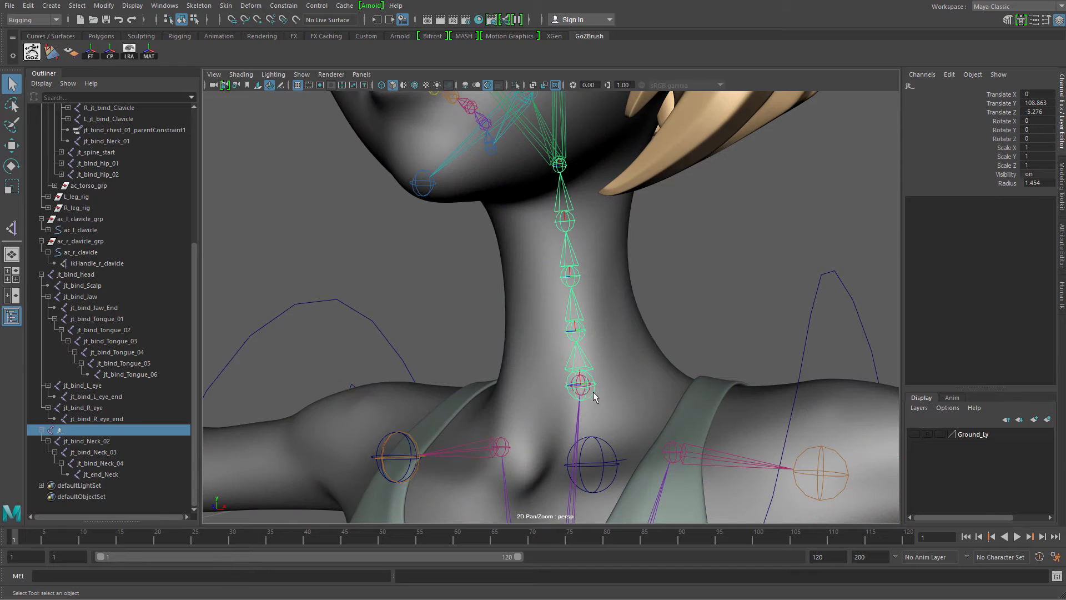
pyautogui.doubleClick(88, 435)
pyautogui.write('st')
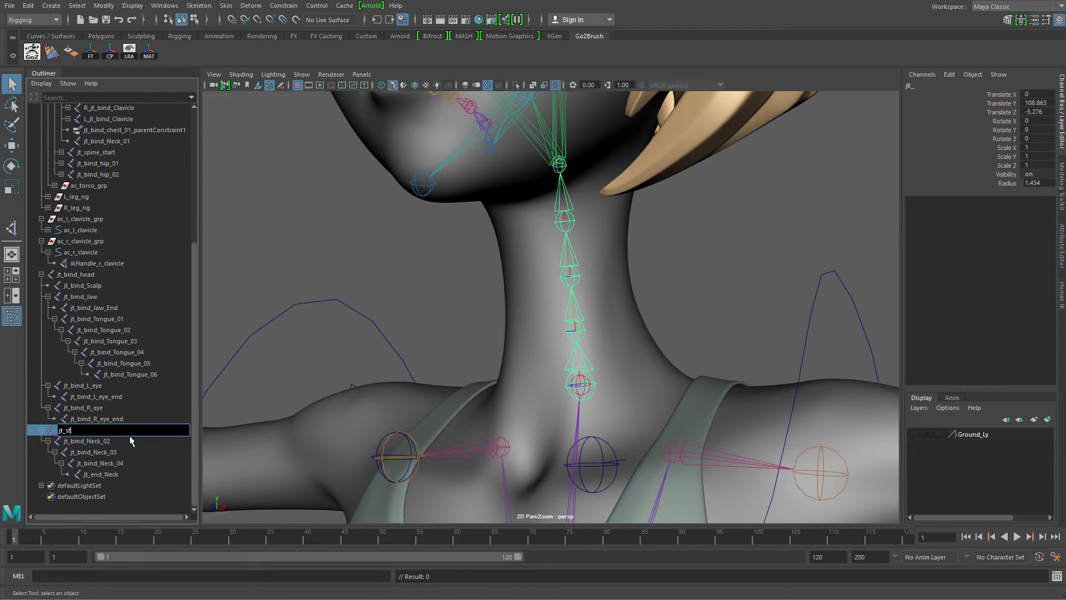
pyautogui.write('art_neck')
pyautogui.press('Return')
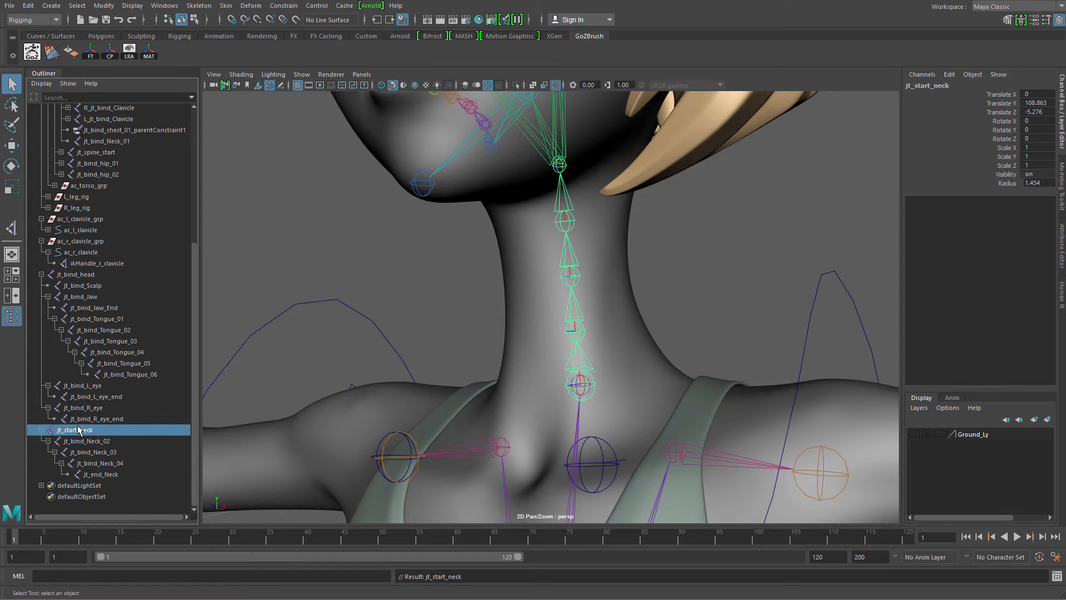
# Step: Capitalize the base joint's name as jt_start_Neck to match jt_end_Neck, and select both end joints of the chain
pyautogui.keyDown('shift'); pyautogui.click(98, 475); pyautogui.keyUp('shift')
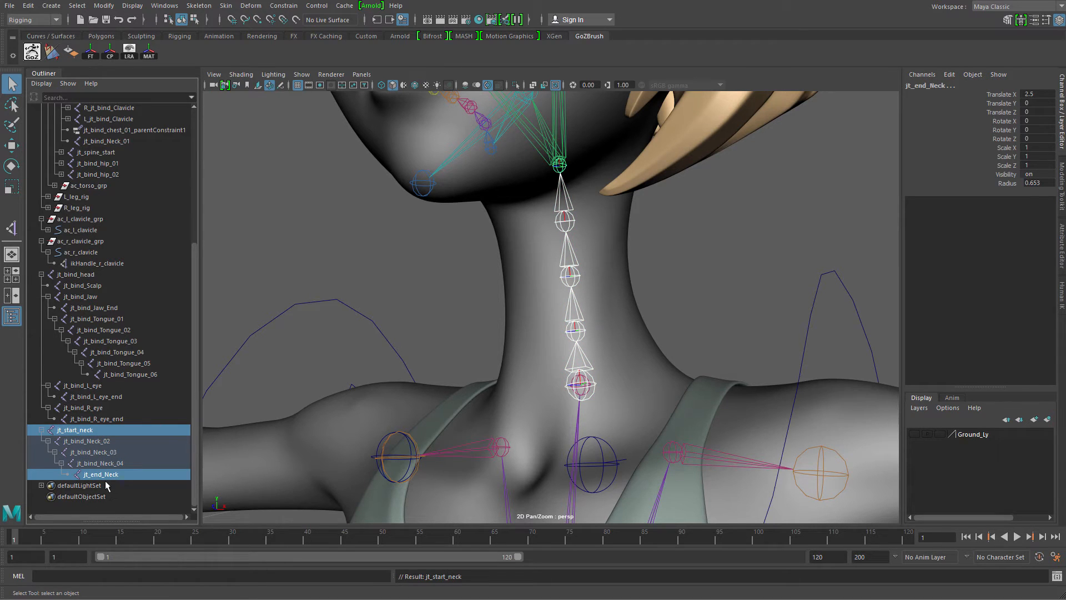
pyautogui.doubleClick(91, 432)
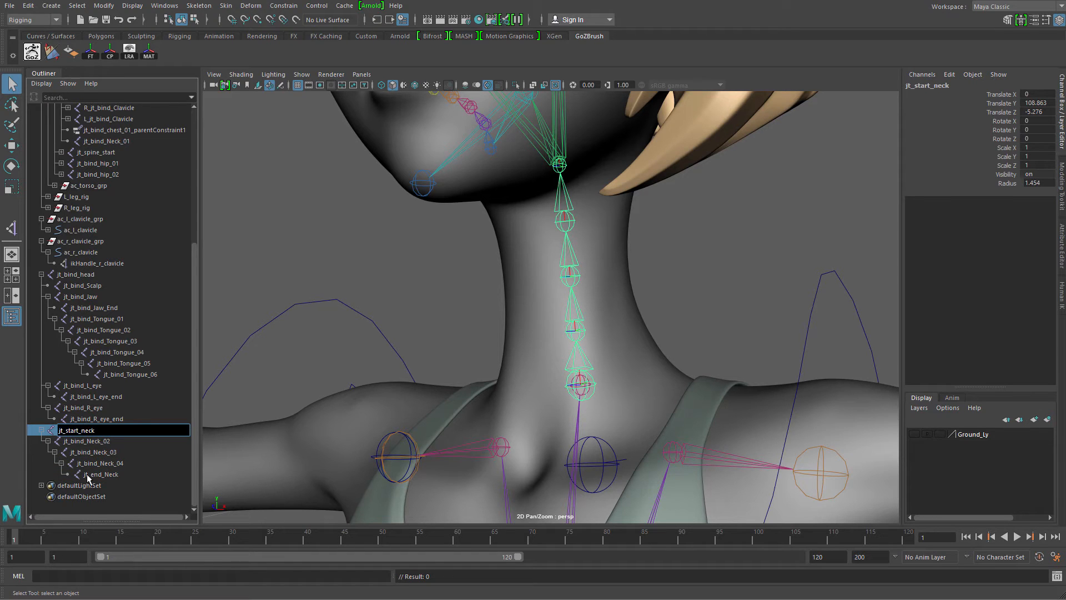
pyautogui.press('BackSpace')
pyautogui.write('N')
pyautogui.press('Return')
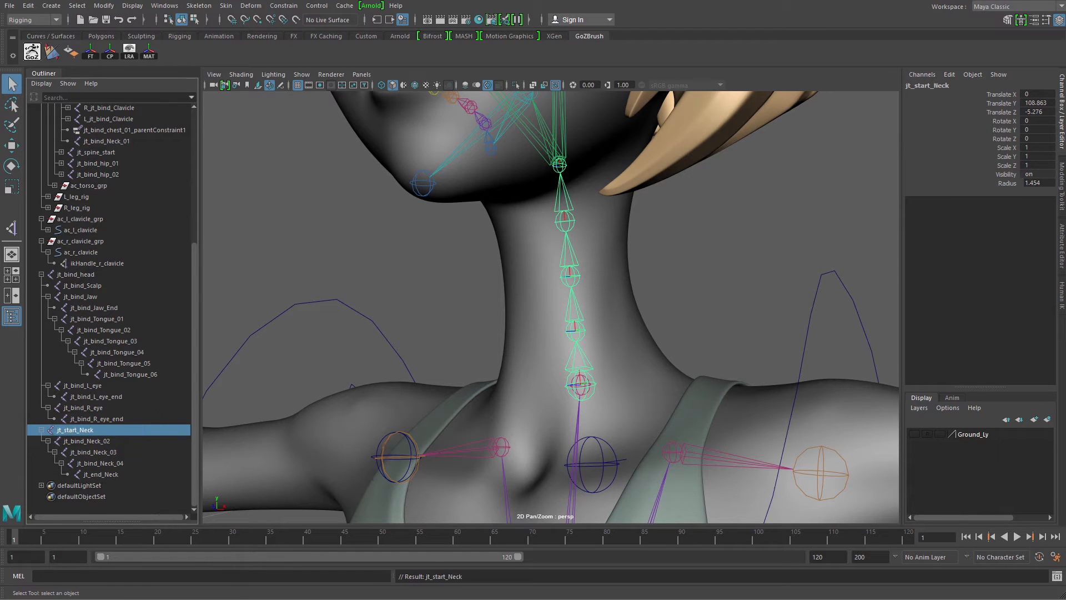
pyautogui.keyDown('shift'); pyautogui.click(102, 474); pyautogui.keyUp('shift')
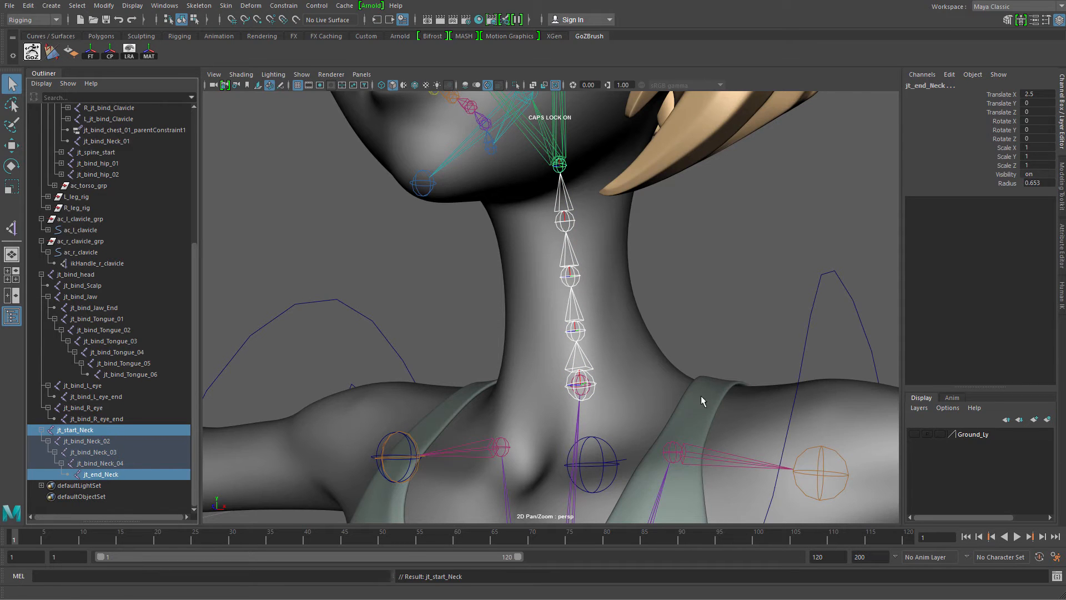
# Step: Enlarge the display radius of jt_bind_head to about 1.453
pyautogui.keyDown('alt'); pyautogui.moveTo(704, 400); pyautogui.dragTo(405, 383, button='right'); pyautogui.keyUp('alt')
pyautogui.keyDown('alt'); pyautogui.moveTo(586, 278); pyautogui.dragTo(549, 290, button='middle'); pyautogui.keyUp('alt')
pyautogui.keyDown('alt'); pyautogui.moveTo(517, 244); pyautogui.dragTo(545, 237, button='right'); pyautogui.keyUp('alt')
pyautogui.click(531, 254)
pyautogui.keyDown('alt'); pyautogui.moveTo(676, 264); pyautogui.dragTo(687, 292, button='middle'); pyautogui.keyUp('alt')
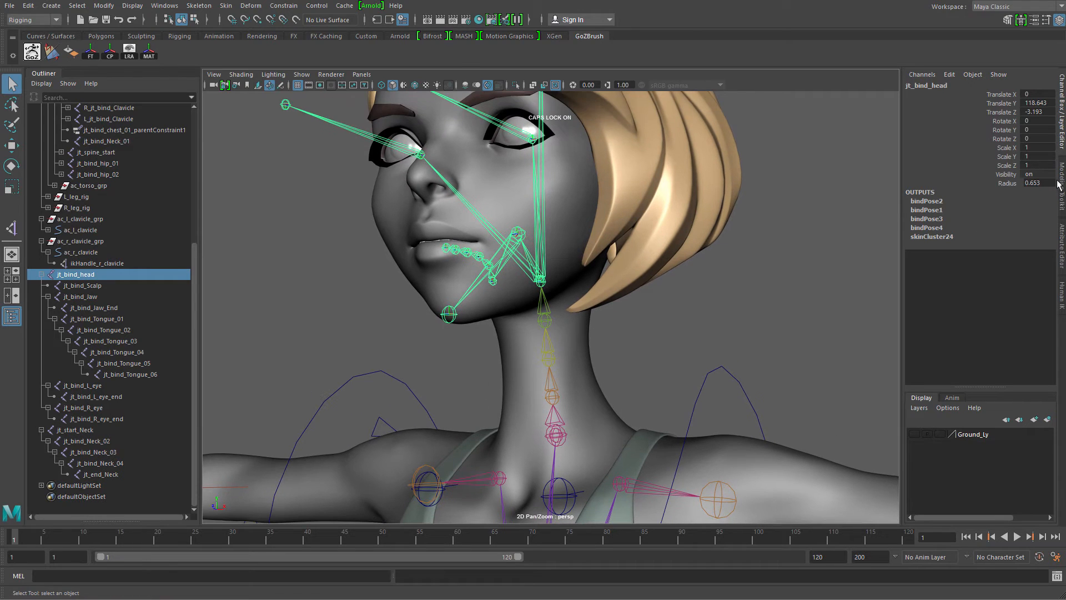
pyautogui.click(1006, 183)
pyautogui.moveTo(669, 356); pyautogui.dragTo(612, 368, button='middle')
pyautogui.hotkey('ctrl', 'z')
pyautogui.keyDown('alt'); pyautogui.moveTo(612, 368); pyautogui.dragTo(713, 432, button='right'); pyautogui.keyUp('alt')
pyautogui.press('q')
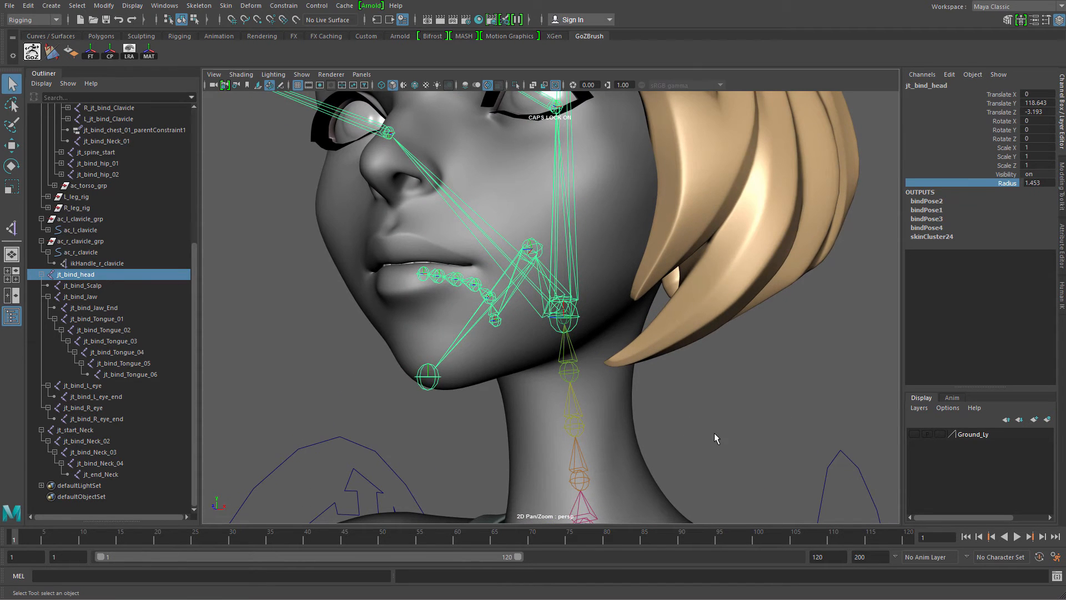
# Step: Isolate the neck chain starting at jt_start_Neck in the view
pyautogui.click(729, 443)
pyautogui.keyDown('alt'); pyautogui.moveTo(729, 447); pyautogui.dragTo(439, 389); pyautogui.keyUp('alt')
pyautogui.click(569, 384)
pyautogui.hotkey('ctrl', '1')
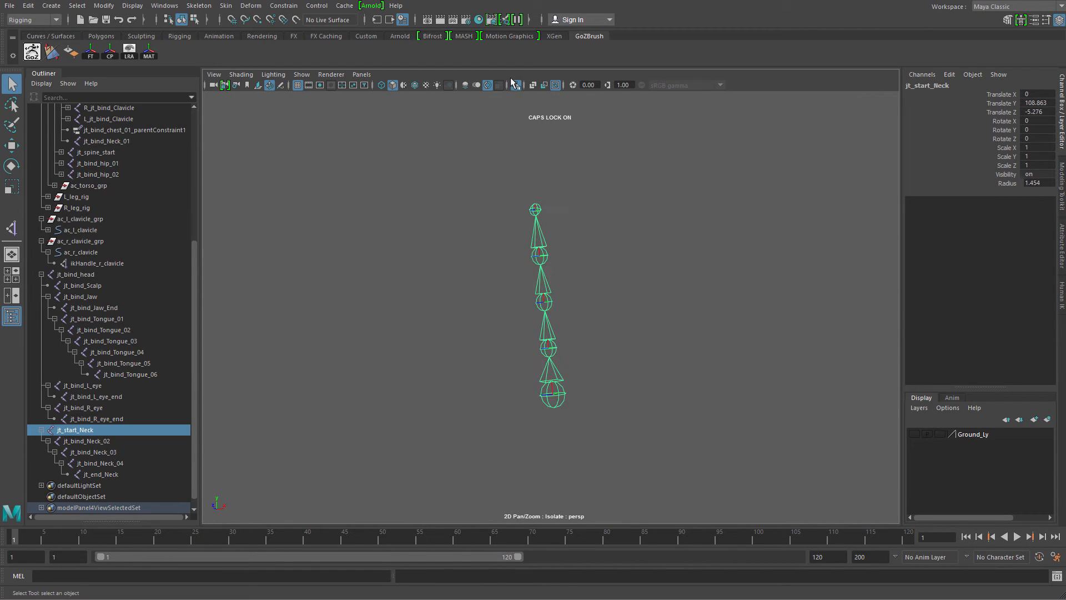
# Step: Create an IK spline handle from jt_start_Neck to jt_end_Neck using the tool's default settings
pyautogui.click(200, 7)
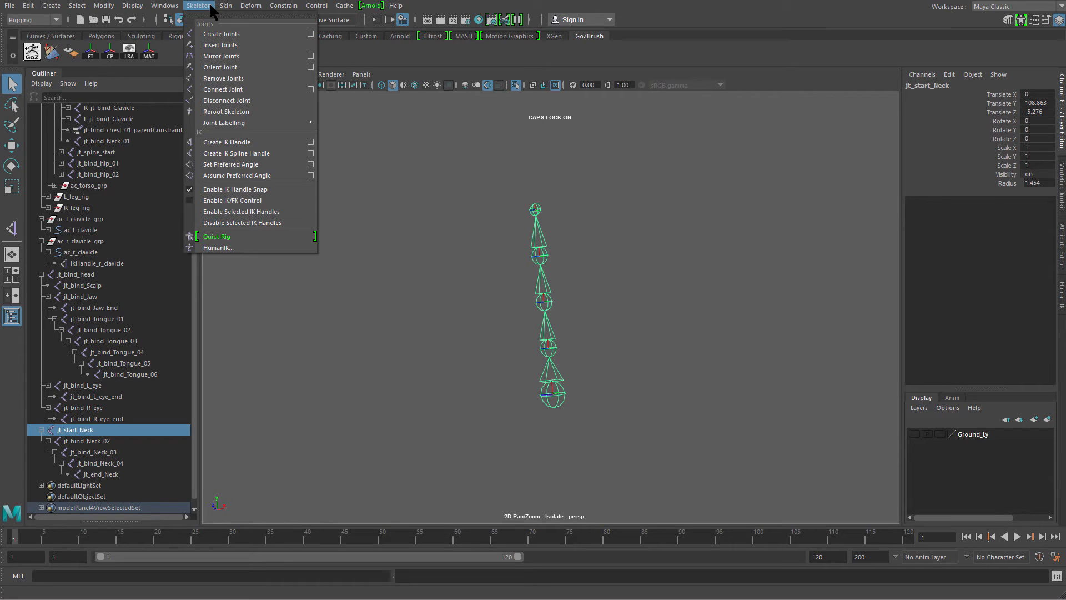
pyautogui.click(311, 155)
pyautogui.moveTo(195, 89); pyautogui.dragTo(195, 67)
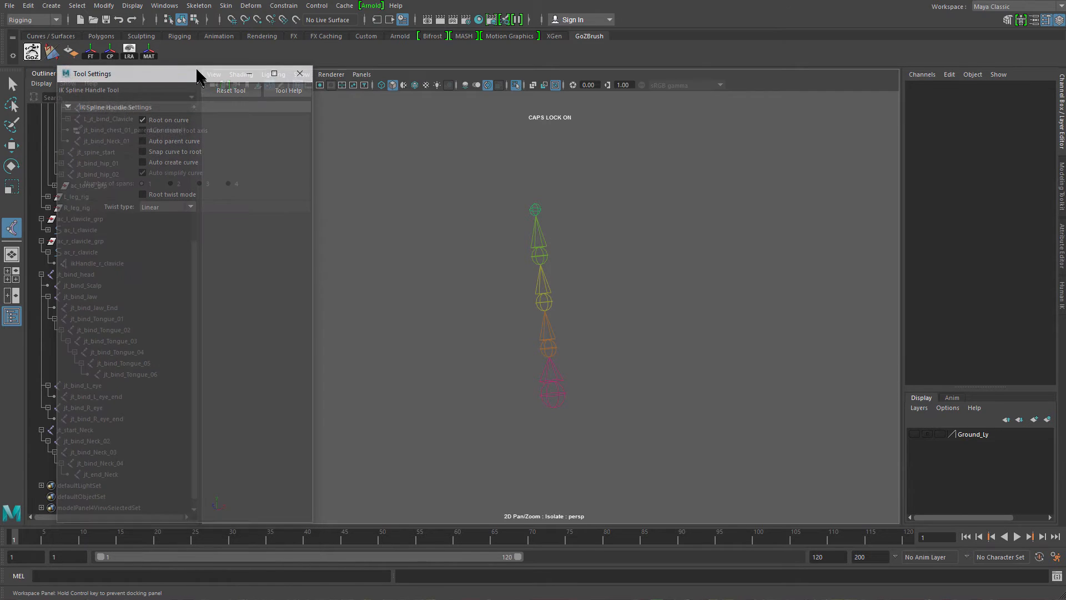
pyautogui.click(218, 88)
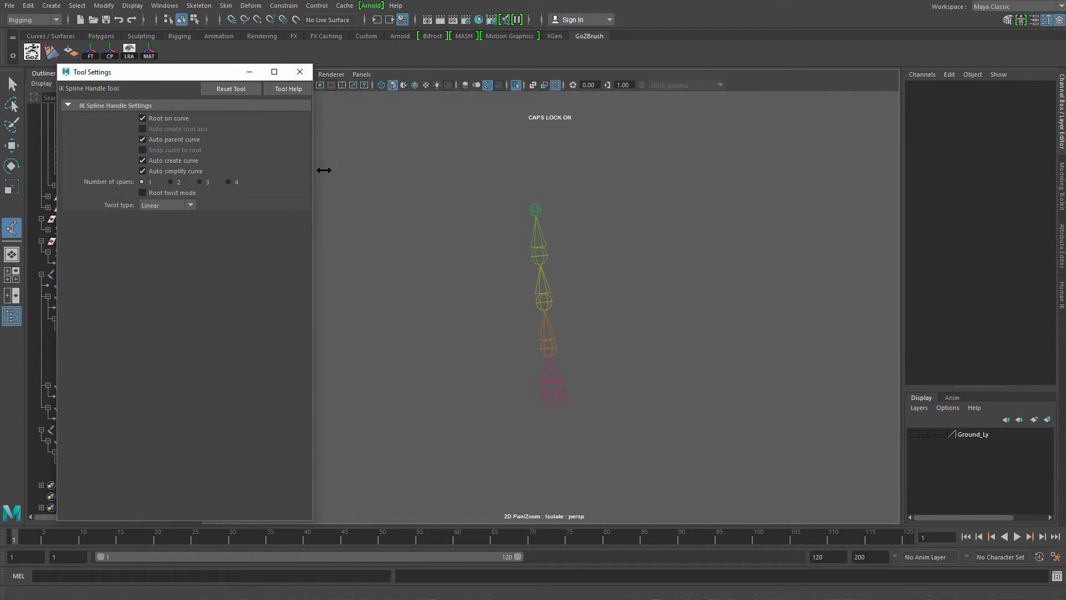
pyautogui.click(558, 394)
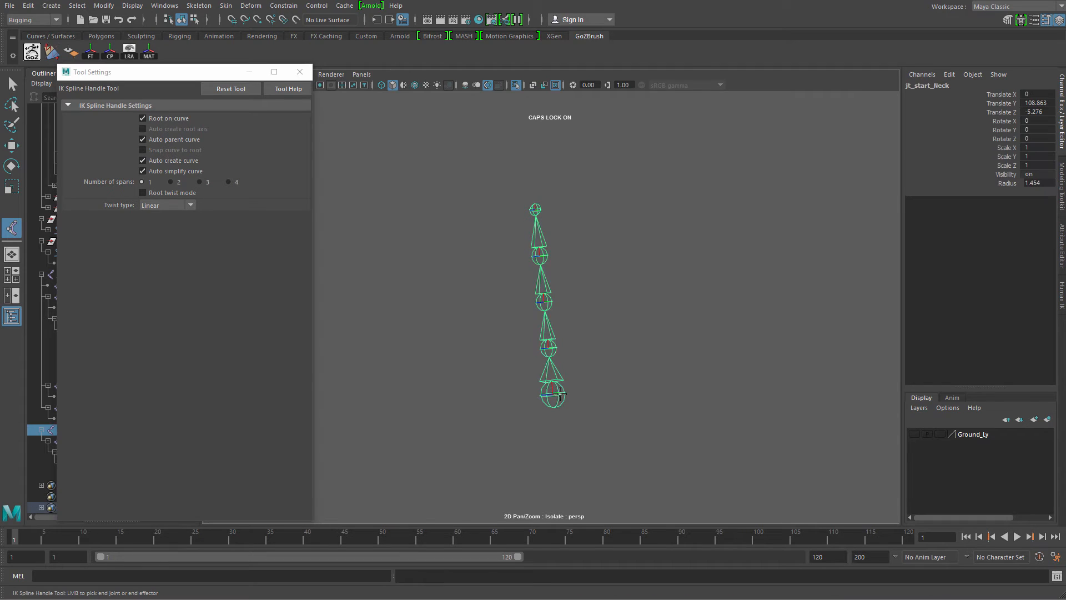
pyautogui.click(535, 210)
pyautogui.press('q')
pyautogui.click(249, 72)
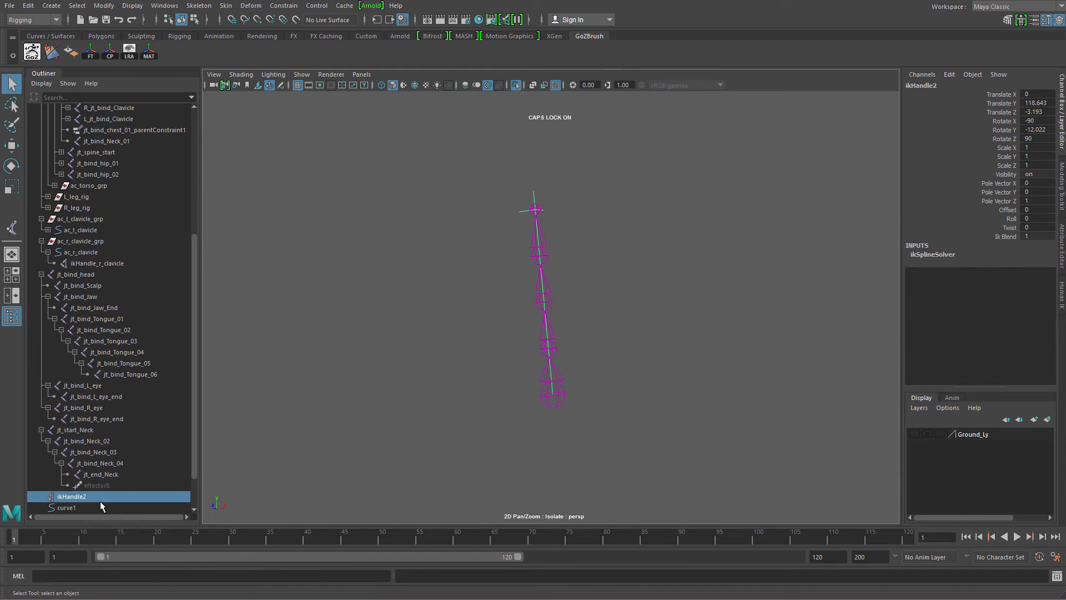
# Step: Rename the new IK handle as ikHandle_neck_ikspline
pyautogui.doubleClick(99, 498)
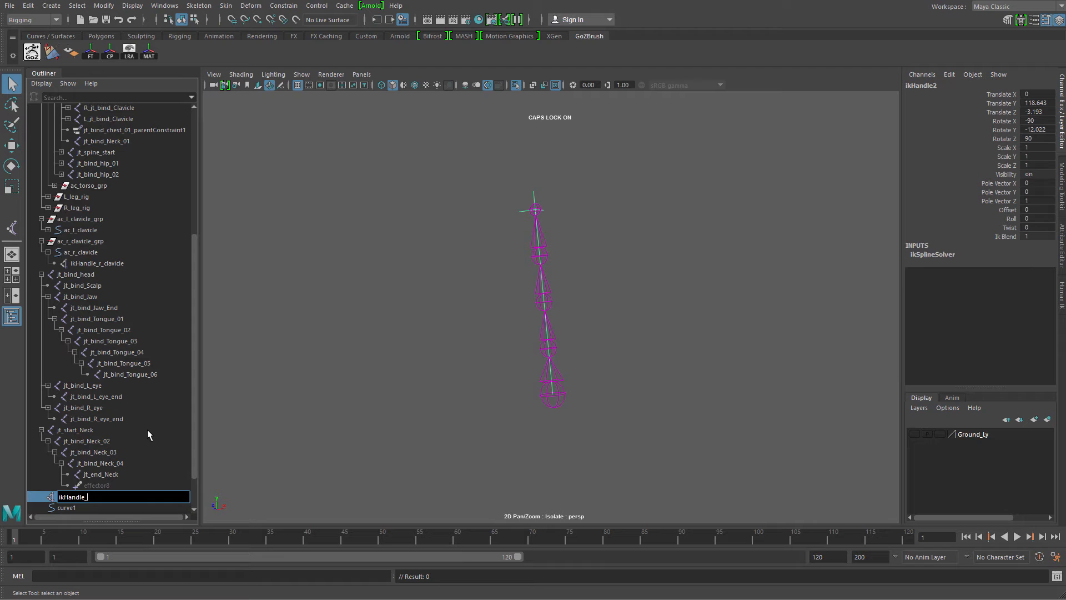
pyautogui.write('_K')
pyautogui.press('BackSpace')
pyautogui.write('NEC')
pyautogui.press('BackSpace')
pyautogui.press('BackSpace')
pyautogui.press('BackSpace')
pyautogui.write('i')
pyautogui.press('BackSpace')
pyautogui.write('neck_ikspoline')
pyautogui.press('BackSpace')
pyautogui.press('BackSpace')
pyautogui.press('BackSpace')
pyautogui.press('BackSpace')
pyautogui.press('BackSpace')
pyautogui.write('line')
pyautogui.press('Return')
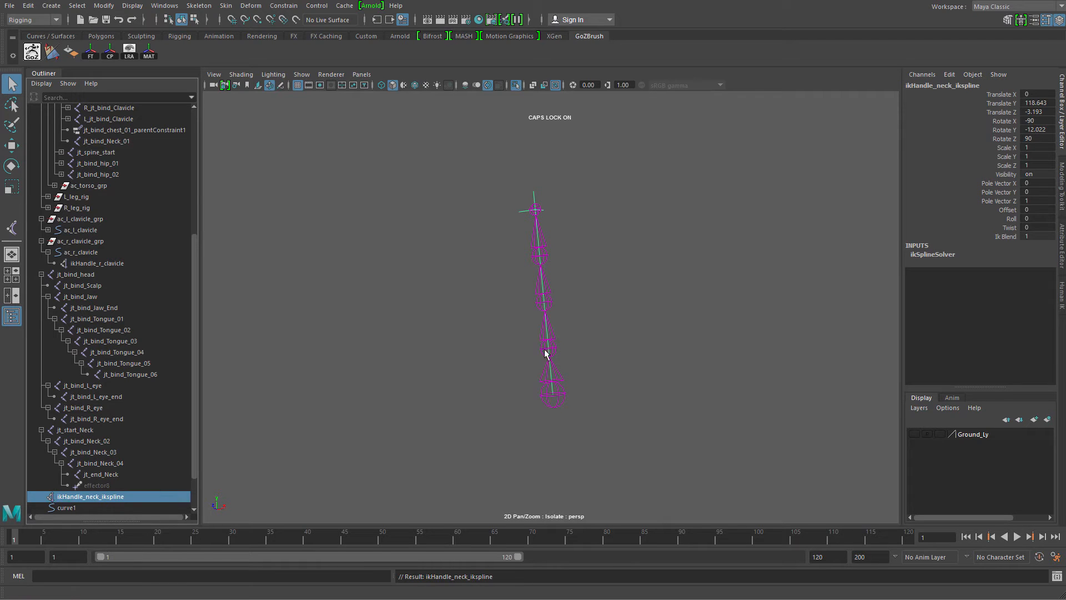
# Step: Rename the neck's spline curve curve1 as crv_neck_ikspline
pyautogui.scroll(-2, 242, 481)
pyautogui.doubleClick(73, 507)
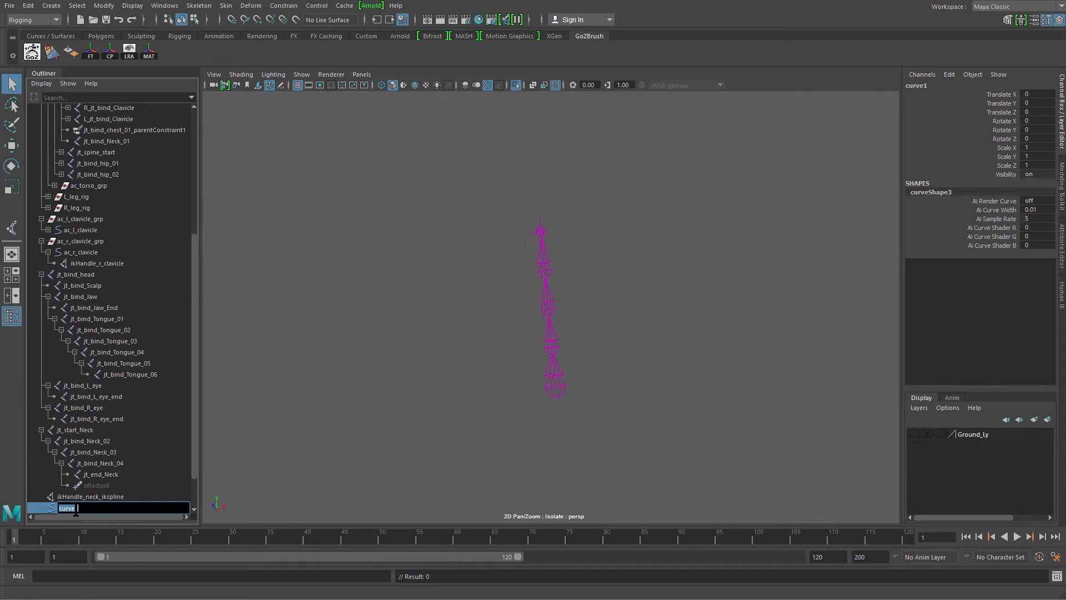
pyautogui.press('Right')
pyautogui.press('BackSpace')
pyautogui.press('BackSpace')
pyautogui.press('BackSpace')
pyautogui.press('BackSpace')
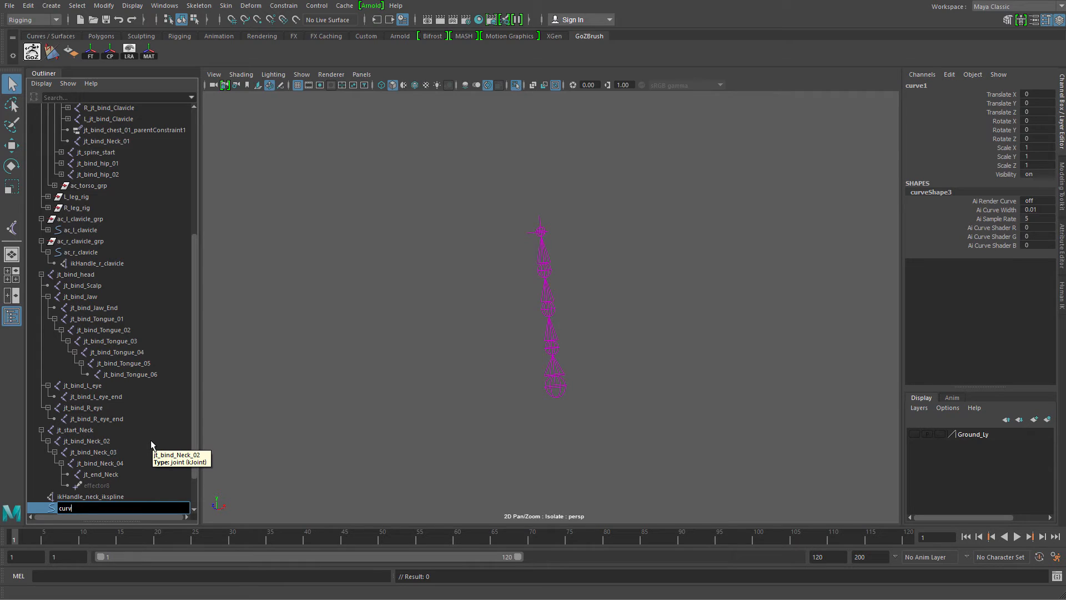
pyautogui.press('BackSpace')
pyautogui.write('rv')
pyautogui.write('neck_iks')
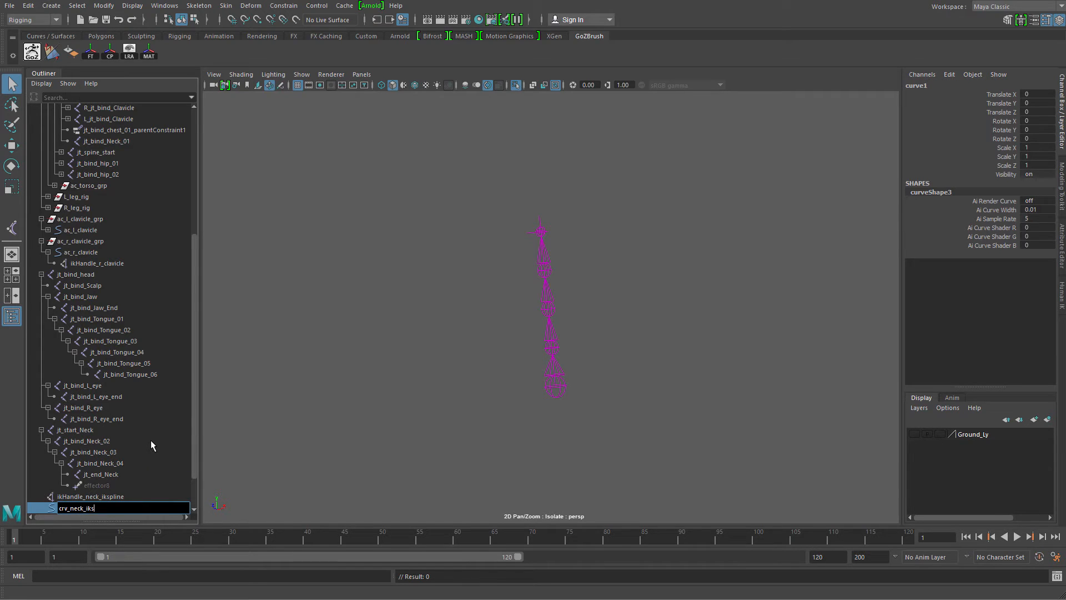
pyautogui.write('pline')
pyautogui.press('Return')
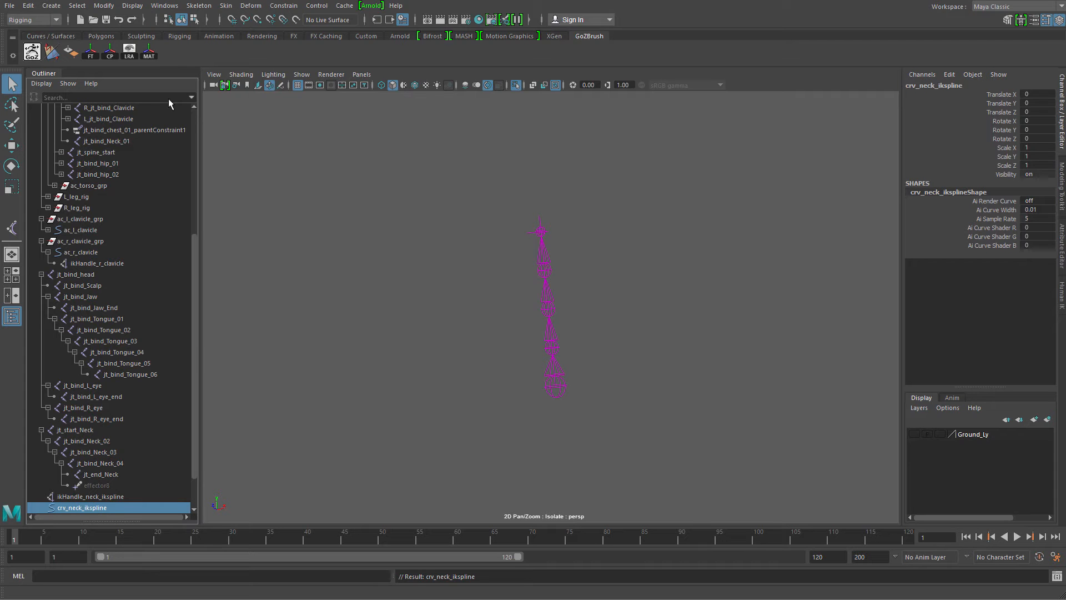
# Step: Exit isolation, try moving crv_neck_ikspline about 4.11 units along X, and undo the move
pyautogui.hotkey('ctrl', '1')
pyautogui.keyDown('alt'); pyautogui.moveTo(601, 354); pyautogui.dragTo(494, 306); pyautogui.keyUp('alt')
pyautogui.click(475, 319)
pyautogui.click(121, 506)
pyautogui.keyDown('alt'); pyautogui.moveTo(532, 250); pyautogui.dragTo(565, 214); pyautogui.keyUp('alt')
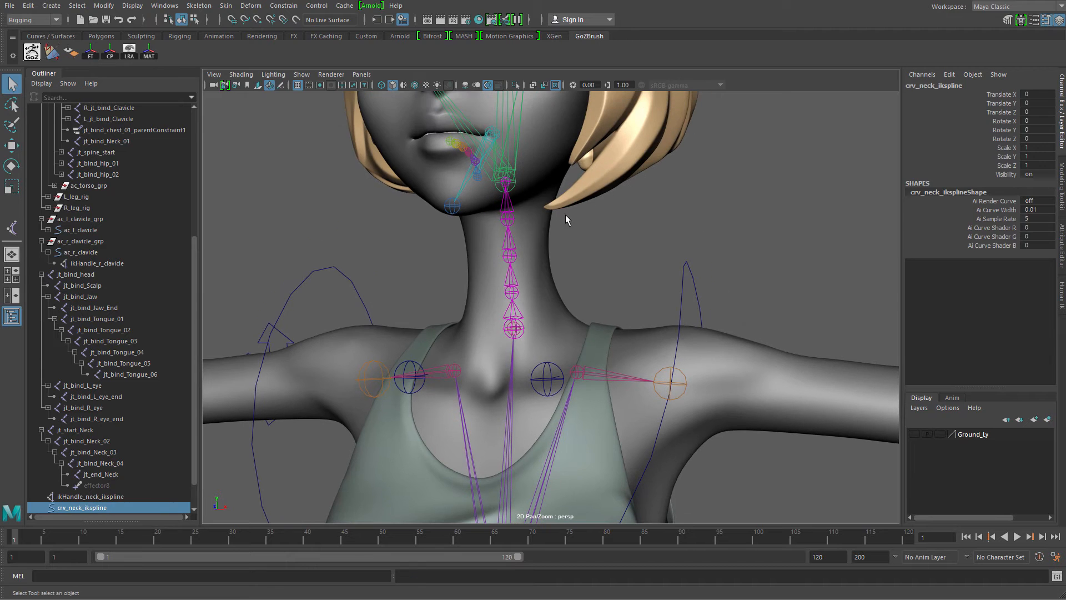
pyautogui.press('w')
pyautogui.moveTo(565, 214); pyautogui.dragTo(627, 201, button='middle')
pyautogui.hotkey('ctrl', 'z')
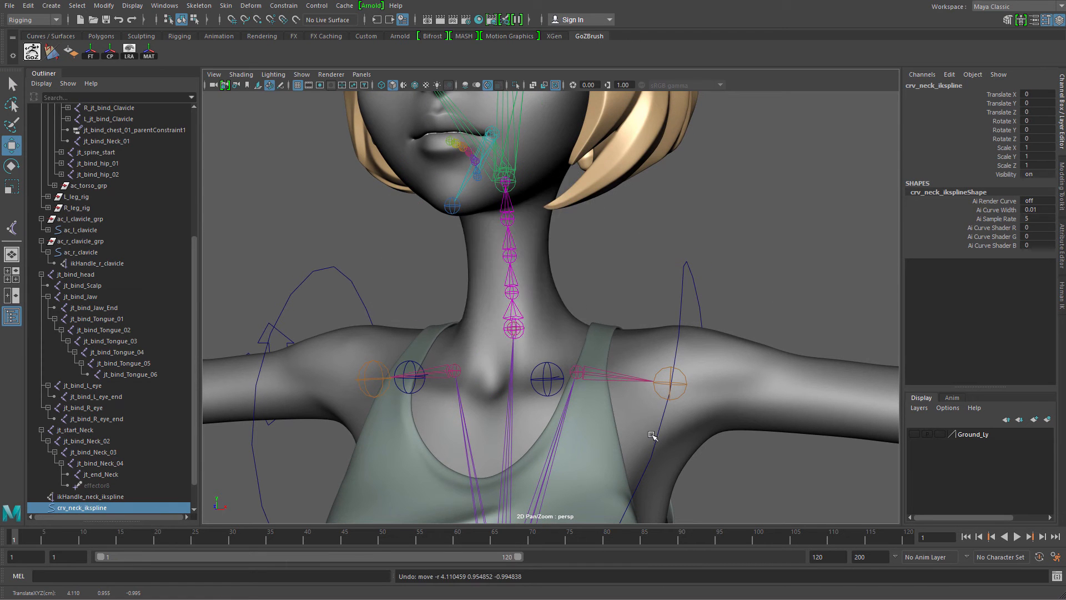
# Step: Isolate crv_neck_ikspline and frame it in the view
pyautogui.keyDown('alt'); pyautogui.moveTo(652, 435); pyautogui.dragTo(432, 393, button='right'); pyautogui.keyUp('alt')
pyautogui.keyDown('alt'); pyautogui.moveTo(432, 393); pyautogui.dragTo(450, 183, button='middle'); pyautogui.keyUp('alt')
pyautogui.keyDown('alt'); pyautogui.moveTo(563, 345); pyautogui.dragTo(516, 426, button='right'); pyautogui.keyUp('alt')
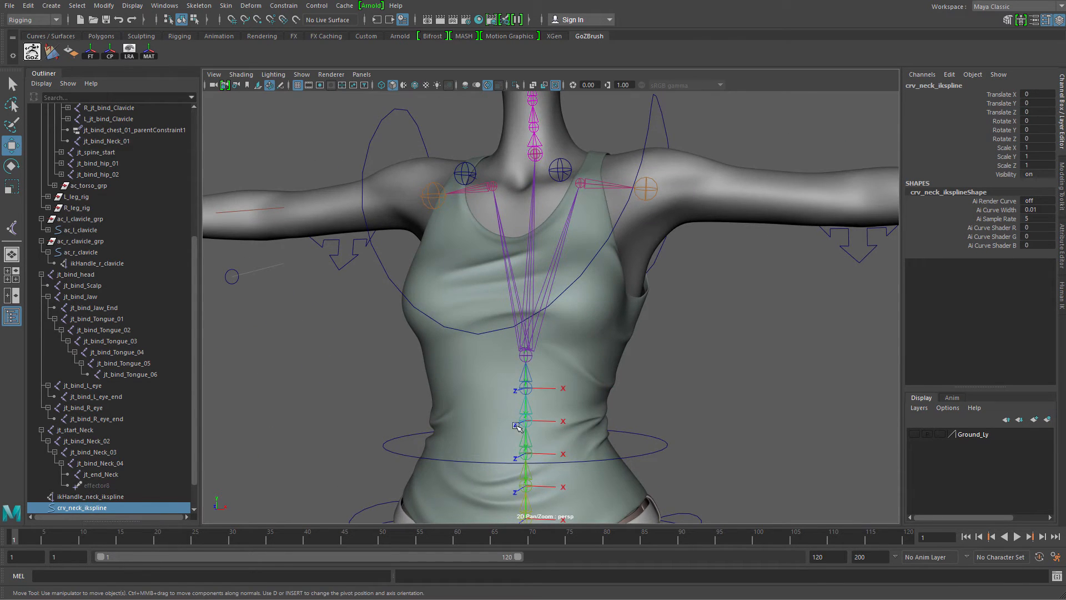
pyautogui.keyDown('alt'); pyautogui.moveTo(534, 369); pyautogui.dragTo(525, 335, button='middle'); pyautogui.keyUp('alt')
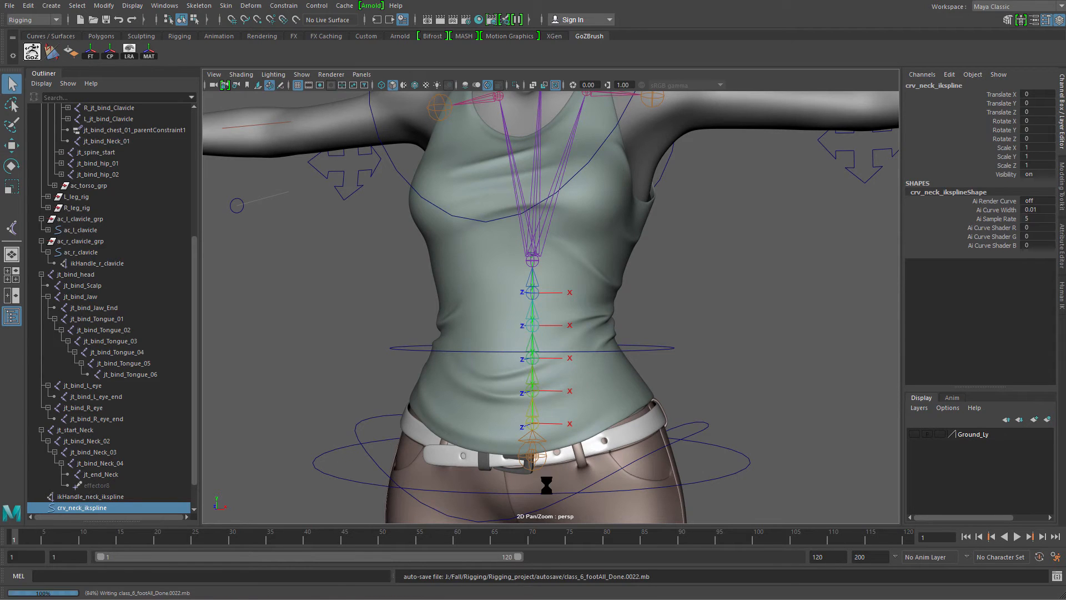
pyautogui.hotkey('ctrl', '1')
pyautogui.press('f')
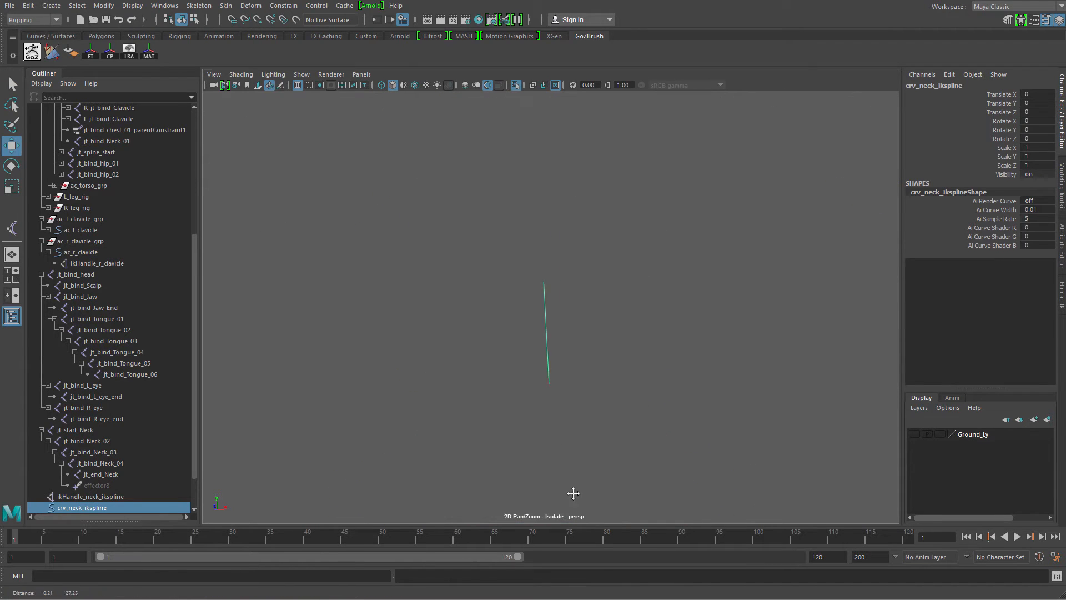
pyautogui.press('q')
pyautogui.moveTo(643, 250); pyautogui.dragTo(561, 318)
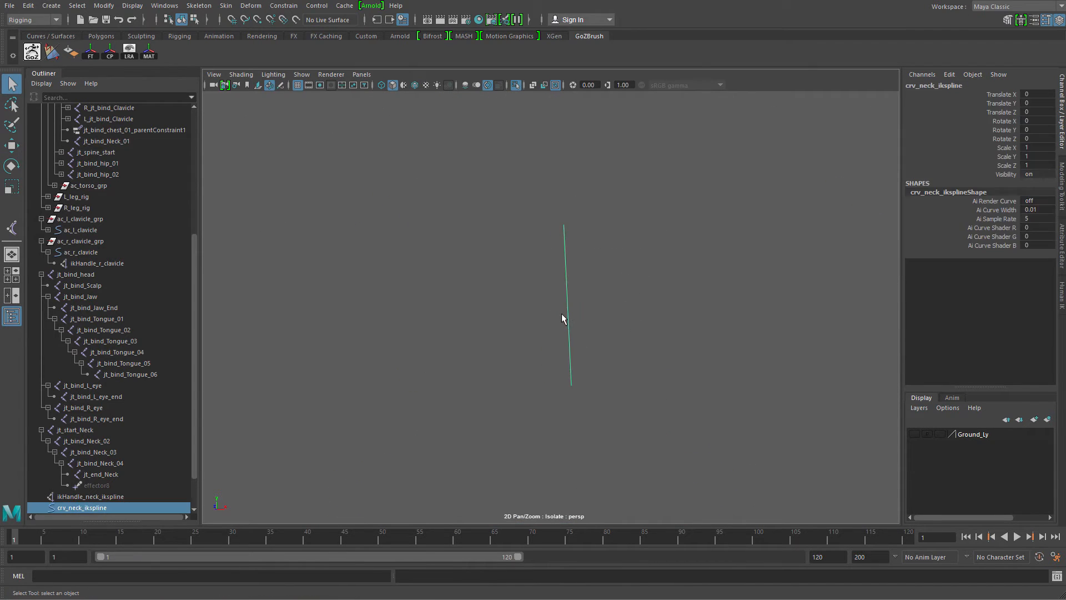
# Step: Create a cluster deformer on the two upper control vertices of crv_neck_ikspline
pyautogui.press('F8')
pyautogui.moveTo(490, 157); pyautogui.dragTo(612, 295)
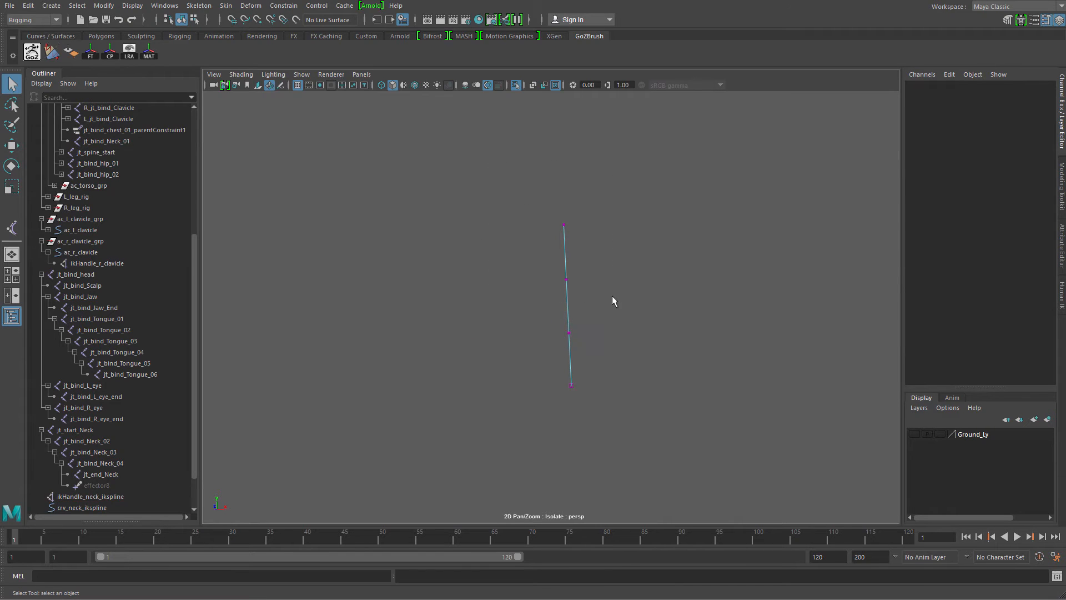
pyautogui.click(253, 6)
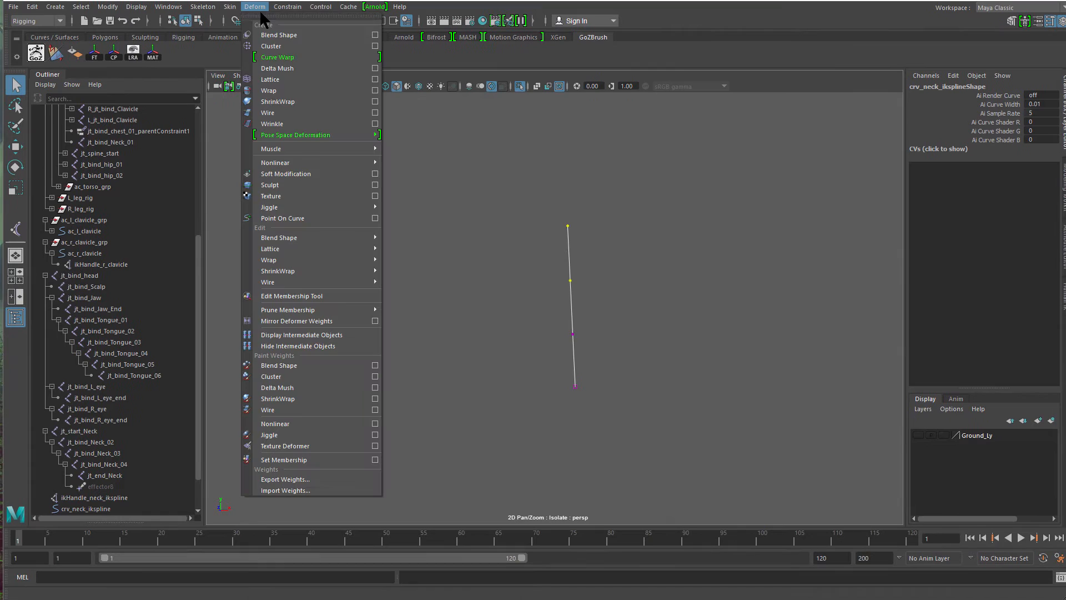
pyautogui.click(271, 45)
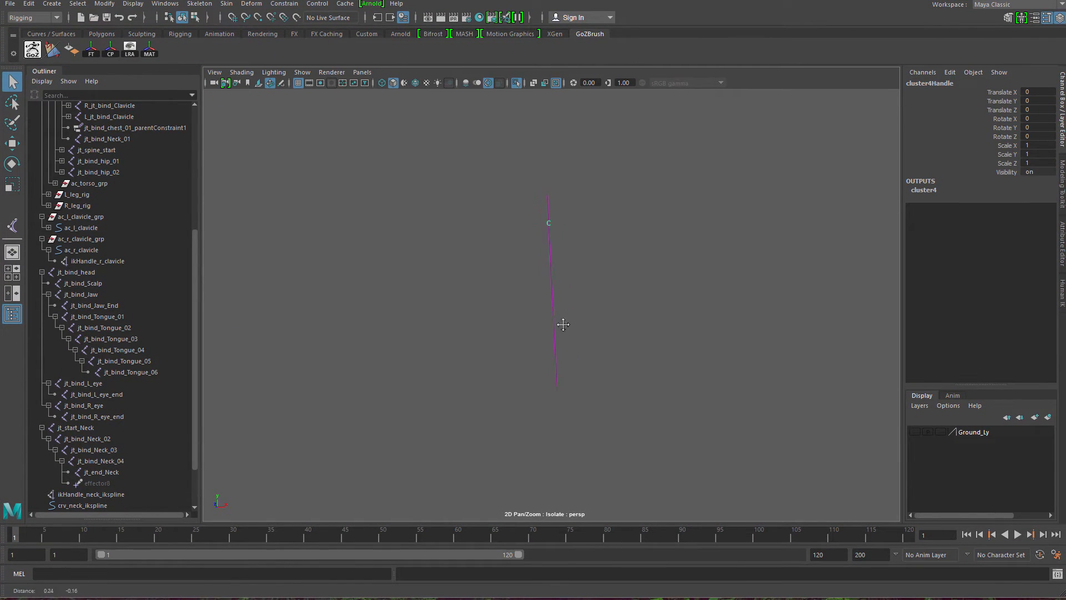
# Step: Create a second cluster deformer on the two lower control vertices of crv_neck_ikspline
pyautogui.click(562, 379)
pyautogui.moveTo(473, 327); pyautogui.dragTo(474, 329, button='right')
pyautogui.moveTo(508, 278); pyautogui.dragTo(633, 449)
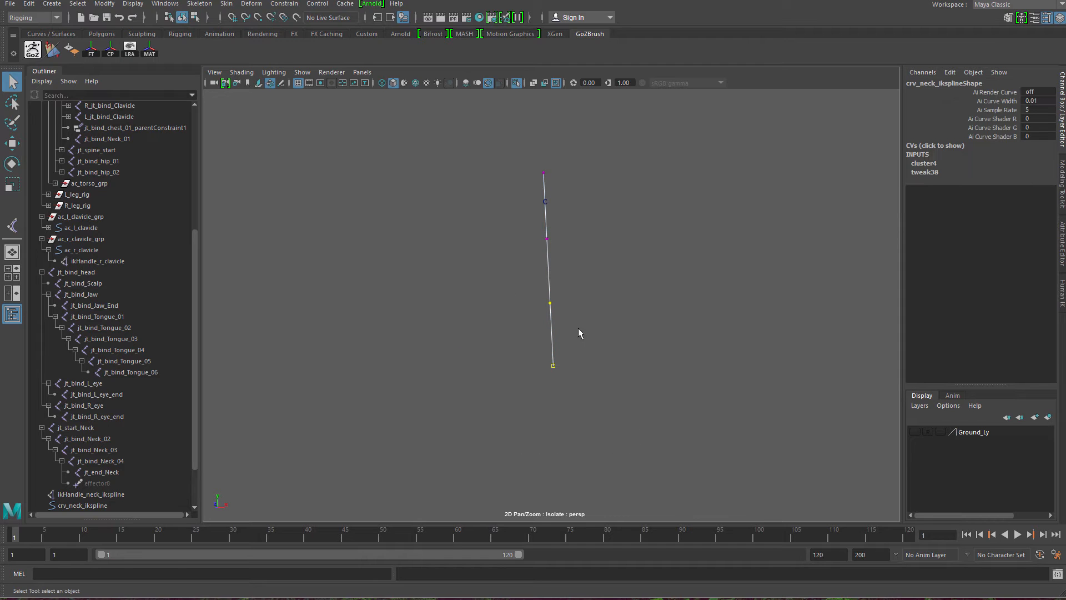
pyautogui.click(292, 6)
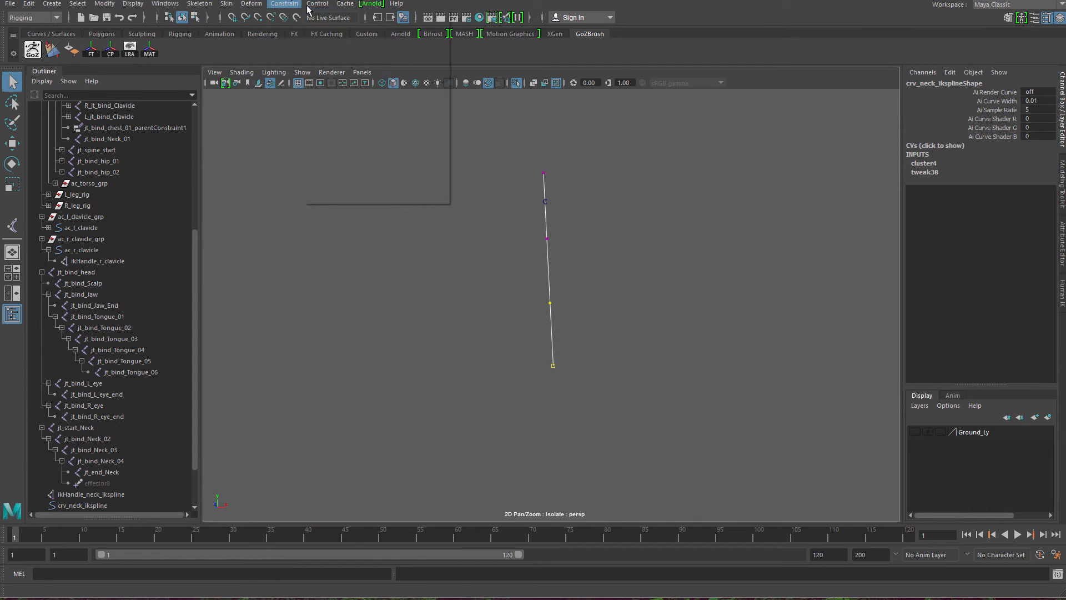
pyautogui.click(252, 3)
pyautogui.click(277, 39)
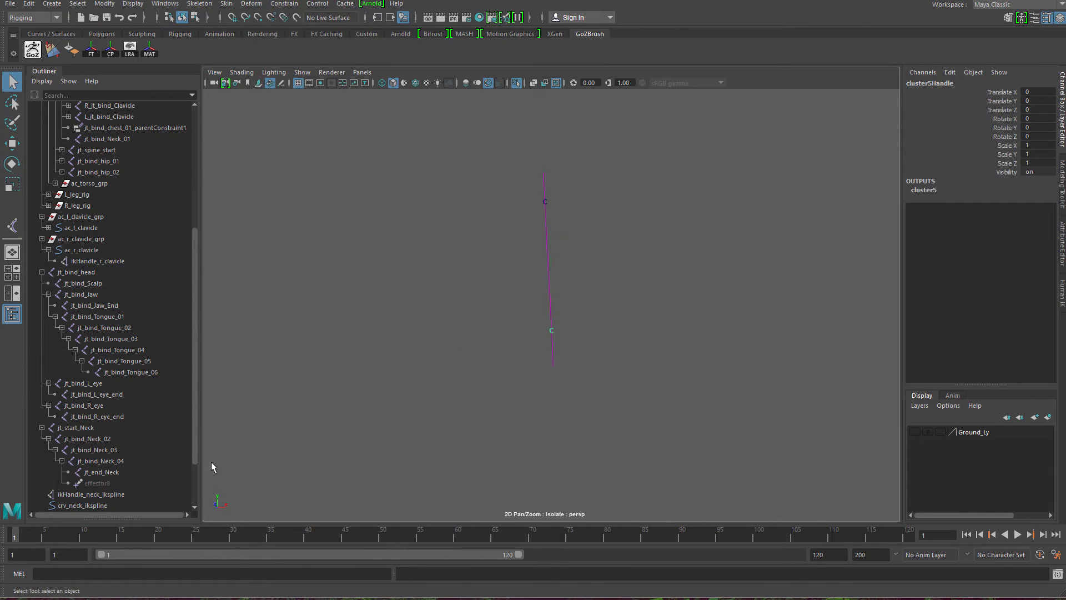
# Step: Rename the upper cluster handle cluster4Handle as cluster_neck_top
pyautogui.scroll(-2, 139, 472)
pyautogui.doubleClick(84, 450)
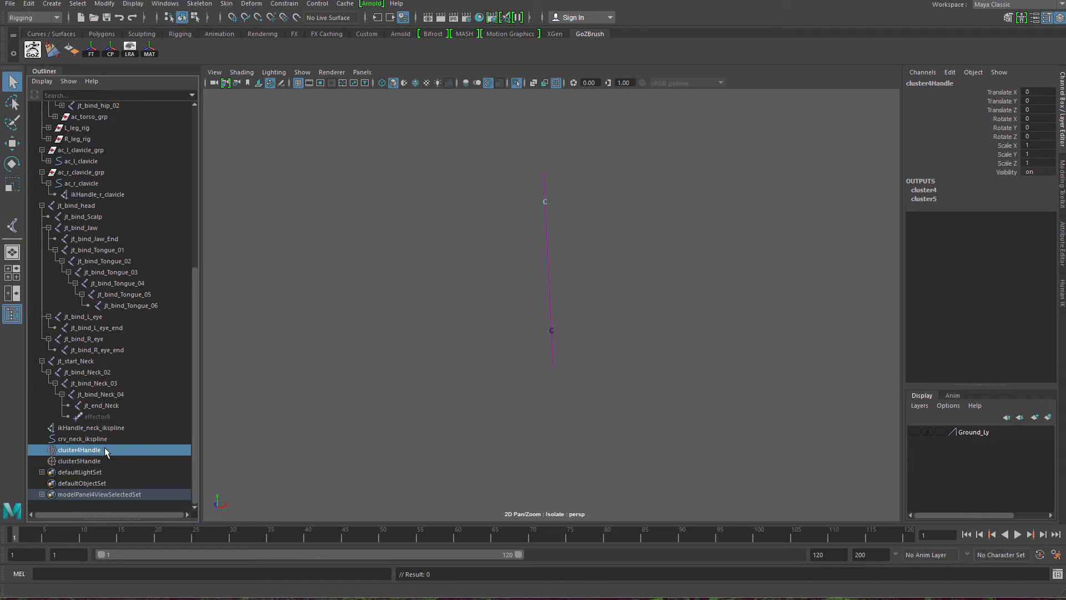
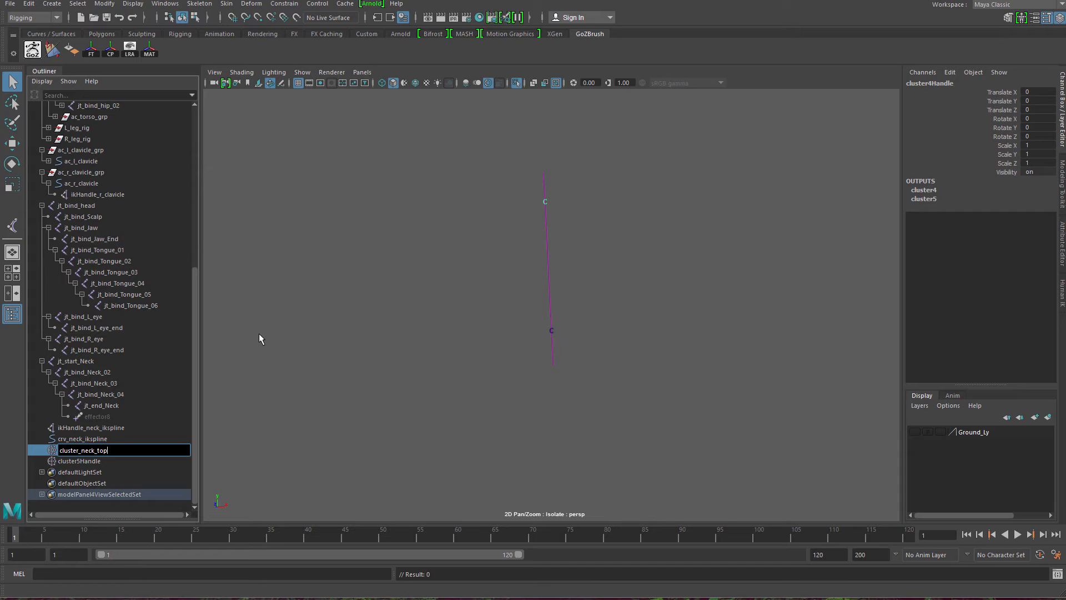
pyautogui.press('Return')
# Step: Rename the lower cluster handle cluster5Handle as cluster_neck_bottom, correcting any typing error in the name
pyautogui.click(84, 461)
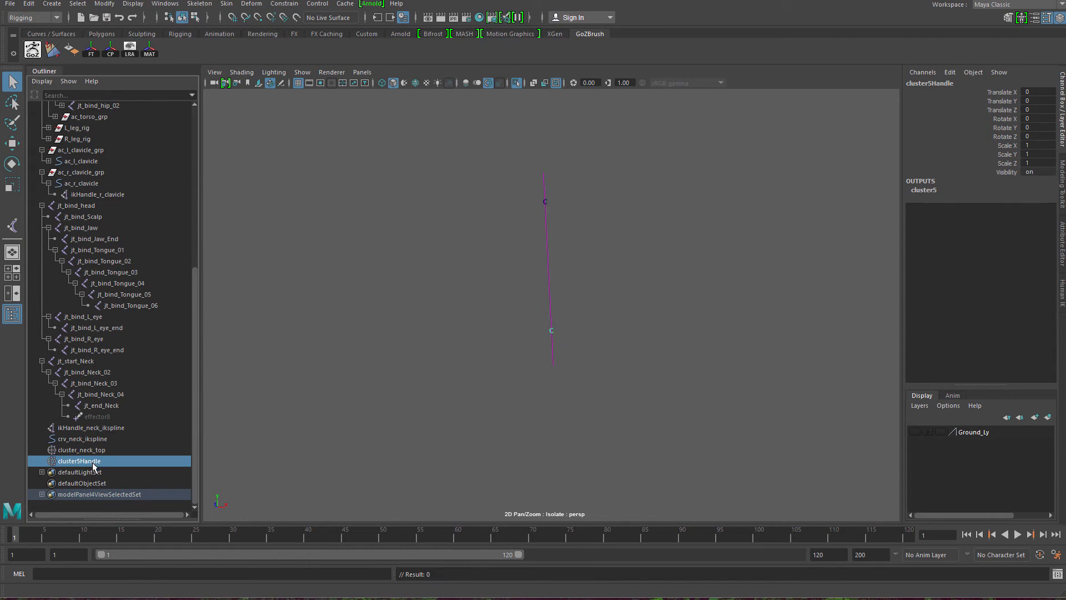
pyautogui.doubleClick(92, 464)
pyautogui.write('cluster')
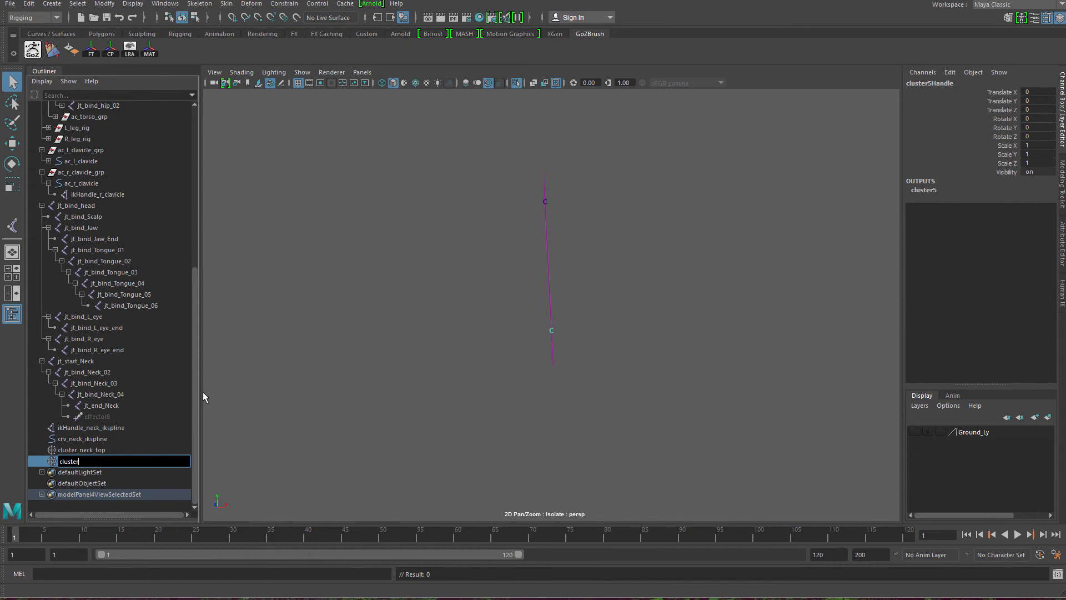
pyautogui.write('_neck_bottpm')
pyautogui.press('Return')
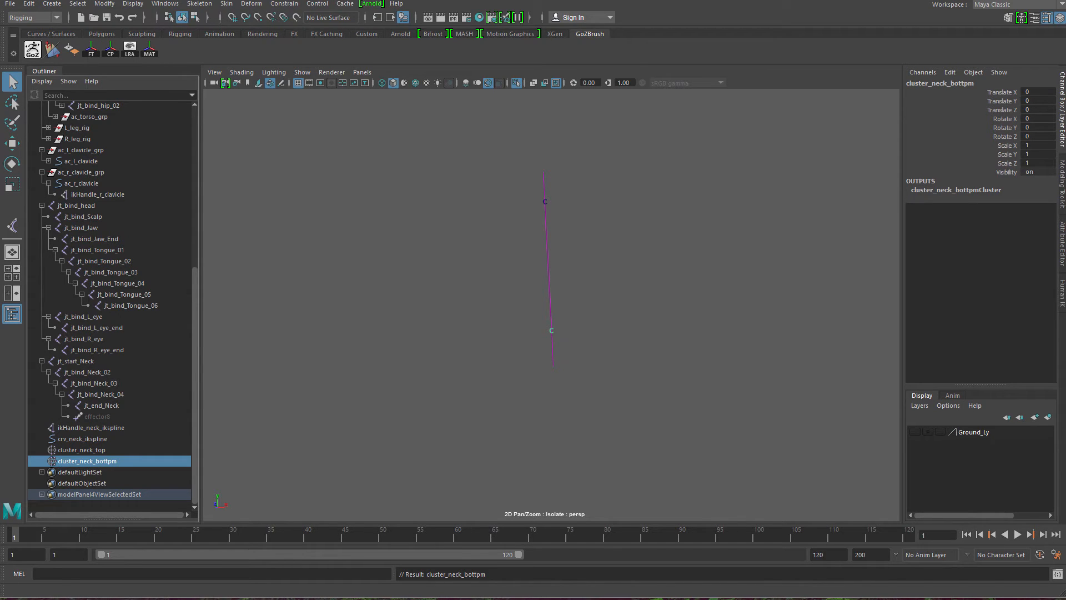
pyautogui.click(114, 460)
pyautogui.moveTo(114, 459); pyautogui.dragTo(118, 461)
pyautogui.doubleClick(114, 460)
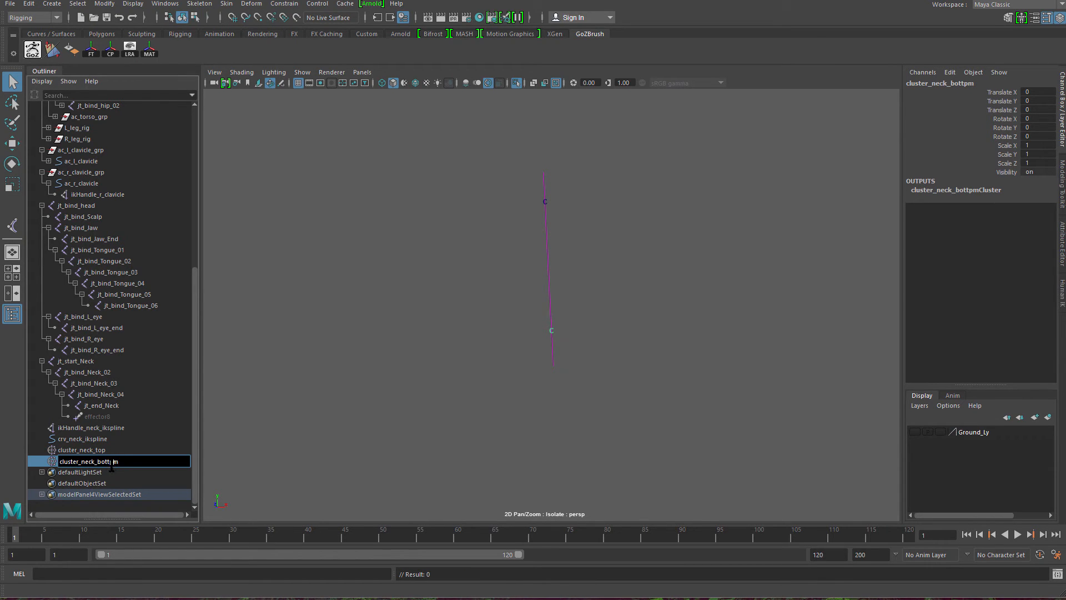
pyautogui.press('BackSpace')
pyautogui.press('BackSpace')
pyautogui.write('om')
pyautogui.press('Return')
# Step: Clear the selection and exit isolation to show the whole character again
pyautogui.keyDown('alt'); pyautogui.moveTo(704, 343); pyautogui.dragTo(692, 331, button='middle'); pyautogui.keyUp('alt')
pyautogui.click(368, 402)
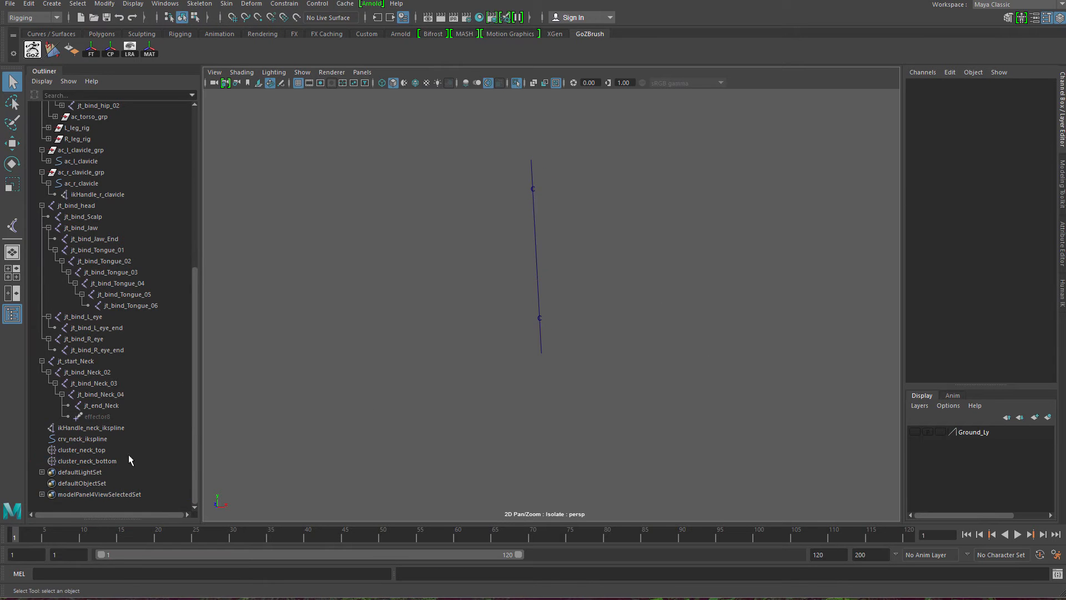
pyautogui.hotkey('ctrl', '1')
pyautogui.keyDown('alt'); pyautogui.moveTo(543, 321); pyautogui.dragTo(541, 367); pyautogui.keyUp('alt')
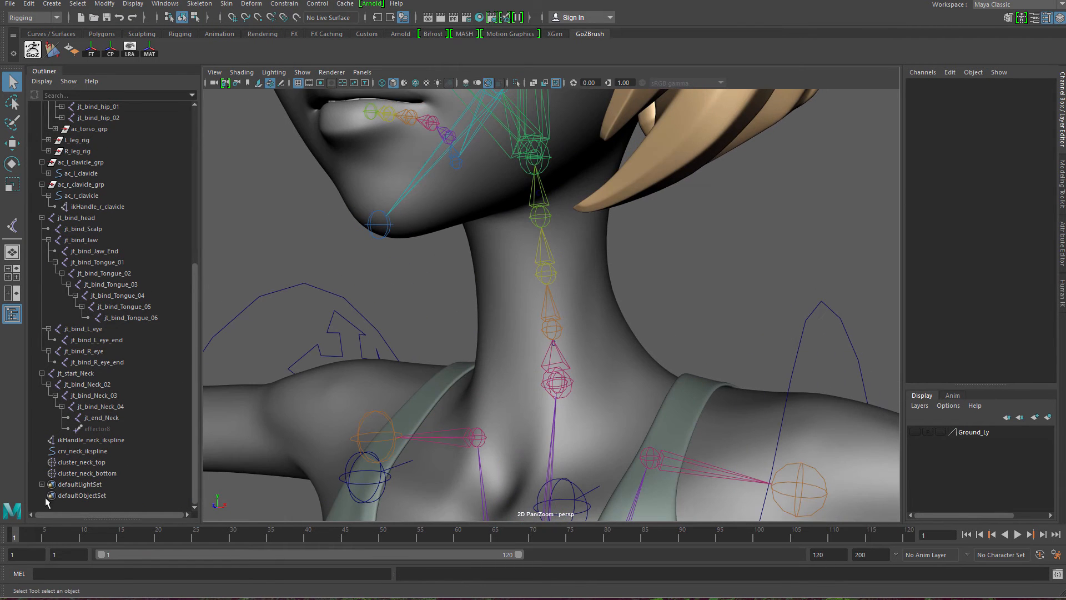
# Step: Try moving cluster_neck_top to test how the neck joints follow, and undo the move
pyautogui.moveTo(97, 463); pyautogui.dragTo(99, 474)
pyautogui.scroll(-3, 535, 260)
pyautogui.keyDown('alt'); pyautogui.moveTo(535, 260); pyautogui.dragTo(570, 268); pyautogui.keyUp('alt')
pyautogui.click(116, 462)
pyautogui.press('w')
pyautogui.keyDown('alt'); pyautogui.moveTo(574, 199); pyautogui.dragTo(627, 272); pyautogui.keyUp('alt')
pyautogui.hotkey('ctrl', 'z')
pyautogui.scroll(-6, 605, 409)
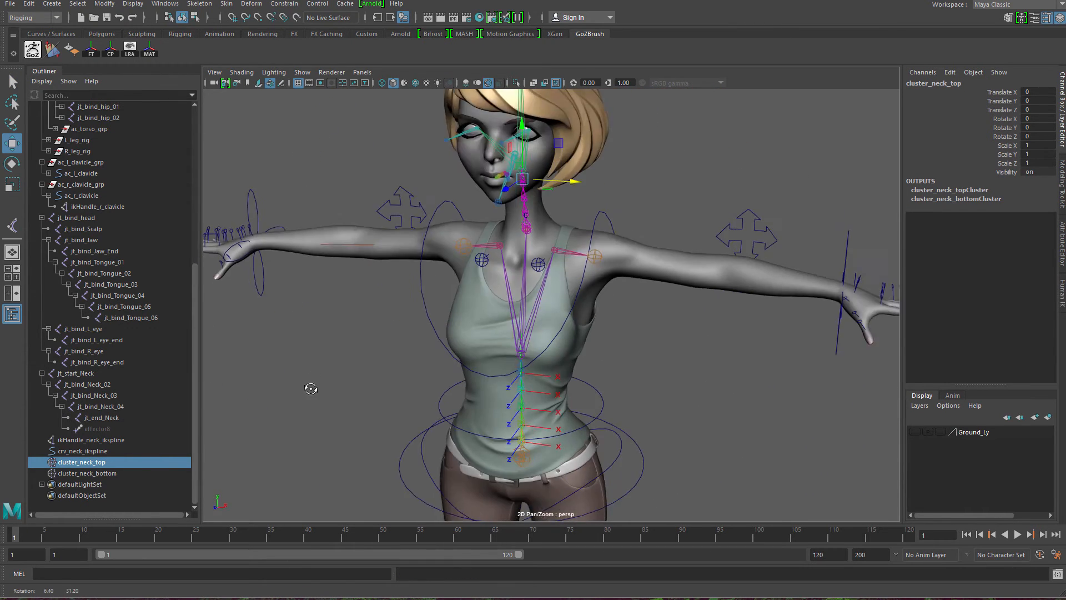
# Step: Create a NURBS circle at the origin and rename it ac_neck_01
pyautogui.click(53, 4)
pyautogui.moveTo(72, 27)
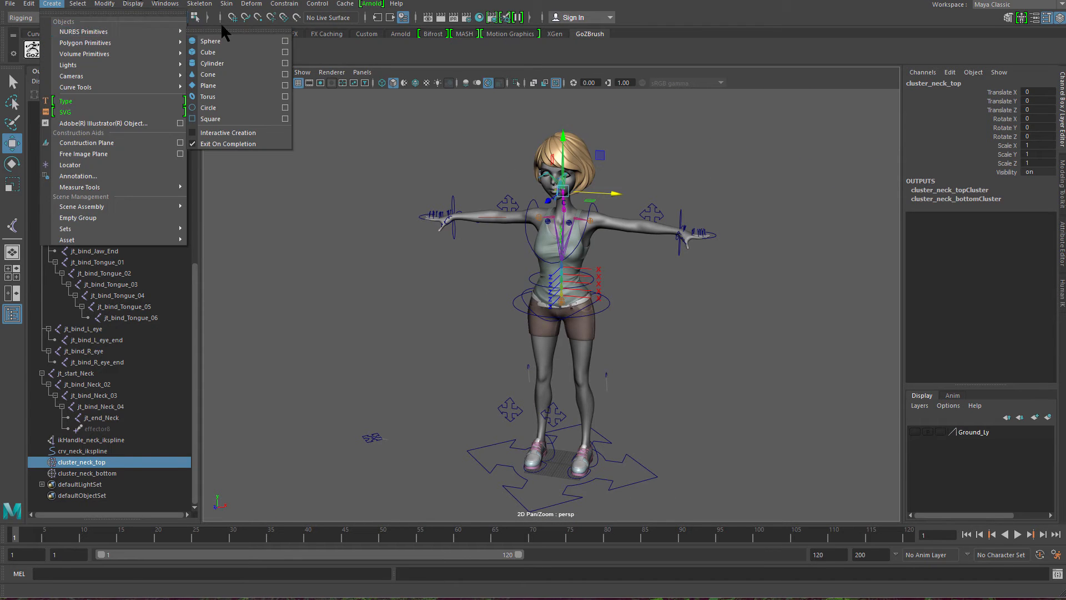
pyautogui.click(238, 106)
pyautogui.press('f')
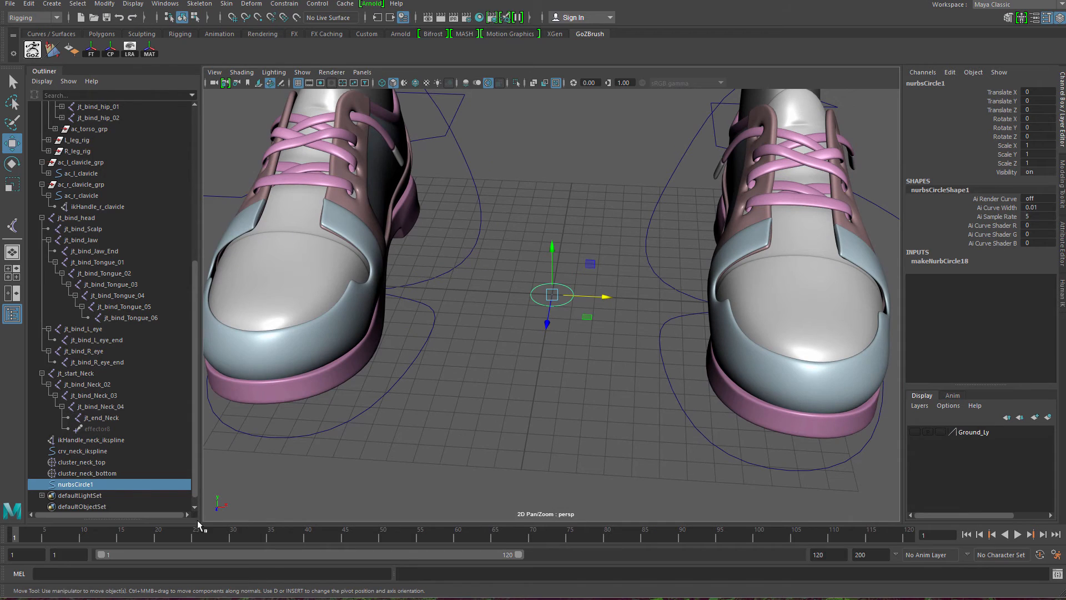
pyautogui.doubleClick(101, 482)
pyautogui.write('a')
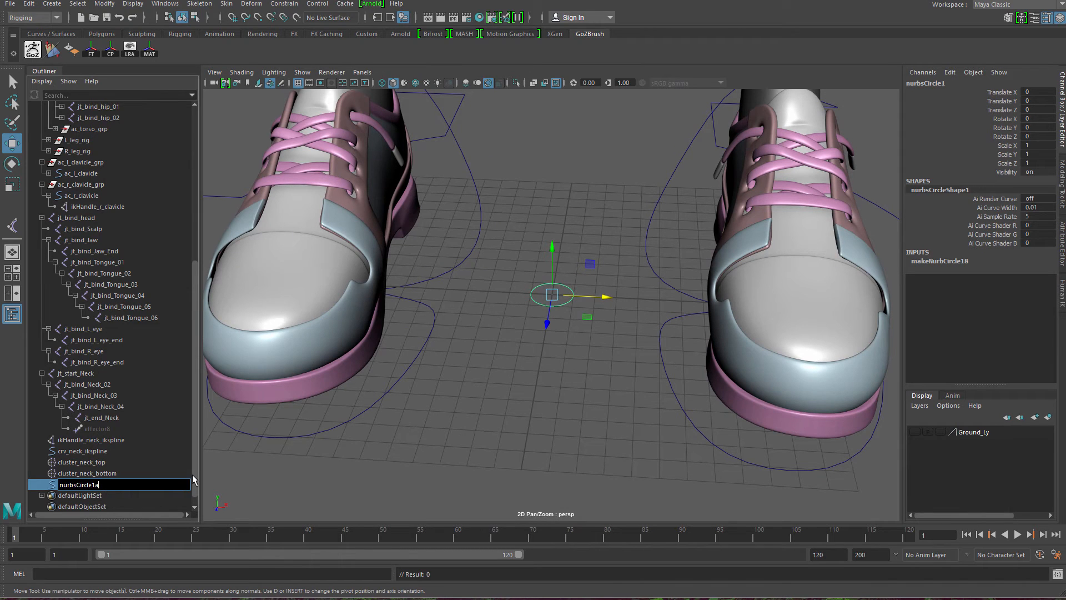
pyautogui.write('d')
pyautogui.press('Return')
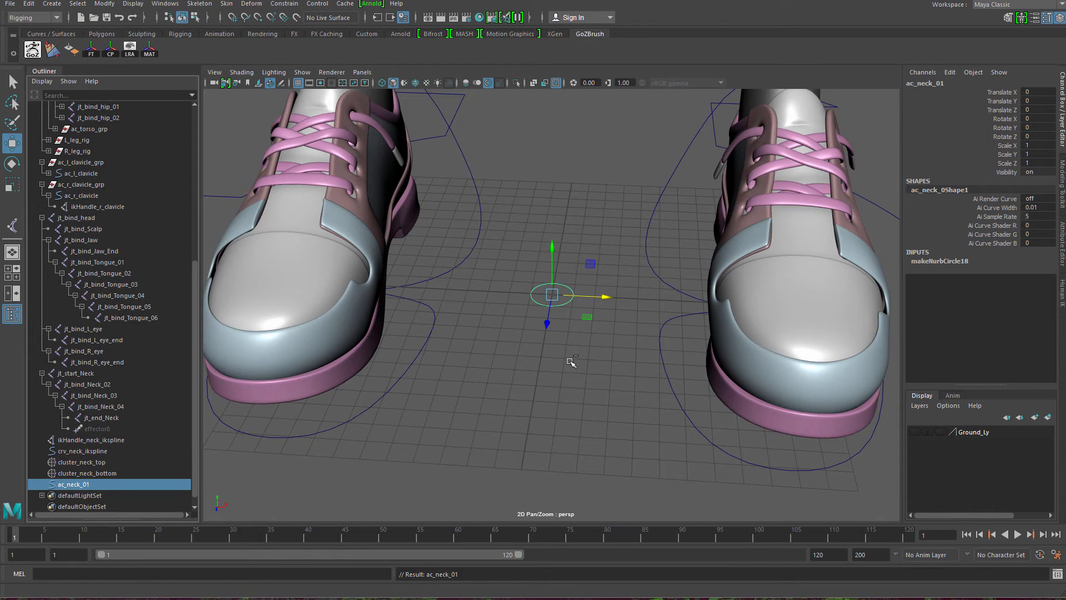
# Step: Duplicate the ac_neck_01 circle twice
pyautogui.hotkey('ctrl', 'd')
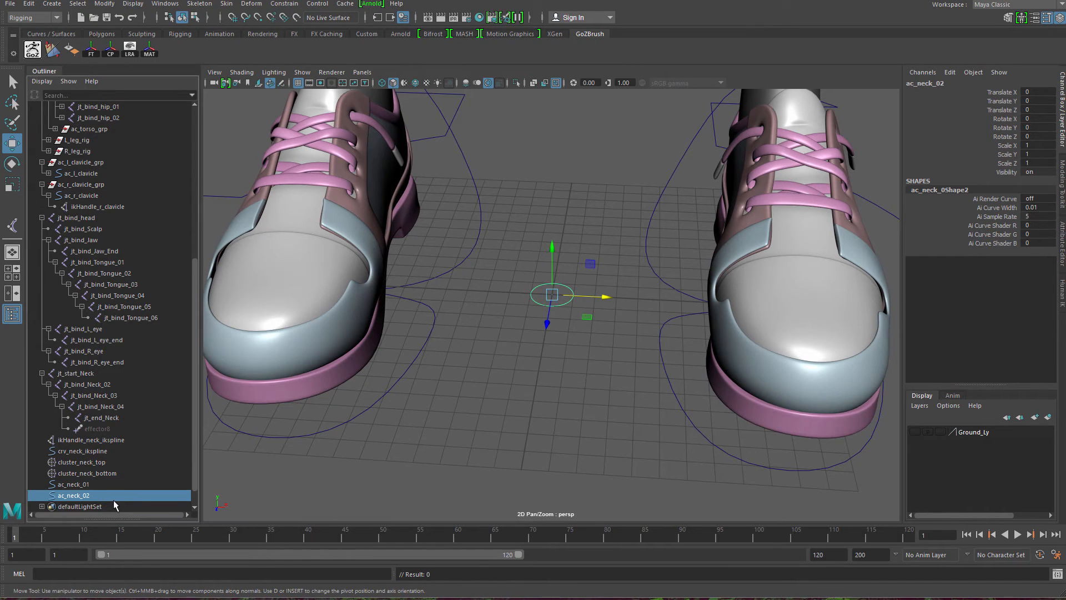
pyautogui.hotkey('ctrl', 'd')
# Step: Group ac_neck_01 by itself and rename the new group ac_neck_01_grp
pyautogui.click(121, 484)
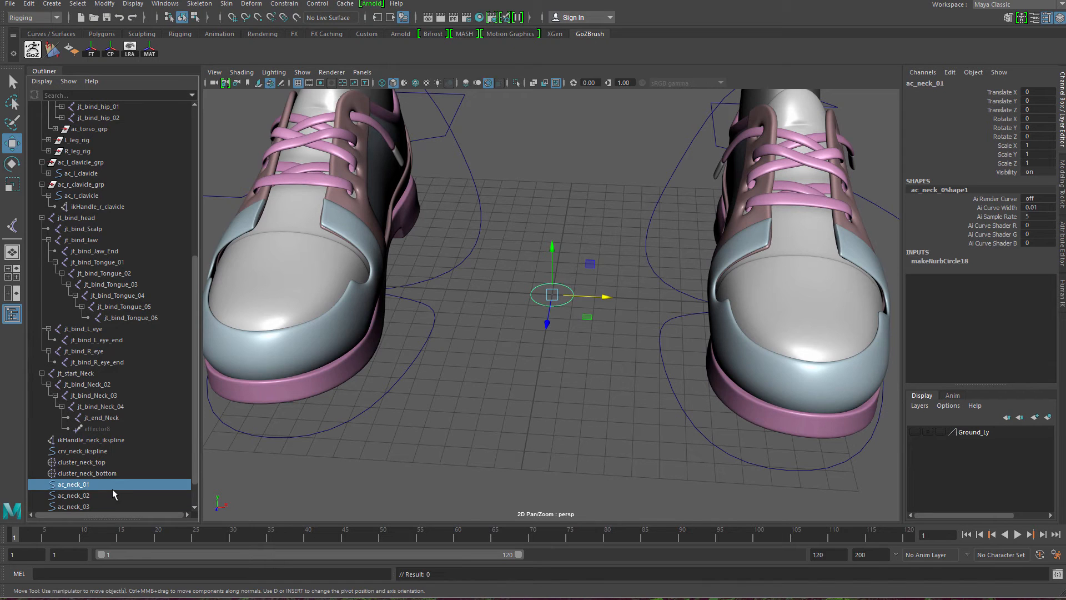
pyautogui.hotkey('ctrl', 'g')
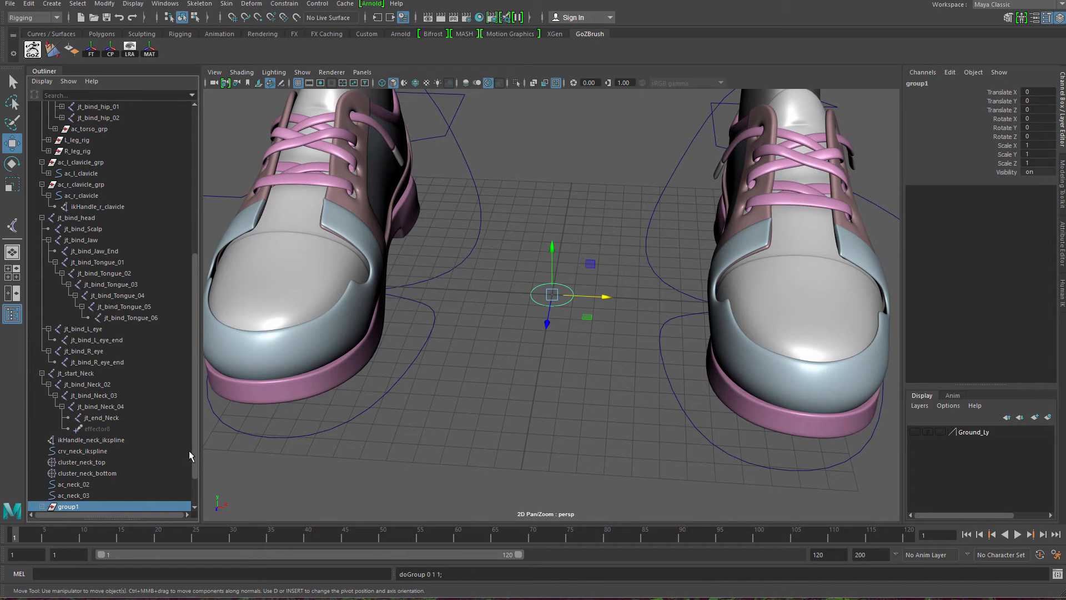
pyautogui.scroll(-2, 195, 455)
pyautogui.click(88, 473)
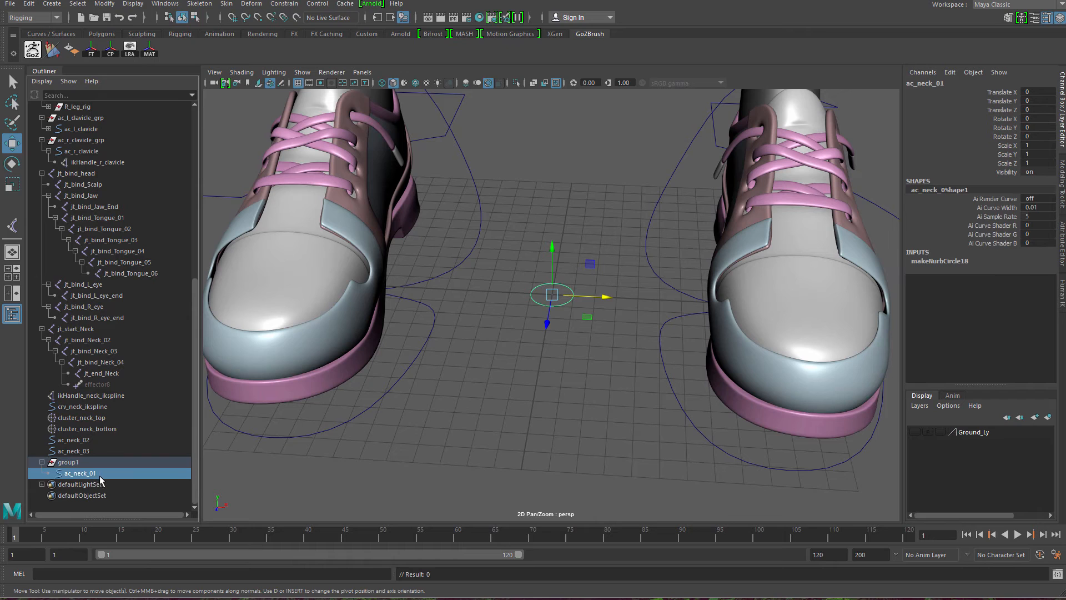
pyautogui.doubleClick(101, 475)
pyautogui.hotkey('ctrl', 'c')
pyautogui.doubleClick(102, 461)
pyautogui.hotkey('ctrl', 'v')
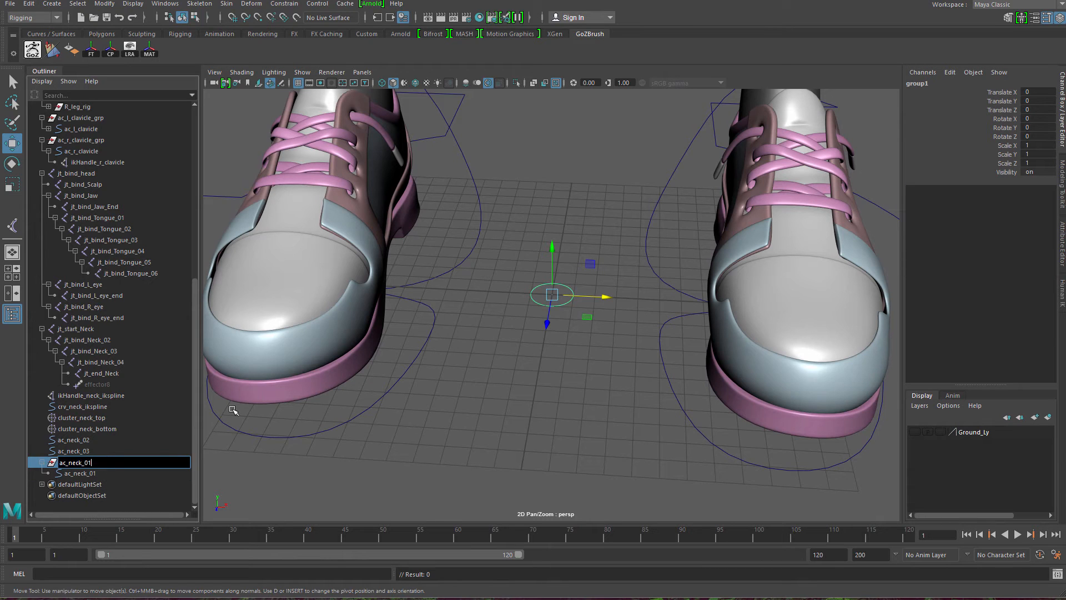
pyautogui.write('_grp')
pyautogui.press('Return')
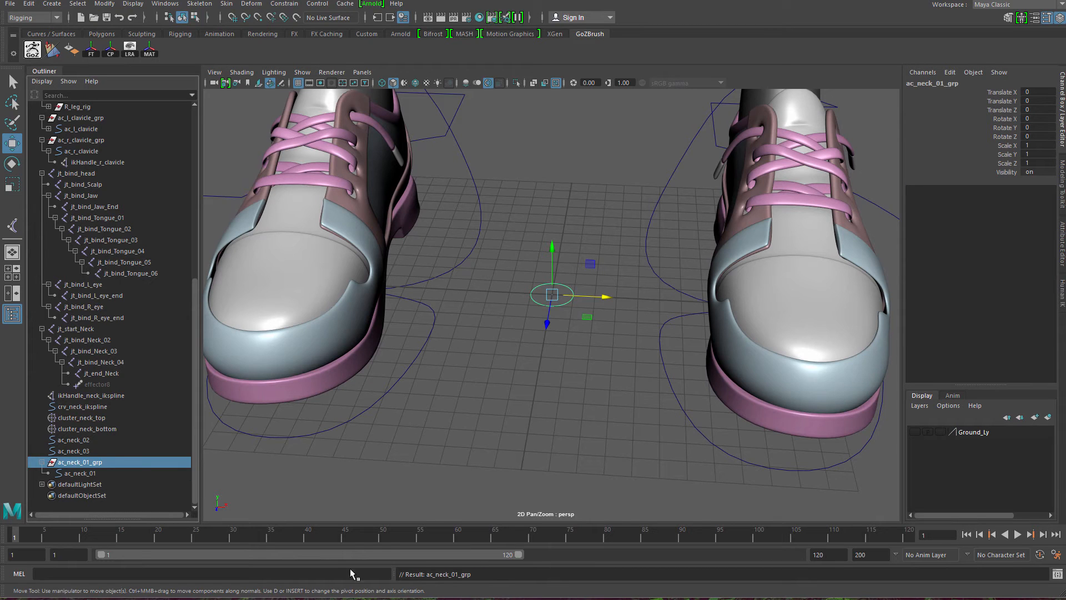
# Step: Delete the duplicate circles ac_neck_02 and ac_neck_03
pyautogui.doubleClick(95, 449)
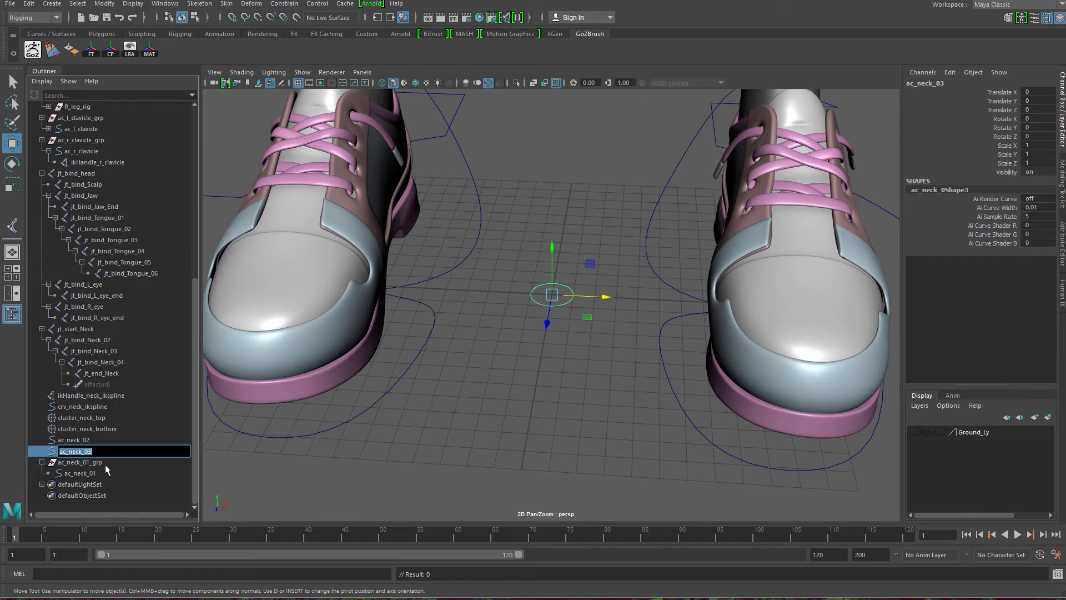
pyautogui.click(104, 464)
pyautogui.click(98, 454)
pyautogui.keyDown('ctrl'); pyautogui.click(100, 450); pyautogui.keyUp('ctrl')
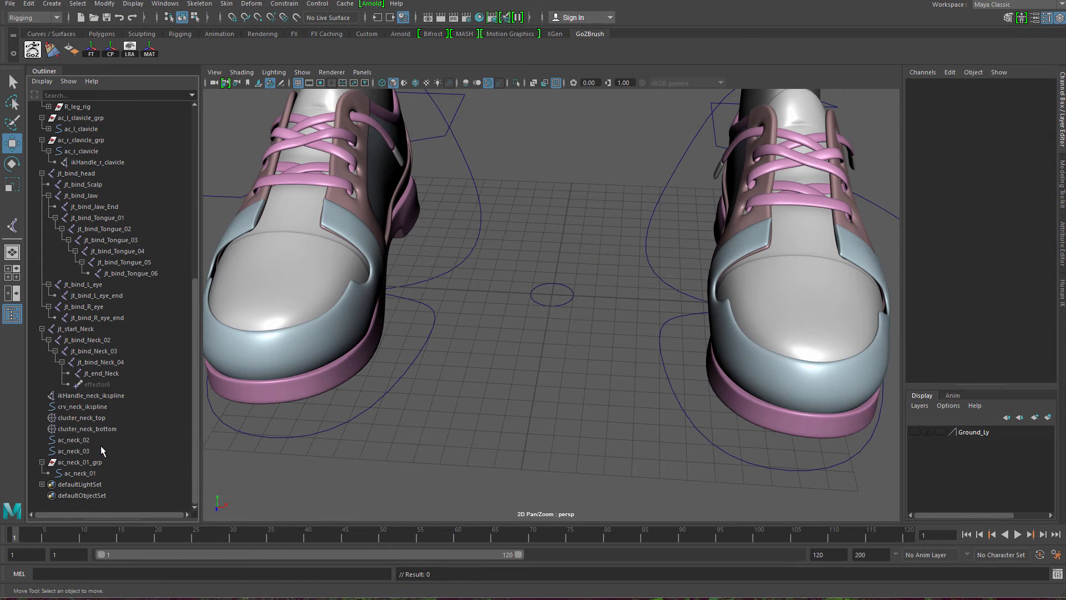
pyautogui.click(97, 440)
pyautogui.keyDown('ctrl'); pyautogui.click(98, 451); pyautogui.keyUp('ctrl')
pyautogui.press('Delete')
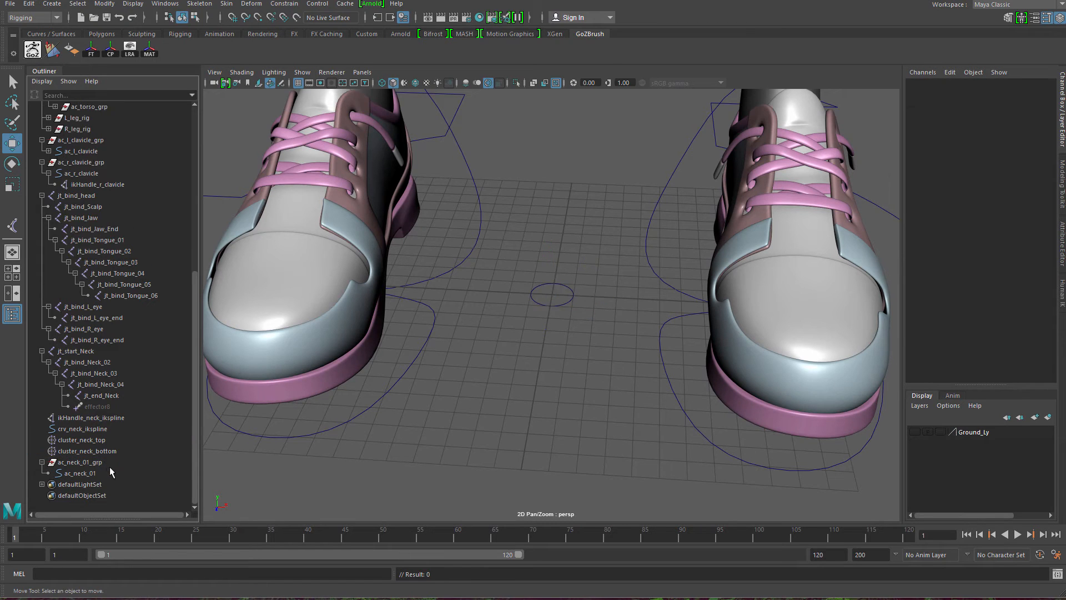
# Step: Align ac_neck_01_grp to the jt_start_Neck joint at the base of the neck
pyautogui.click(104, 462)
pyautogui.keyDown('alt'); pyautogui.moveTo(541, 249); pyautogui.dragTo(518, 314, button='middle'); pyautogui.keyUp('alt')
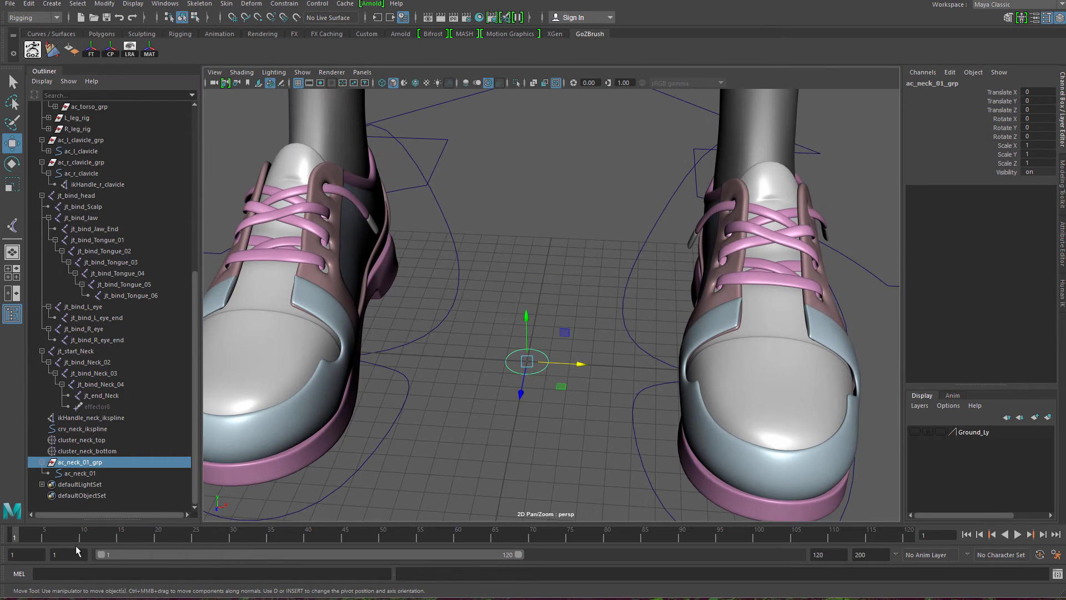
pyautogui.keyDown('alt'); pyautogui.moveTo(428, 326); pyautogui.dragTo(482, 387, button='middle'); pyautogui.keyUp('alt')
pyautogui.keyDown('alt'); pyautogui.moveTo(482, 387); pyautogui.dragTo(375, 289, button='right'); pyautogui.keyUp('alt')
pyautogui.keyDown('alt'); pyautogui.moveTo(375, 288); pyautogui.dragTo(381, 361, button='middle'); pyautogui.keyUp('alt')
pyautogui.keyDown('alt'); pyautogui.moveTo(422, 222); pyautogui.dragTo(394, 255); pyautogui.keyUp('alt')
pyautogui.keyDown('alt'); pyautogui.moveTo(395, 255); pyautogui.dragTo(398, 136, button='middle'); pyautogui.keyUp('alt')
pyautogui.press('f')
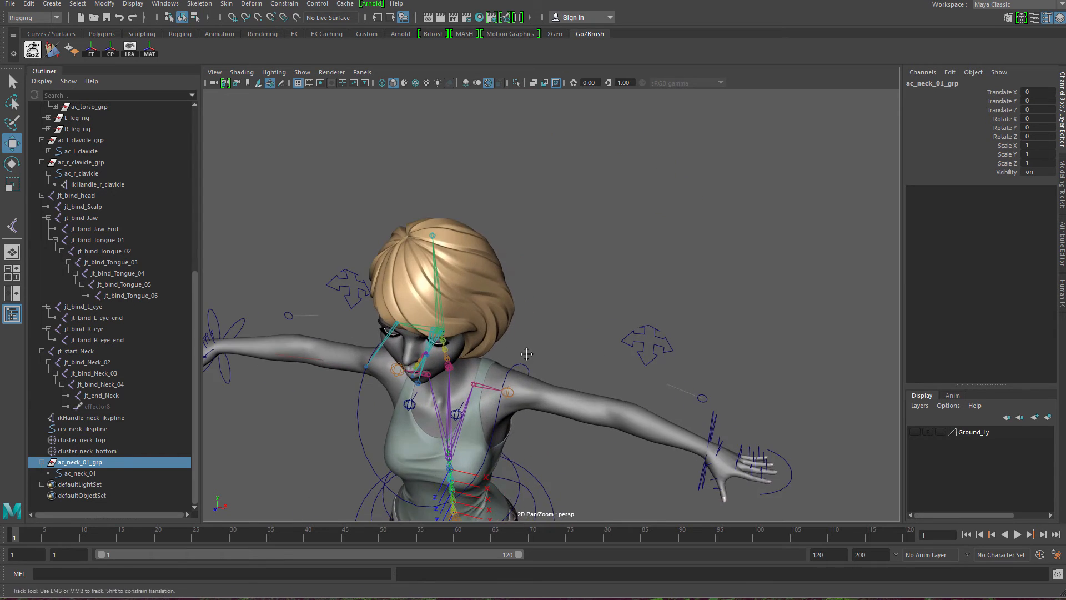
pyautogui.keyDown('alt'); pyautogui.moveTo(284, 376); pyautogui.dragTo(433, 355); pyautogui.keyUp('alt')
pyautogui.keyDown('alt'); pyautogui.moveTo(433, 356); pyautogui.dragTo(494, 333, button='middle'); pyautogui.keyUp('alt')
pyautogui.keyDown('alt'); pyautogui.moveTo(495, 333); pyautogui.dragTo(461, 361, button='right'); pyautogui.keyUp('alt')
pyautogui.keyDown('shift'); pyautogui.click(590, 334); pyautogui.keyUp('shift')
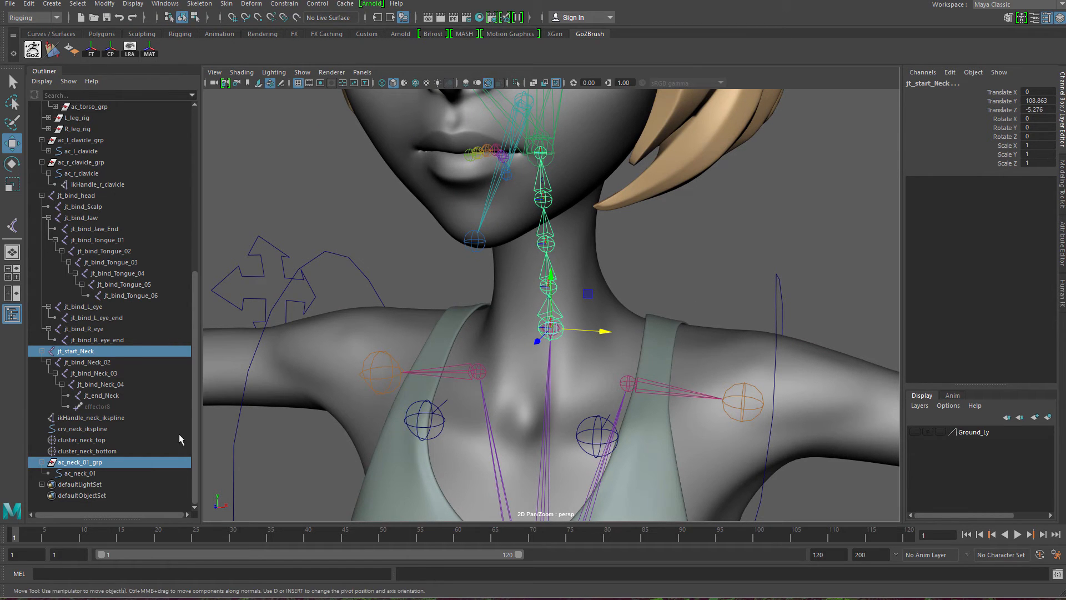
# Step: Isolate the ac_neck_01 circle and scale up its control vertices so the circle surrounds the base of the neck
pyautogui.click(105, 476)
pyautogui.keyDown('alt'); pyautogui.moveTo(602, 317); pyautogui.dragTo(587, 331, button='middle'); pyautogui.keyUp('alt')
pyautogui.hotkey('ctrl', '1')
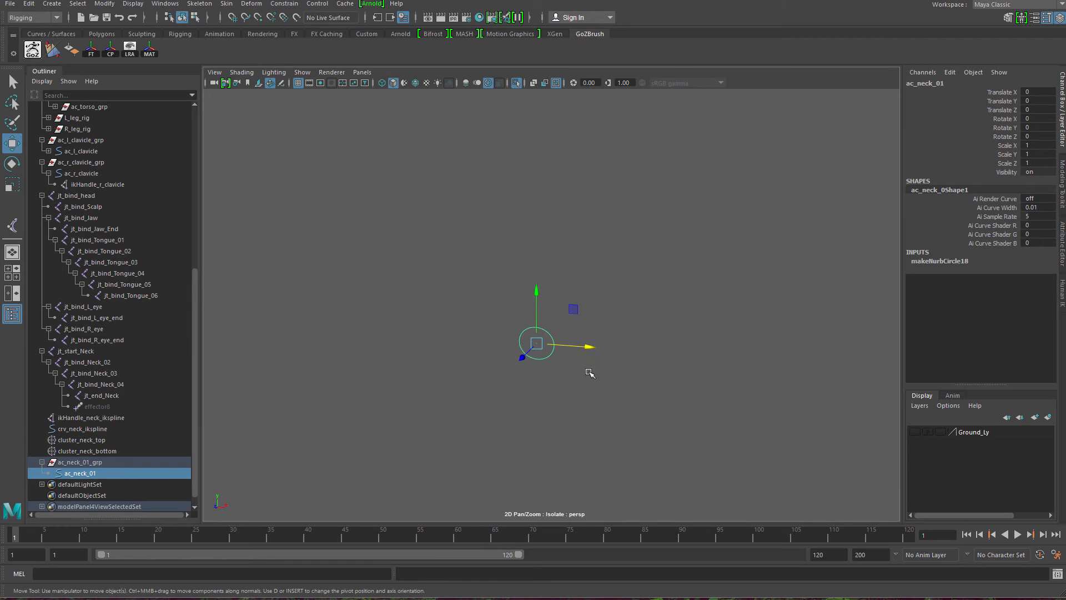
pyautogui.moveTo(588, 370); pyautogui.dragTo(470, 389, button='right')
pyautogui.moveTo(434, 269); pyautogui.dragTo(531, 353)
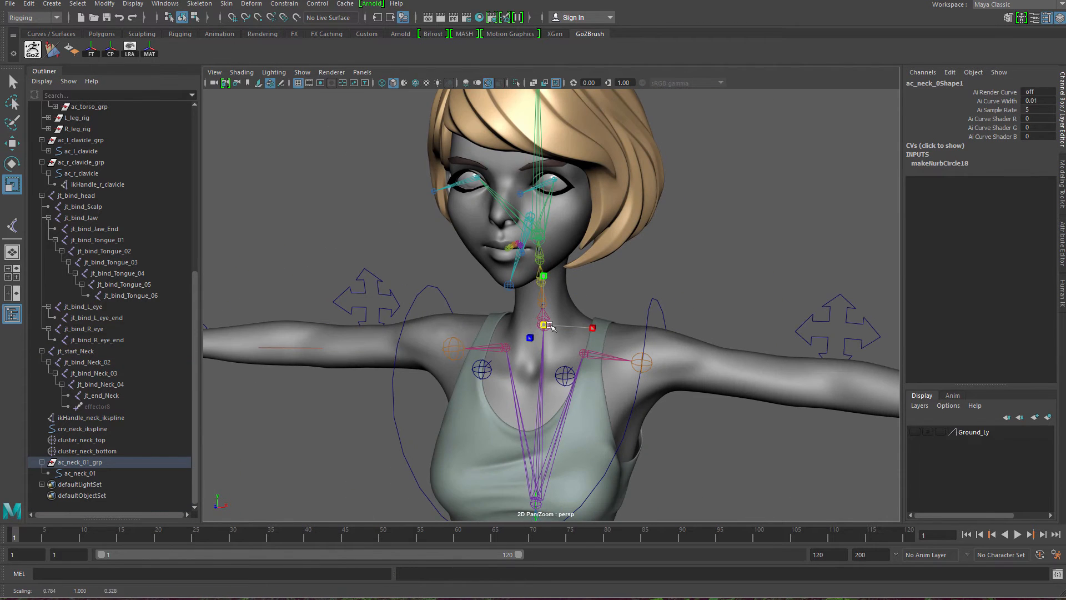
pyautogui.moveTo(602, 331); pyautogui.dragTo(620, 333)
pyautogui.press('e')
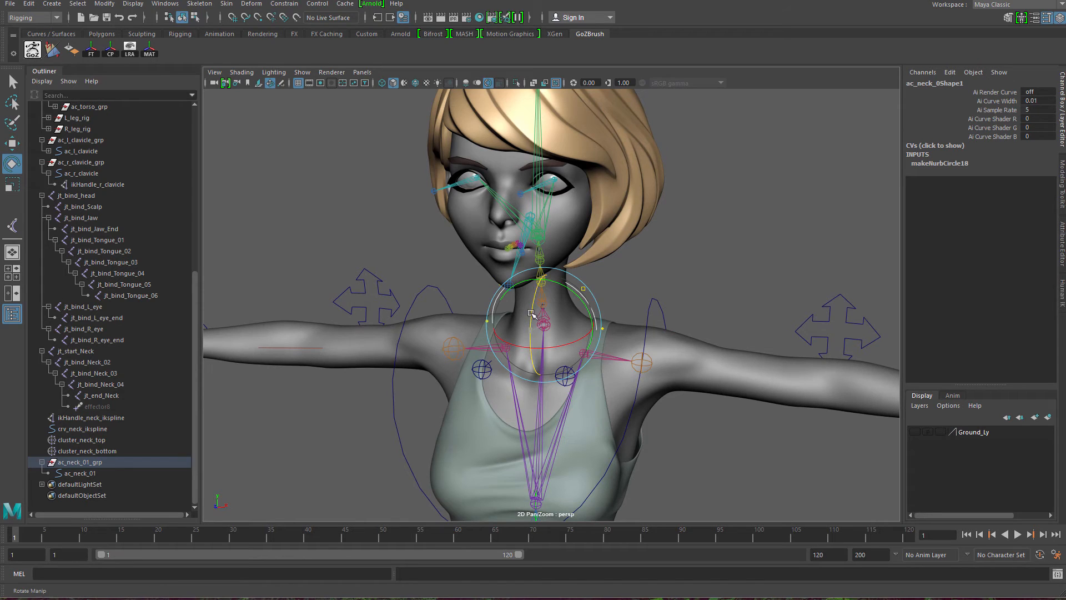
# Step: Adjust the ac_neck_01 circle's control vertices with soft selection so the circle fits around the neck base
pyautogui.press('f')
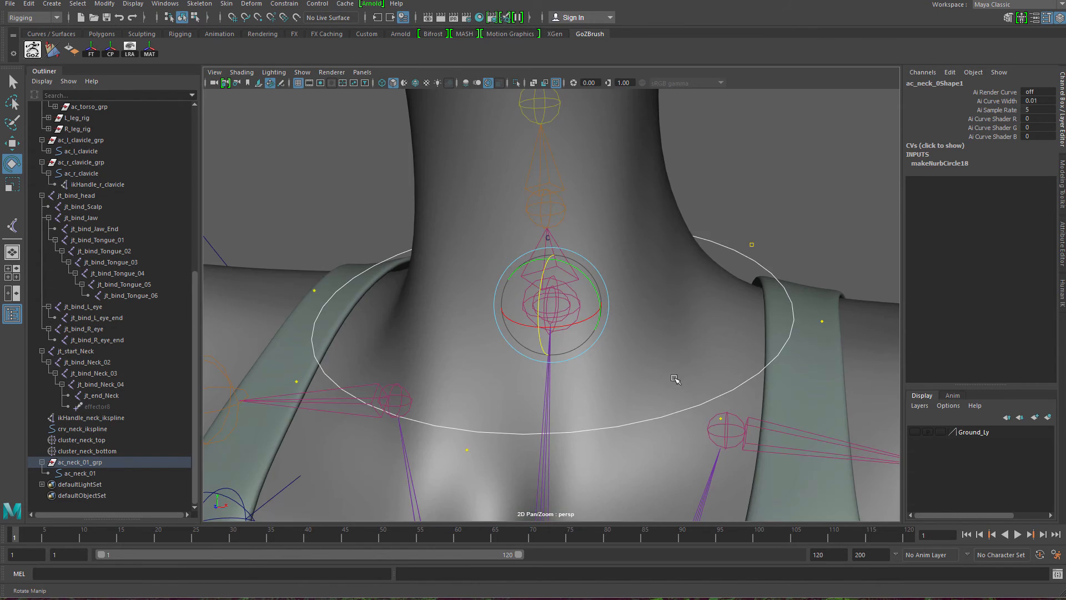
pyautogui.keyDown('alt'); pyautogui.moveTo(674, 379); pyautogui.dragTo(704, 317); pyautogui.keyUp('alt')
pyautogui.press('w')
pyautogui.keyDown('shift'); pyautogui.moveTo(393, 280); pyautogui.dragTo(440, 321); pyautogui.keyUp('shift')
pyautogui.press('b')
pyautogui.moveTo(563, 236)
pyautogui.keyDown('alt'); pyautogui.mouseDown()
pyautogui.moveTo(507, 269)
pyautogui.moveTo(550, 225)
pyautogui.mouseUp(); pyautogui.keyUp('alt')
pyautogui.keyDown('alt'); pyautogui.moveTo(561, 316); pyautogui.dragTo(459, 333); pyautogui.keyUp('alt')
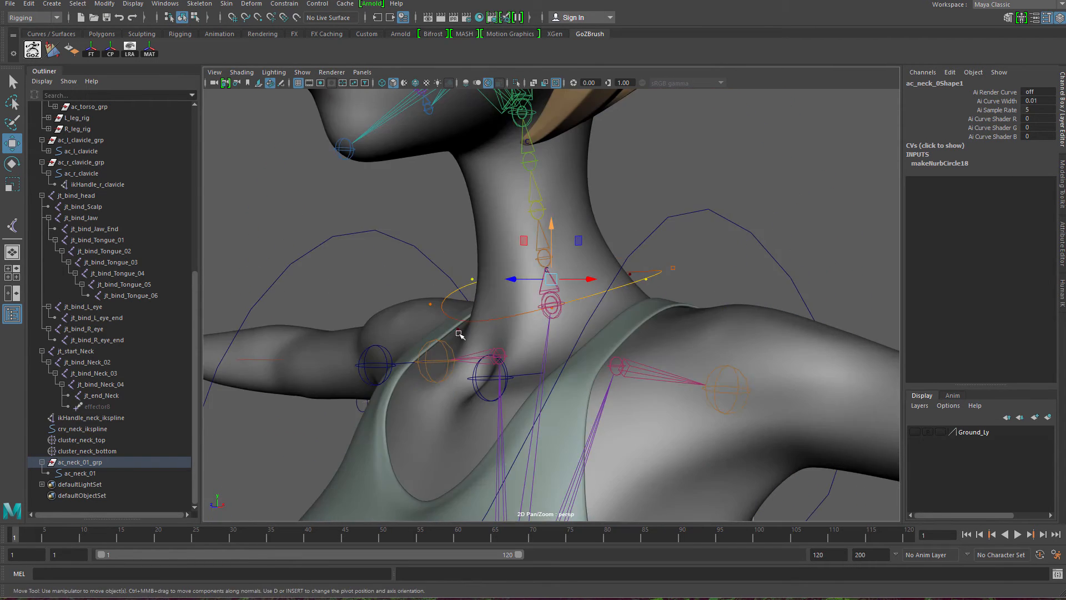
# Step: Lower the front control vertices of the ac_neck_01 circle toward the collarbones
pyautogui.click(452, 350)
pyautogui.keyDown('alt'); pyautogui.moveTo(539, 347); pyautogui.dragTo(459, 312); pyautogui.keyUp('alt')
pyautogui.click(460, 317)
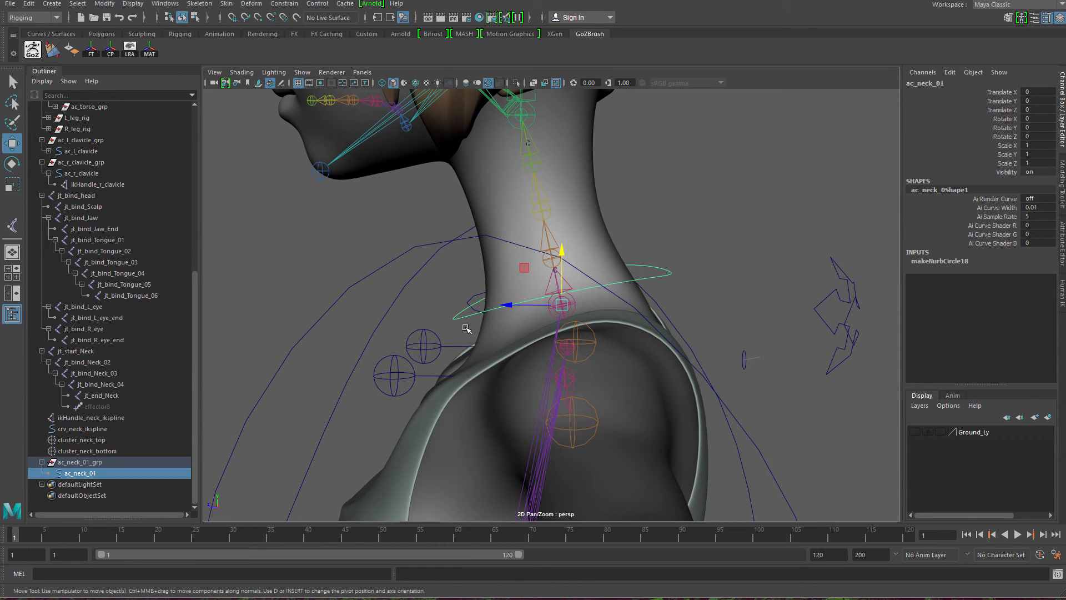
pyautogui.moveTo(461, 317); pyautogui.dragTo(426, 308, button='right')
pyautogui.moveTo(437, 299); pyautogui.dragTo(457, 339)
pyautogui.keyDown('alt'); pyautogui.moveTo(457, 339); pyautogui.dragTo(329, 328); pyautogui.keyUp('alt')
pyautogui.moveTo(387, 268); pyautogui.dragTo(387, 294)
# Step: Pull the rear control vertices of the ac_neck_01 circle out behind the neck and adjust their rotation with soft selection
pyautogui.keyDown('alt'); pyautogui.moveTo(705, 252); pyautogui.dragTo(694, 303); pyautogui.keyUp('alt')
pyautogui.moveTo(665, 240); pyautogui.dragTo(684, 272)
pyautogui.keyDown('alt'); pyautogui.moveTo(684, 272); pyautogui.dragTo(681, 227); pyautogui.keyUp('alt')
pyautogui.moveTo(619, 265); pyautogui.dragTo(687, 256)
pyautogui.press('e')
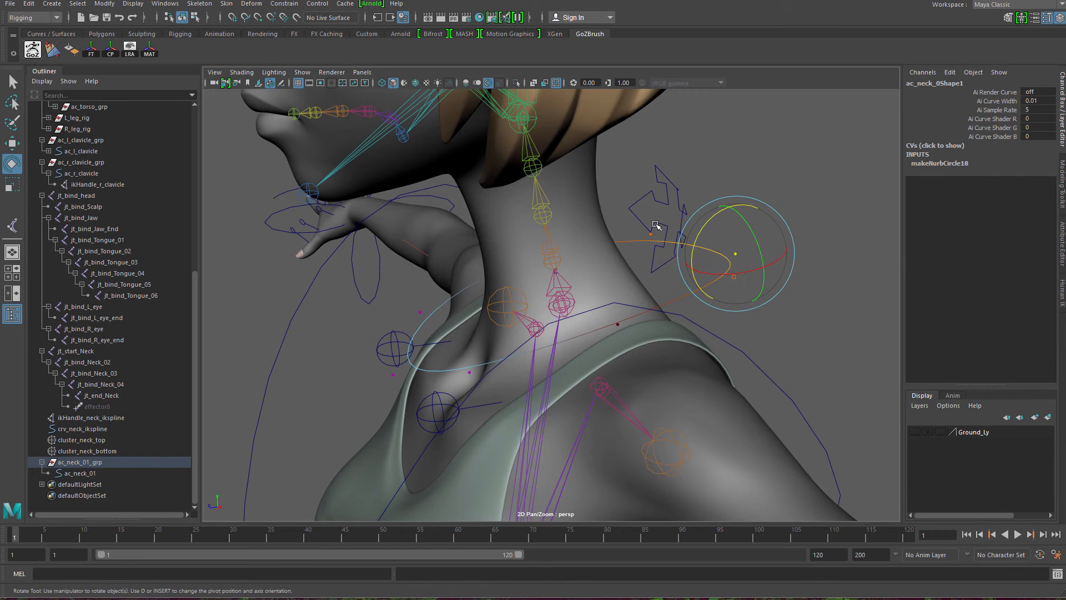
pyautogui.press('b')
pyautogui.moveTo(745, 227)
pyautogui.mouseDown()
pyautogui.moveTo(721, 229)
pyautogui.moveTo(733, 214)
pyautogui.moveTo(741, 229)
pyautogui.mouseUp()
# Step: Refine the position of the rear control vertices on the ac_neck_01 circle and deselect the curve
pyautogui.press('w')
pyautogui.scroll(-3, 507, 241)
pyautogui.keyDown('alt'); pyautogui.moveTo(507, 250); pyautogui.dragTo(603, 295); pyautogui.keyUp('alt')
pyautogui.click(723, 271)
pyautogui.moveTo(739, 280); pyautogui.dragTo(688, 246)
pyautogui.keyDown('alt'); pyautogui.moveTo(712, 254); pyautogui.dragTo(735, 306); pyautogui.keyUp('alt')
pyautogui.click(649, 296)
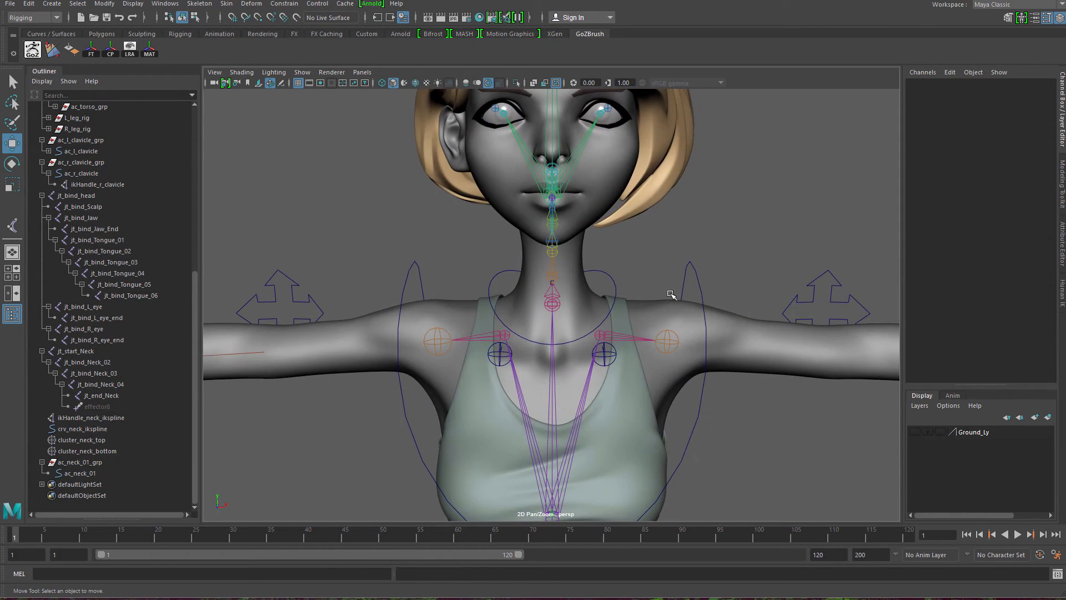
# Step: Duplicate ac_neck_01_grp and align the copy to the jt_bind_head joint
pyautogui.moveTo(662, 275); pyautogui.dragTo(668, 275)
pyautogui.scroll(3, 683, 311)
pyautogui.keyDown('alt'); pyautogui.moveTo(766, 356); pyautogui.dragTo(704, 373); pyautogui.keyUp('alt')
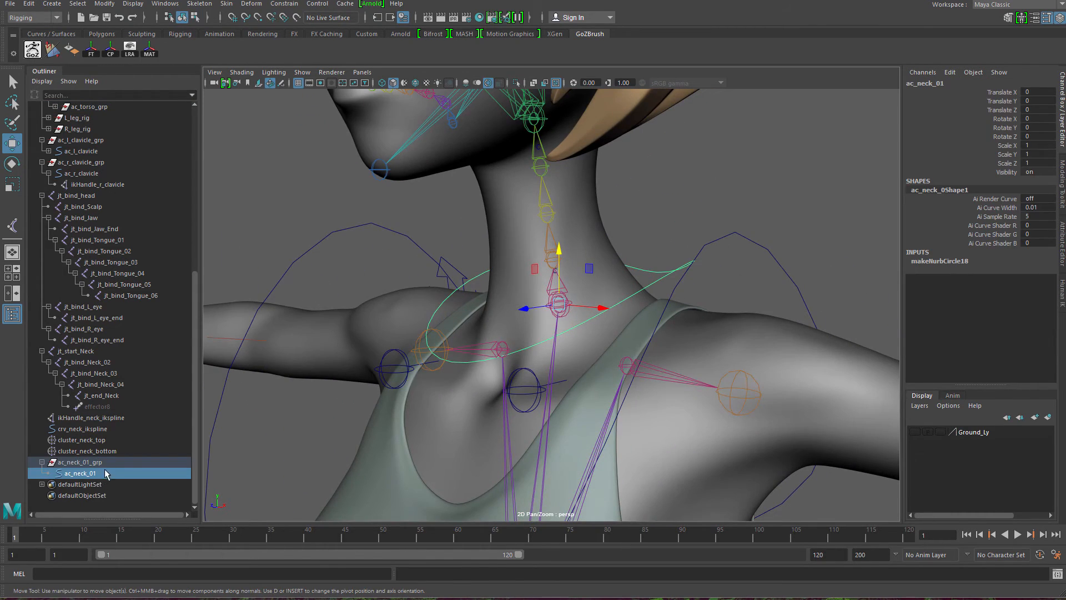
pyautogui.hotkey('ctrl', 'g')
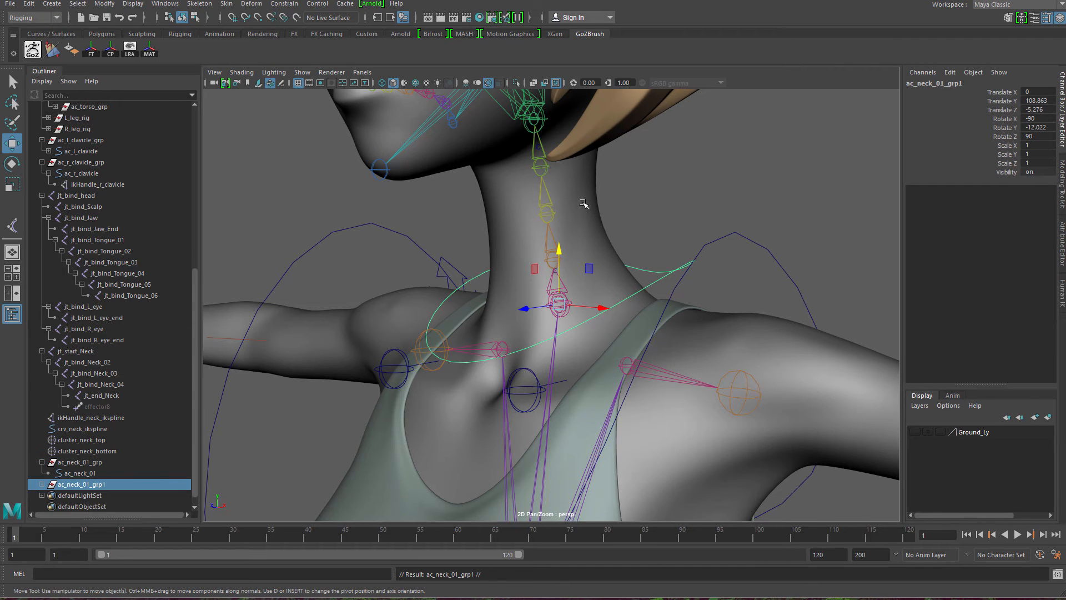
pyautogui.keyDown('alt'); pyautogui.moveTo(583, 203); pyautogui.dragTo(591, 294); pyautogui.keyUp('alt')
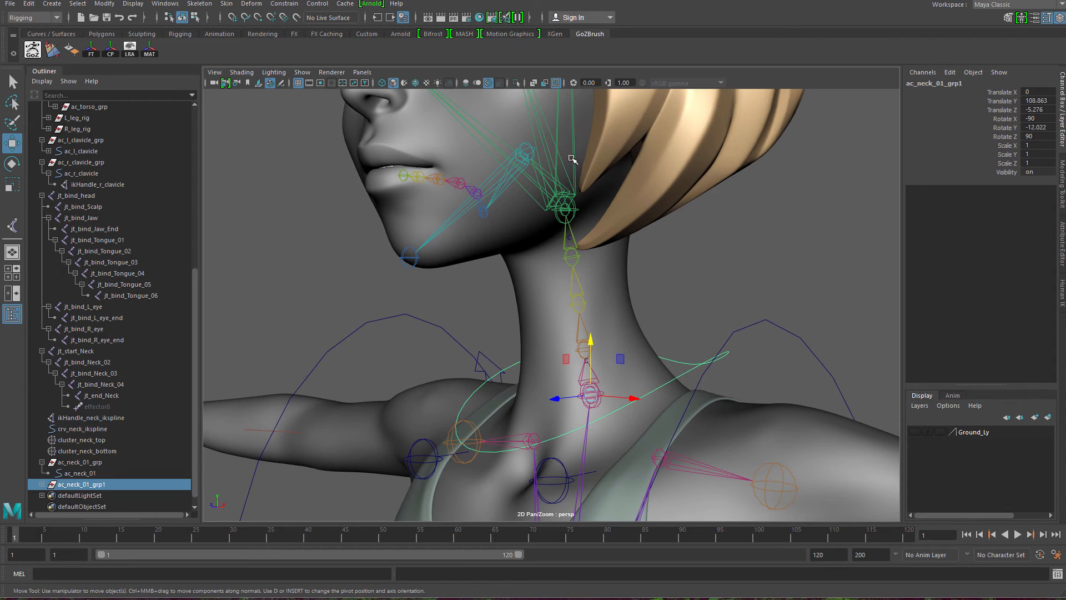
pyautogui.click(567, 182)
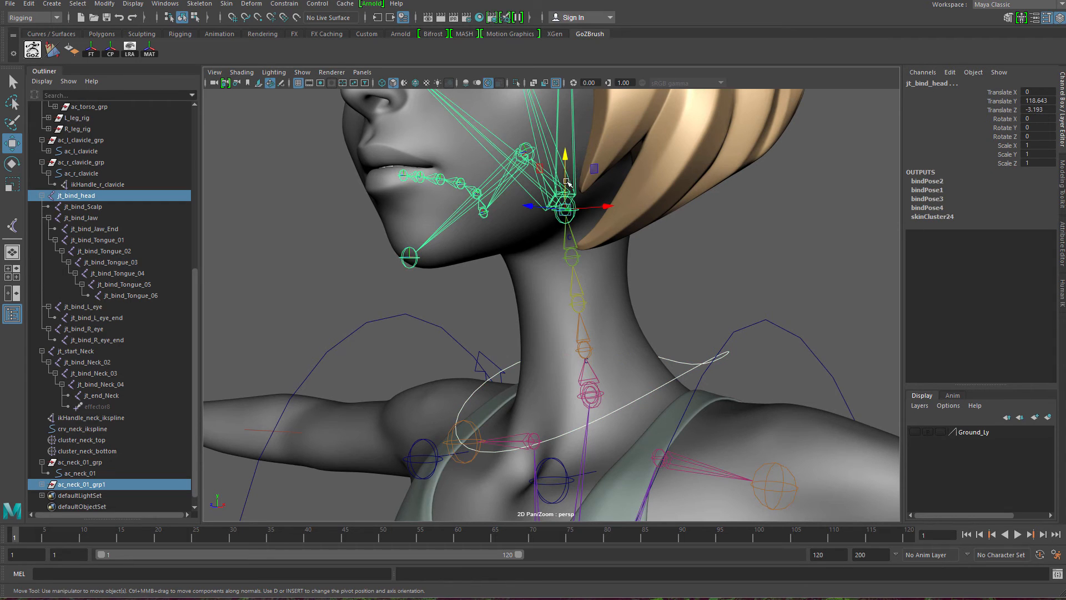
pyautogui.click(149, 50)
# Step: Select the front control vertices of the duplicated circle at the head joint, with a soft-selection falloff radius of about 25
pyautogui.keyDown('alt'); pyautogui.moveTo(381, 171); pyautogui.dragTo(344, 225); pyautogui.keyUp('alt')
pyautogui.click(709, 275)
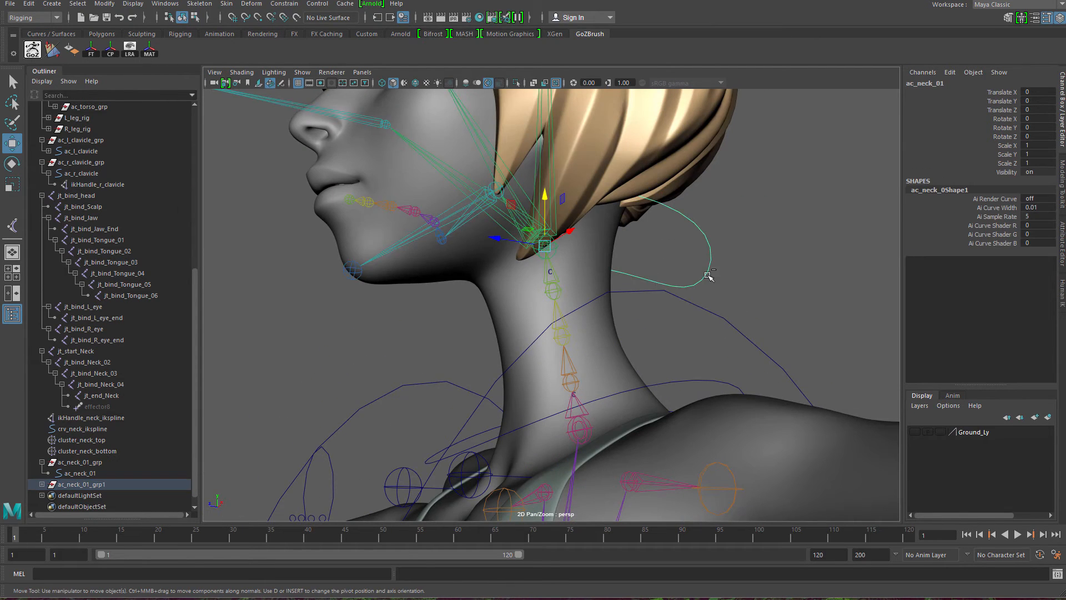
pyautogui.hotkey('ctrl', '1')
pyautogui.keyDown('alt'); pyautogui.moveTo(425, 330); pyautogui.dragTo(498, 397); pyautogui.keyUp('alt')
pyautogui.moveTo(502, 394); pyautogui.dragTo(430, 383, button='right')
pyautogui.click(452, 329)
pyautogui.moveTo(449, 355); pyautogui.dragTo(557, 300)
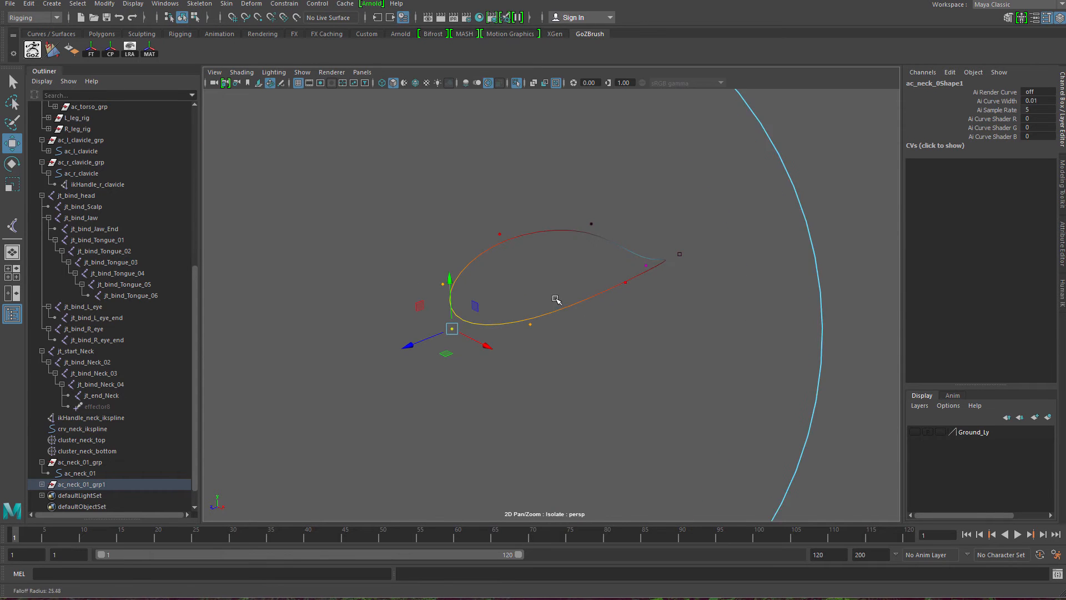
pyautogui.hotkey('ctrl', '1')
# Step: Move and rotate the duplicated circle's front control vertices so the curve bends down below the chin
pyautogui.keyDown('alt'); pyautogui.moveTo(511, 350); pyautogui.dragTo(439, 283); pyautogui.keyUp('alt')
pyautogui.moveTo(369, 272); pyautogui.dragTo(272, 271)
pyautogui.moveTo(313, 224); pyautogui.dragTo(334, 317)
pyautogui.moveTo(275, 368); pyautogui.dragTo(358, 366)
pyautogui.press('e')
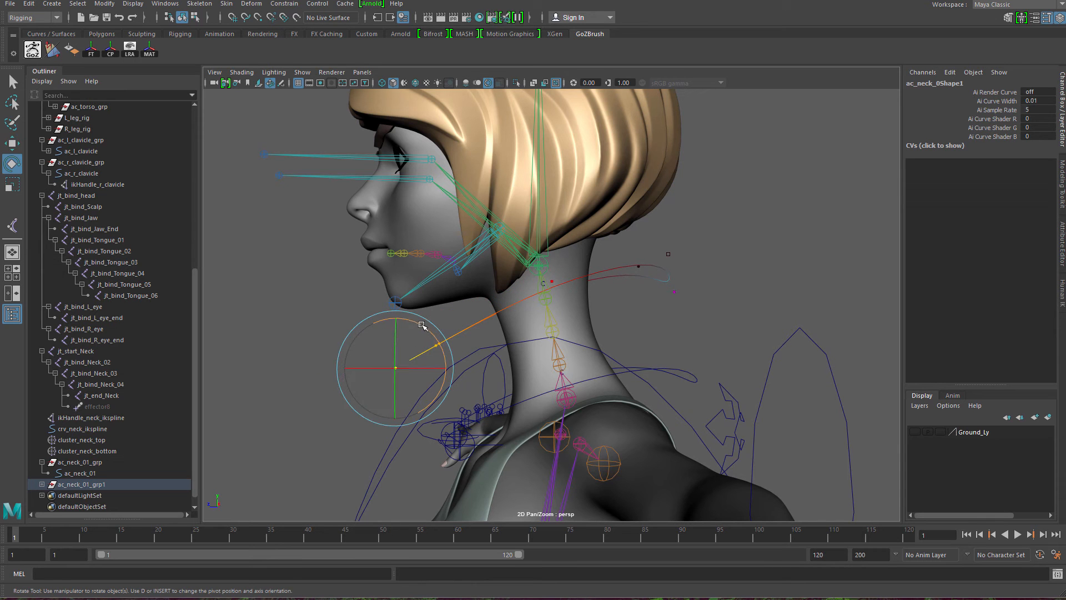
pyautogui.moveTo(424, 325); pyautogui.dragTo(386, 315)
pyautogui.press('w')
pyautogui.moveTo(353, 366); pyautogui.dragTo(377, 366)
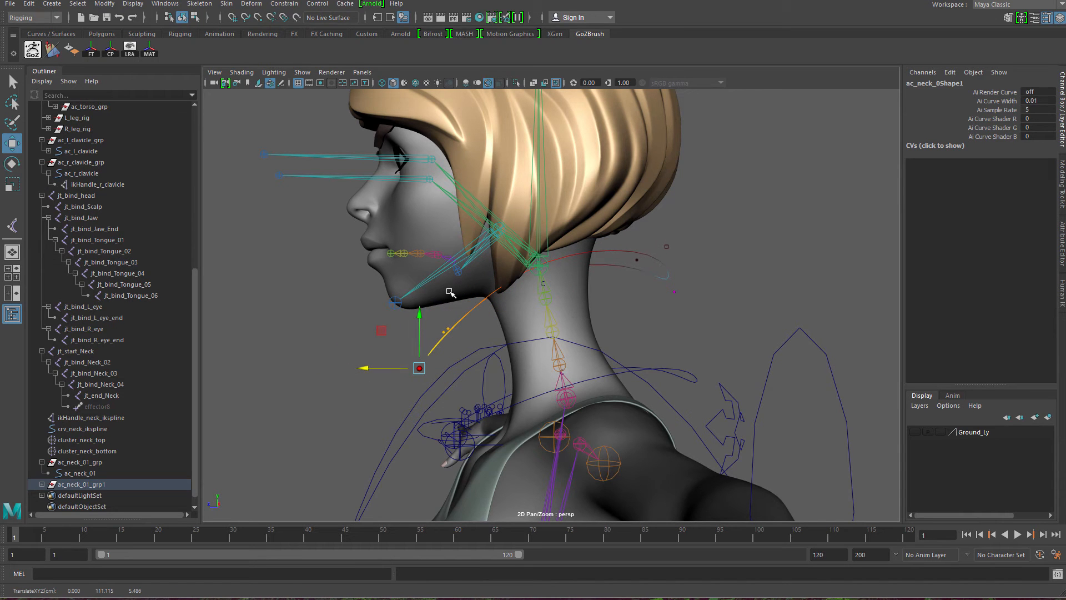
pyautogui.moveTo(419, 312); pyautogui.dragTo(419, 298)
# Step: Scale the front of the duplicated circle slightly in width and deselect it
pyautogui.keyDown('alt'); pyautogui.moveTo(716, 299); pyautogui.dragTo(815, 291); pyautogui.keyUp('alt')
pyautogui.press('r')
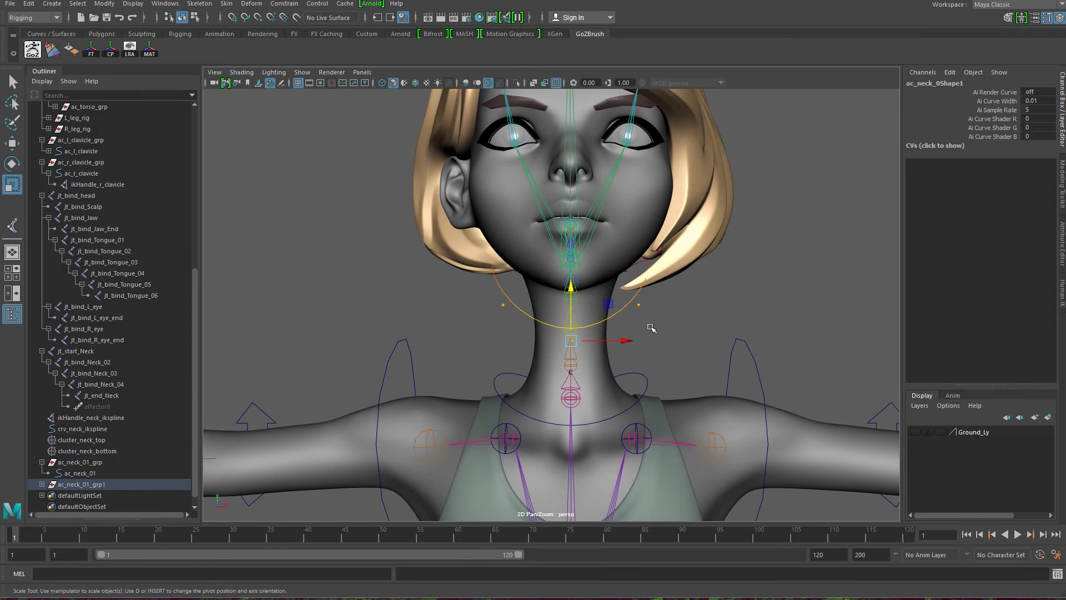
pyautogui.moveTo(619, 342); pyautogui.dragTo(622, 342)
pyautogui.click(695, 348)
pyautogui.keyDown('alt'); pyautogui.moveTo(698, 348); pyautogui.dragTo(632, 363); pyautogui.keyUp('alt')
# Step: Rename the duplicated group ac_neck_03_grp and its circle ac_neck_03
pyautogui.click(83, 484)
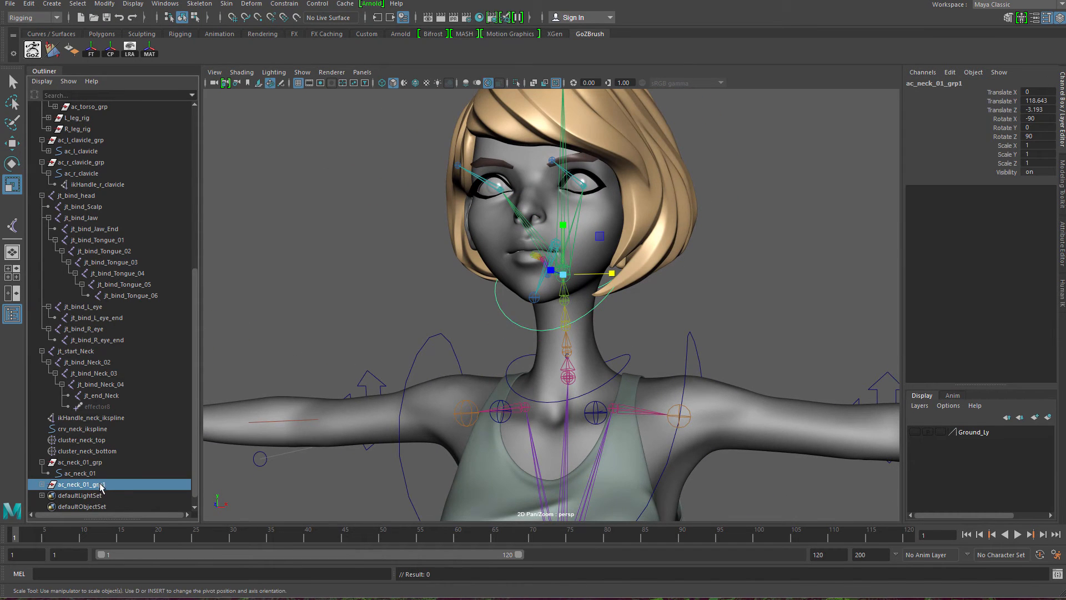
pyautogui.doubleClick(118, 484)
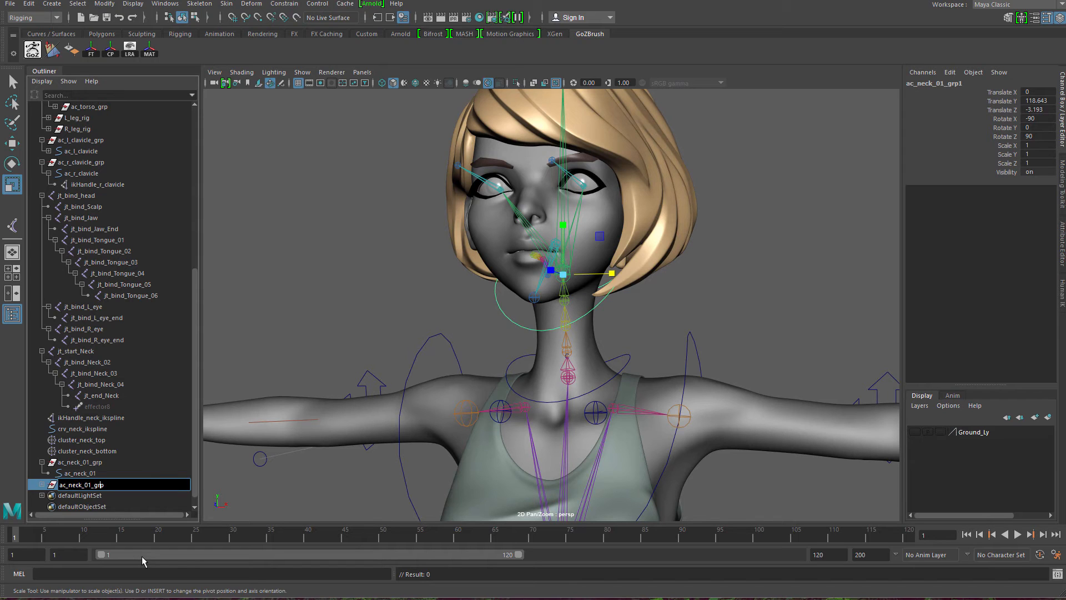
pyautogui.press('Left')
pyautogui.press('Left')
pyautogui.press('Left')
pyautogui.press('Left')
pyautogui.press('BackSpace')
pyautogui.write('3')
pyautogui.press('Return')
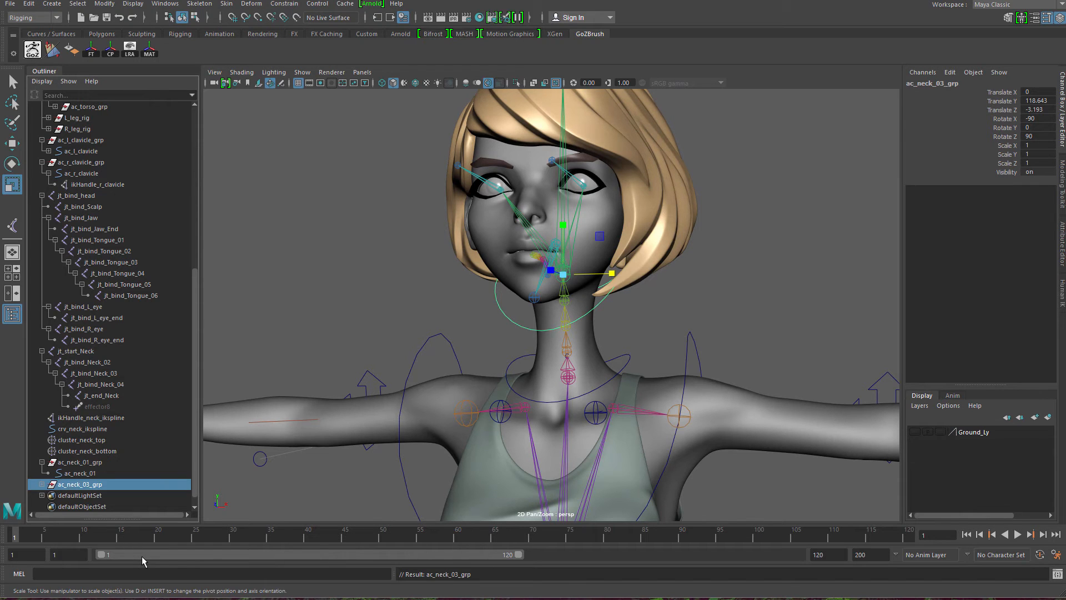
pyautogui.click(41, 485)
pyautogui.doubleClick(78, 494)
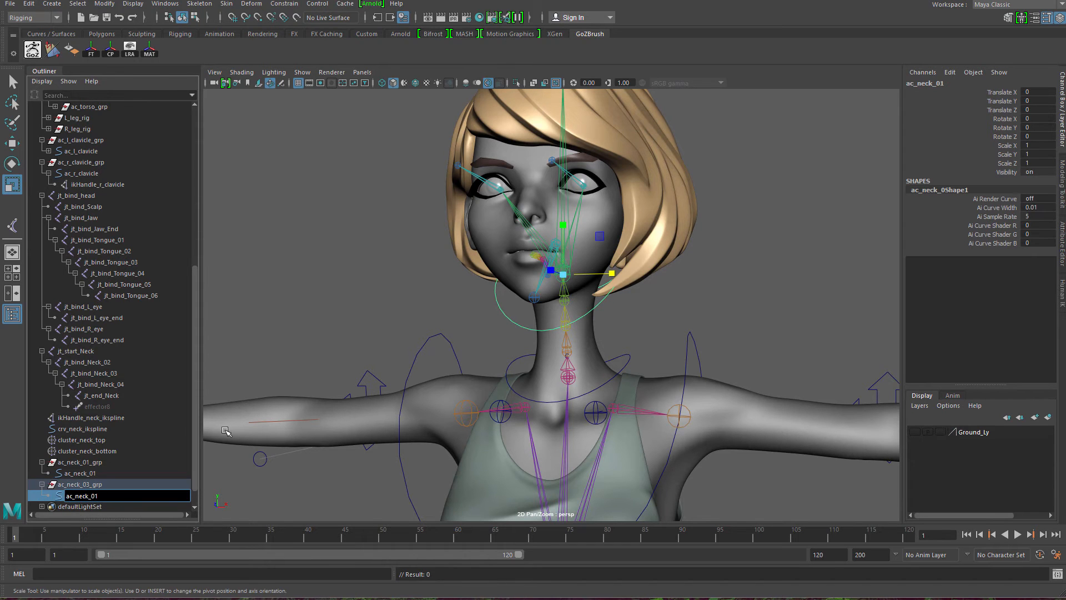
pyautogui.press('Return')
# Step: Test-rotate the ac_neck_03 circle about its Y axis and undo the rotation
pyautogui.keyDown('alt'); pyautogui.moveTo(637, 295); pyautogui.dragTo(607, 285); pyautogui.keyUp('alt')
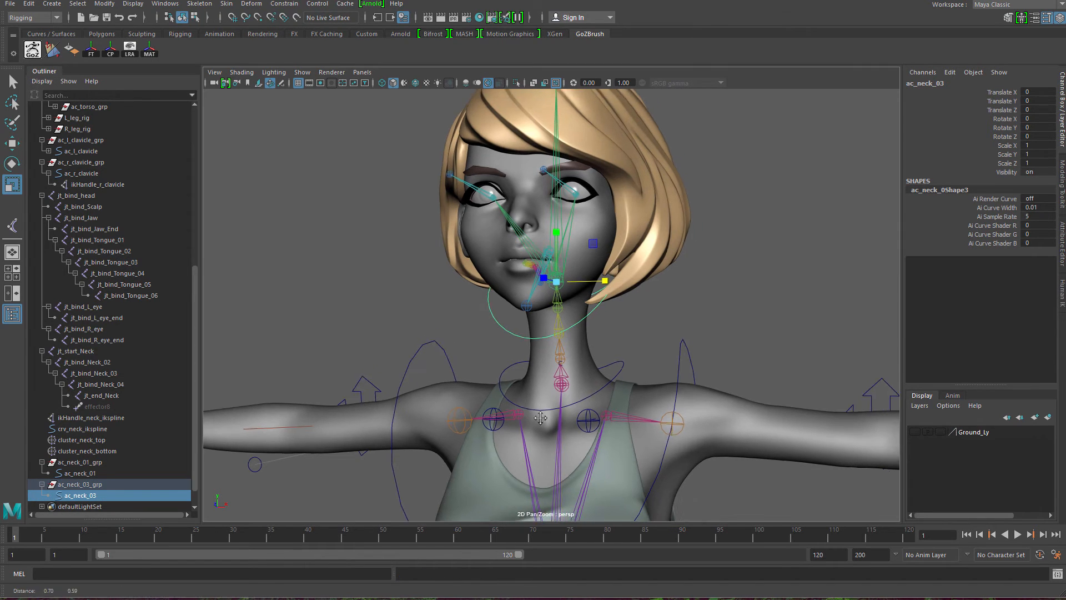
pyautogui.keyDown('alt'); pyautogui.moveTo(607, 286); pyautogui.dragTo(610, 355, button='right'); pyautogui.keyUp('alt')
pyautogui.press('q')
pyautogui.click(504, 320)
pyautogui.moveTo(463, 342); pyautogui.dragTo(464, 342)
pyautogui.press('e')
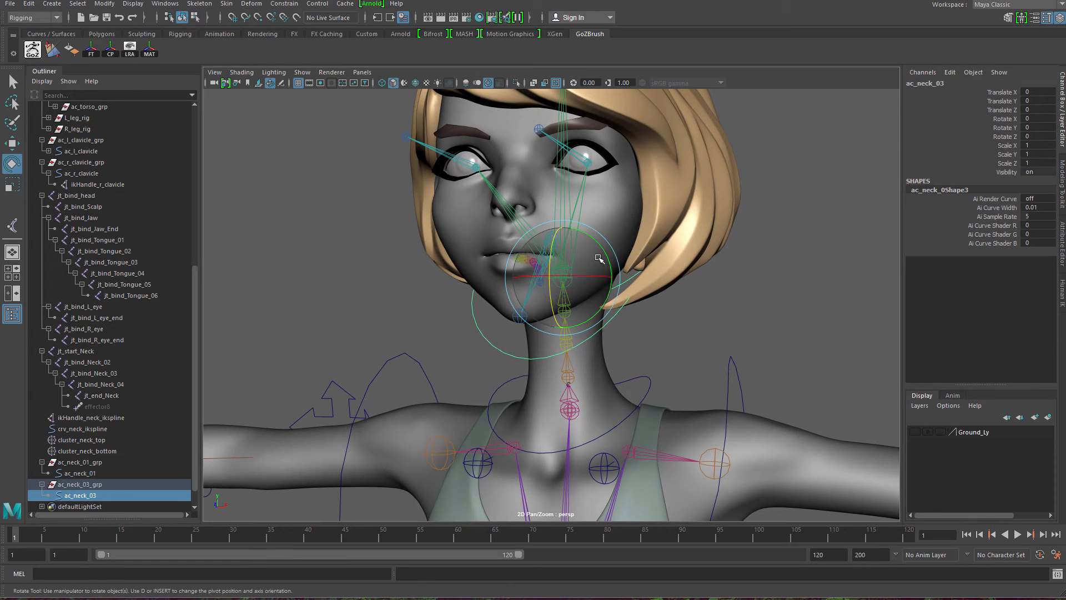
pyautogui.moveTo(608, 286); pyautogui.dragTo(618, 260)
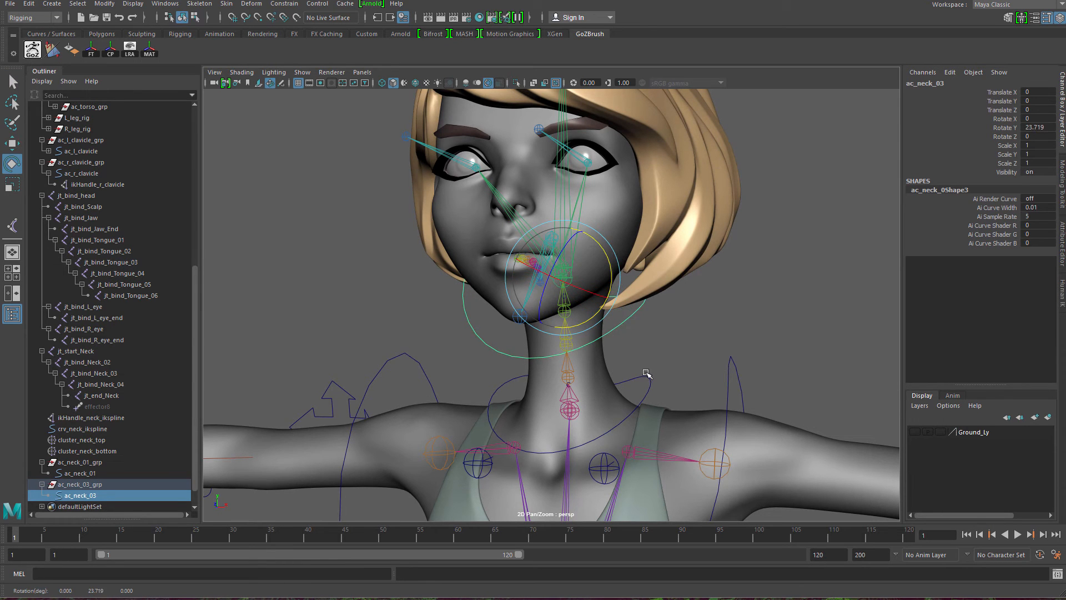
pyautogui.hotkey('ctrl', 'z')
# Step: Duplicate ac_neck_01_grp to make the middle neck control
pyautogui.keyDown('alt'); pyautogui.moveTo(676, 380); pyautogui.dragTo(666, 321, button='middle'); pyautogui.keyUp('alt')
pyautogui.keyDown('alt'); pyautogui.moveTo(666, 321); pyautogui.dragTo(687, 328, button='right'); pyautogui.keyUp('alt')
pyautogui.keyDown('alt'); pyautogui.moveTo(686, 328); pyautogui.dragTo(644, 326); pyautogui.keyUp('alt')
pyautogui.click(538, 347)
pyautogui.moveTo(583, 307)
pyautogui.keyDown('alt'); pyautogui.mouseDown()
pyautogui.moveTo(500, 314)
pyautogui.moveTo(602, 309)
pyautogui.mouseUp(); pyautogui.keyUp('alt')
pyautogui.click(94, 463)
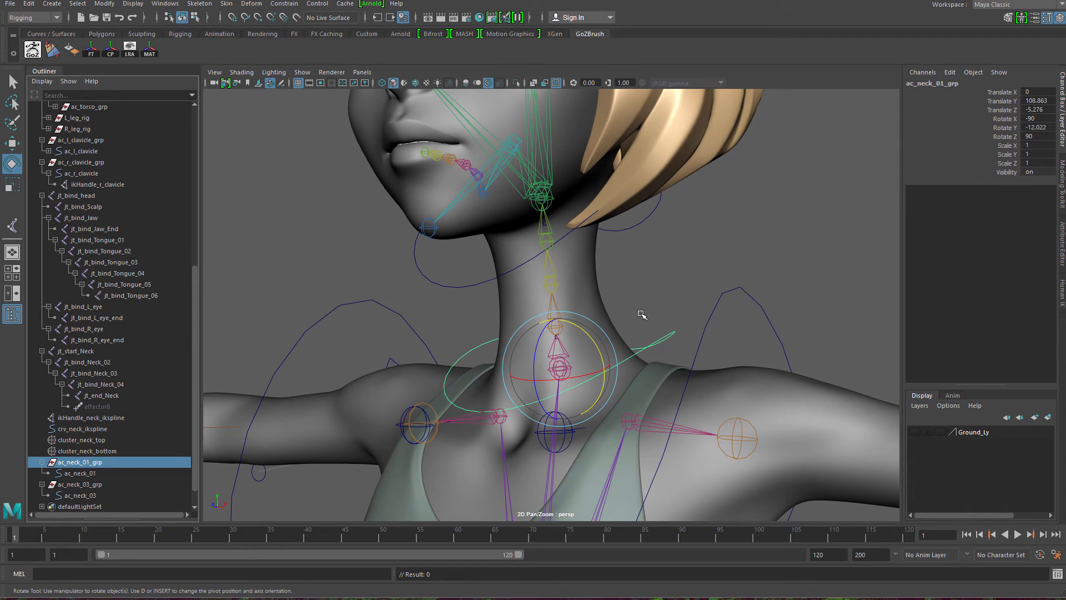
pyautogui.hotkey('ctrl', 'd')
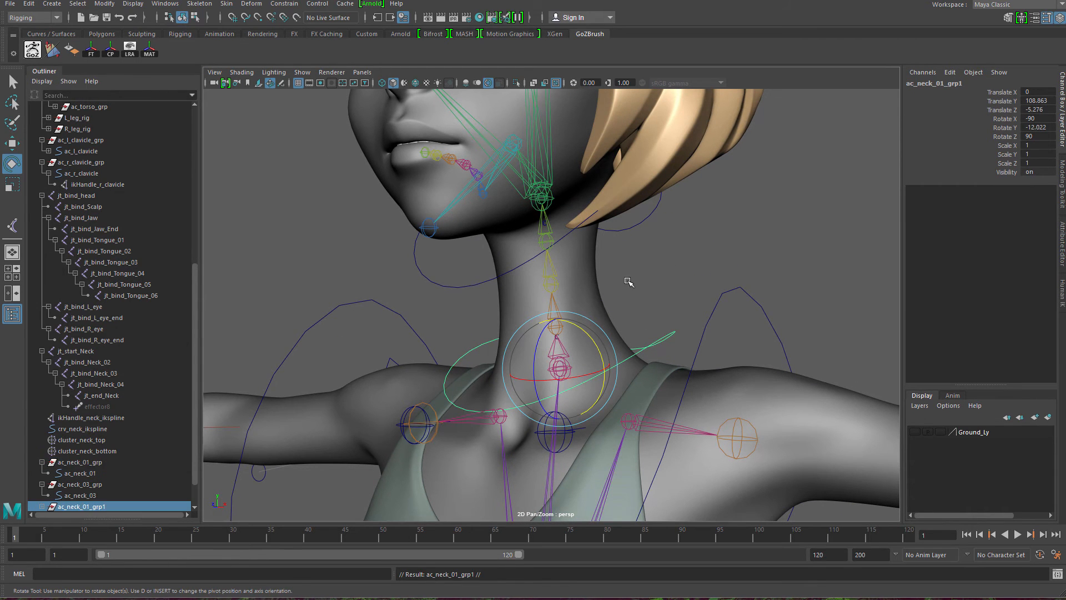
# Step: Move the duplicated group up the neck to about Translate Y 112.9 and Translate Z -4.4, between the other two controls
pyautogui.keyDown('alt'); pyautogui.moveTo(630, 278); pyautogui.dragTo(527, 200); pyautogui.keyUp('alt')
pyautogui.press('w')
pyautogui.click(628, 242)
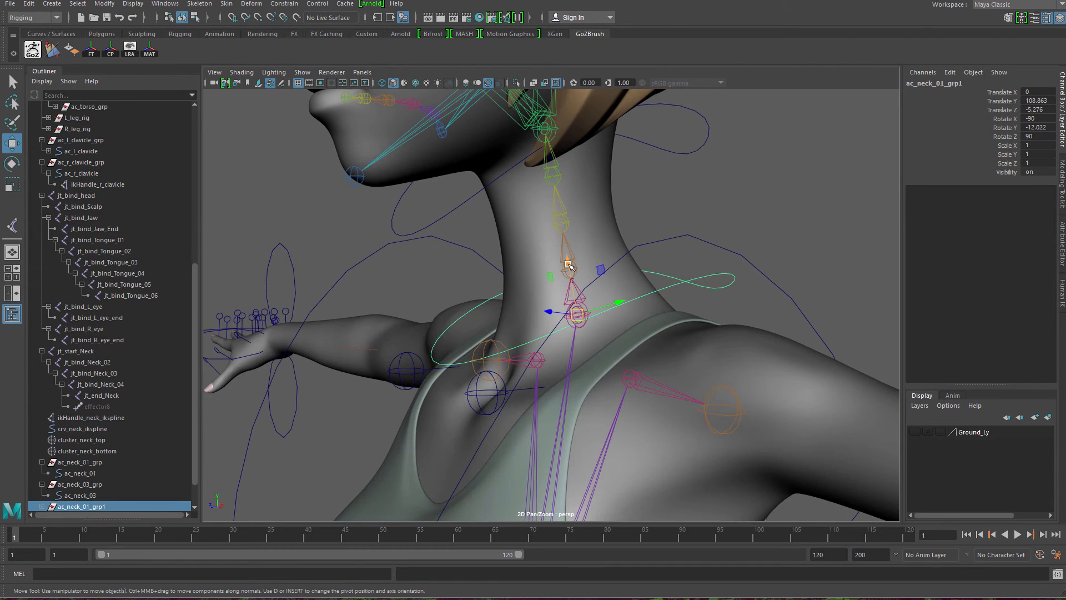
pyautogui.moveTo(562, 255); pyautogui.dragTo(543, 193)
pyautogui.moveTo(541, 189); pyautogui.dragTo(540, 187)
pyautogui.keyDown('alt'); pyautogui.moveTo(566, 194); pyautogui.dragTo(536, 204); pyautogui.keyUp('alt')
pyautogui.hotkey('ctrl', 'z')
pyautogui.hotkey('ctrl', 'z')
pyautogui.hotkey('ctrl', 'z')
pyautogui.hotkey('ctrl', 'z')
pyautogui.hotkey('ctrl', 'z')
pyautogui.hotkey('ctrl', 'z')
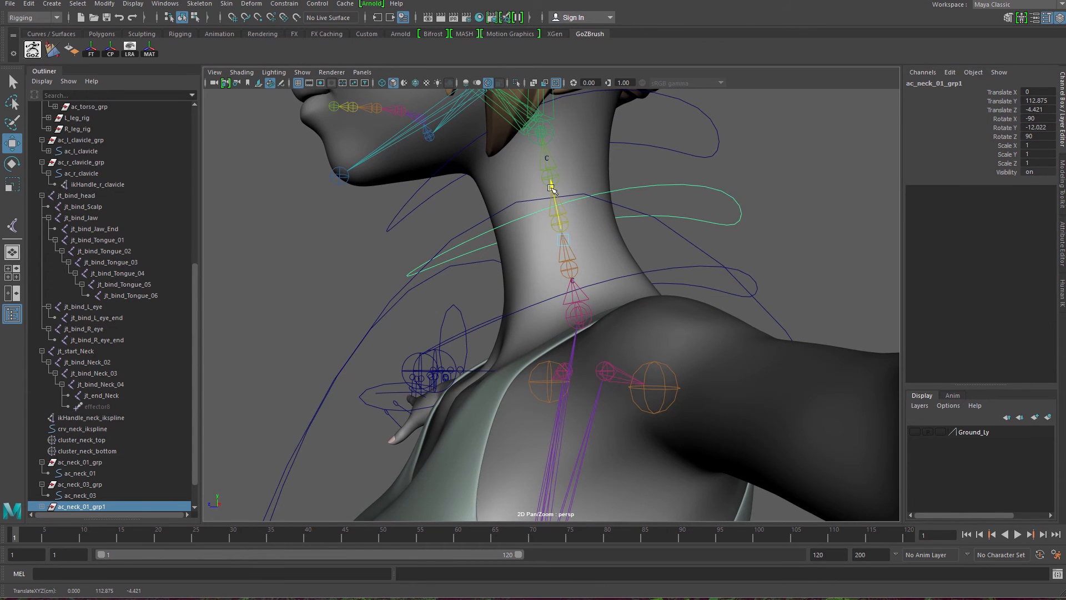
# Step: Rename the middle control group ac_neck_02_grp and its circle ac_neck_02
pyautogui.scroll(-2, 148, 342)
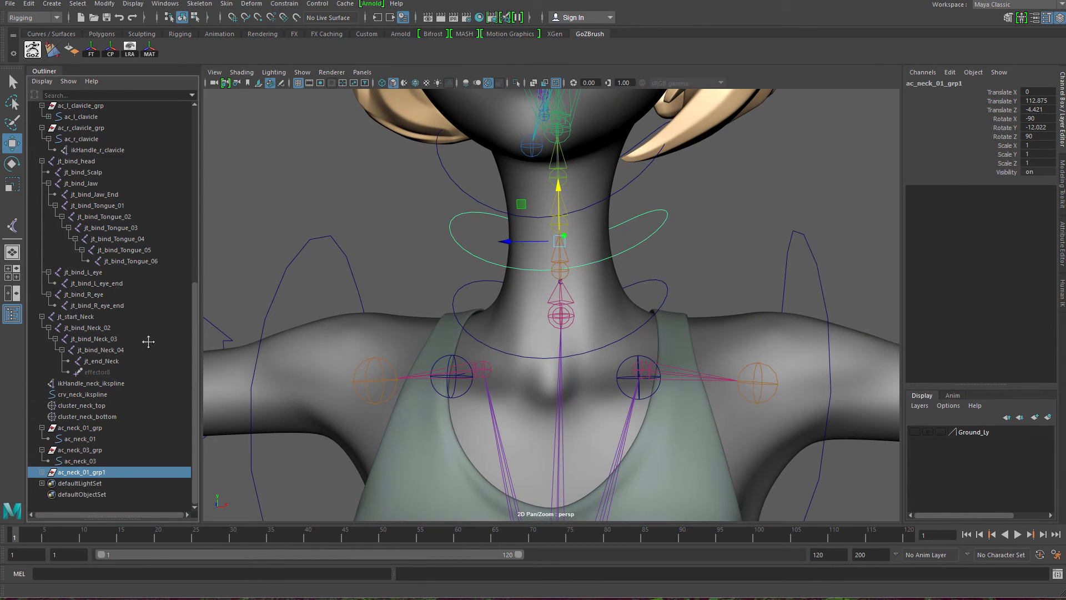
pyautogui.doubleClick(89, 473)
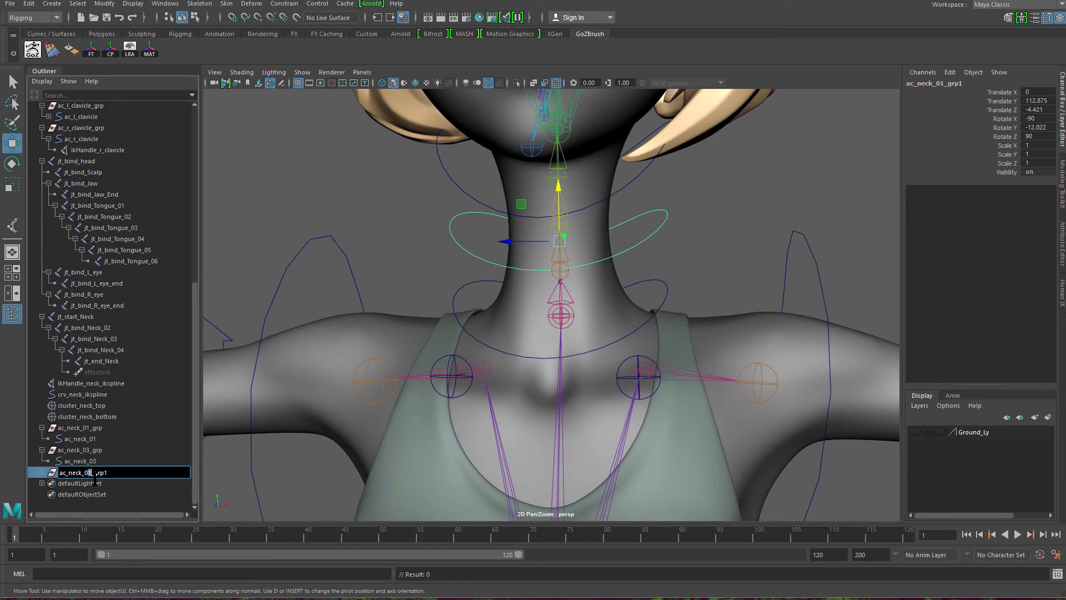
pyautogui.press('BackSpace')
pyautogui.press('Return')
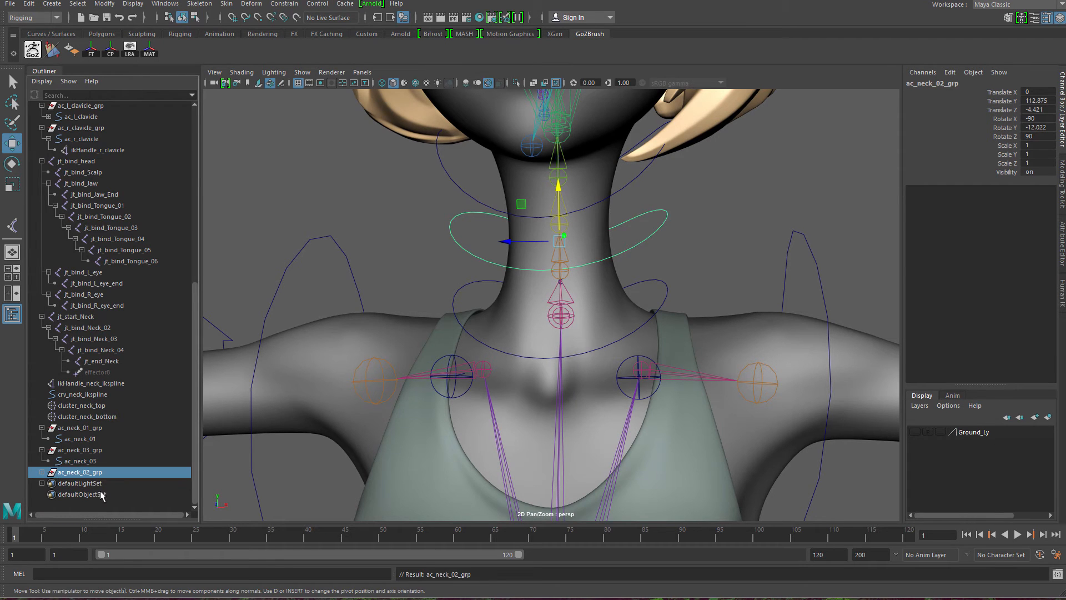
pyautogui.click(41, 472)
pyautogui.doubleClick(83, 483)
pyautogui.press('End')
pyautogui.press('BackSpace')
pyautogui.write('2')
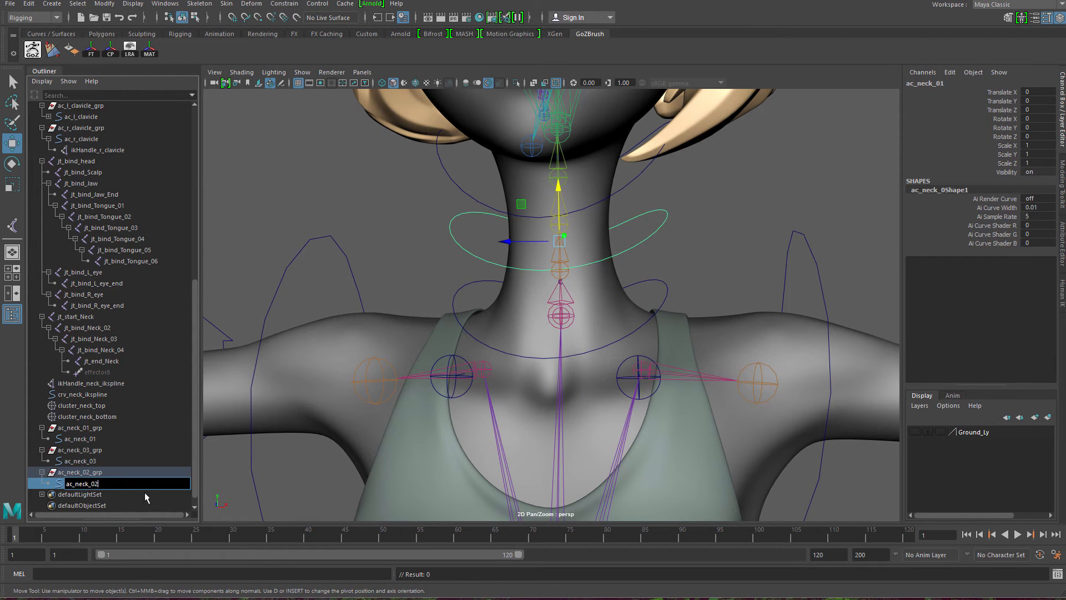
pyautogui.press('Return')
# Step: Parent ac_neck_03_grp under the ac_neck_02 control
pyautogui.scroll(-5, 549, 289)
pyautogui.keyDown('alt'); pyautogui.moveTo(500, 288); pyautogui.dragTo(387, 292); pyautogui.keyUp('alt')
pyautogui.click(387, 291)
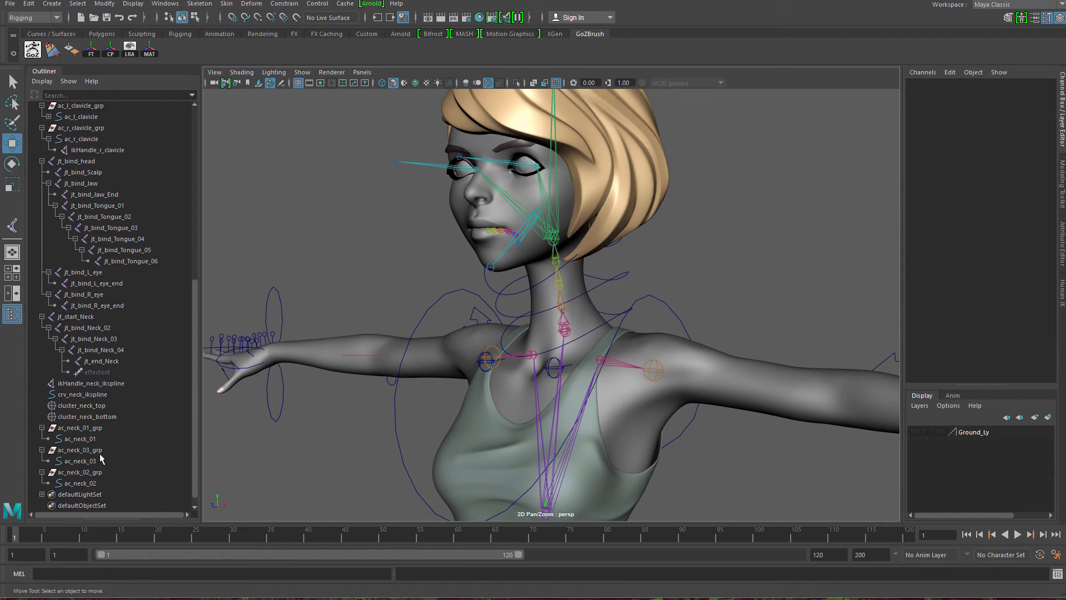
pyautogui.keyDown('alt'); pyautogui.moveTo(582, 268); pyautogui.dragTo(644, 277); pyautogui.keyUp('alt')
pyautogui.keyDown('alt'); pyautogui.moveTo(644, 277); pyautogui.dragTo(748, 334, button='right'); pyautogui.keyUp('alt')
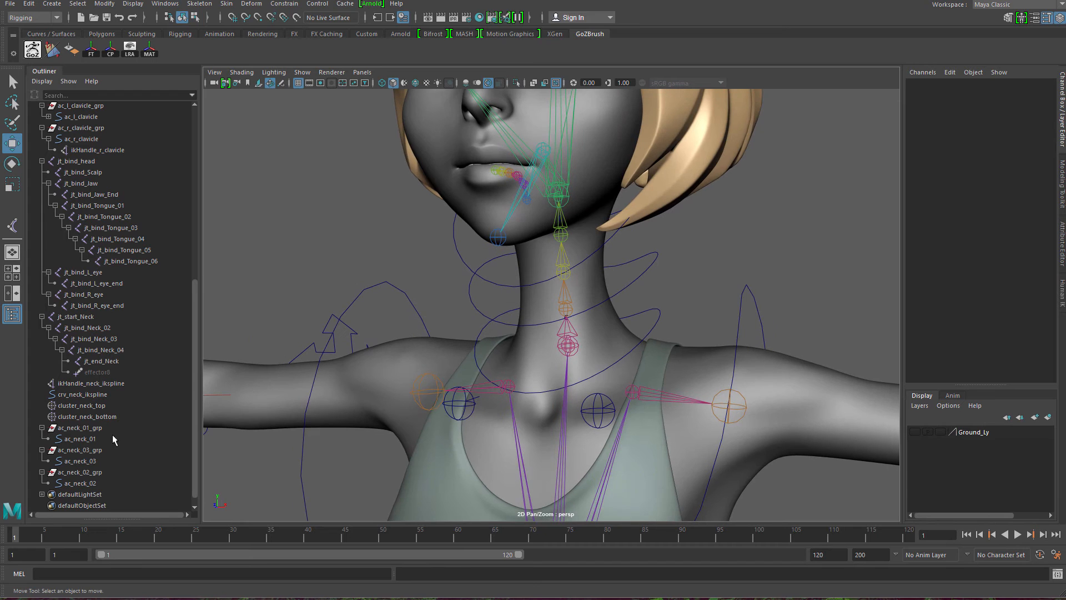
pyautogui.click(91, 450)
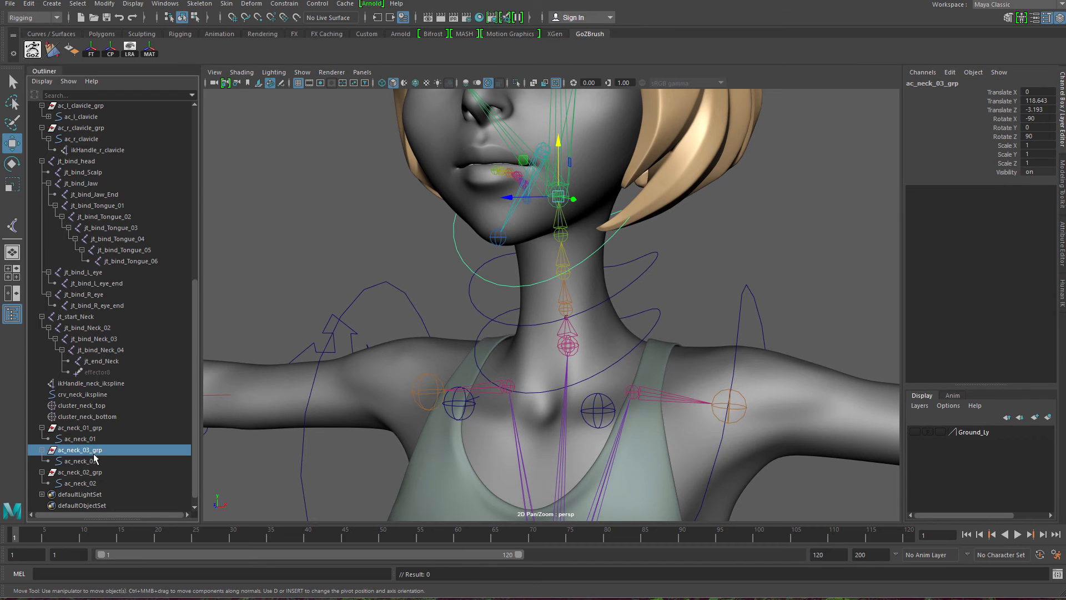
pyautogui.moveTo(94, 453)
pyautogui.mouseDown(button='middle')
pyautogui.moveTo(98, 482)
pyautogui.moveTo(109, 447)
pyautogui.moveTo(95, 455)
pyautogui.mouseUp(button='middle')
pyautogui.moveTo(101, 453); pyautogui.dragTo(102, 483, button='middle')
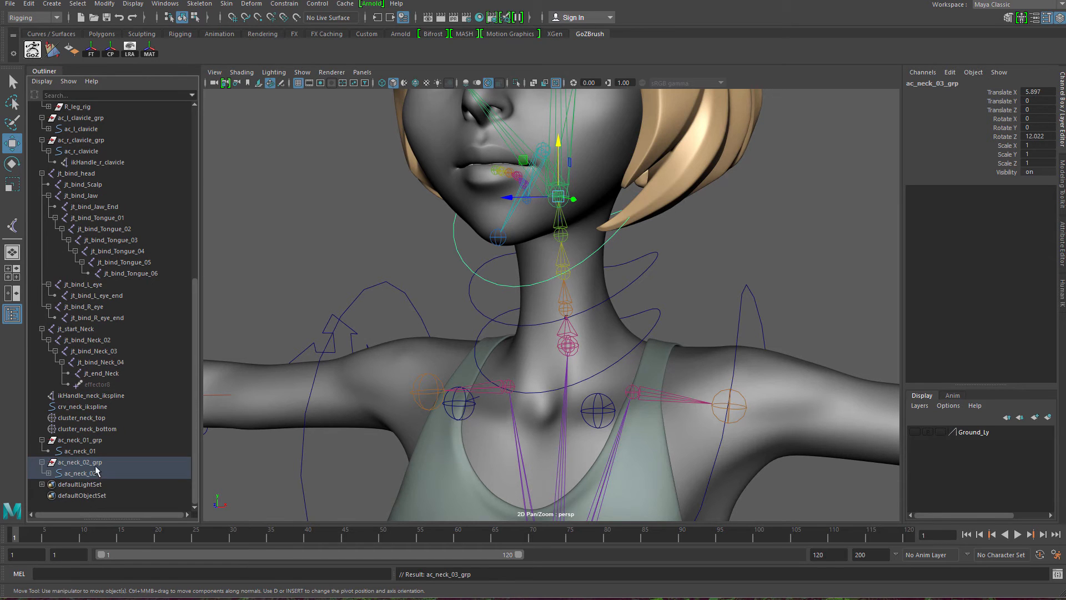
# Step: Parent ac_neck_02_grp under the ac_neck_01 control and expand the whole ac_neck_01_grp hierarchy in the Outliner
pyautogui.click(89, 463)
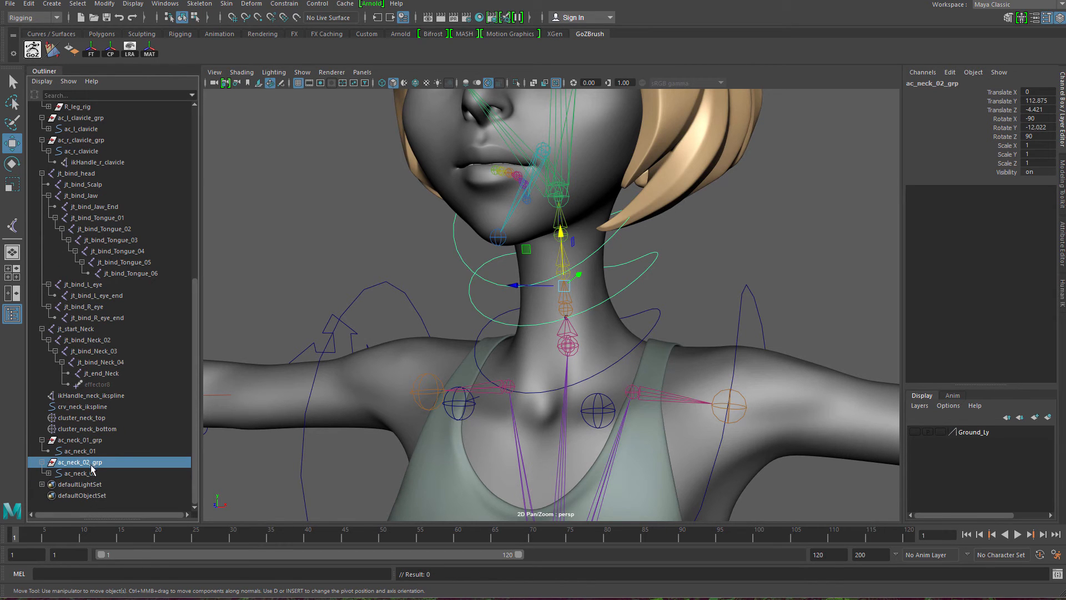
pyautogui.moveTo(92, 465); pyautogui.dragTo(98, 453, button='middle')
pyautogui.click(77, 462)
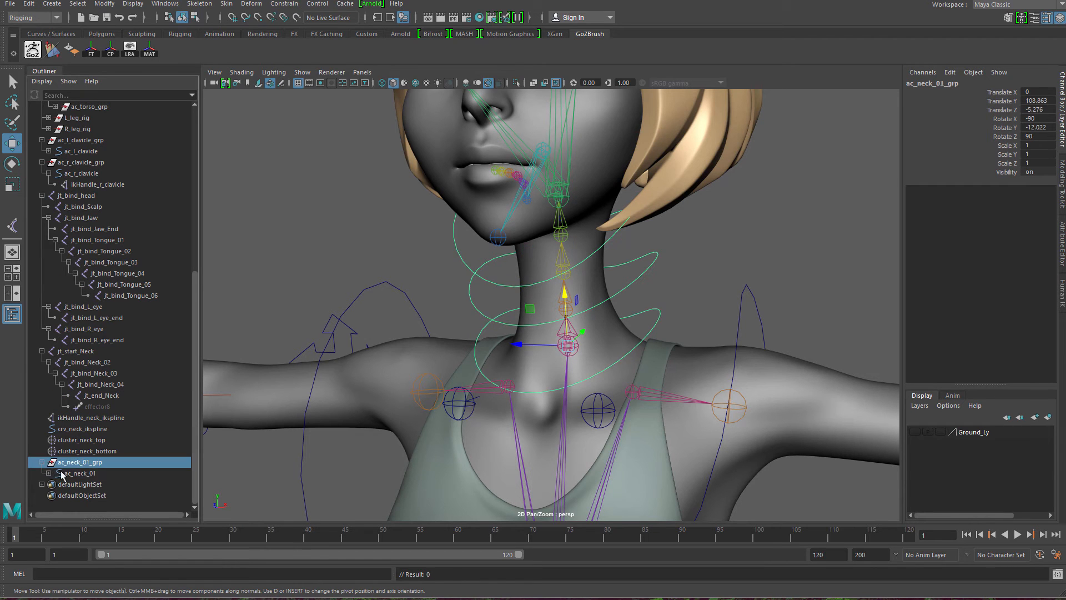
pyautogui.click(42, 462)
pyautogui.keyDown('shift'); pyautogui.click(41, 473); pyautogui.keyUp('shift')
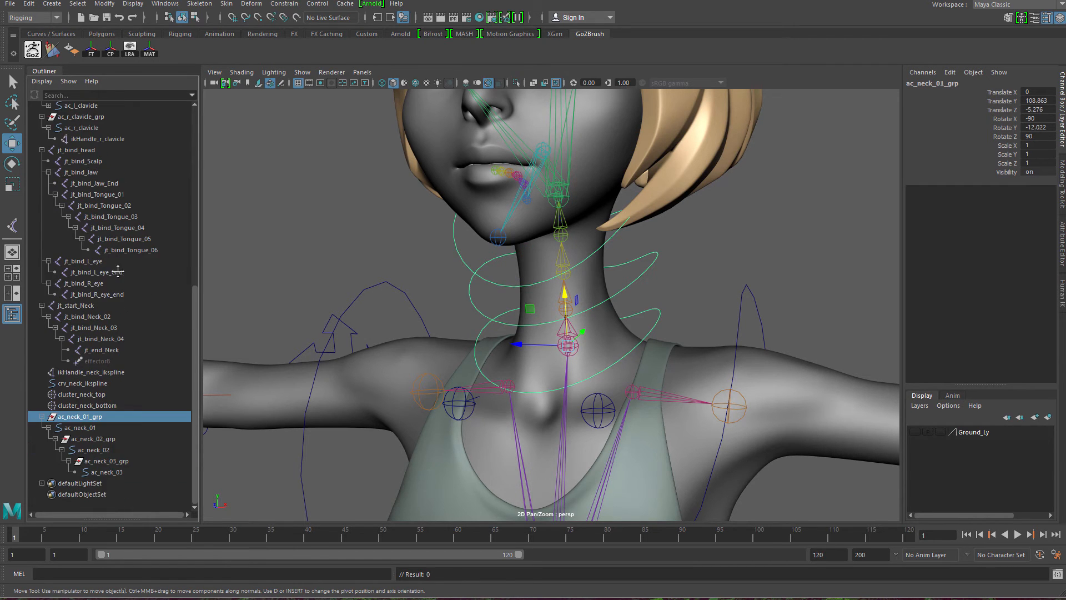
# Step: Test-rotate the ac_neck_01 control and undo the rotation
pyautogui.keyDown('alt'); pyautogui.moveTo(586, 247); pyautogui.dragTo(511, 236, button='middle'); pyautogui.keyUp('alt')
pyautogui.keyDown('alt'); pyautogui.moveTo(614, 278); pyautogui.dragTo(644, 302); pyautogui.keyUp('alt')
pyautogui.click(579, 287)
pyautogui.press('e')
pyautogui.keyDown('alt'); pyautogui.moveTo(555, 297); pyautogui.dragTo(477, 244); pyautogui.keyUp('alt')
pyautogui.hotkey('ctrl', 'z')
pyautogui.press('q')
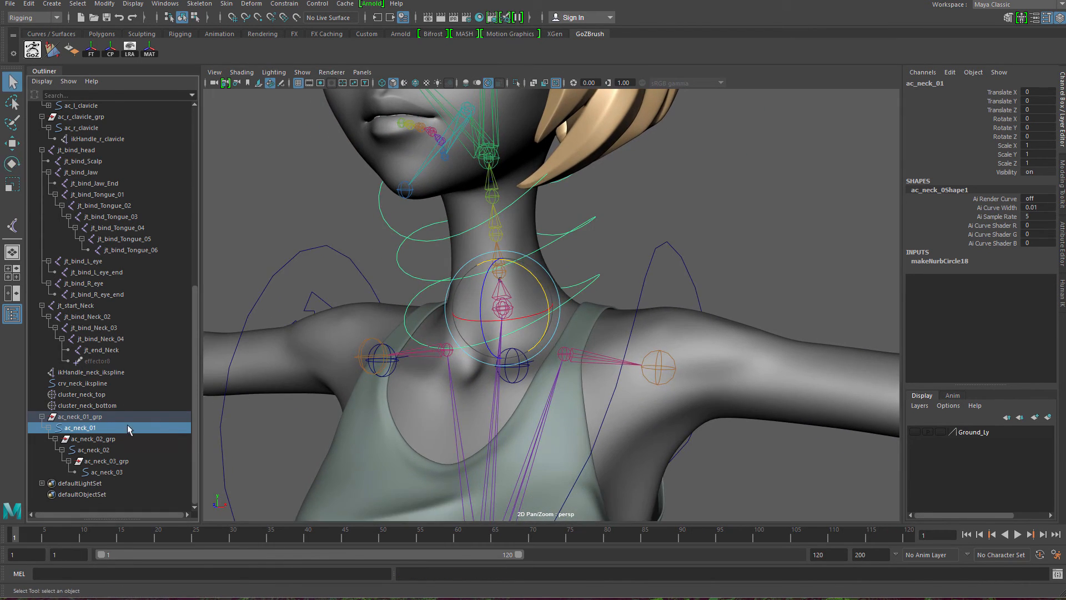
# Step: Parent cluster_neck_top under the ac_neck_03 control
pyautogui.click(105, 396)
pyautogui.keyDown('alt'); pyautogui.moveTo(478, 222); pyautogui.dragTo(497, 287, button='middle'); pyautogui.keyUp('alt')
pyautogui.keyDown('alt'); pyautogui.moveTo(496, 287); pyautogui.dragTo(527, 289); pyautogui.keyUp('alt')
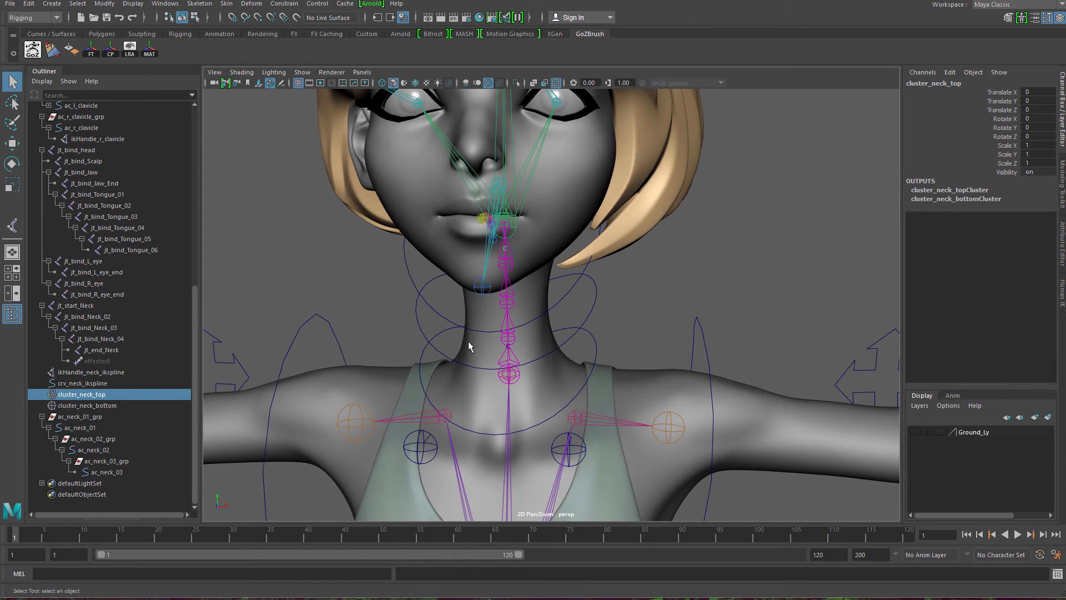
pyautogui.keyDown('alt'); pyautogui.moveTo(468, 341); pyautogui.dragTo(109, 411); pyautogui.keyUp('alt')
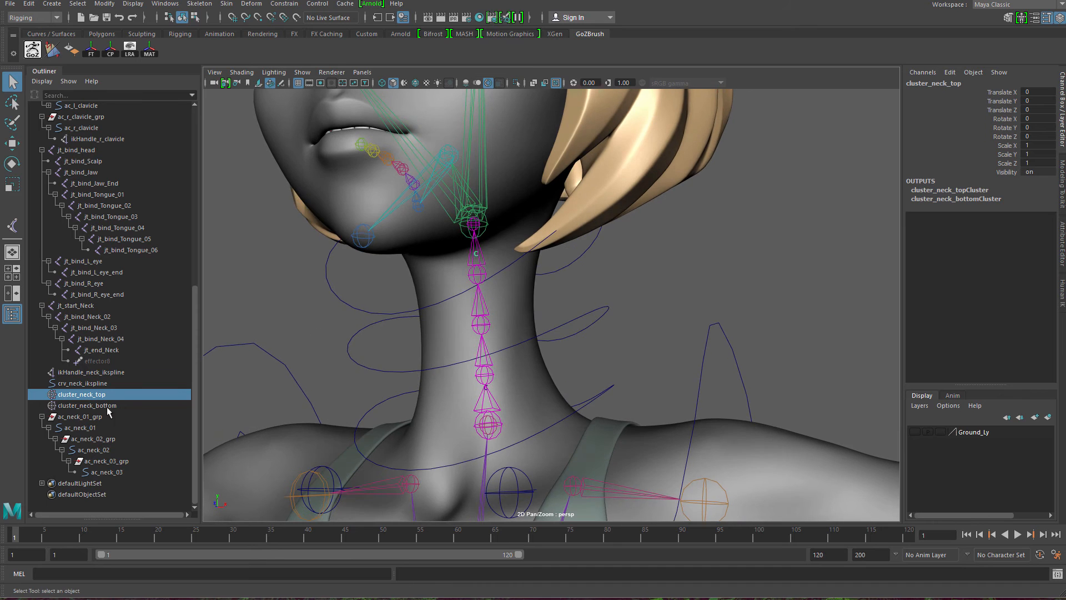
pyautogui.keyDown('alt'); pyautogui.moveTo(302, 287); pyautogui.dragTo(337, 350); pyautogui.keyUp('alt')
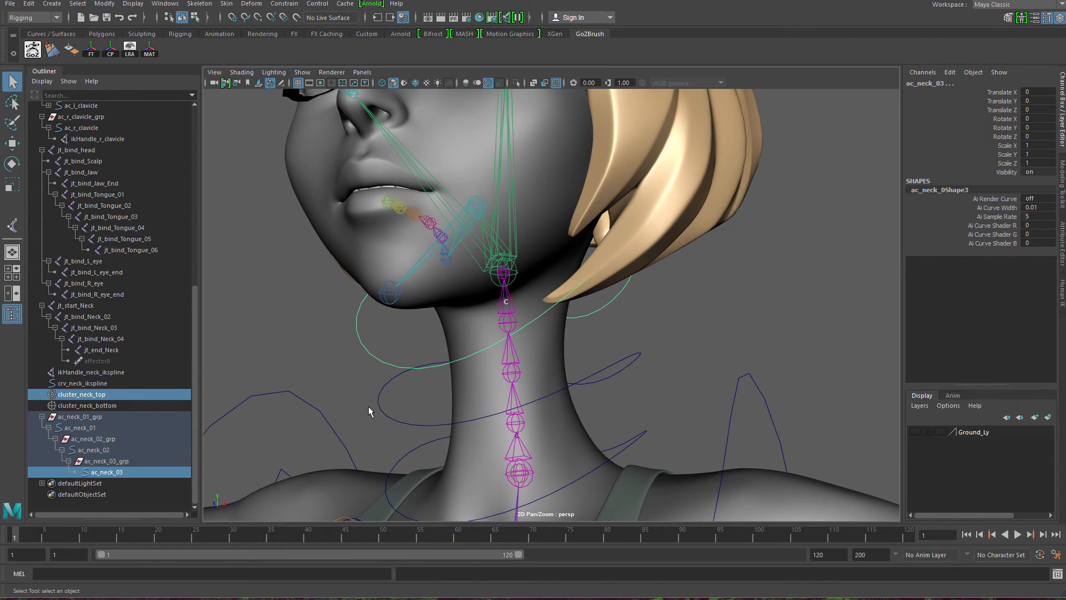
pyautogui.press('p')
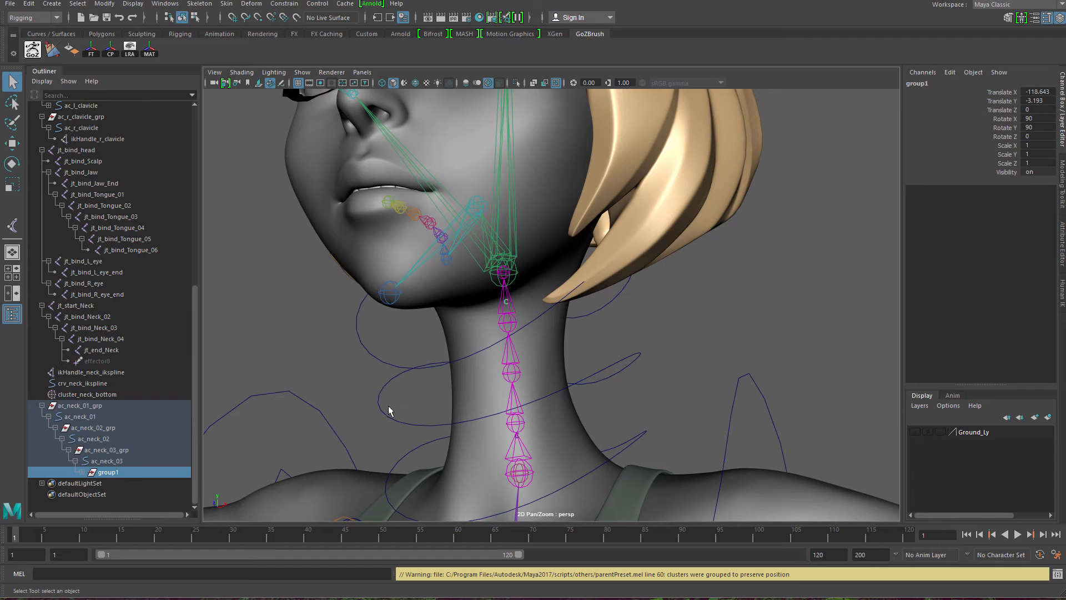
# Step: Parent cluster_neck_bottom under the ac_neck_01 control
pyautogui.click(89, 394)
pyautogui.keyDown('alt'); pyautogui.moveTo(295, 374); pyautogui.dragTo(630, 313); pyautogui.keyUp('alt')
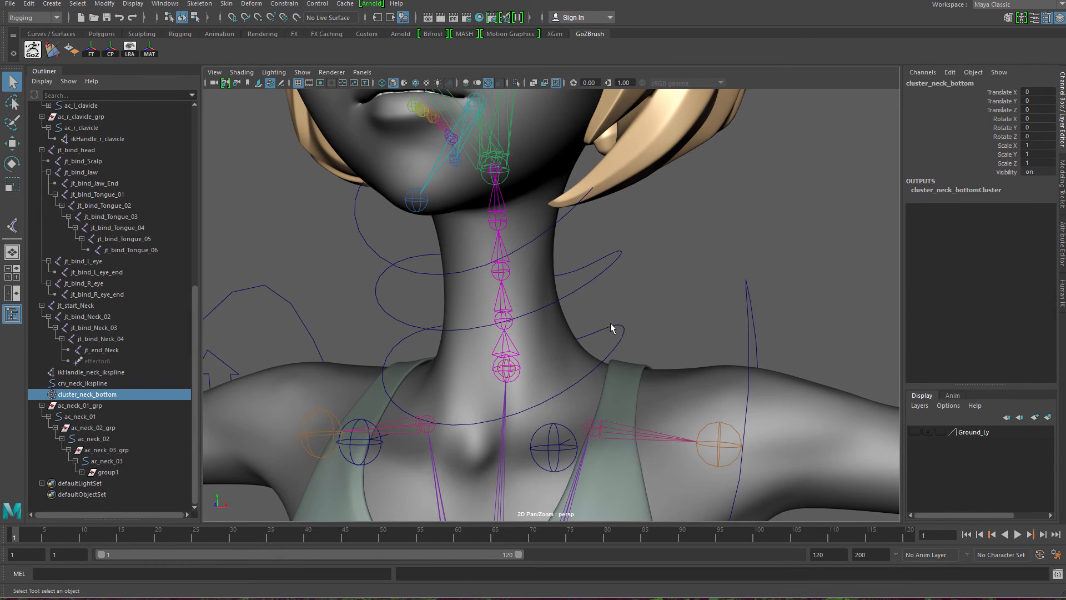
pyautogui.keyDown('shift'); pyautogui.click(611, 327); pyautogui.keyUp('shift')
pyautogui.press('p')
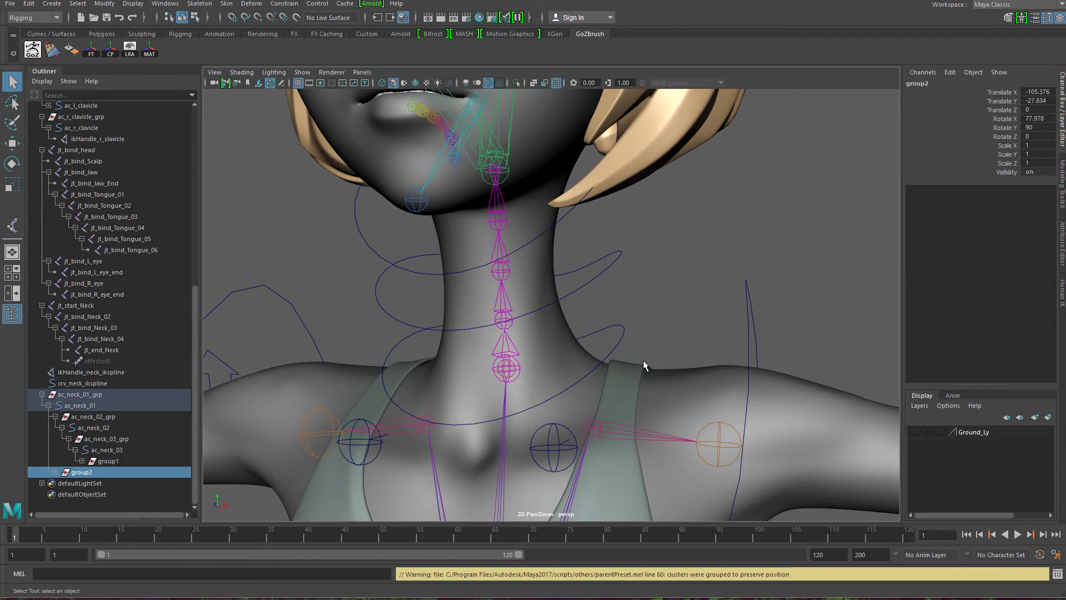
# Step: Test-rotate the neck controls to check how the neck joints follow, undo each rotation and clear the selection
pyautogui.keyDown('alt'); pyautogui.moveTo(644, 338); pyautogui.dragTo(566, 278); pyautogui.keyUp('alt')
pyautogui.press('e')
pyautogui.hotkey('ctrl', 'z')
pyautogui.click(592, 291)
pyautogui.hotkey('ctrl', 'z')
pyautogui.click(438, 257)
pyautogui.moveTo(556, 201); pyautogui.dragTo(580, 226)
pyautogui.hotkey('ctrl', 'z')
pyautogui.keyDown('alt'); pyautogui.moveTo(583, 250); pyautogui.dragTo(450, 321, button='right'); pyautogui.keyUp('alt')
pyautogui.press('q')
pyautogui.keyDown('alt'); pyautogui.moveTo(450, 322); pyautogui.dragTo(805, 344); pyautogui.keyUp('alt')
pyautogui.click(401, 255)
# Step: Collapse the ac_neck_01_grp, jt_start_Neck, jt_bind_head and both clavicle group hierarchies in the Outliner
pyautogui.keyDown('alt'); pyautogui.moveTo(805, 344); pyautogui.dragTo(747, 472, button='right'); pyautogui.keyUp('alt')
pyautogui.keyDown('alt'); pyautogui.moveTo(747, 471); pyautogui.dragTo(655, 400); pyautogui.keyUp('alt')
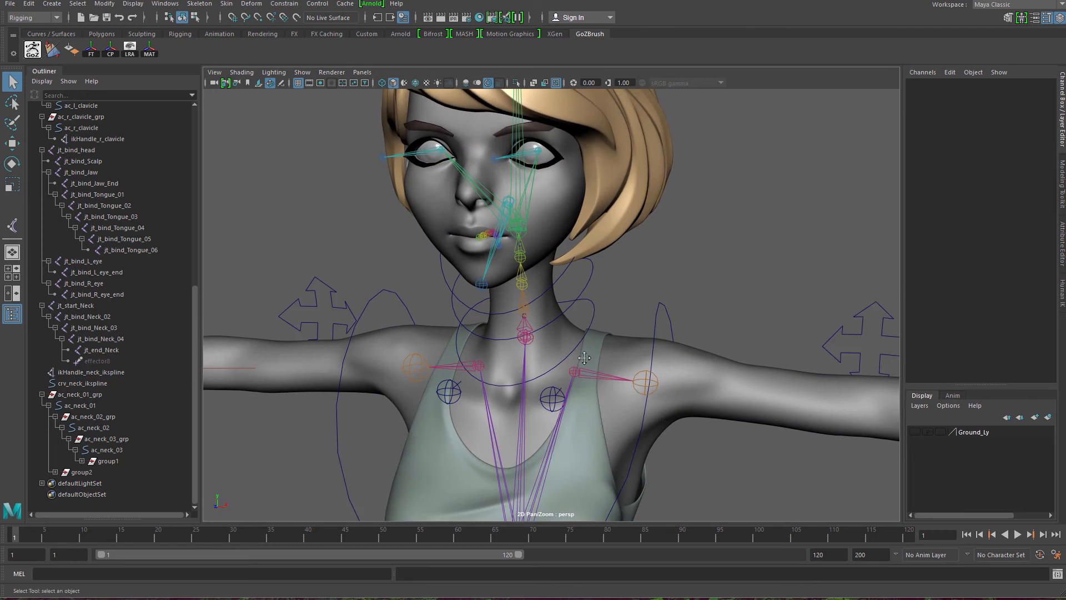
pyautogui.keyDown('alt'); pyautogui.moveTo(655, 400); pyautogui.dragTo(611, 344, button='right'); pyautogui.keyUp('alt')
pyautogui.keyDown('alt'); pyautogui.moveTo(610, 344); pyautogui.dragTo(603, 278, button='middle'); pyautogui.keyUp('alt')
pyautogui.click(42, 394)
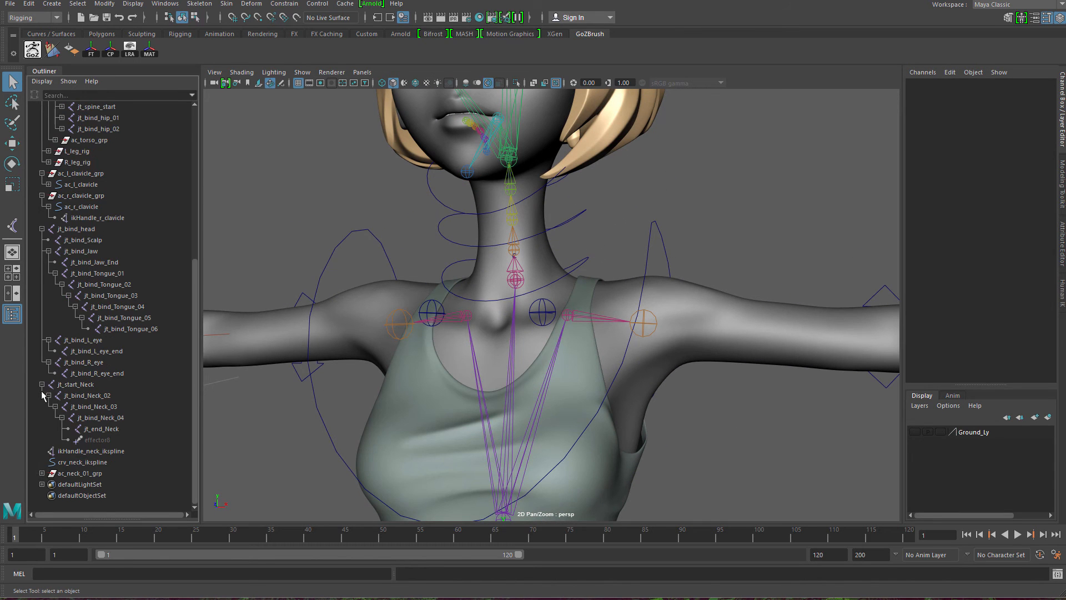
pyautogui.click(41, 385)
pyautogui.click(41, 284)
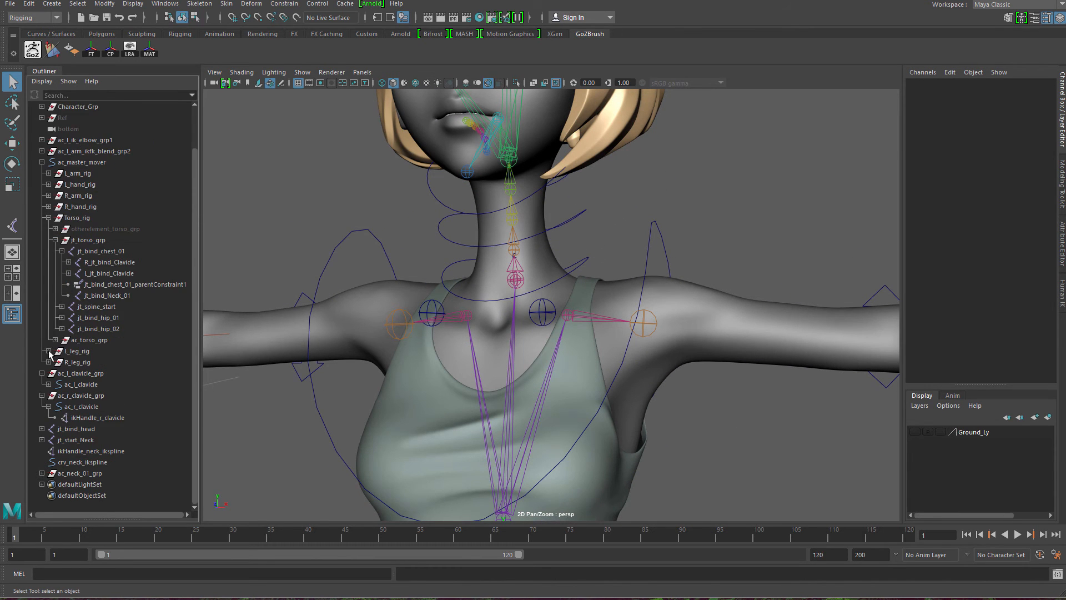
pyautogui.click(42, 374)
pyautogui.click(42, 395)
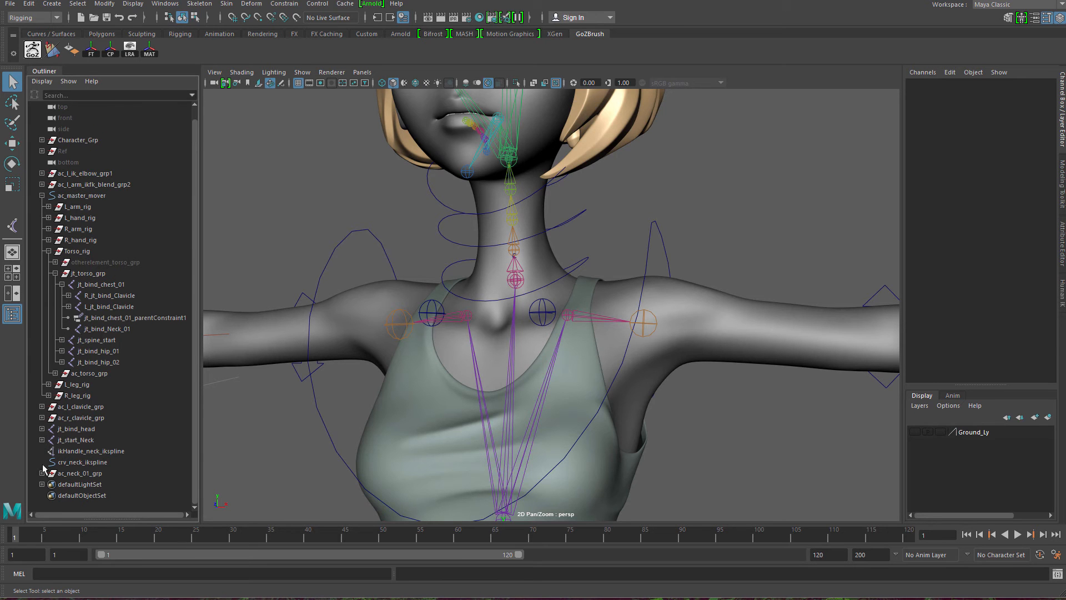
# Step: Parent ac_l_clavicle_grp and ac_r_clavicle_grp under the ac_chest control
pyautogui.click(89, 409)
pyautogui.keyDown('shift'); pyautogui.click(89, 418); pyautogui.keyUp('shift')
pyautogui.keyDown('alt'); pyautogui.moveTo(613, 350); pyautogui.dragTo(431, 339); pyautogui.keyUp('alt')
pyautogui.scroll(5, 548, 436)
pyautogui.scroll(-3, 356, 335)
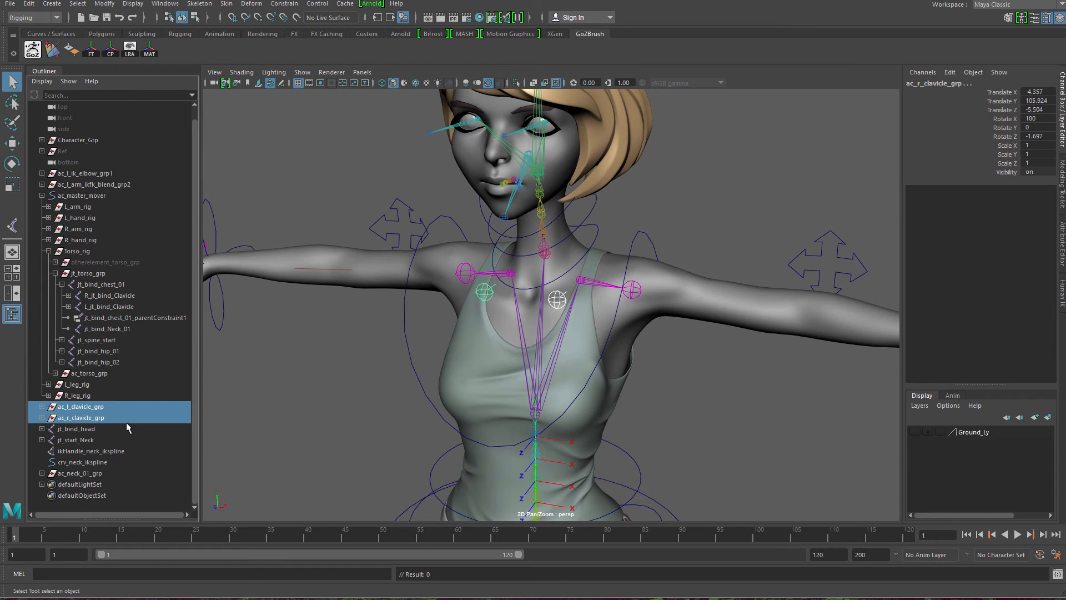
pyautogui.click(408, 331)
pyautogui.press('p')
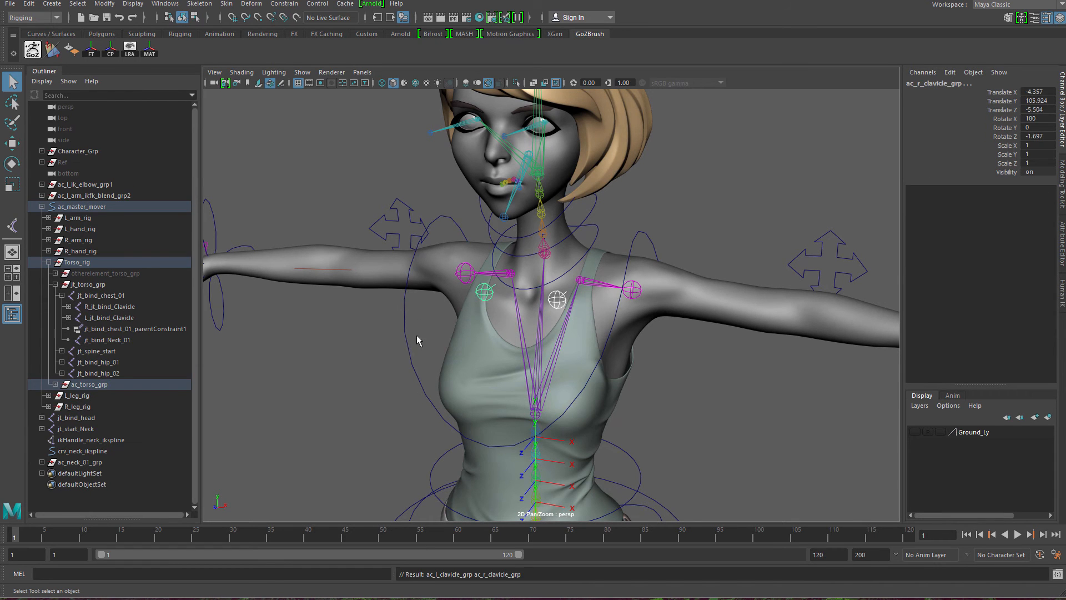
# Step: Test-rotate the ac_chest control to check that the clavicle controls follow, and undo the rotation
pyautogui.click(409, 335)
pyautogui.press('e')
pyautogui.keyDown('alt'); pyautogui.moveTo(579, 348); pyautogui.dragTo(599, 312); pyautogui.keyUp('alt')
pyautogui.moveTo(569, 378); pyautogui.dragTo(502, 372)
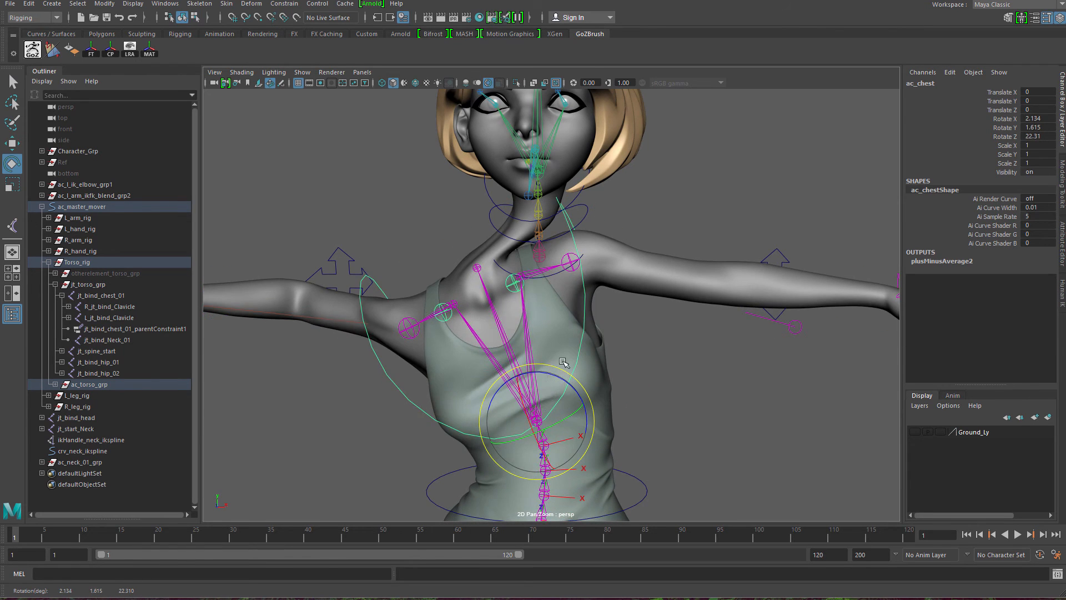
pyautogui.hotkey('ctrl', 'z')
pyautogui.keyDown('alt'); pyautogui.moveTo(567, 297); pyautogui.dragTo(514, 316); pyautogui.keyUp('alt')
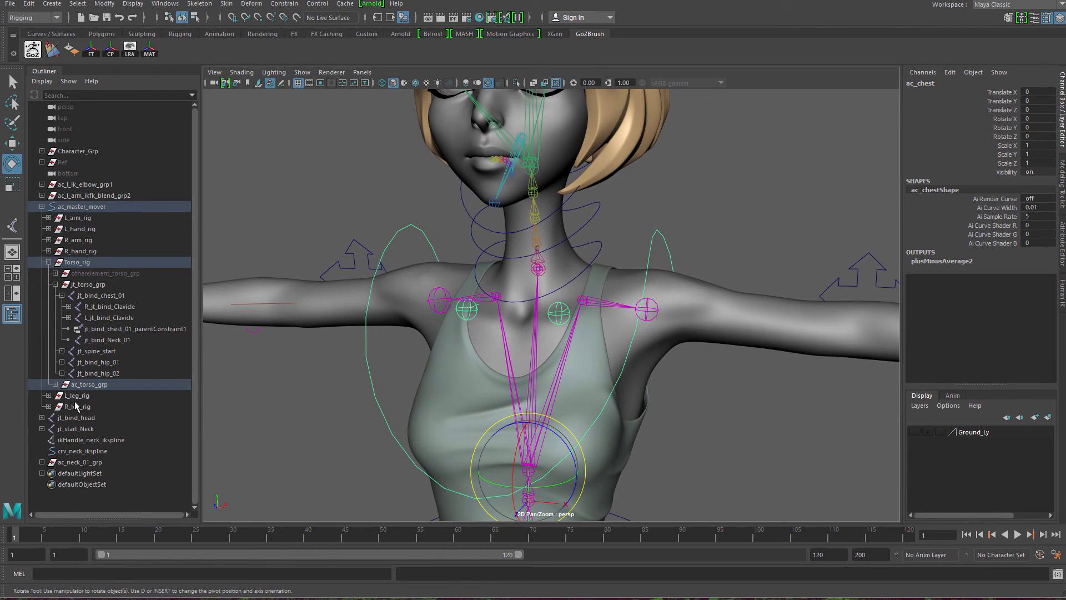
# Step: Collapse the Torso_rig and ac_master_mover hierarchies in the Outliner and check the remaining loose head and neck nodes
pyautogui.click(49, 263)
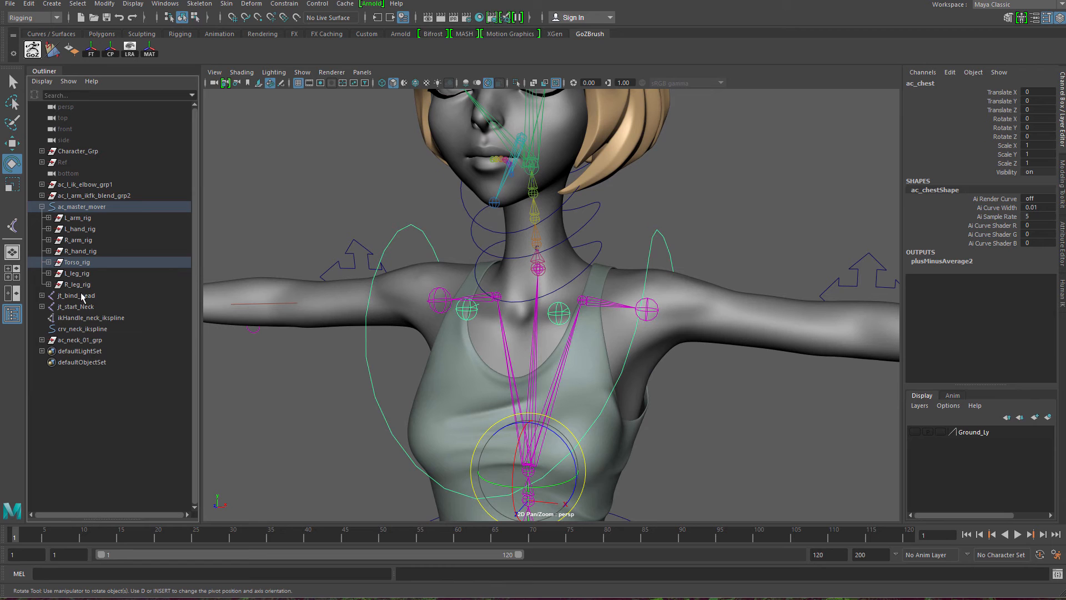
pyautogui.click(42, 206)
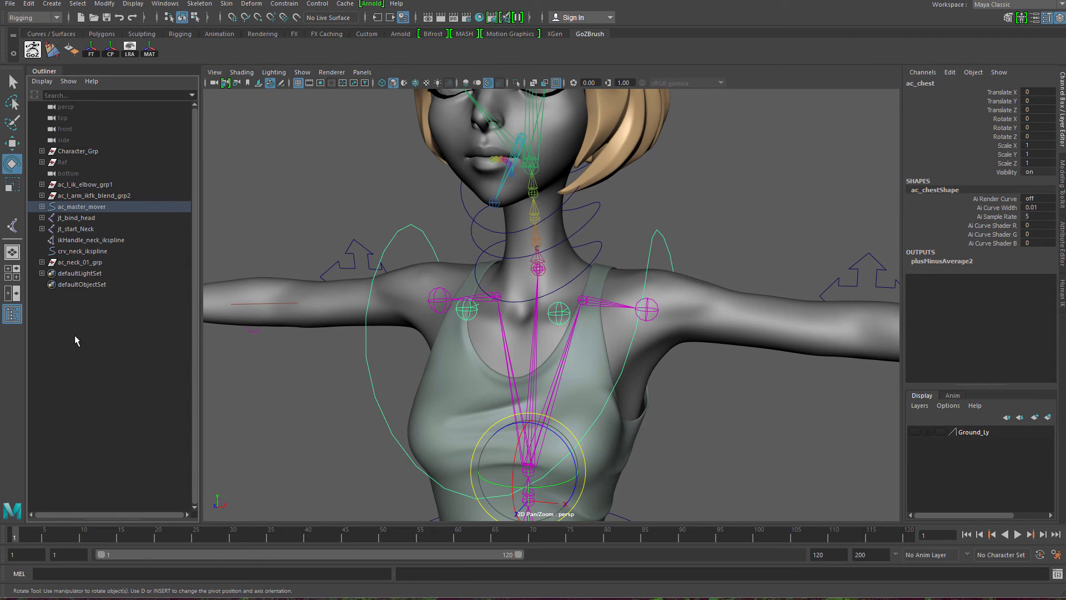
pyautogui.keyDown('ctrl'); pyautogui.click(89, 217); pyautogui.keyUp('ctrl')
pyautogui.press('f')
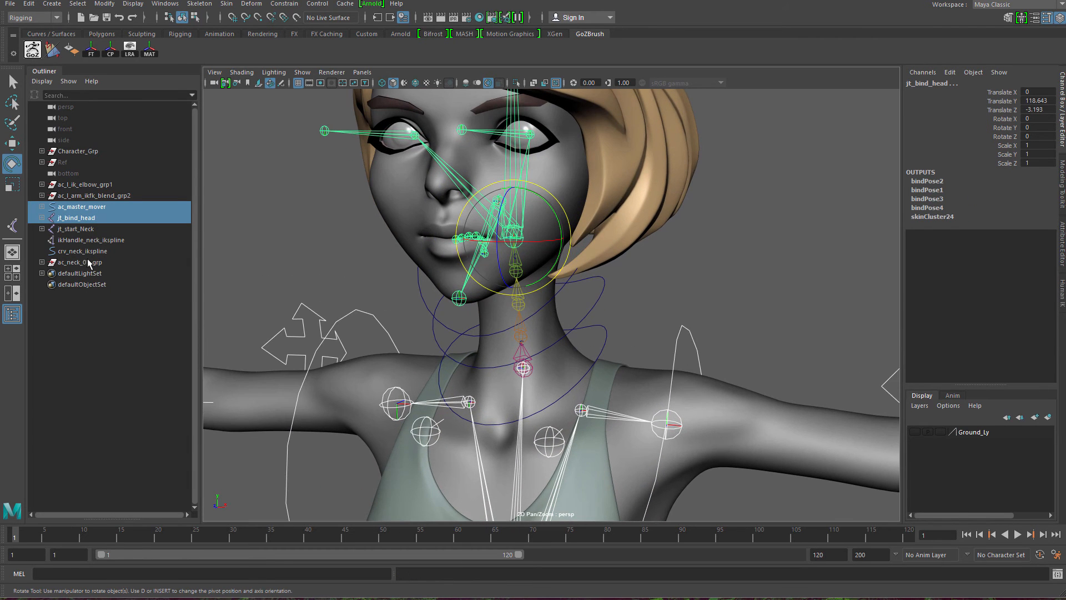
pyautogui.click(83, 263)
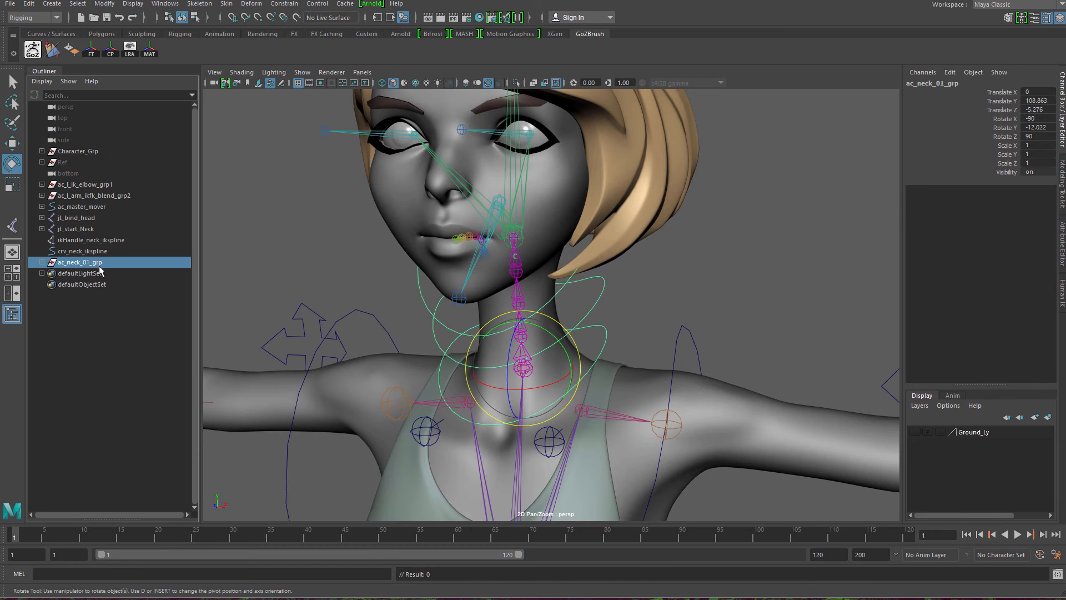
pyautogui.click(92, 230)
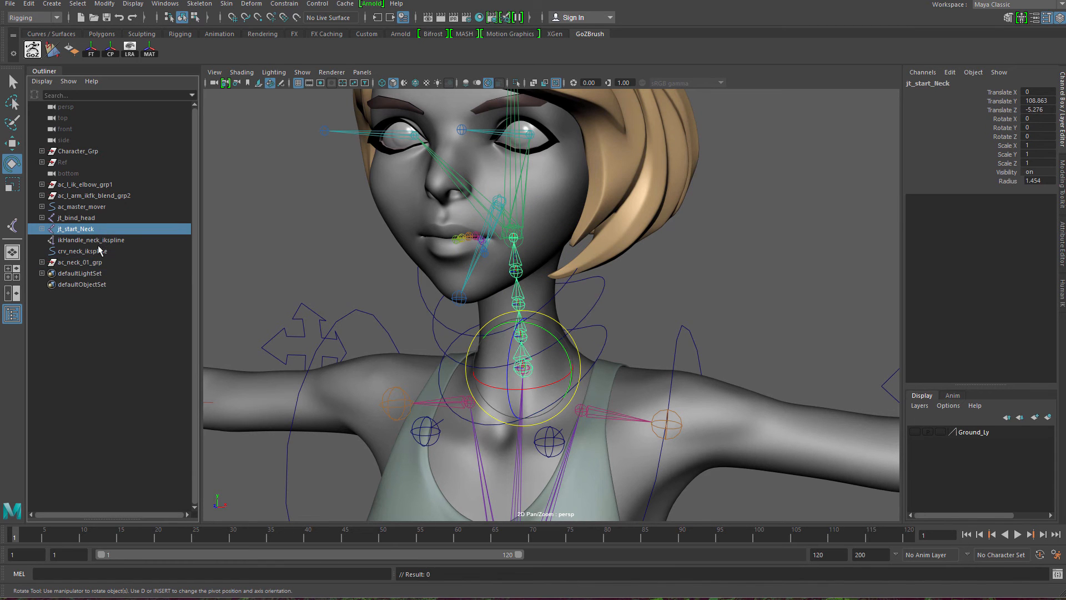
# Step: Group ikHandle_neck_ikspline and crv_neck_ikspline together
pyautogui.click(110, 241)
pyautogui.keyDown('ctrl'); pyautogui.click(109, 252); pyautogui.keyUp('ctrl')
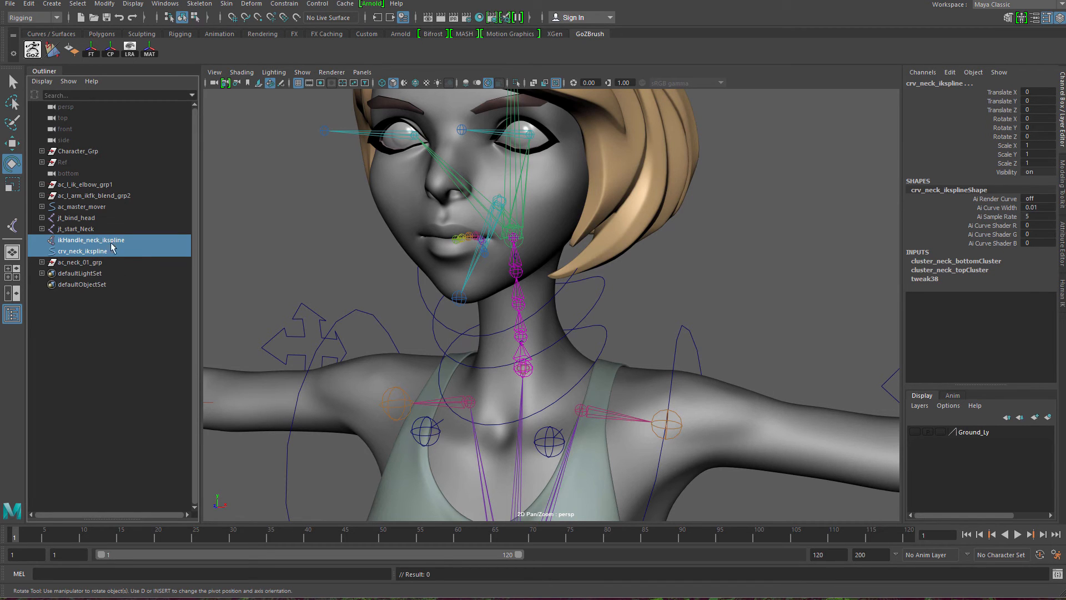
pyautogui.hotkey('ctrl', 'g')
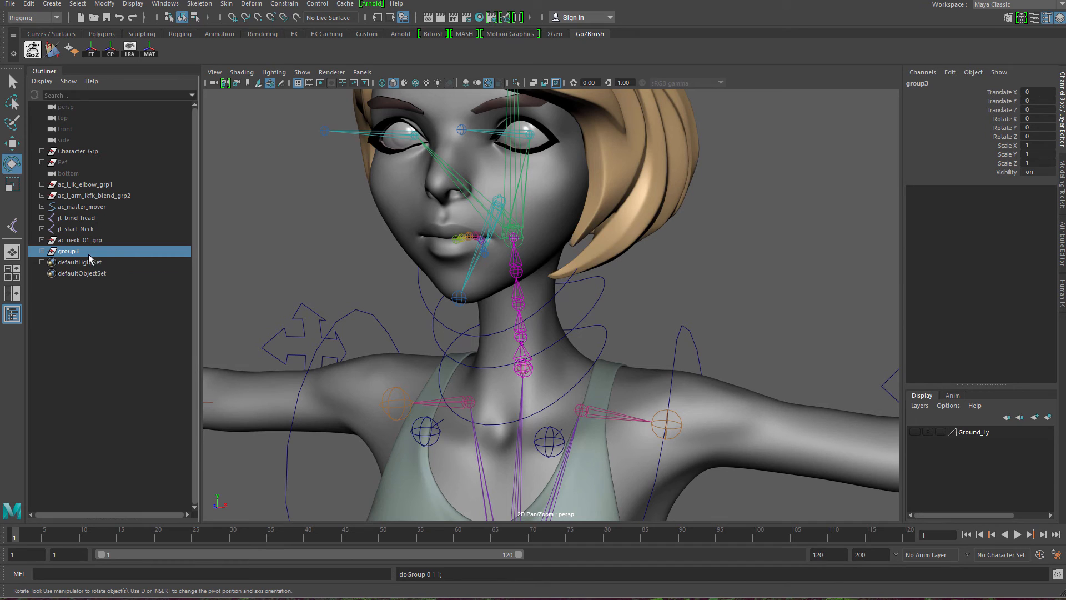
# Step: Rename the new group holding the neck IK handle and curve otherelements_neck_grp
pyautogui.doubleClick(88, 253)
pyautogui.write('other')
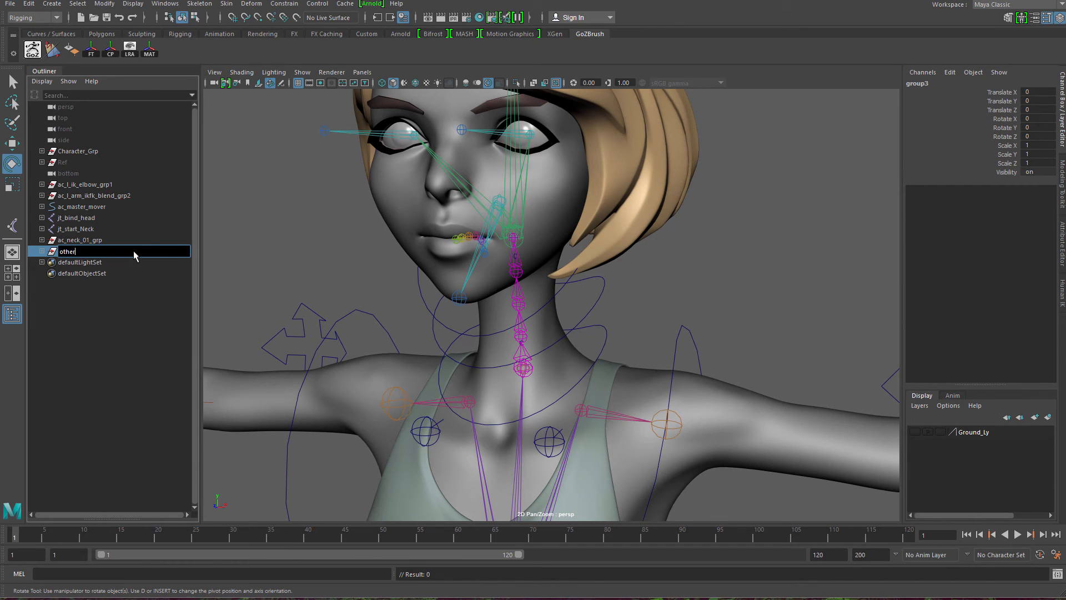
pyautogui.write('ele')
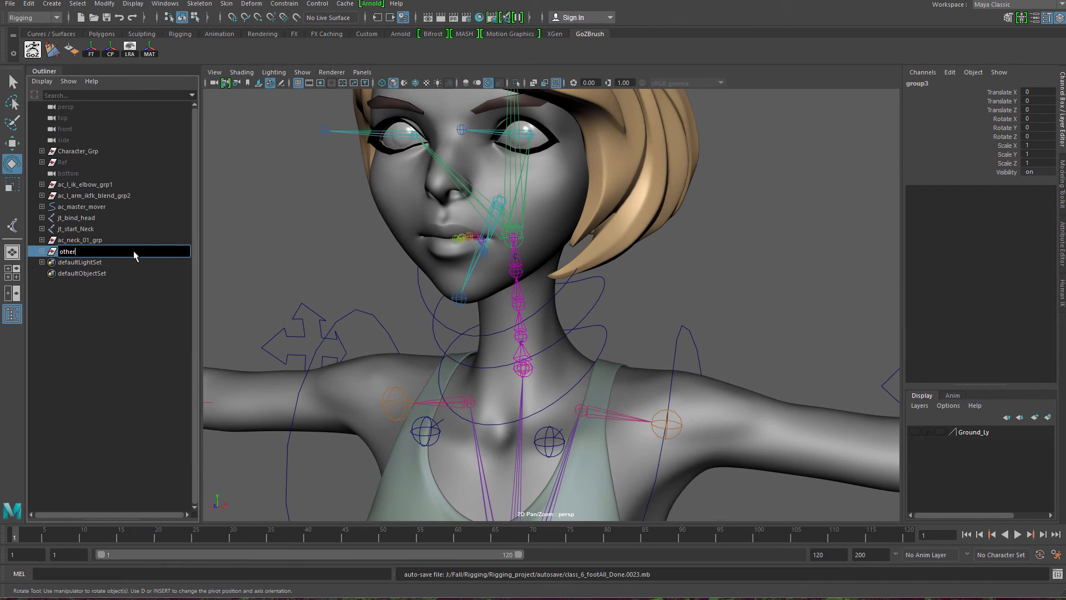
pyautogui.write('elements_neck_gro')
pyautogui.press('Return')
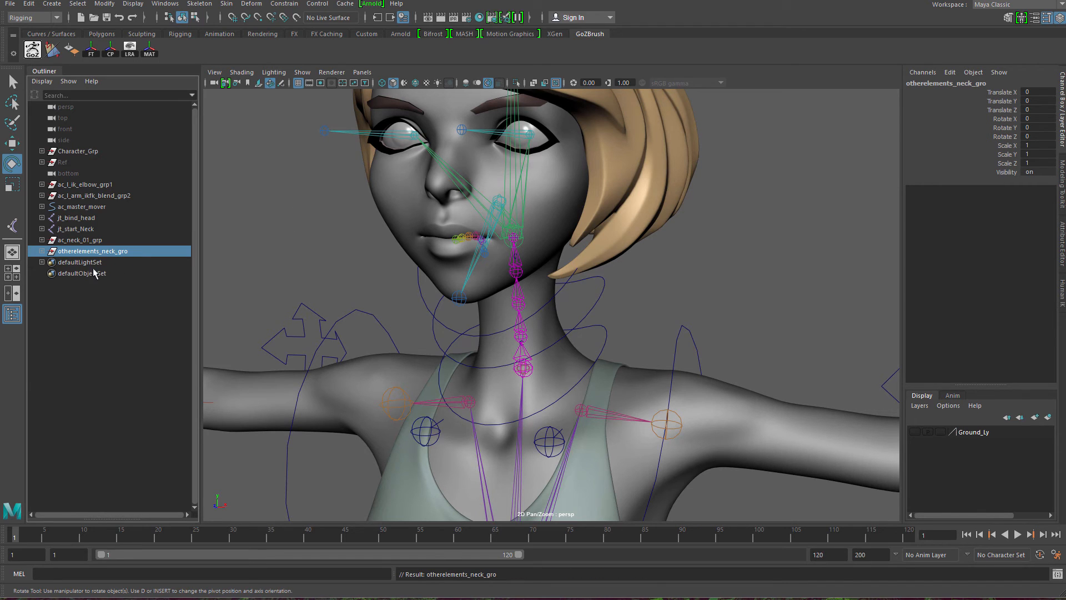
pyautogui.doubleClick(131, 251)
pyautogui.press('End')
pyautogui.press('BackSpace')
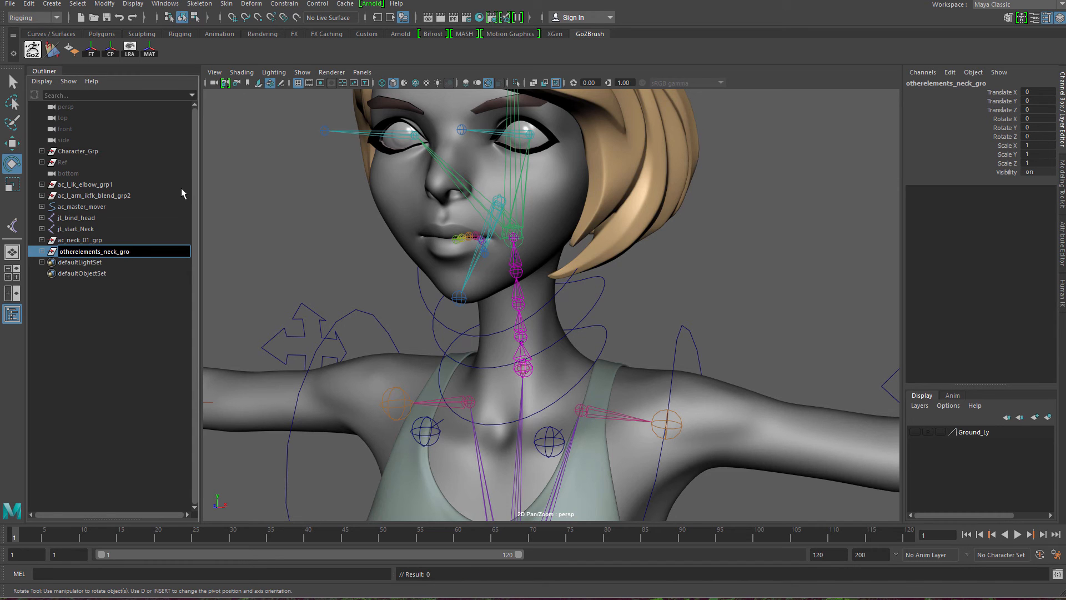
pyautogui.write('p')
pyautogui.press('Return')
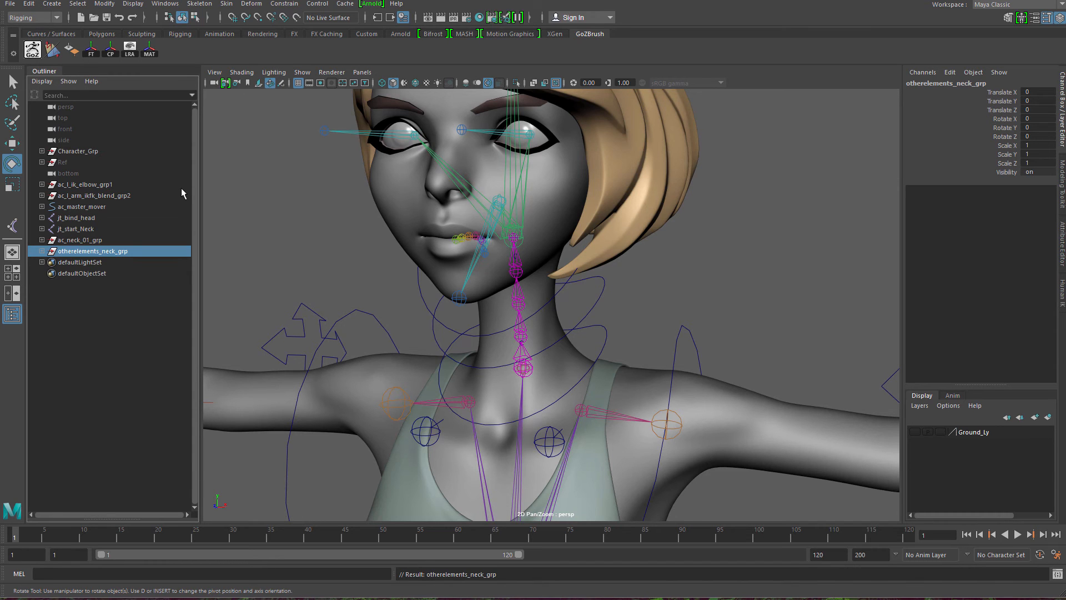
# Step: Group the jt_start_Neck joint chain on its own and name the group jt_neck_grp
pyautogui.click(87, 230)
pyautogui.keyDown('alt'); pyautogui.moveTo(392, 301); pyautogui.dragTo(423, 333, button='middle'); pyautogui.keyUp('alt')
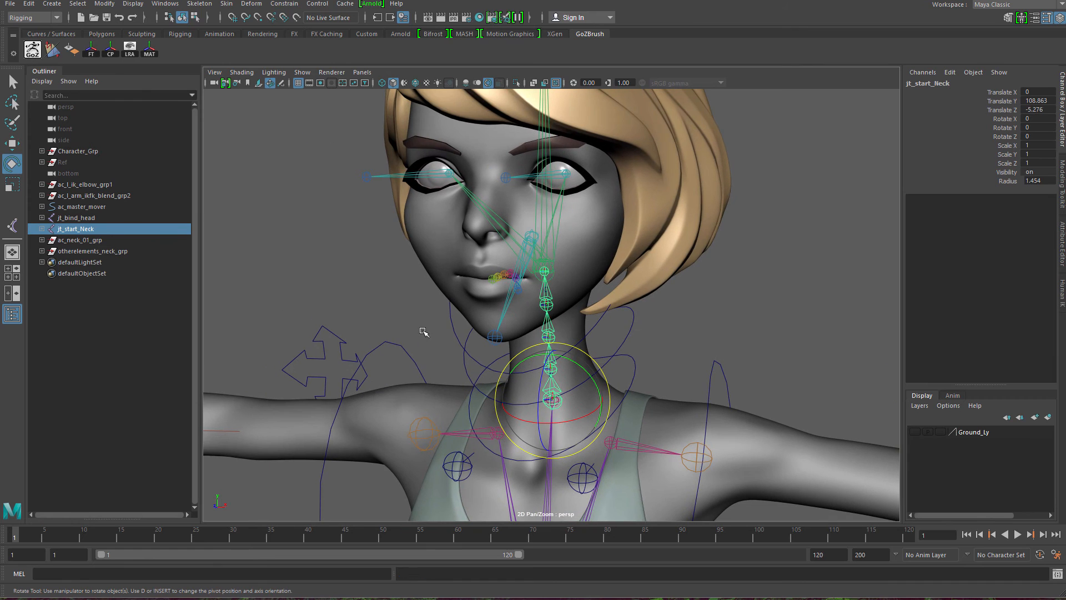
pyautogui.hotkey('ctrl', 'g')
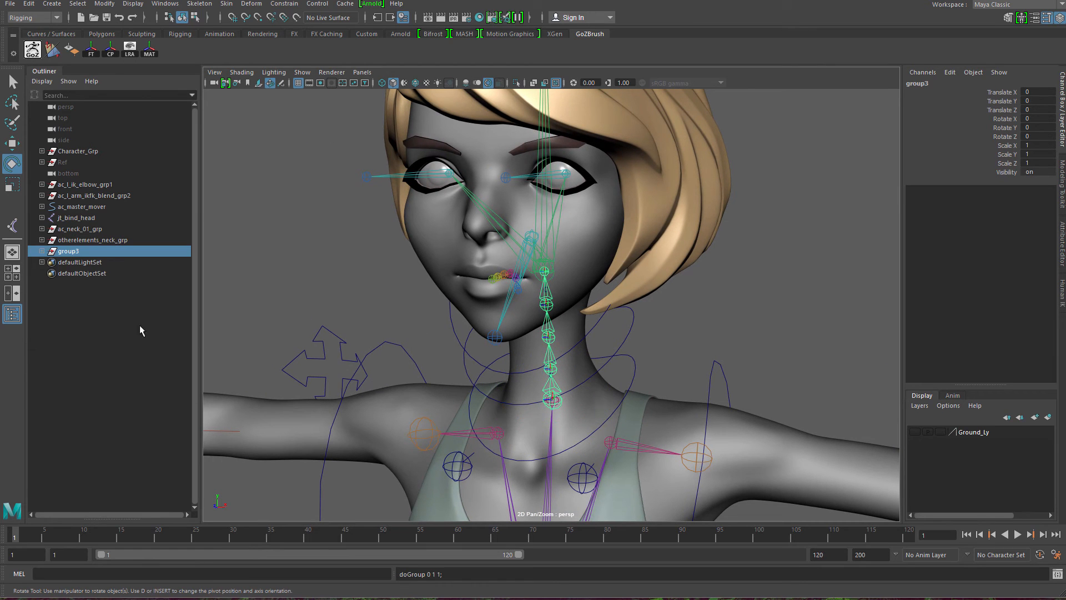
pyautogui.doubleClick(83, 252)
pyautogui.write('jt_neck_')
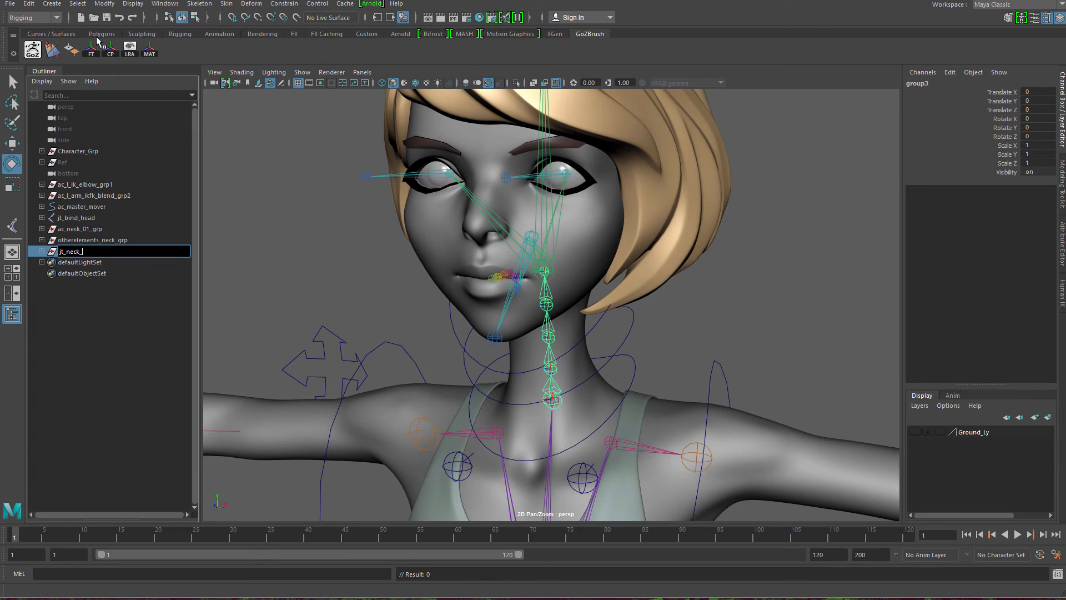
pyautogui.write('grp')
pyautogui.press('Return')
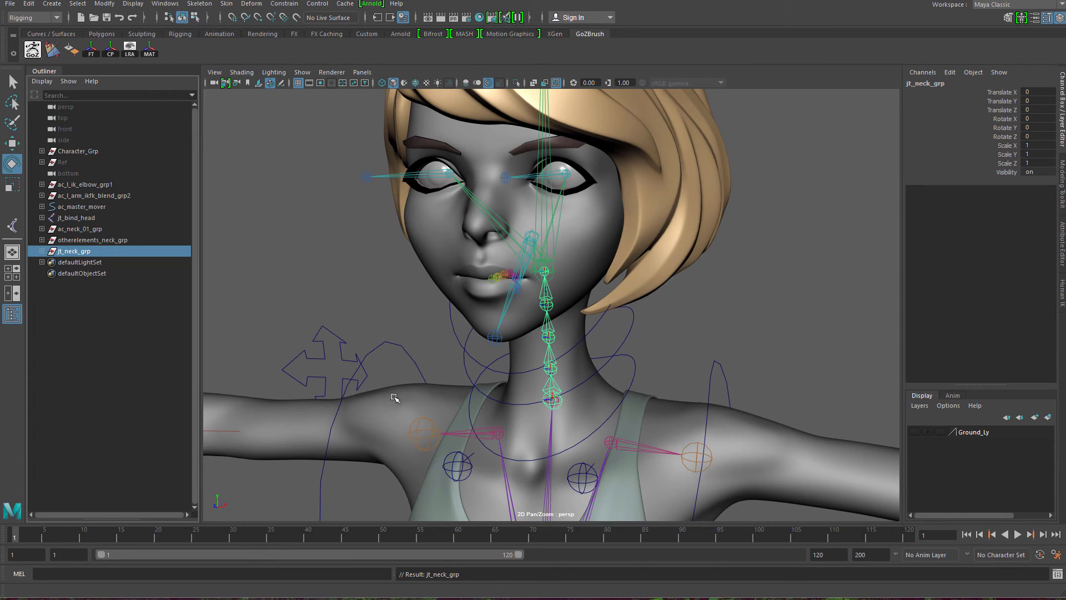
# Step: Group ac_neck_01_grp, otherelements_neck_grp and jt_neck_grp together and name the new group neck_rig
pyautogui.click(89, 229)
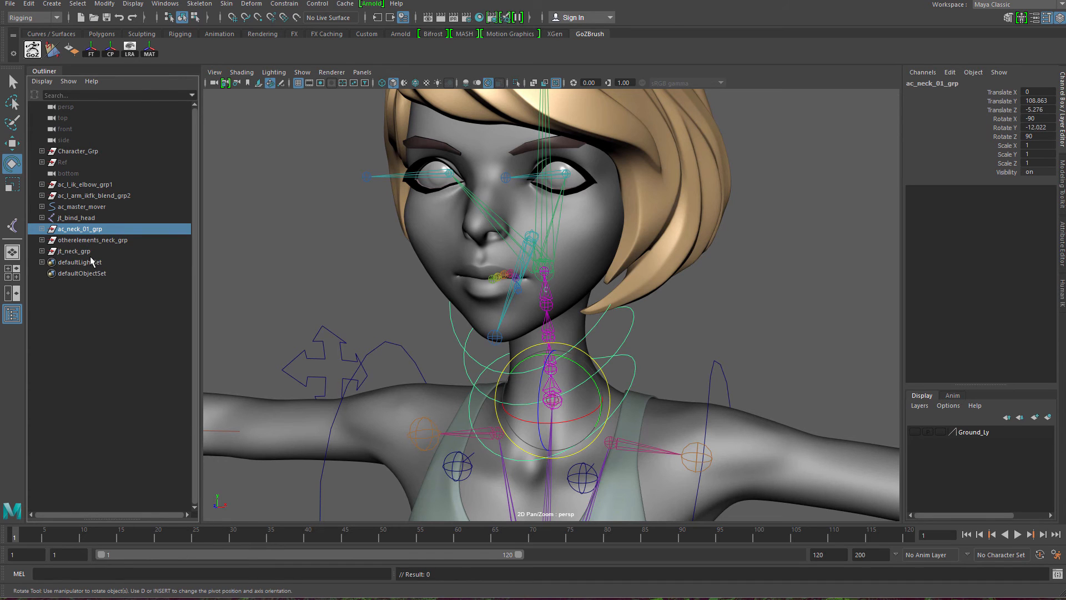
pyautogui.keyDown('ctrl'); pyautogui.click(92, 253); pyautogui.keyUp('ctrl')
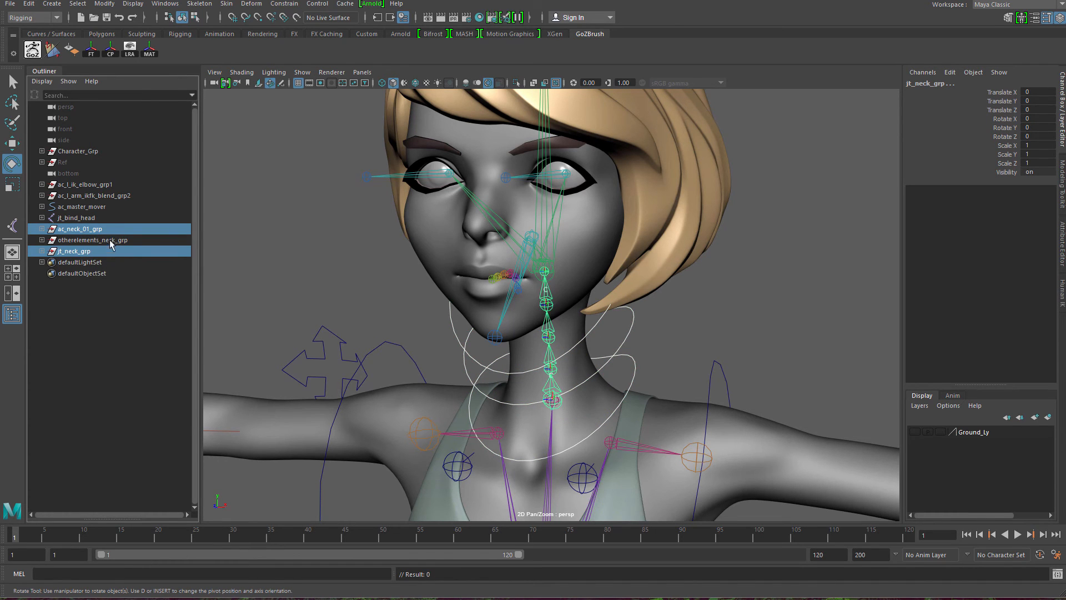
pyautogui.keyDown('ctrl'); pyautogui.click(118, 240); pyautogui.keyUp('ctrl')
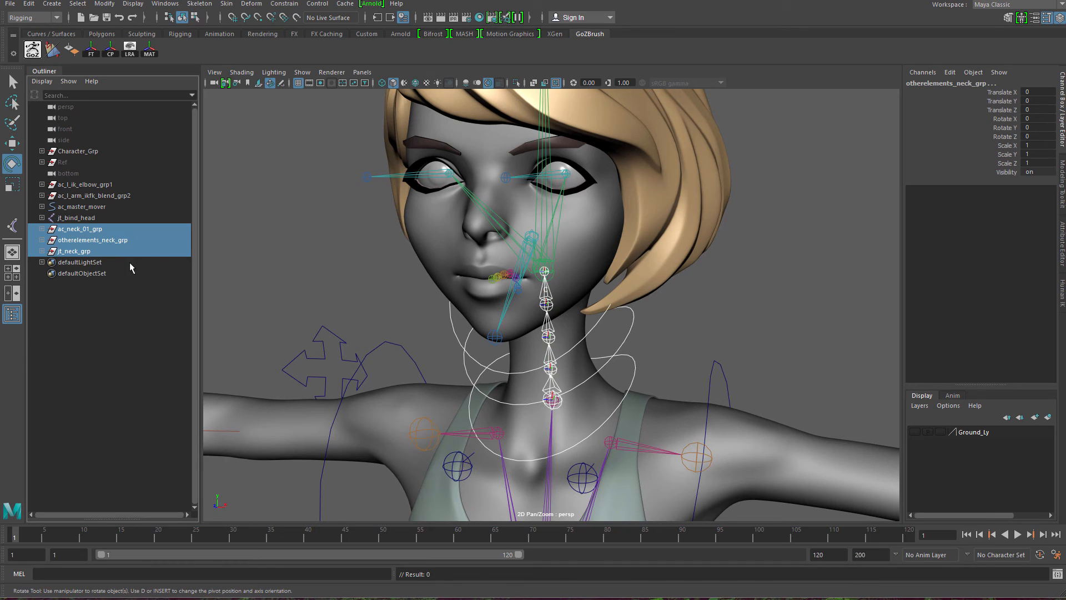
pyautogui.hotkey('ctrl', 'g')
pyautogui.doubleClick(97, 229)
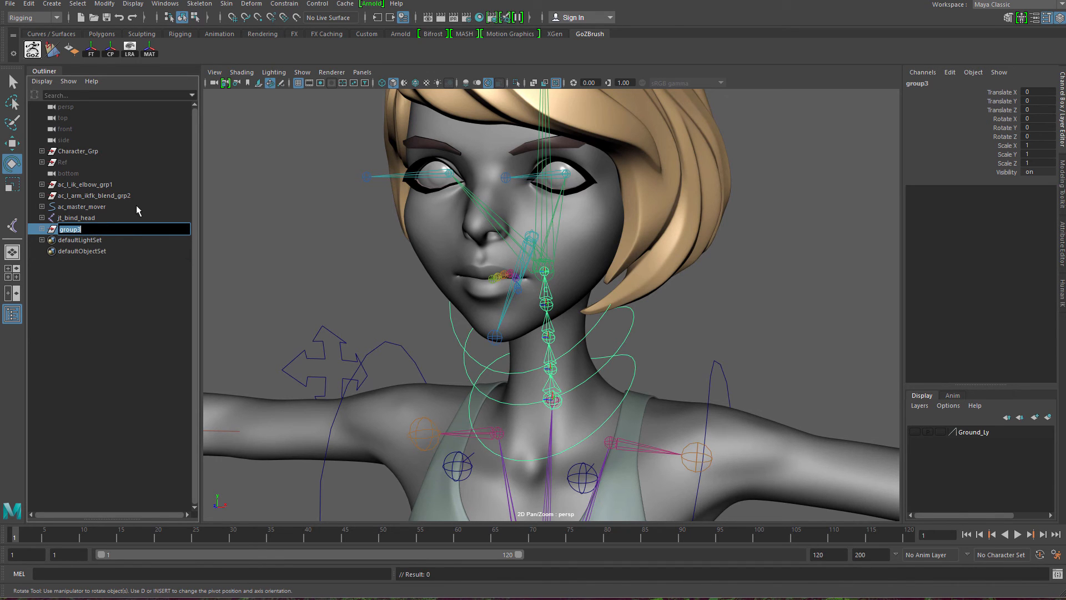
pyautogui.write('neck')
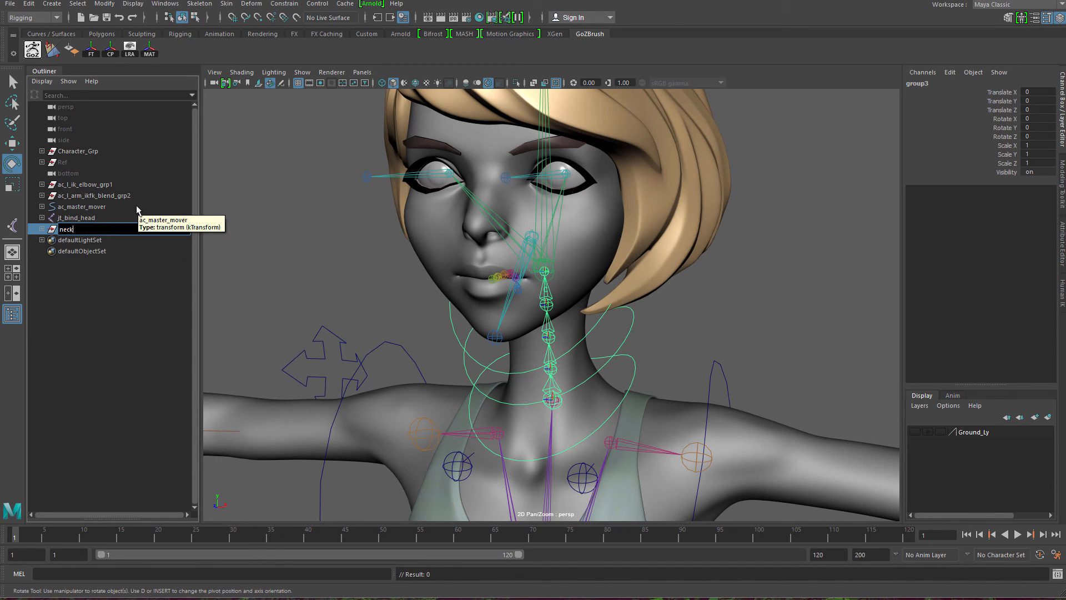
pyautogui.write('_rig')
pyautogui.press('Return')
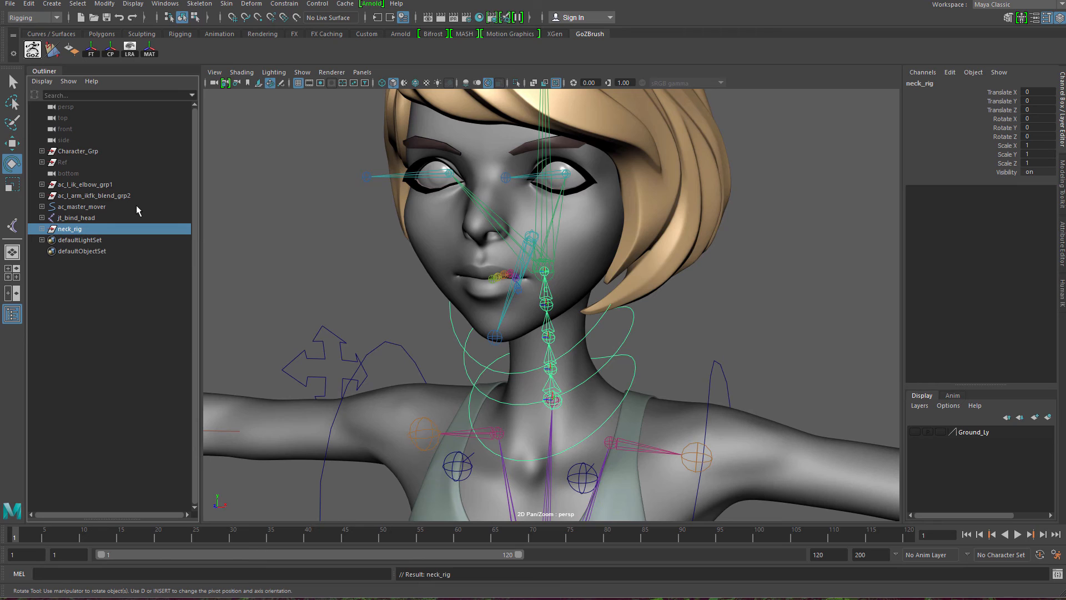
# Step: Parent the neck_rig group under ac_master_mover and expand that hierarchy in the Outliner
pyautogui.keyDown('alt'); pyautogui.moveTo(541, 302); pyautogui.dragTo(560, 289); pyautogui.keyUp('alt')
pyautogui.keyDown('alt'); pyautogui.moveTo(561, 289); pyautogui.dragTo(455, 219, button='right'); pyautogui.keyUp('alt')
pyautogui.keyDown('alt'); pyautogui.moveTo(455, 219); pyautogui.dragTo(452, 297); pyautogui.keyUp('alt')
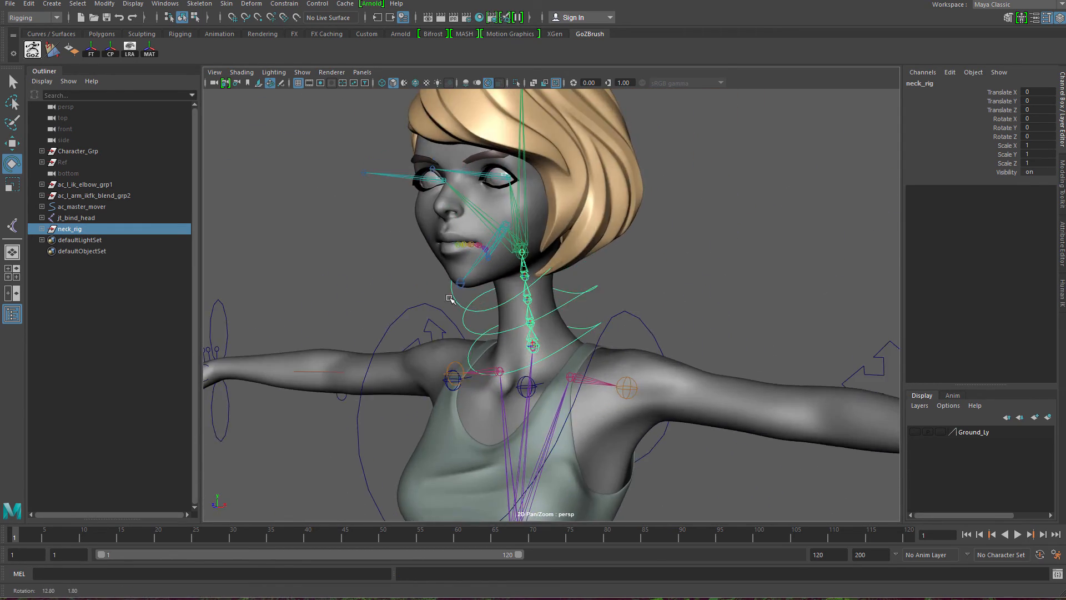
pyautogui.moveTo(452, 298)
pyautogui.keyDown('alt'); pyautogui.mouseDown(button='right')
pyautogui.moveTo(685, 289)
pyautogui.moveTo(469, 362)
pyautogui.moveTo(436, 298)
pyautogui.mouseUp(button='right'); pyautogui.keyUp('alt')
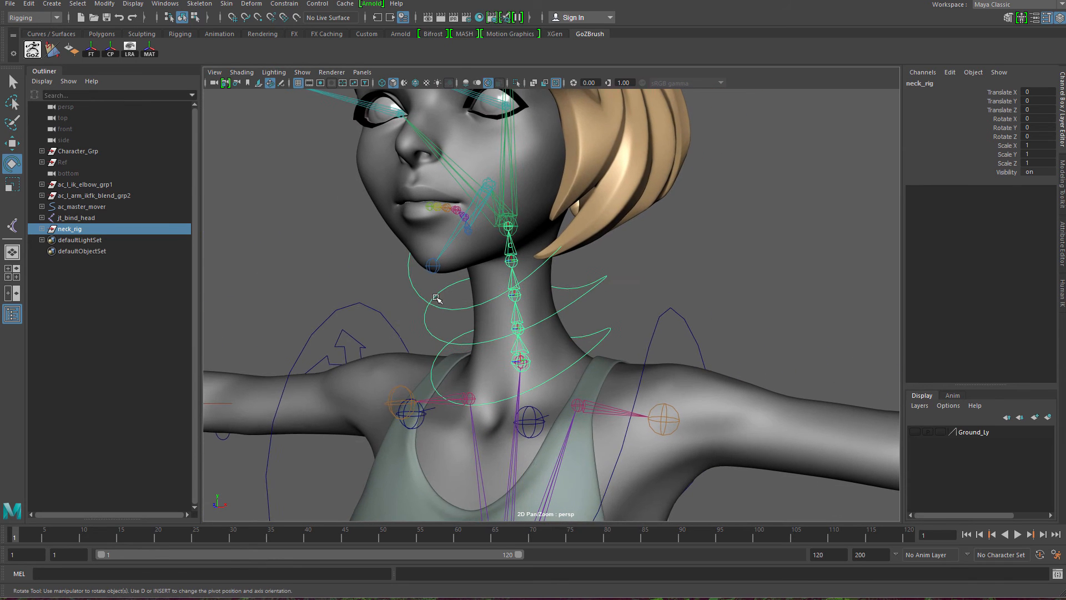
pyautogui.keyDown('alt'); pyautogui.moveTo(436, 297); pyautogui.dragTo(448, 299); pyautogui.keyUp('alt')
pyautogui.moveTo(73, 233); pyautogui.dragTo(82, 206, button='middle')
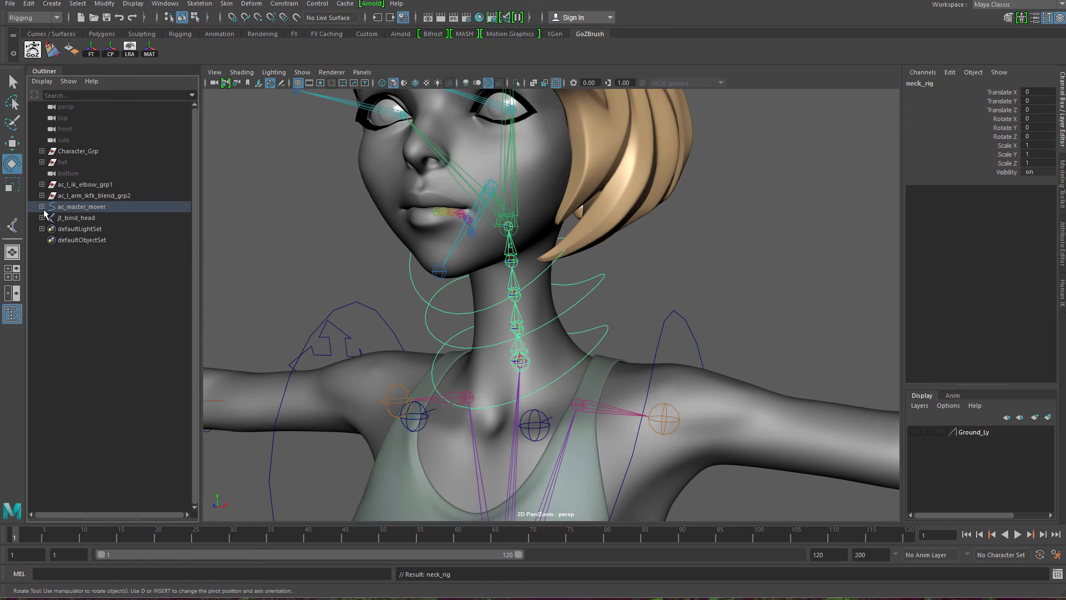
pyautogui.click(42, 207)
pyautogui.keyDown('alt'); pyautogui.moveTo(384, 293); pyautogui.dragTo(388, 260); pyautogui.keyUp('alt')
# Step: Test-rotate the lower neck control to check the neck deformation, undoing each rotation
pyautogui.click(600, 254)
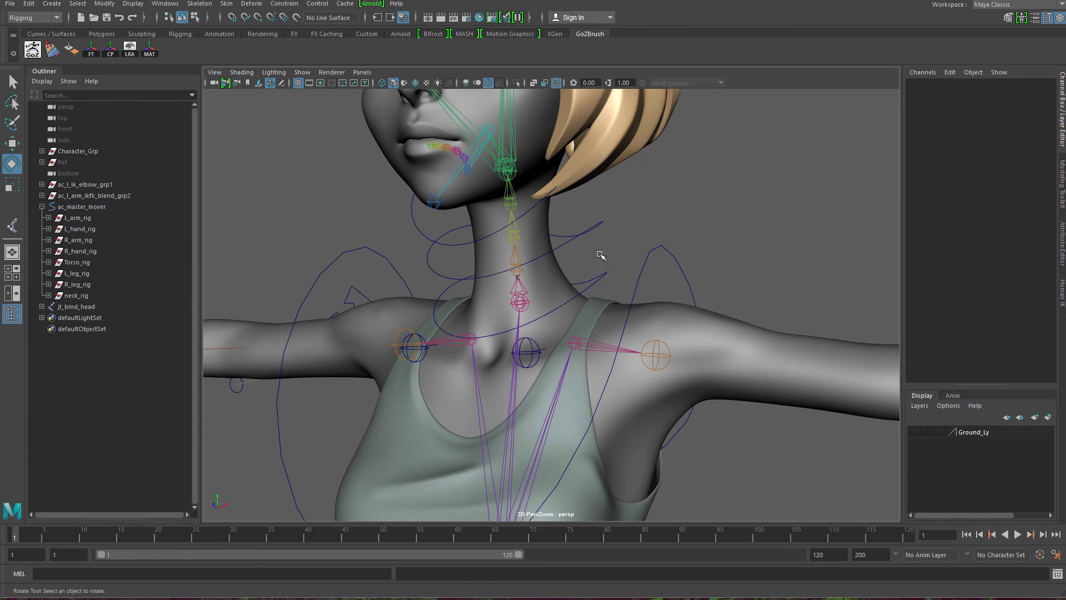
pyautogui.click(602, 273)
pyautogui.keyDown('alt'); pyautogui.moveTo(609, 290); pyautogui.dragTo(636, 275); pyautogui.keyUp('alt')
pyautogui.moveTo(554, 274); pyautogui.dragTo(574, 297)
pyautogui.hotkey('ctrl', 'z')
pyautogui.moveTo(572, 230); pyautogui.dragTo(599, 293)
pyautogui.hotkey('ctrl', 'z')
pyautogui.moveTo(600, 293)
pyautogui.keyDown('alt'); pyautogui.mouseDown(button='right')
pyautogui.moveTo(631, 344)
pyautogui.moveTo(606, 289)
pyautogui.mouseUp(button='right'); pyautogui.keyUp('alt')
pyautogui.keyDown('alt'); pyautogui.moveTo(606, 289); pyautogui.dragTo(627, 287); pyautogui.keyUp('alt')
# Step: Test-rotate the ac_chest control to check whether the neck controls follow, and undo the rotation
pyautogui.moveTo(680, 271); pyautogui.dragTo(726, 290)
pyautogui.keyDown('alt'); pyautogui.moveTo(727, 290); pyautogui.dragTo(550, 325, button='right'); pyautogui.keyUp('alt')
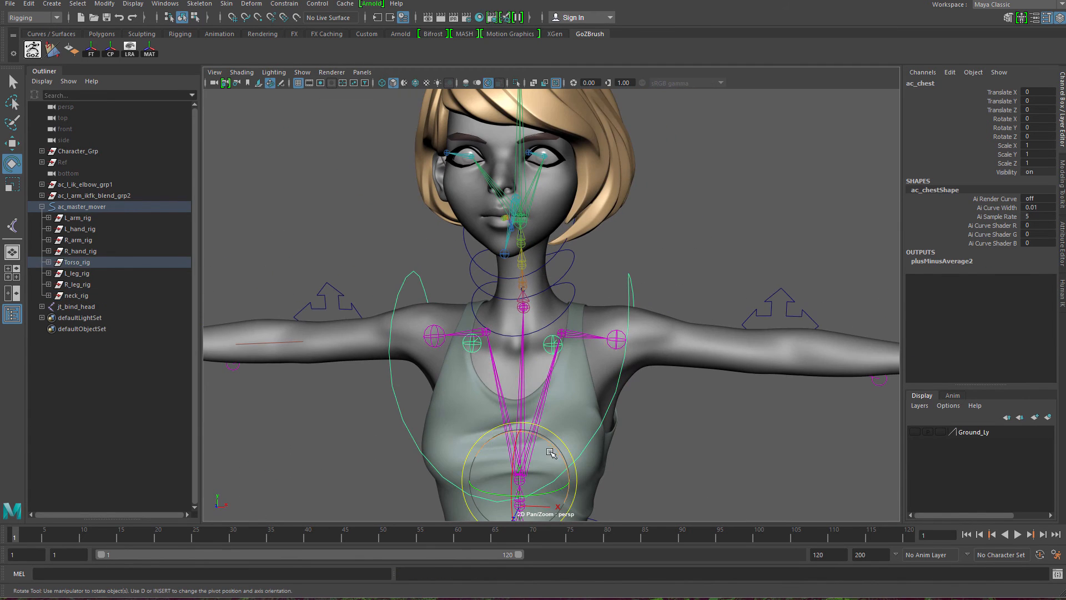
pyautogui.moveTo(550, 453); pyautogui.dragTo(572, 418)
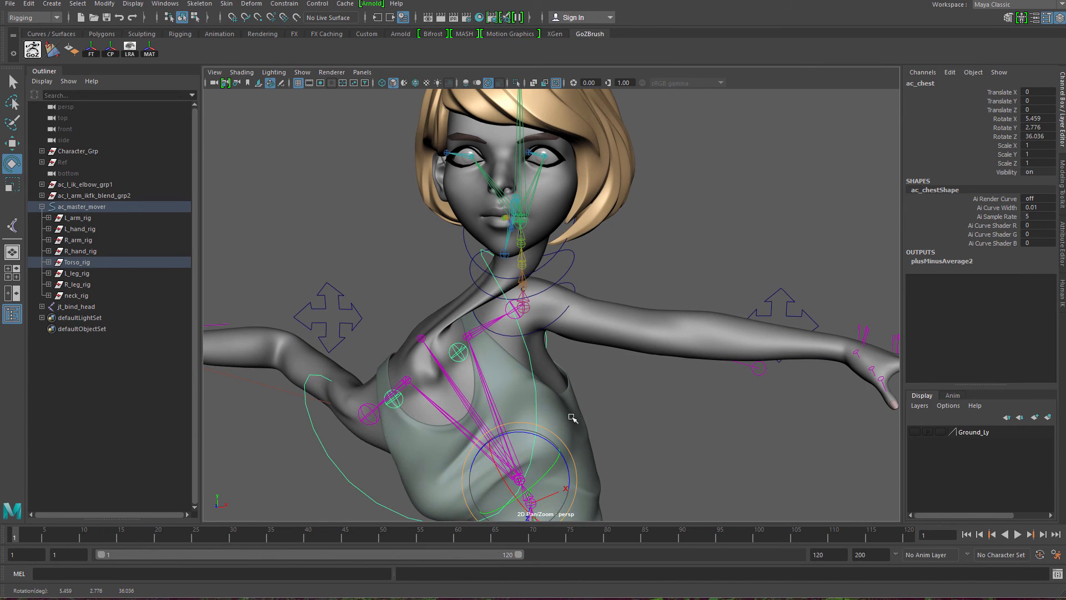
pyautogui.hotkey('ctrl', 'z')
# Step: Parent-constrain ac_neck_01_grp, inside neck_rig, to the ac_chest control
pyautogui.press('q')
pyautogui.click(637, 228)
pyautogui.moveTo(615, 258); pyautogui.dragTo(649, 292)
pyautogui.press('f')
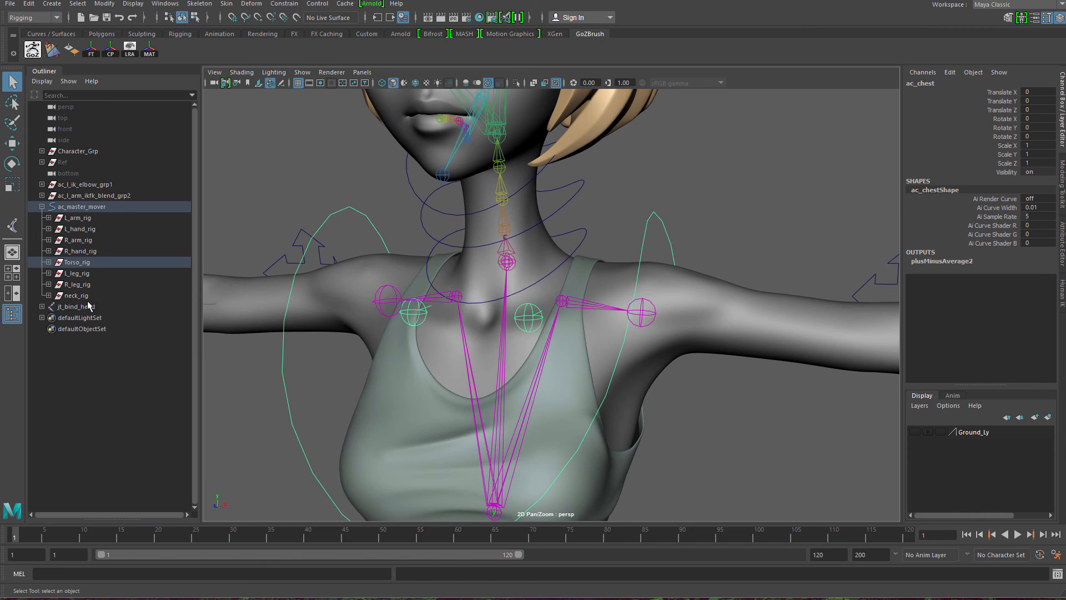
pyautogui.click(49, 296)
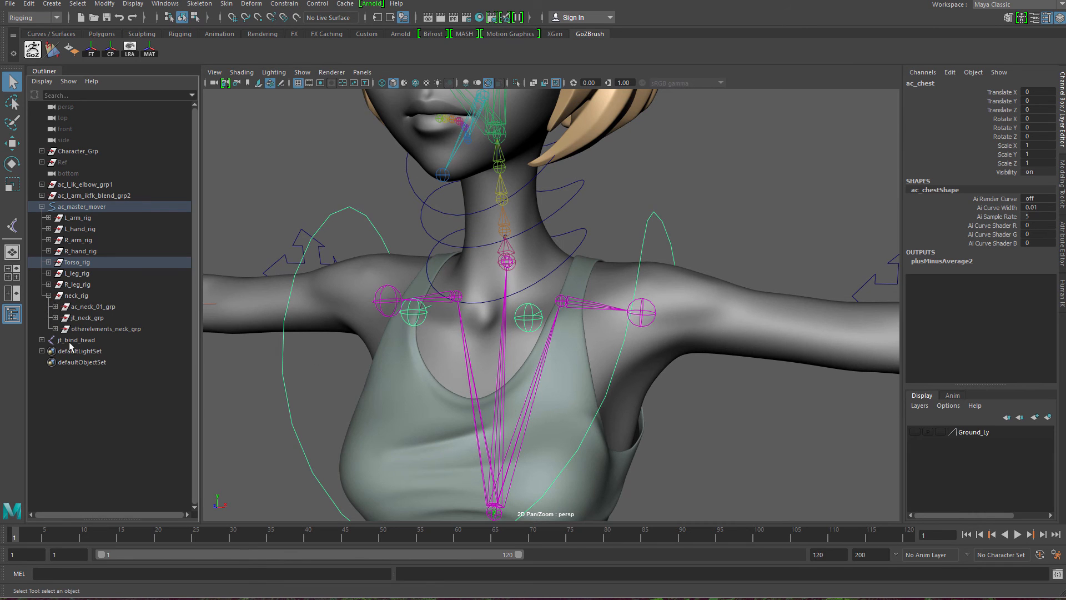
pyautogui.click(101, 306)
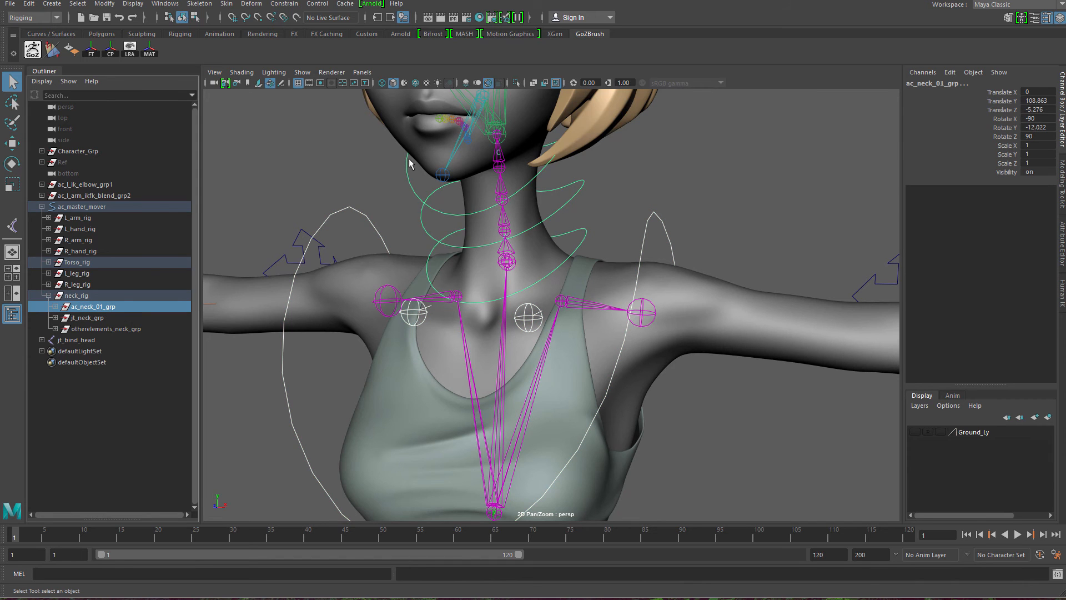
pyautogui.click(283, 4)
pyautogui.click(303, 31)
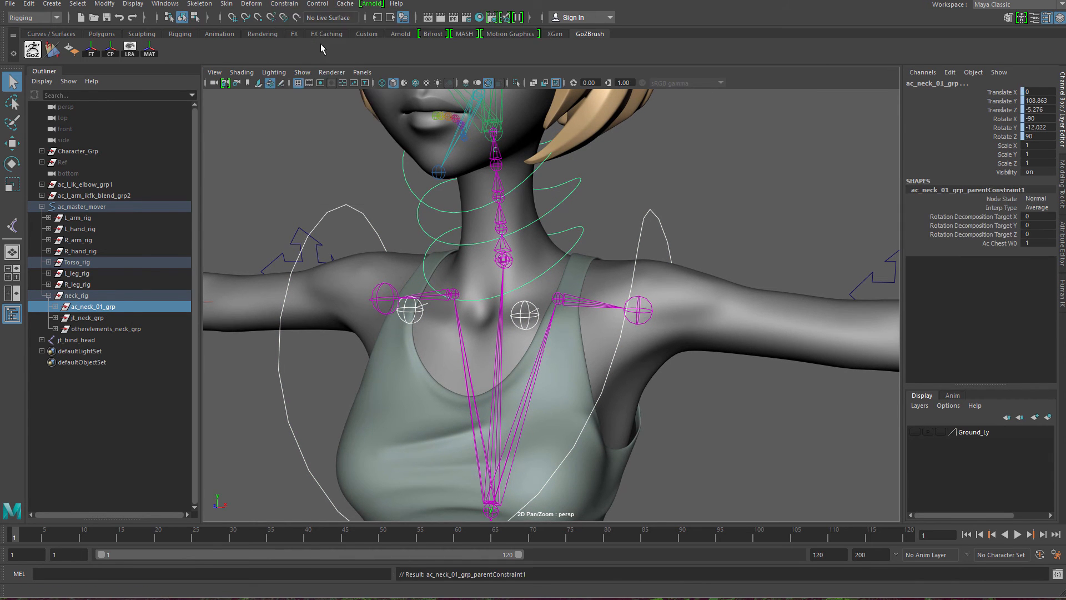
# Step: Test-rotate ac_chest to check the constrained neck controls, then undo the rotation
pyautogui.moveTo(650, 171); pyautogui.dragTo(694, 224)
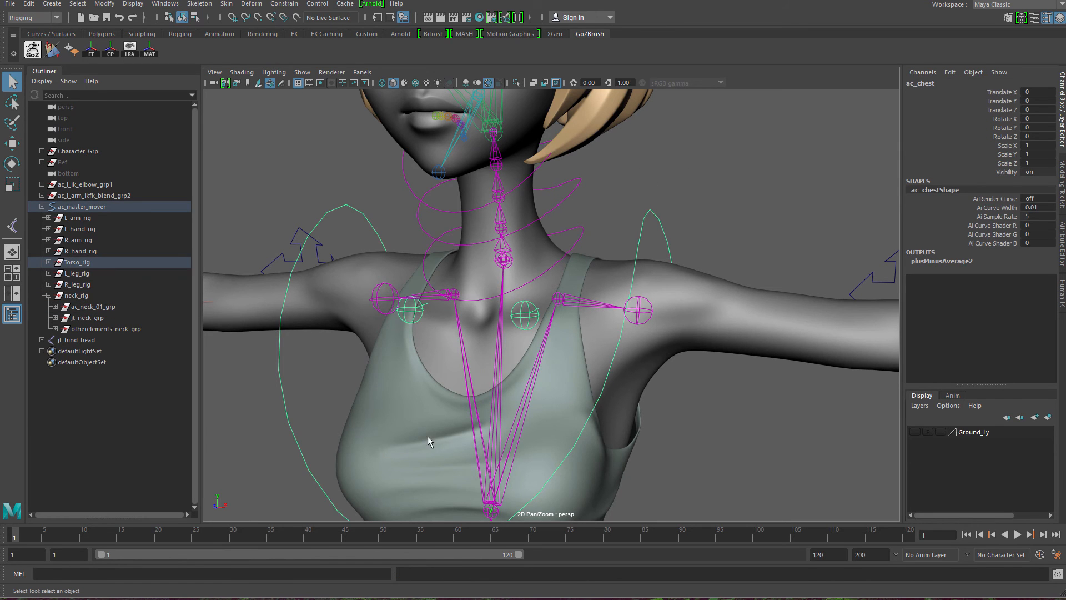
pyautogui.click(73, 310)
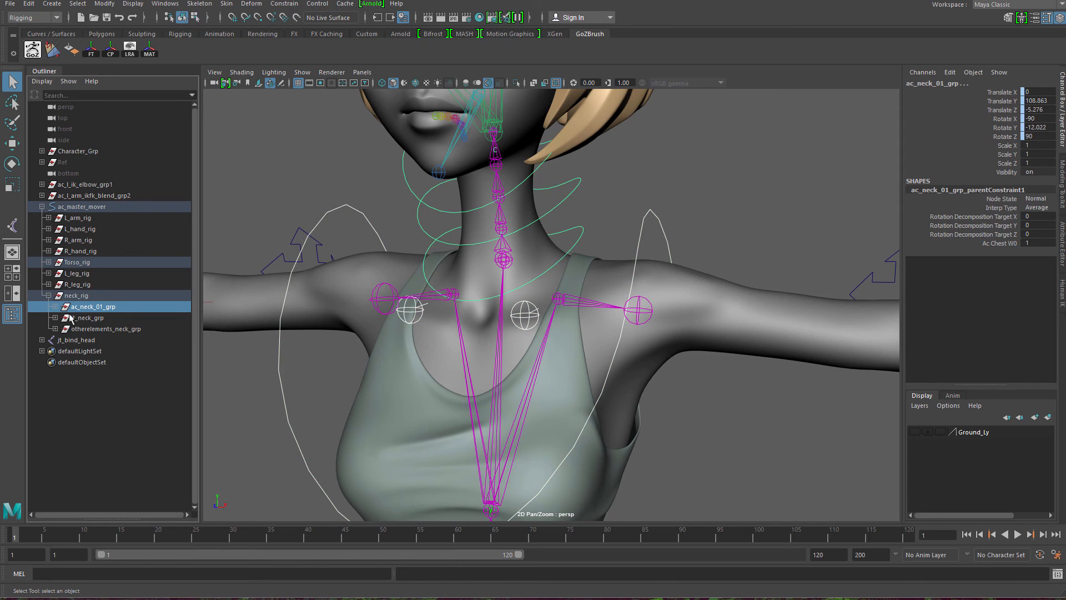
pyautogui.scroll(-3, 611, 255)
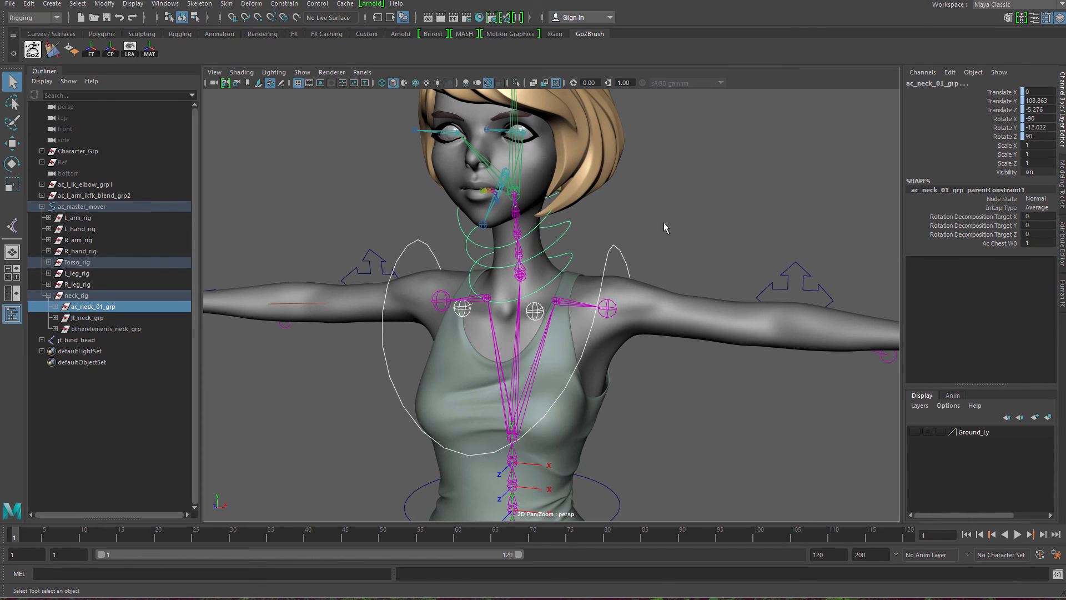
pyautogui.click(661, 223)
pyautogui.moveTo(613, 230); pyautogui.dragTo(642, 253)
pyautogui.keyDown('alt'); pyautogui.moveTo(642, 253); pyautogui.dragTo(615, 163, button='middle'); pyautogui.keyUp('alt')
pyautogui.keyDown('alt'); pyautogui.moveTo(615, 163); pyautogui.dragTo(638, 163); pyautogui.keyUp('alt')
pyautogui.press('e')
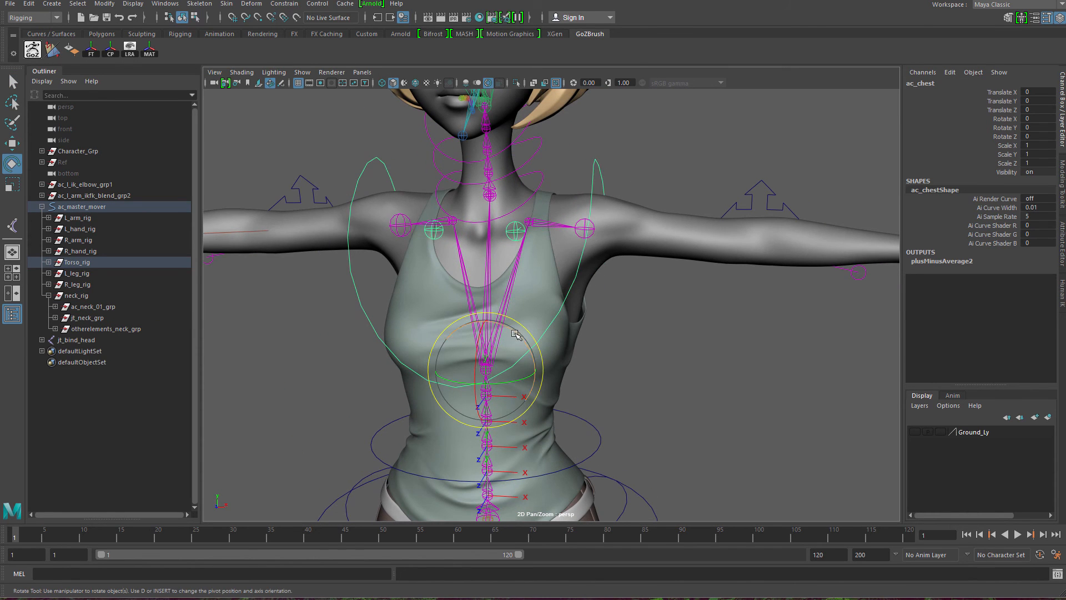
pyautogui.moveTo(512, 332); pyautogui.dragTo(554, 248)
pyautogui.hotkey('ctrl', 'z')
pyautogui.scroll(3, 609, 353)
pyautogui.press('q')
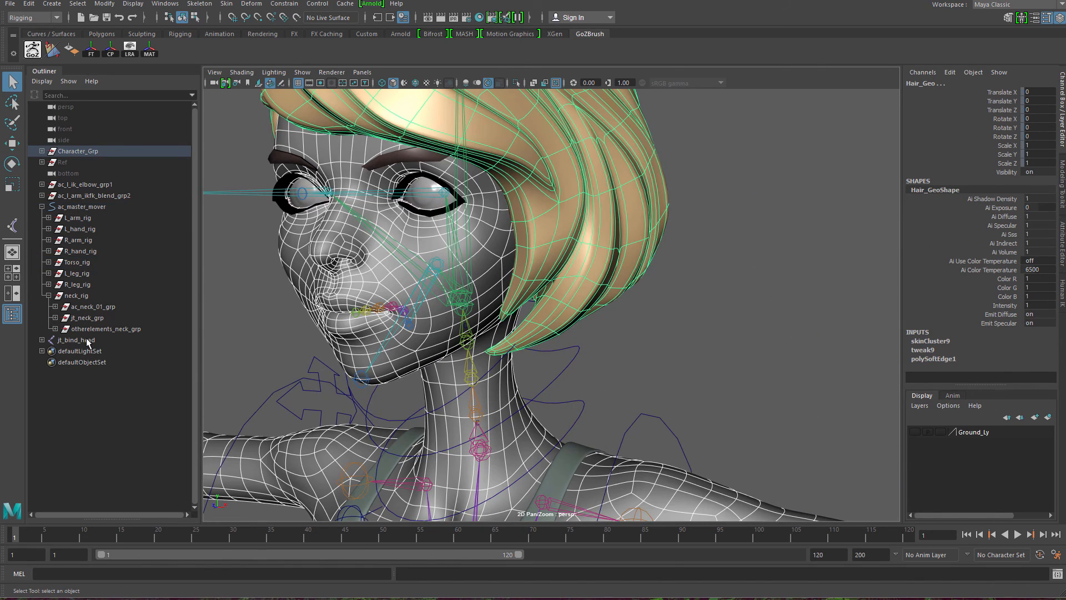
# Step: Collapse neck_rig in the Outliner and put the jt_bind_head joint hierarchy in its own group
pyautogui.click(84, 340)
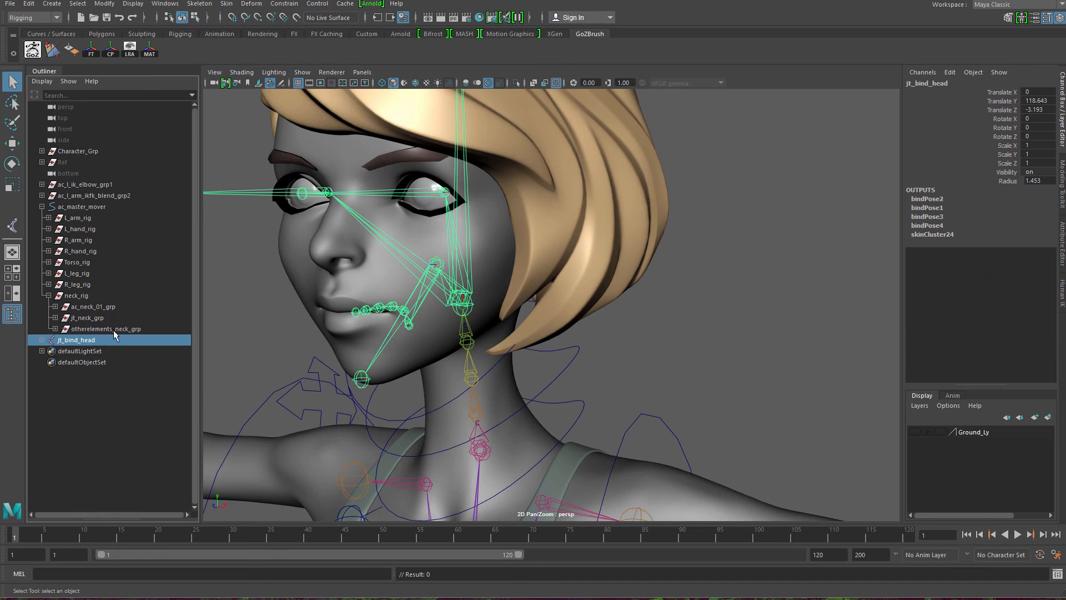
pyautogui.click(48, 295)
pyautogui.click(74, 378)
pyautogui.click(77, 306)
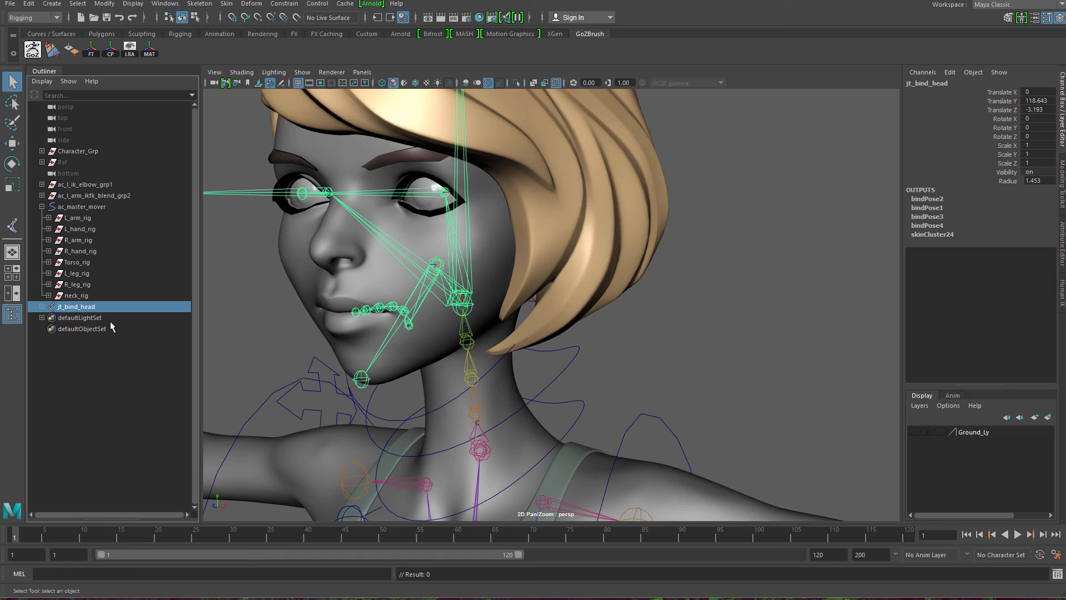
pyautogui.hotkey('ctrl', 'g')
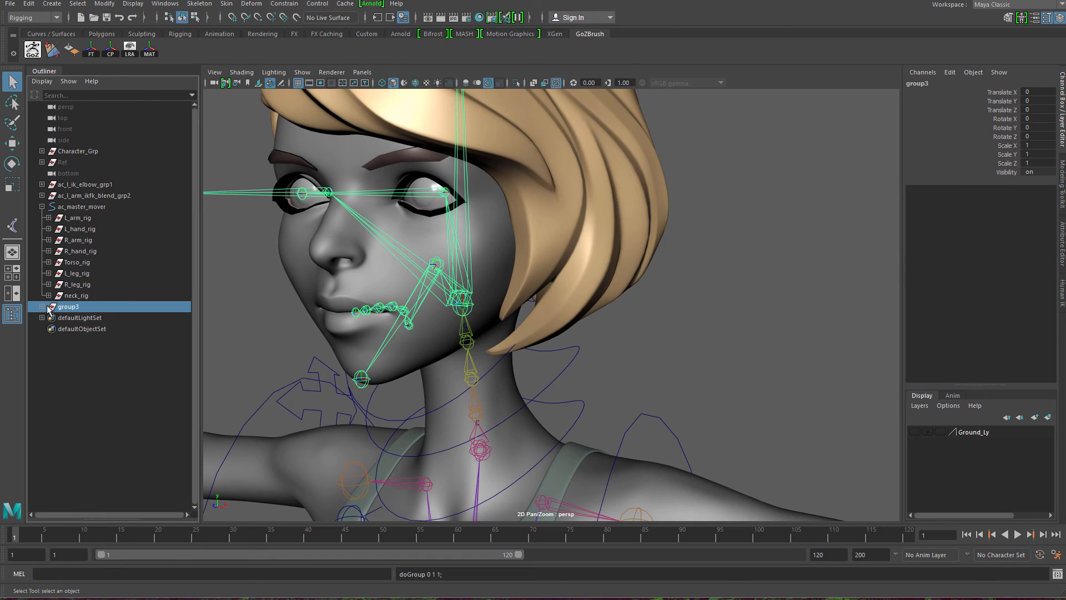
# Step: Rename the new group holding jt_bind_head to jt_head_grp
pyautogui.click(42, 307)
pyautogui.click(78, 318)
pyautogui.doubleClick(79, 317)
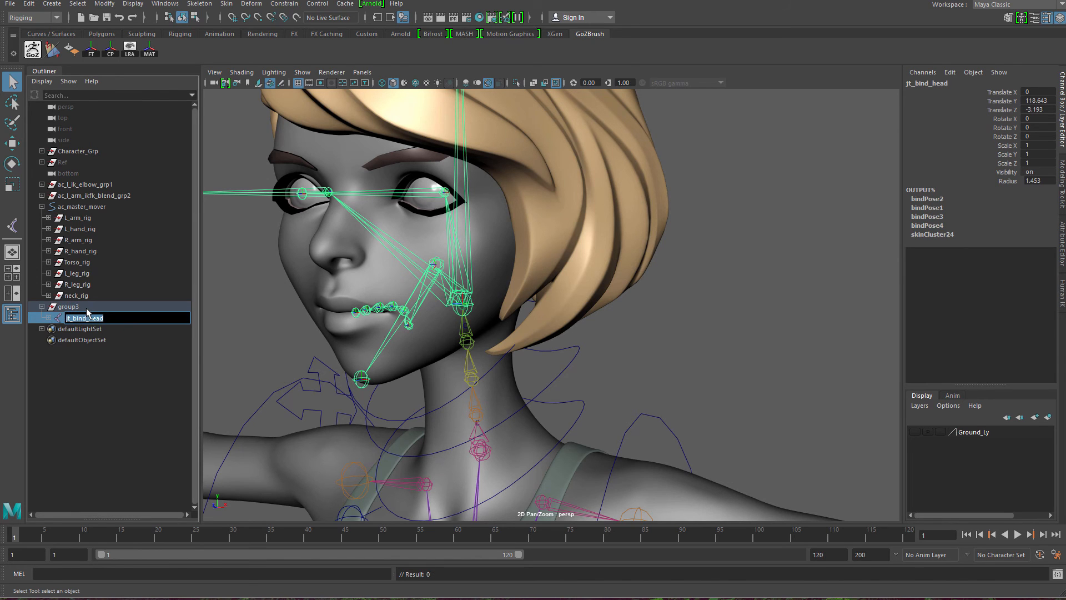
pyautogui.doubleClick(84, 307)
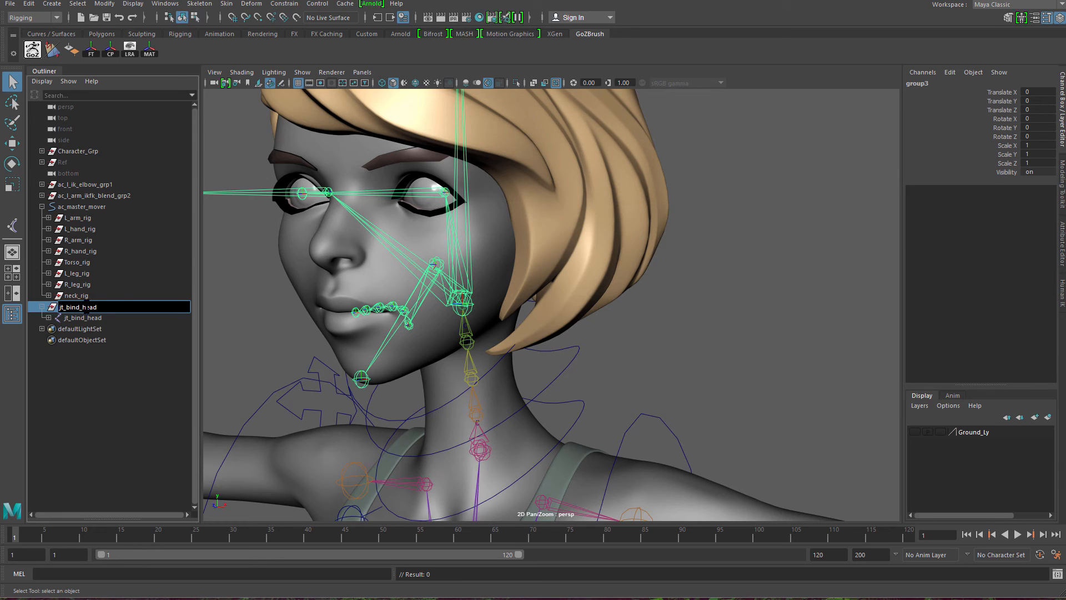
pyautogui.write('jt_b')
pyautogui.press('BackSpace')
pyautogui.press('BackSpace')
pyautogui.write('hed')
pyautogui.press('BackSpace')
pyautogui.write('ad_gro')
pyautogui.press('Return')
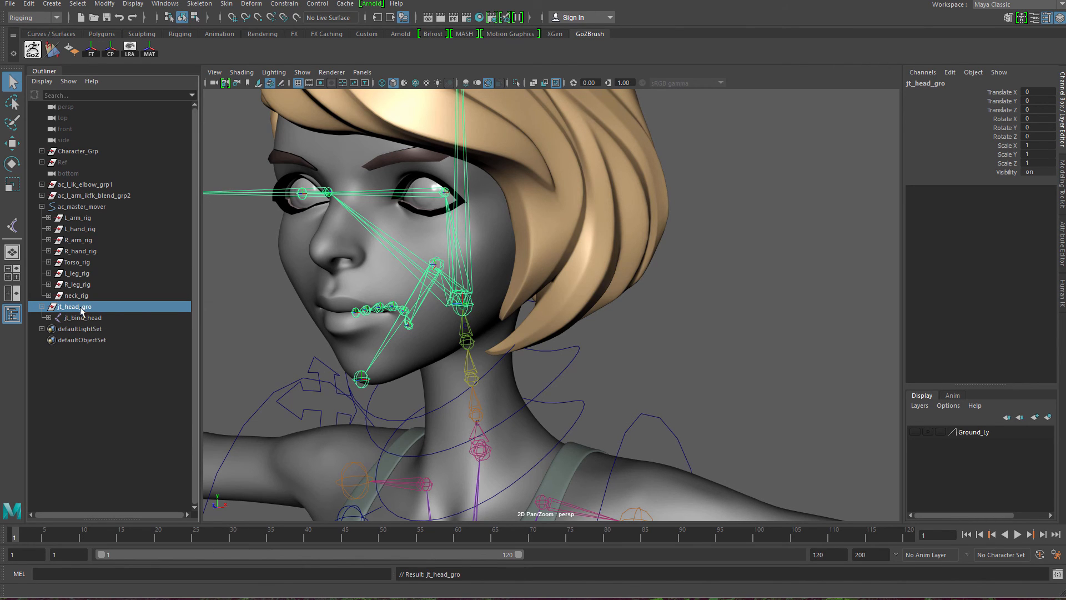
pyautogui.doubleClick(106, 307)
pyautogui.write('jt_head_grp')
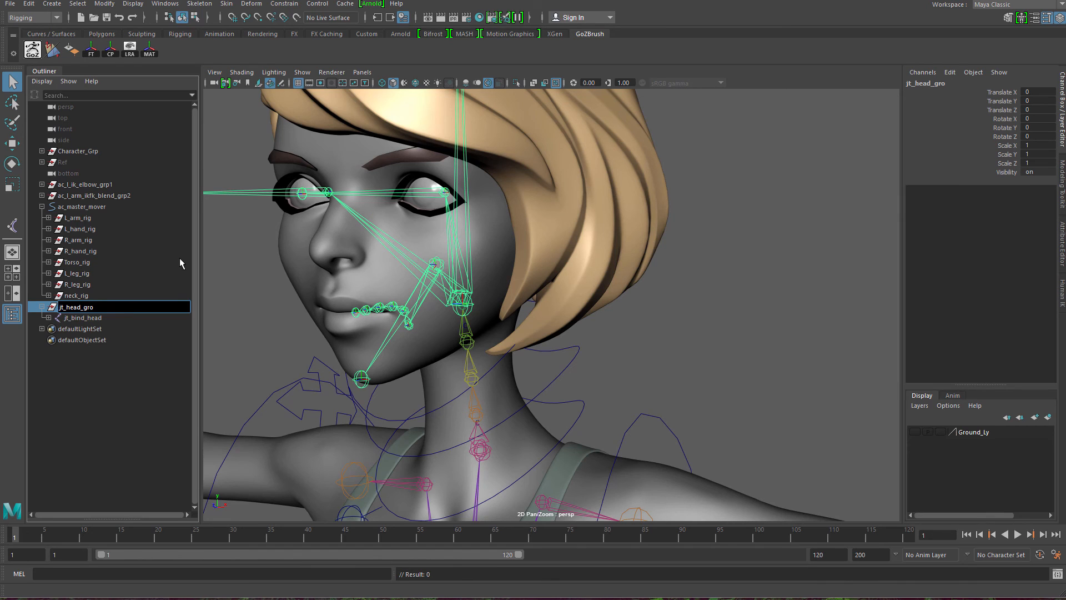
pyautogui.press('Return')
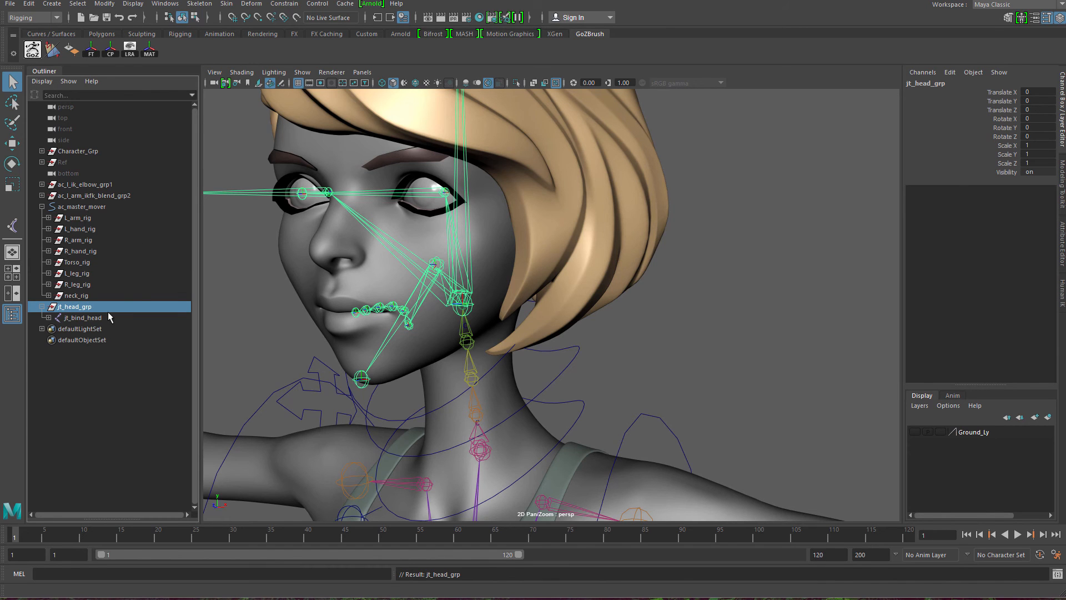
# Step: Parent jt_head_grp under ac_master_mover alongside the other rig groups
pyautogui.moveTo(107, 311); pyautogui.dragTo(118, 207, button='middle')
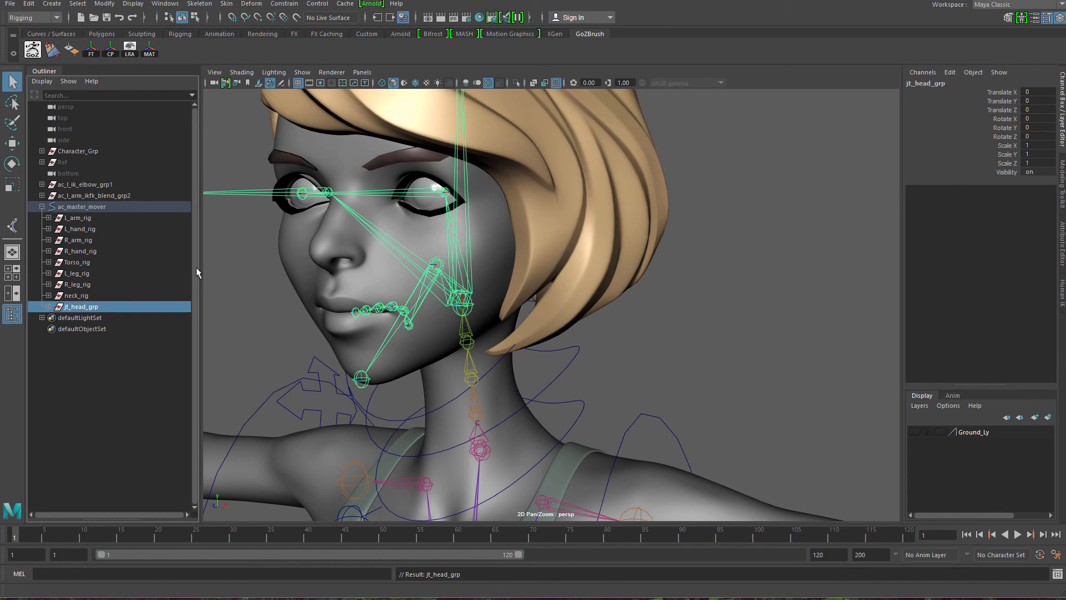
pyautogui.keyDown('alt'); pyautogui.moveTo(546, 377); pyautogui.dragTo(345, 234, button='right'); pyautogui.keyUp('alt')
pyautogui.keyDown('alt'); pyautogui.moveTo(383, 344); pyautogui.dragTo(423, 409); pyautogui.keyUp('alt')
pyautogui.keyDown('alt'); pyautogui.moveTo(444, 409); pyautogui.dragTo(638, 361, button='right'); pyautogui.keyUp('alt')
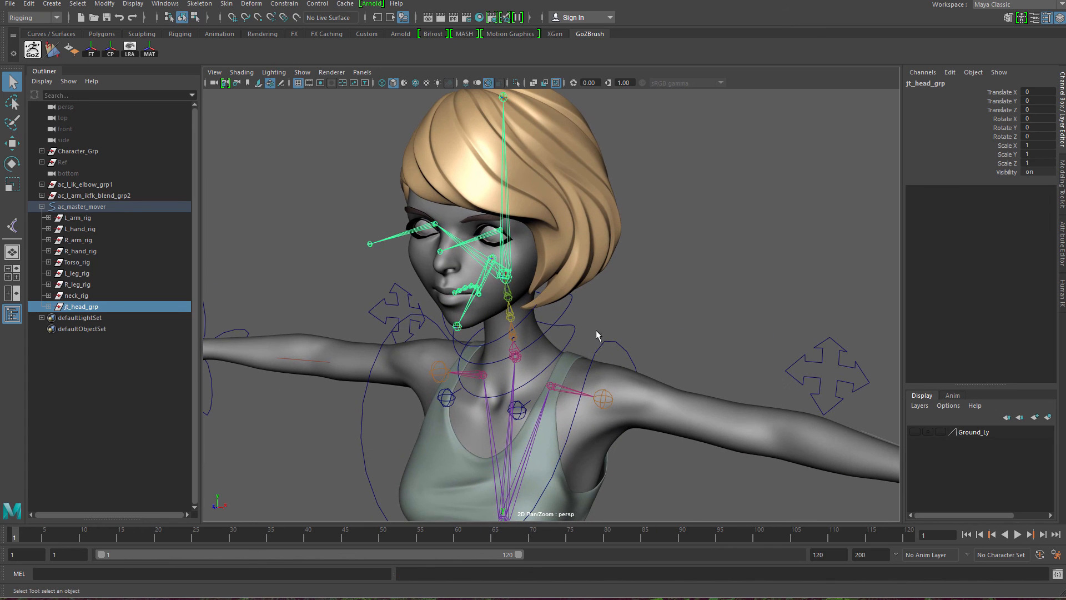
# Step: Parent-constrain jt_head_grp to the ac_neck_03 control
pyautogui.moveTo(621, 350); pyautogui.dragTo(623, 351)
pyautogui.press('f')
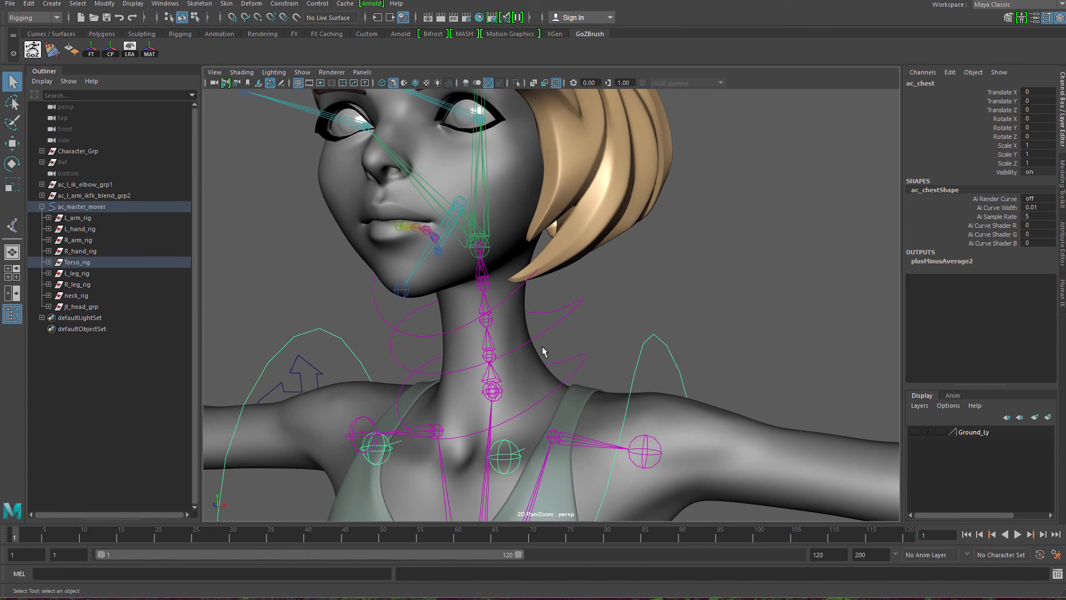
pyautogui.click(511, 296)
pyautogui.keyDown('alt'); pyautogui.moveTo(512, 296); pyautogui.dragTo(453, 327); pyautogui.keyUp('alt')
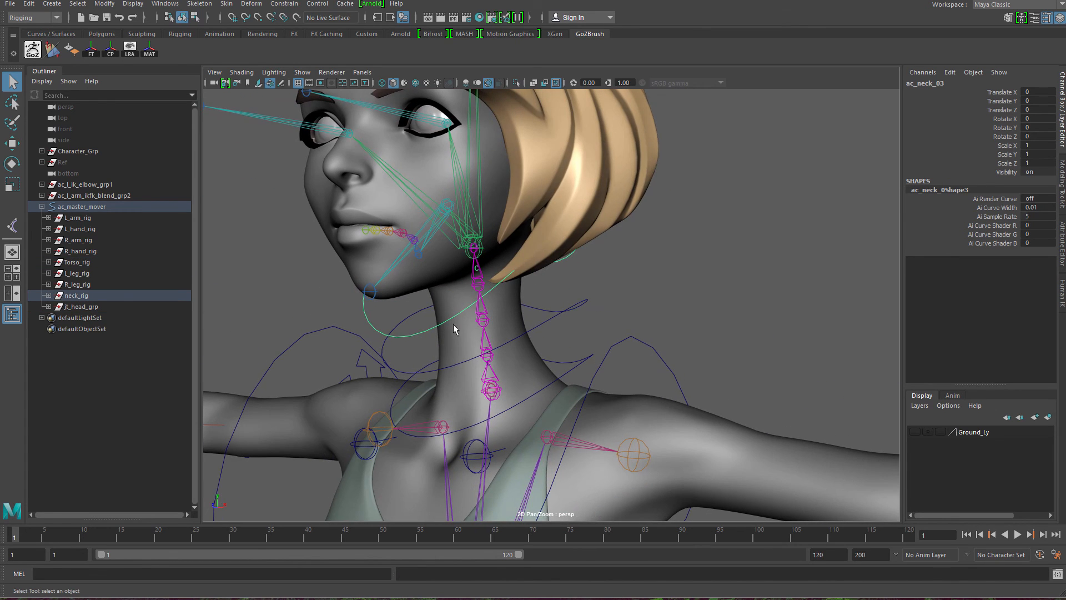
pyautogui.keyDown('alt'); pyautogui.moveTo(492, 293); pyautogui.dragTo(541, 328); pyautogui.keyUp('alt')
pyautogui.keyDown('alt'); pyautogui.moveTo(542, 327); pyautogui.dragTo(600, 345, button='right'); pyautogui.keyUp('alt')
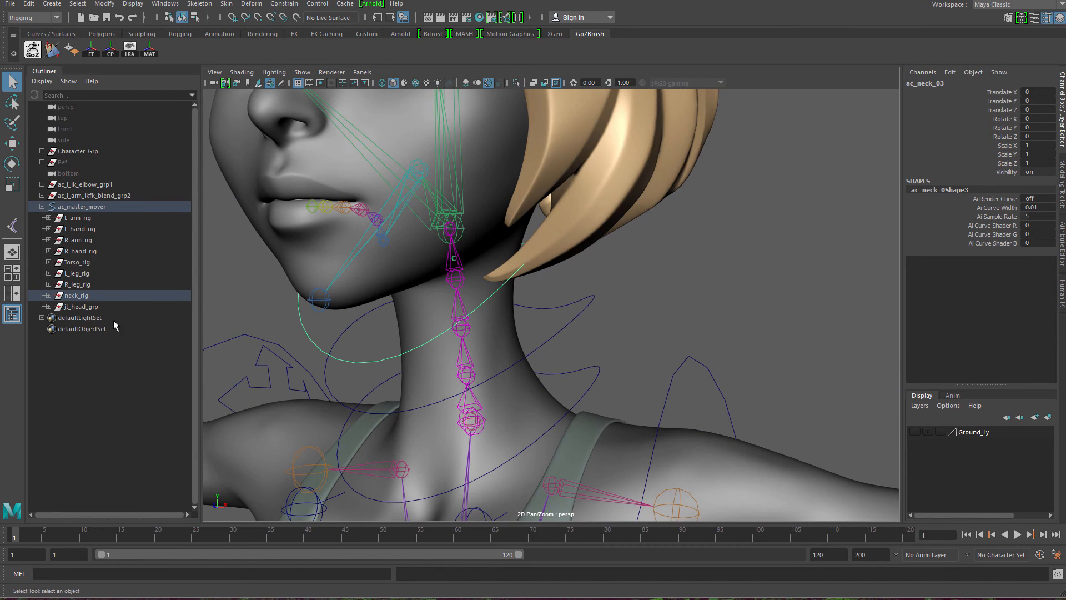
pyautogui.click(85, 308)
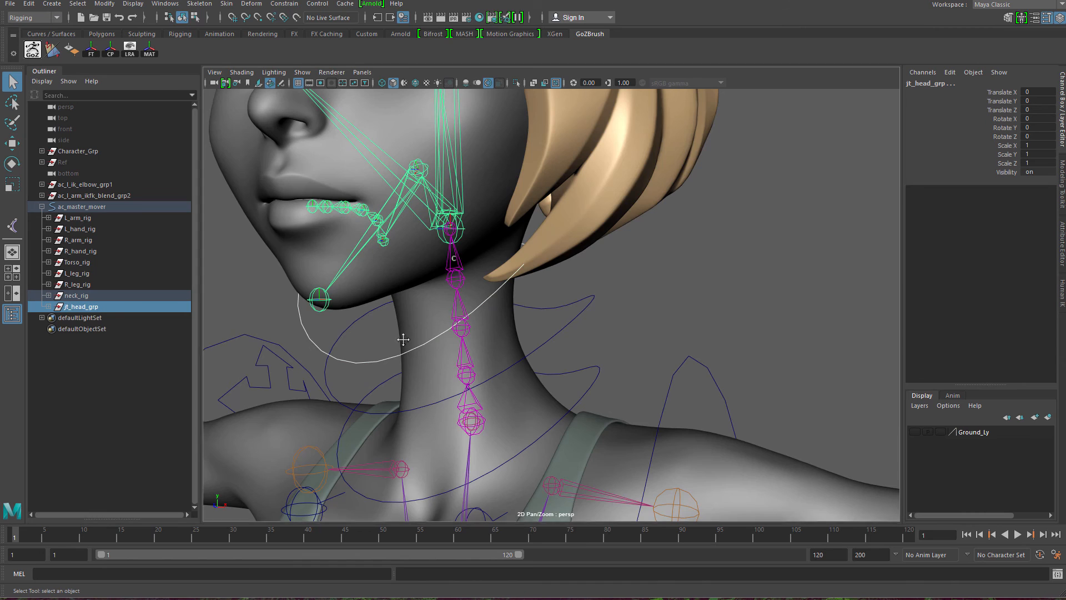
pyautogui.press('f')
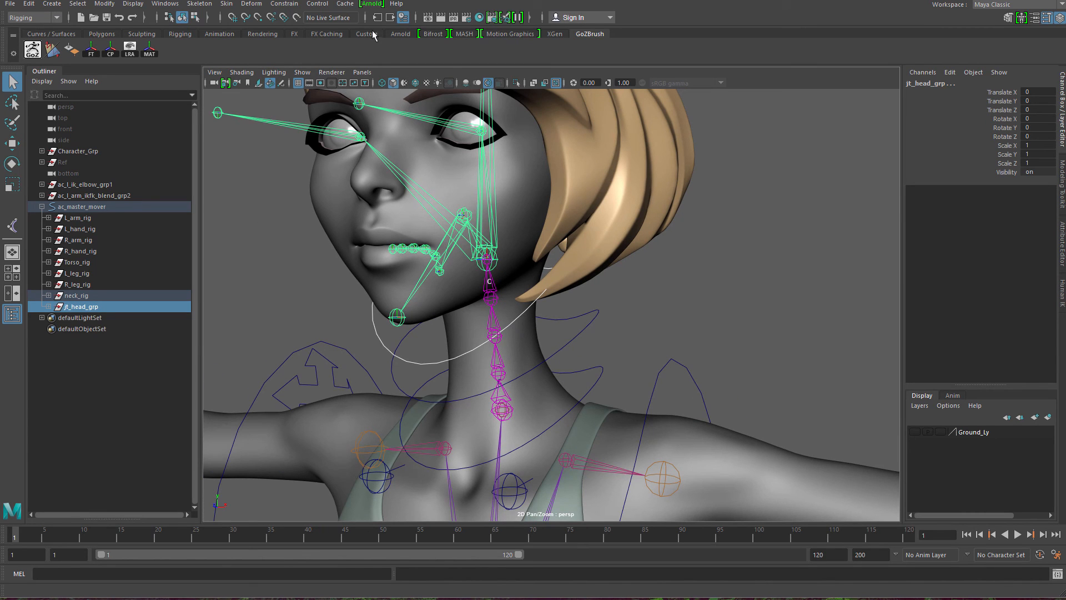
pyautogui.click(291, 3)
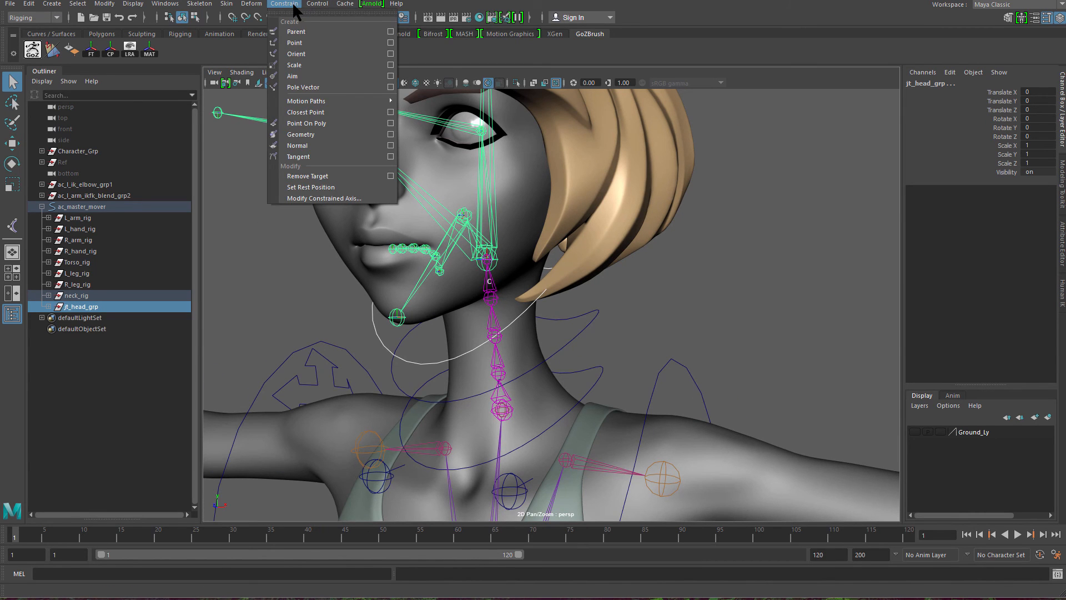
pyautogui.click(310, 29)
# Step: Test-rotate ac_neck_03 to check that the head joints follow it, then undo the rotation
pyautogui.scroll(-3, 481, 296)
pyautogui.keyDown('alt'); pyautogui.moveTo(481, 296); pyautogui.dragTo(502, 278); pyautogui.keyUp('alt')
pyautogui.click(374, 333)
pyautogui.moveTo(412, 293); pyautogui.dragTo(443, 302)
pyautogui.press('e')
pyautogui.keyDown('alt'); pyautogui.moveTo(583, 268); pyautogui.dragTo(536, 198, button='middle'); pyautogui.keyUp('alt')
pyautogui.moveTo(513, 184); pyautogui.dragTo(494, 158)
pyautogui.hotkey('ctrl', 'z')
# Step: Test-move ac_neck_03 away from the neck to check the head constraint, then undo the move
pyautogui.scroll(-5, 588, 311)
pyautogui.scroll(5, 588, 328)
pyautogui.keyDown('alt'); pyautogui.moveTo(644, 322); pyautogui.dragTo(445, 156); pyautogui.keyUp('alt')
pyautogui.press('w')
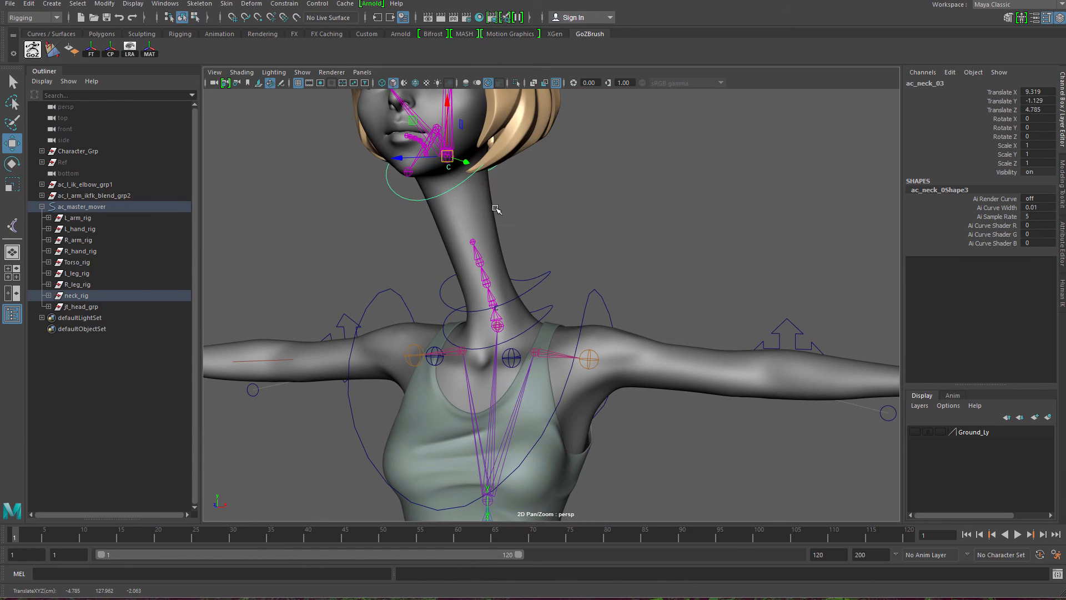
pyautogui.hotkey('ctrl', 'z')
# Step: Tilt ac_neck_03 about -39 degrees in Y and undo it, then try raising the control and undo that too
pyautogui.press('e')
pyautogui.moveTo(527, 206); pyautogui.dragTo(504, 194)
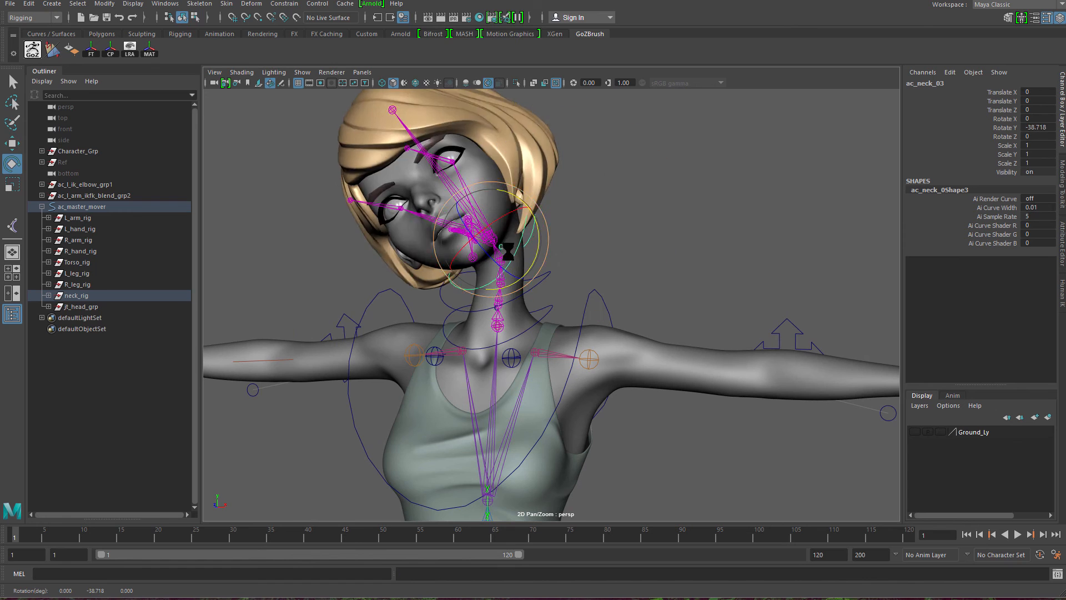
pyautogui.hotkey('ctrl', 'z')
pyautogui.press('w')
pyautogui.moveTo(492, 239); pyautogui.dragTo(498, 113)
pyautogui.hotkey('ctrl', 'z')
# Step: Clear the selection and examine the visible joints and controls from the neck down to the hips
pyautogui.scroll(3, 555, 277)
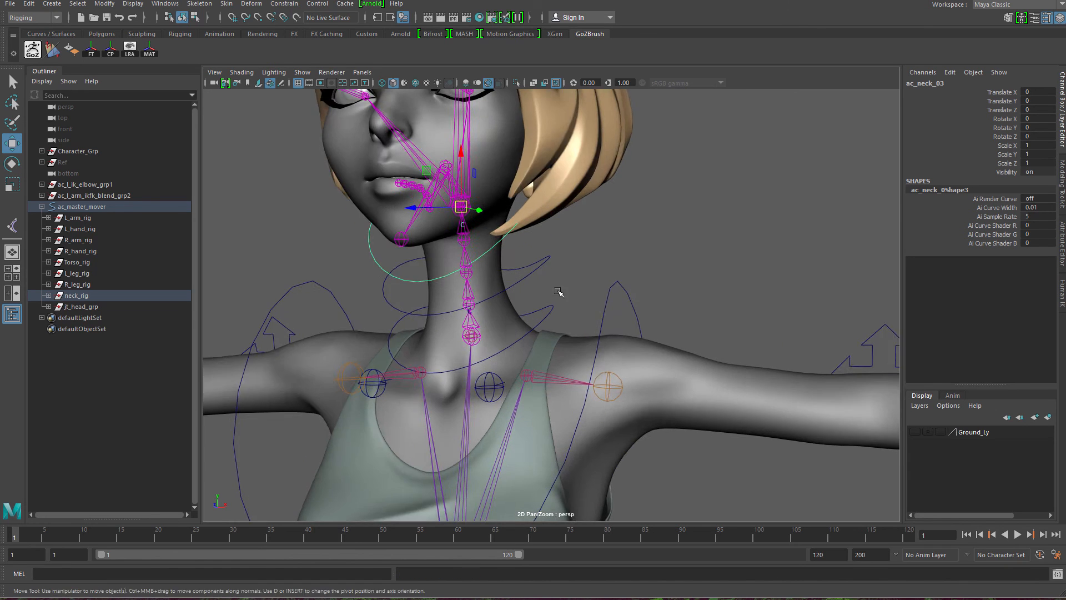
pyautogui.moveTo(559, 291)
pyautogui.keyDown('alt'); pyautogui.mouseDown()
pyautogui.moveTo(525, 261)
pyautogui.moveTo(566, 265)
pyautogui.moveTo(561, 275)
pyautogui.mouseUp(); pyautogui.keyUp('alt')
pyautogui.press('q')
pyautogui.click(376, 278)
pyautogui.scroll(-3, 376, 278)
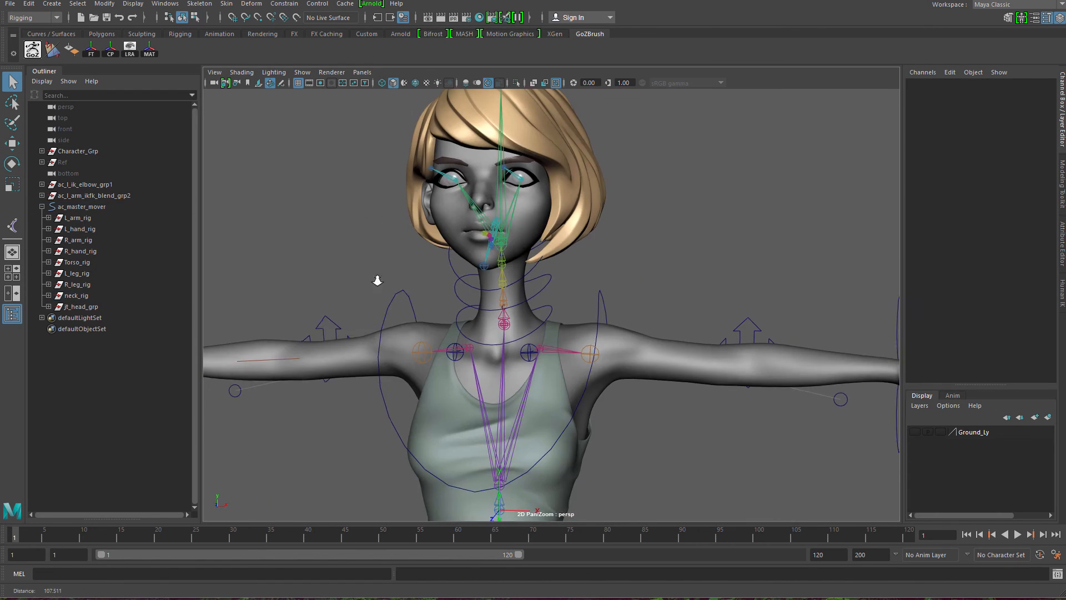
pyautogui.keyDown('alt'); pyautogui.moveTo(376, 280); pyautogui.dragTo(374, 112, button='middle'); pyautogui.keyUp('alt')
pyautogui.scroll(-3, 442, 279)
pyautogui.scroll(3, 513, 243)
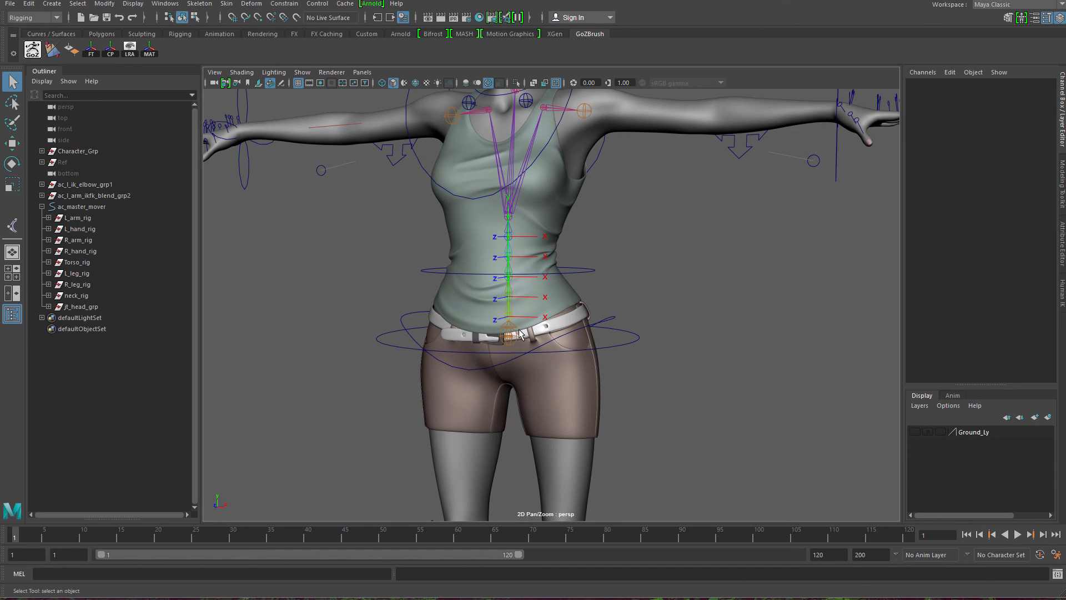
pyautogui.keyDown('alt'); pyautogui.moveTo(495, 182); pyautogui.dragTo(522, 408, button='middle'); pyautogui.keyUp('alt')
pyautogui.scroll(4, 542, 278)
pyautogui.keyDown('alt'); pyautogui.moveTo(542, 277); pyautogui.dragTo(577, 294); pyautogui.keyUp('alt')
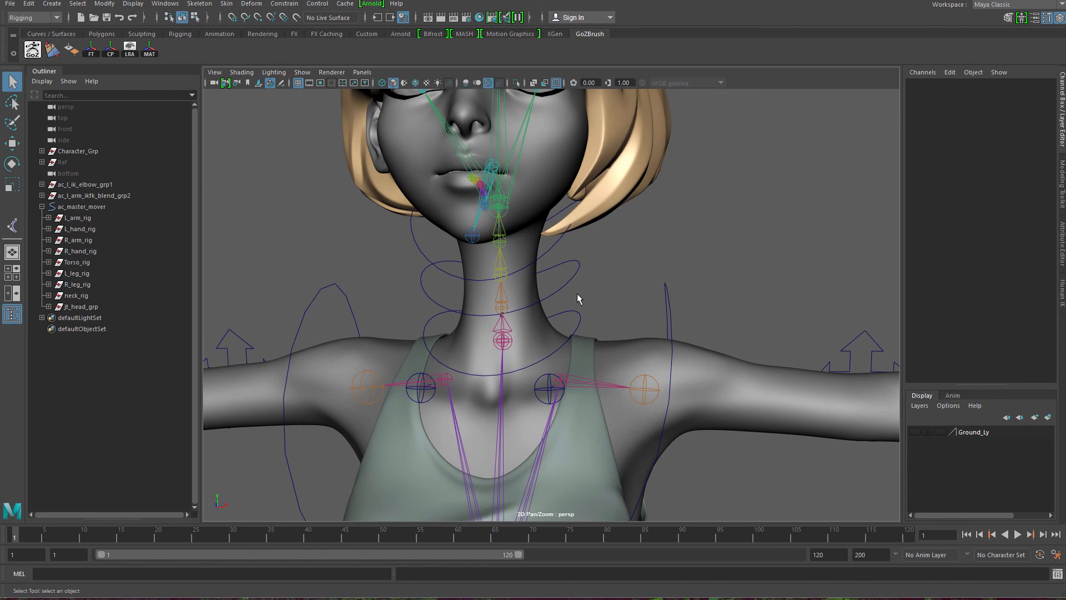
# Step: Select the ac_neck_02 and ac_neck_01 controls in turn and examine the neck and shoulder rig from the back and front
pyautogui.click(421, 281)
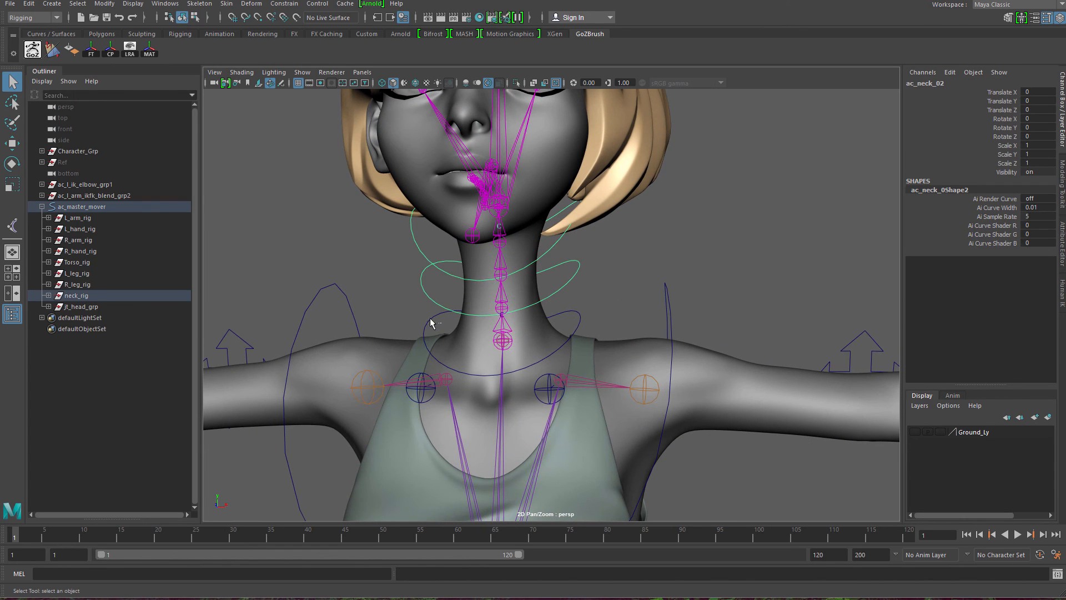
pyautogui.click(431, 323)
pyautogui.keyDown('alt'); pyautogui.moveTo(432, 323); pyautogui.dragTo(730, 283); pyautogui.keyUp('alt')
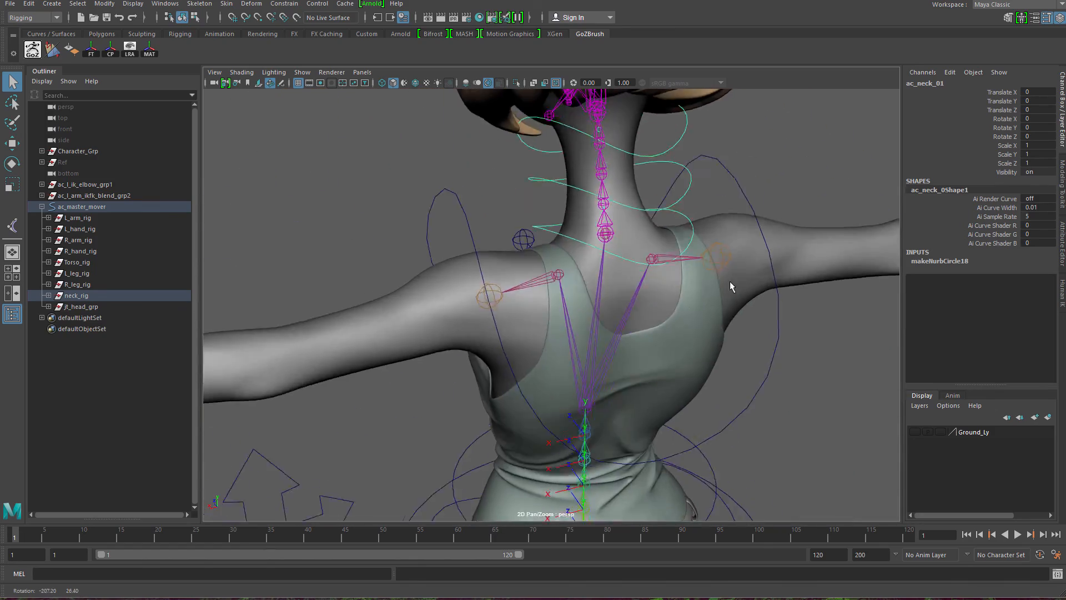
pyautogui.keyDown('alt'); pyautogui.moveTo(729, 281); pyautogui.dragTo(519, 387, button='right'); pyautogui.keyUp('alt')
pyautogui.keyDown('alt'); pyautogui.moveTo(518, 388); pyautogui.dragTo(727, 395); pyautogui.keyUp('alt')
pyautogui.keyDown('alt'); pyautogui.moveTo(444, 411); pyautogui.dragTo(575, 436, button='right'); pyautogui.keyUp('alt')
pyautogui.keyDown('alt'); pyautogui.moveTo(575, 436); pyautogui.dragTo(577, 402); pyautogui.keyUp('alt')
pyautogui.keyDown('alt'); pyautogui.moveTo(527, 411); pyautogui.dragTo(631, 518, button='middle'); pyautogui.keyUp('alt')
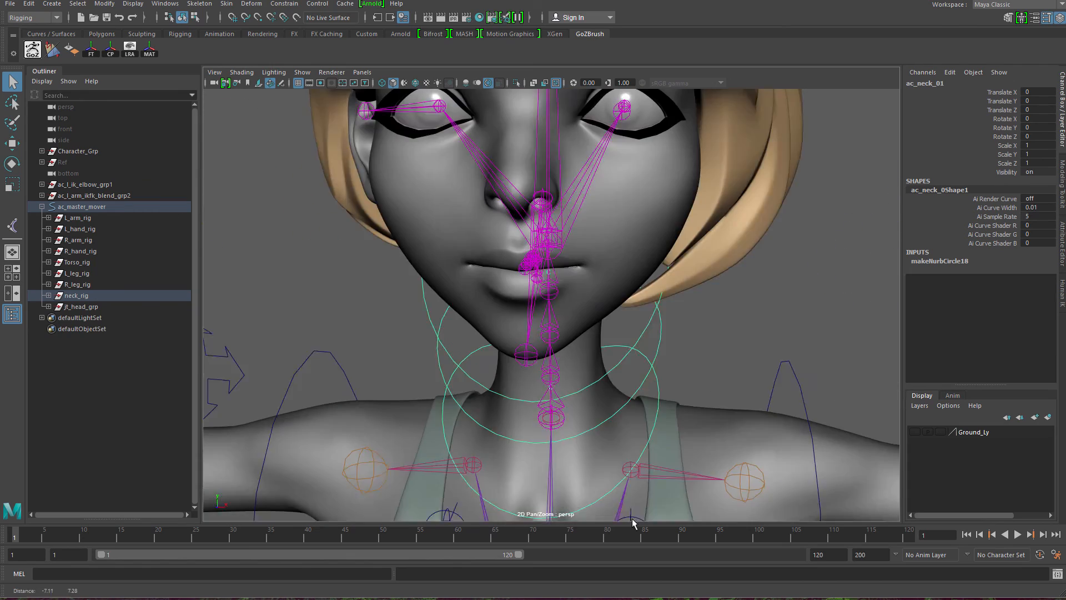
pyautogui.keyDown('alt'); pyautogui.moveTo(632, 518); pyautogui.dragTo(630, 399); pyautogui.keyUp('alt')
pyautogui.keyDown('alt'); pyautogui.moveTo(630, 399); pyautogui.dragTo(711, 344, button='right'); pyautogui.keyUp('alt')
pyautogui.click(711, 344)
pyautogui.moveTo(655, 309); pyautogui.dragTo(700, 329)
pyautogui.keyDown('alt'); pyautogui.moveTo(624, 343); pyautogui.dragTo(619, 287, button='middle'); pyautogui.keyUp('alt')
pyautogui.keyDown('alt'); pyautogui.moveTo(620, 288); pyautogui.dragTo(517, 303, button='right'); pyautogui.keyUp('alt')
pyautogui.keyDown('alt'); pyautogui.moveTo(516, 302); pyautogui.dragTo(394, 302); pyautogui.keyUp('alt')
pyautogui.click(375, 291)
pyautogui.keyDown('alt'); pyautogui.moveTo(378, 194); pyautogui.dragTo(377, 288, button='right'); pyautogui.keyUp('alt')
pyautogui.keyDown('alt'); pyautogui.moveTo(377, 289); pyautogui.dragTo(389, 193, button='middle'); pyautogui.keyUp('alt')
pyautogui.keyDown('alt'); pyautogui.moveTo(389, 193); pyautogui.dragTo(414, 197, button='right'); pyautogui.keyUp('alt')
pyautogui.click(182, 376)
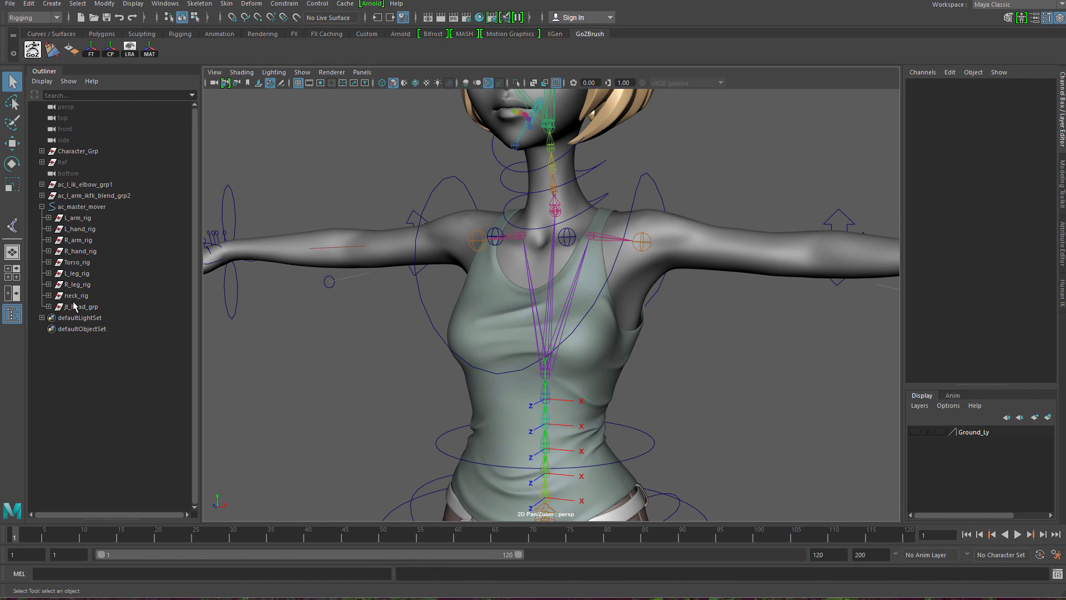
# Step: Locate the spine joints under Torso_rig and hide jt_torso_grp
pyautogui.keyDown('alt'); pyautogui.moveTo(487, 291); pyautogui.dragTo(467, 149, button='middle'); pyautogui.keyUp('alt')
pyautogui.click(529, 388)
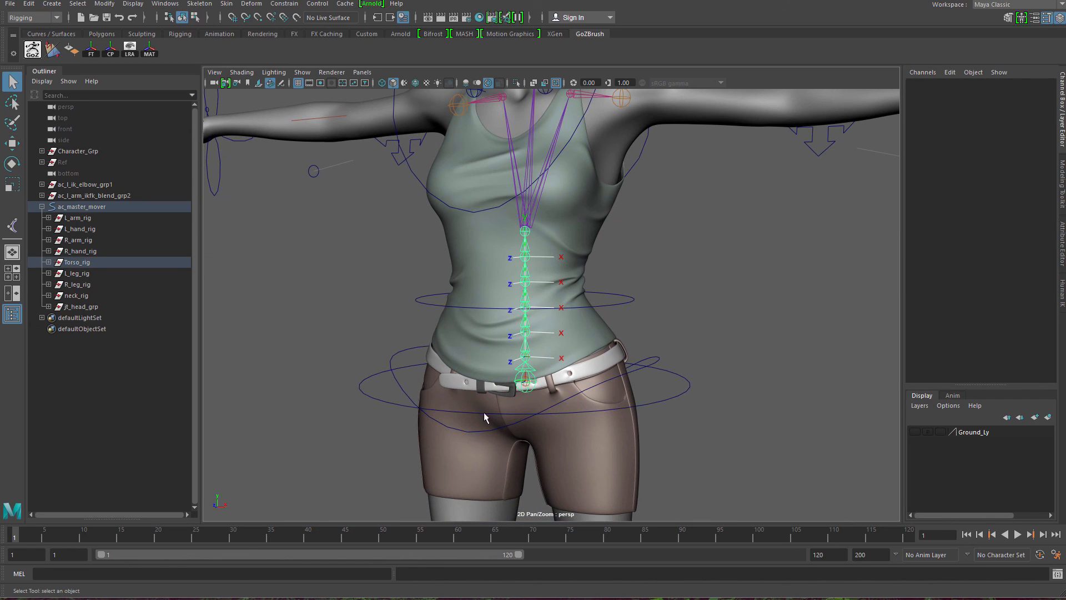
pyautogui.click(100, 286)
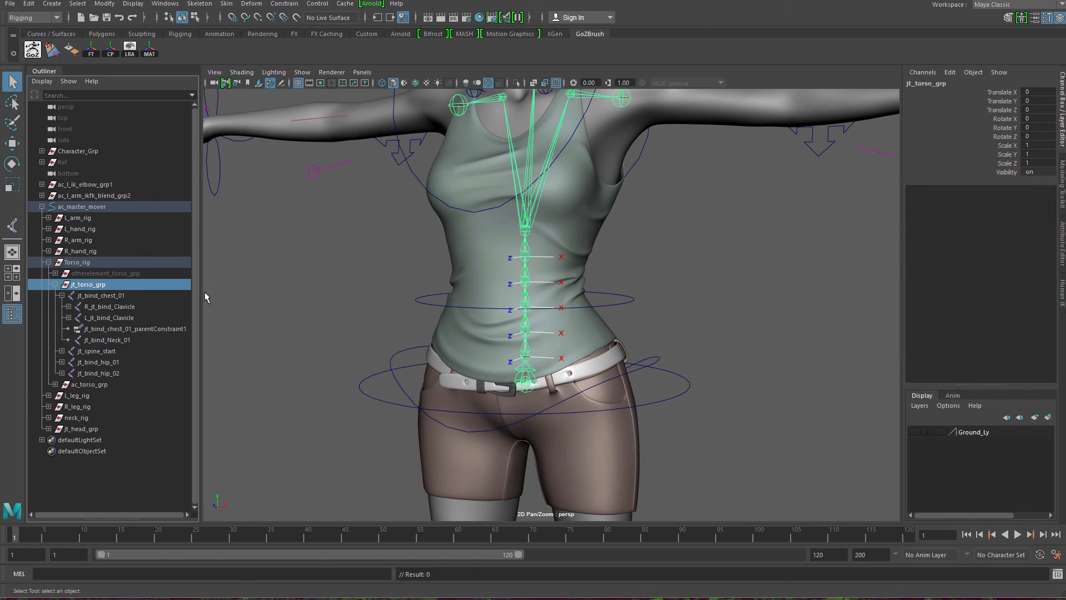
pyautogui.hotkey('ctrl', 'h')
# Step: Locate the neck joints under neck_rig and hide jt_neck_grp
pyautogui.keyDown('alt'); pyautogui.moveTo(545, 209); pyautogui.dragTo(544, 404, button='middle'); pyautogui.keyUp('alt')
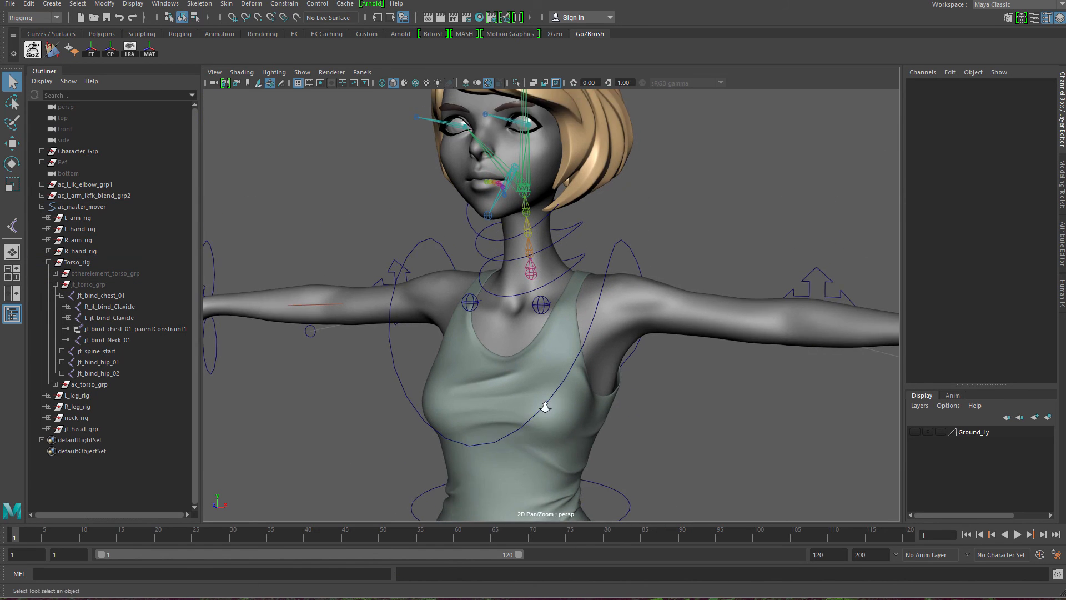
pyautogui.scroll(4, 520, 292)
pyautogui.click(520, 259)
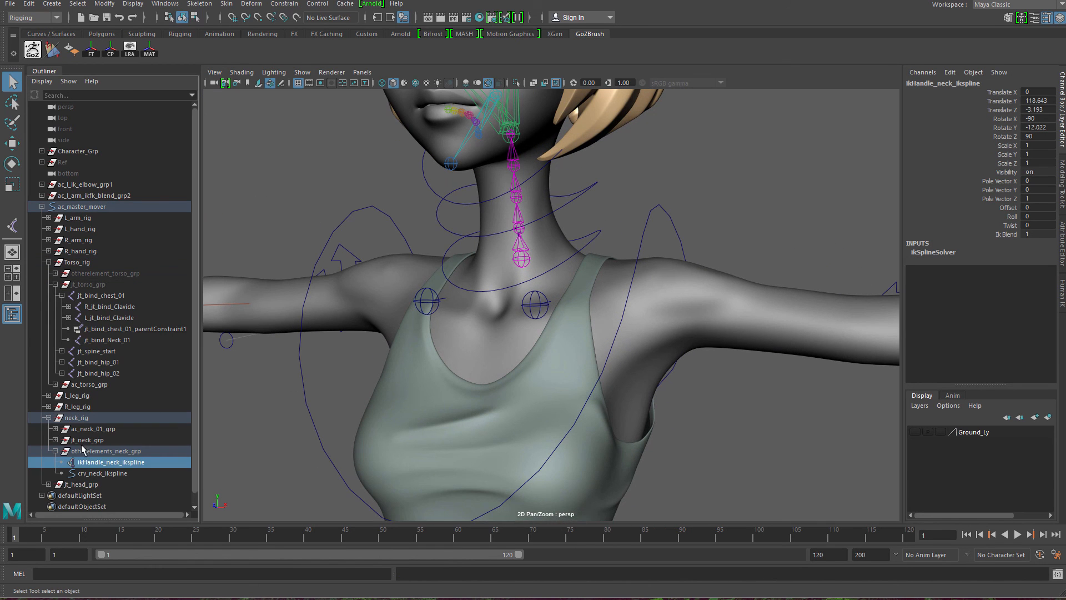
pyautogui.click(87, 440)
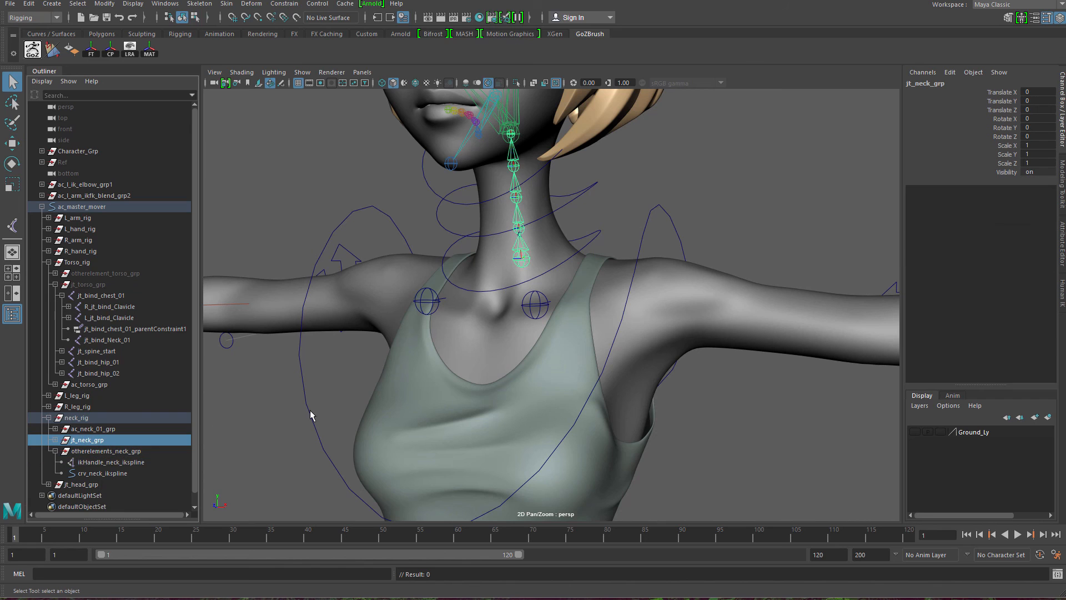
pyautogui.hotkey('ctrl', 'h')
# Step: Hide jt_head_grp so the head and face joints no longer clutter the viewport
pyautogui.keyDown('alt'); pyautogui.moveTo(544, 173); pyautogui.dragTo(552, 300, button='middle'); pyautogui.keyUp('alt')
pyautogui.keyDown('alt'); pyautogui.moveTo(552, 299); pyautogui.dragTo(621, 374, button='right'); pyautogui.keyUp('alt')
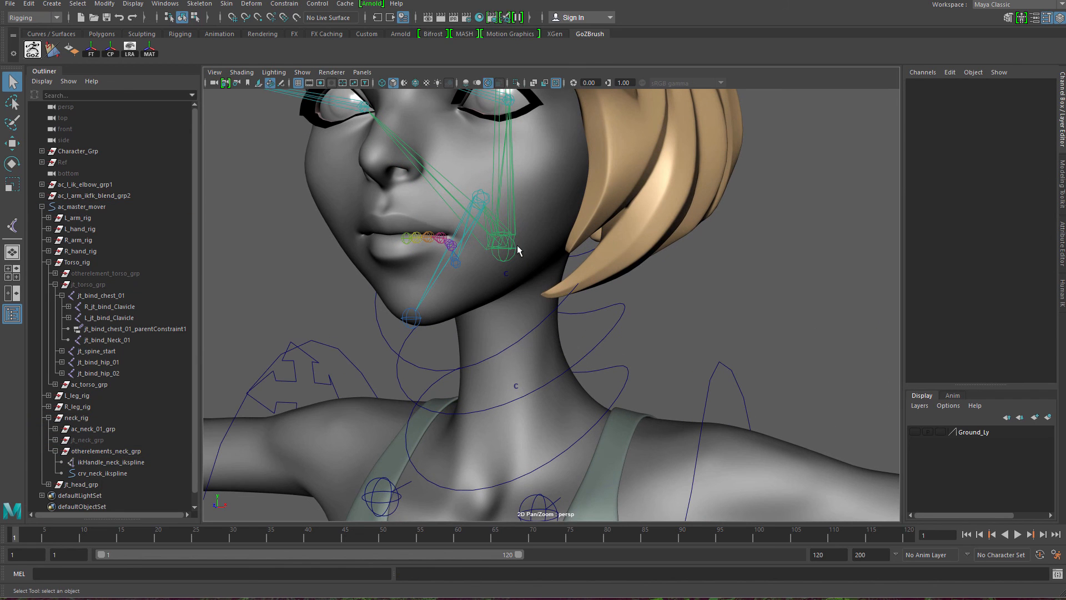
pyautogui.click(502, 214)
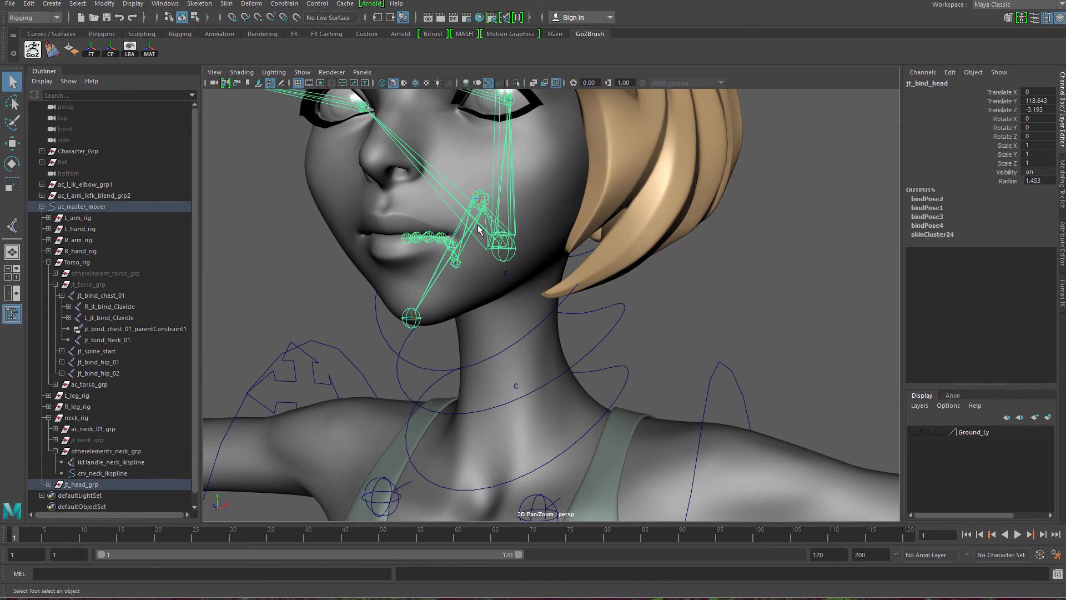
pyautogui.click(90, 486)
pyautogui.hotkey('ctrl', 'h')
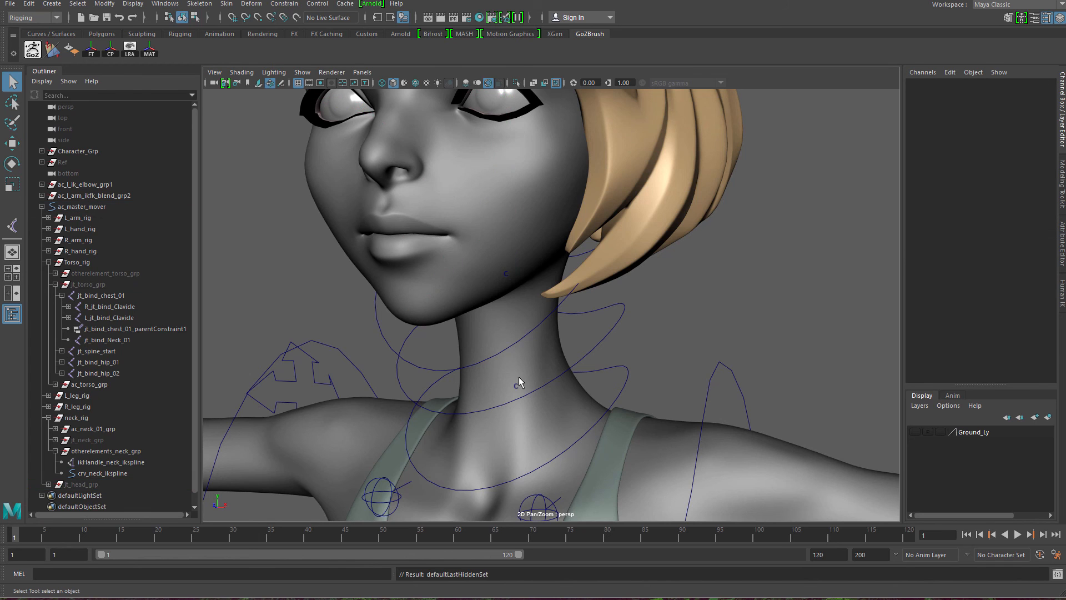
# Step: Switch the viewport to wireframe and hide otherelements_neck_grp with the neck spline IK handle and curve
pyautogui.keyDown('alt'); pyautogui.moveTo(547, 300); pyautogui.dragTo(571, 231, button='middle'); pyautogui.keyUp('alt')
pyautogui.keyDown('alt'); pyautogui.moveTo(571, 231); pyautogui.dragTo(495, 233, button='right'); pyautogui.keyUp('alt')
pyautogui.keyDown('alt'); pyautogui.moveTo(495, 234); pyautogui.dragTo(539, 134); pyautogui.keyUp('alt')
pyautogui.click(538, 135)
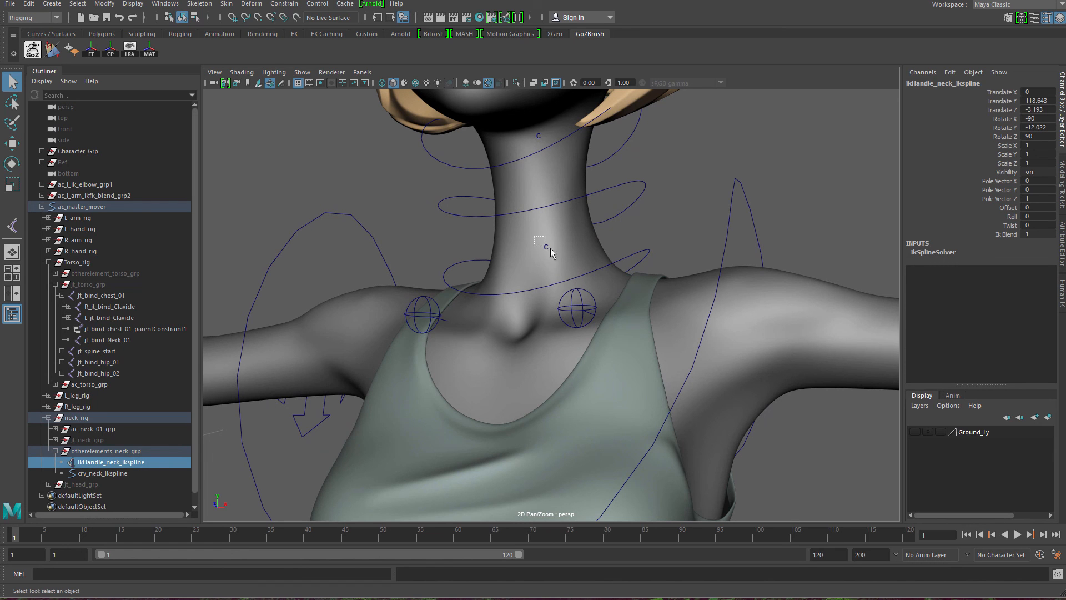
pyautogui.moveTo(551, 247); pyautogui.dragTo(558, 266)
pyautogui.press('4')
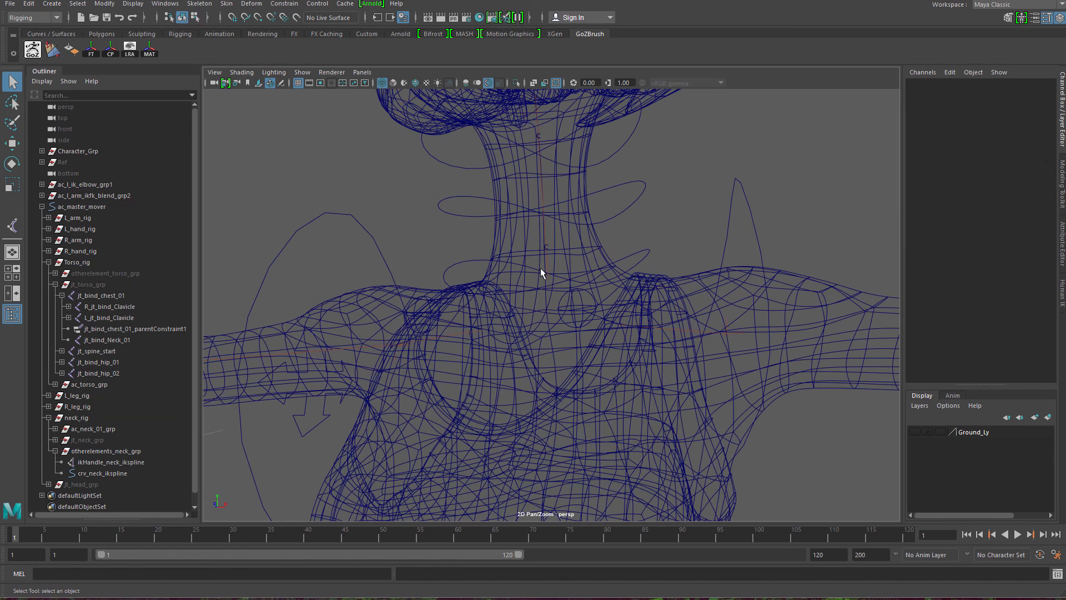
pyautogui.click(101, 454)
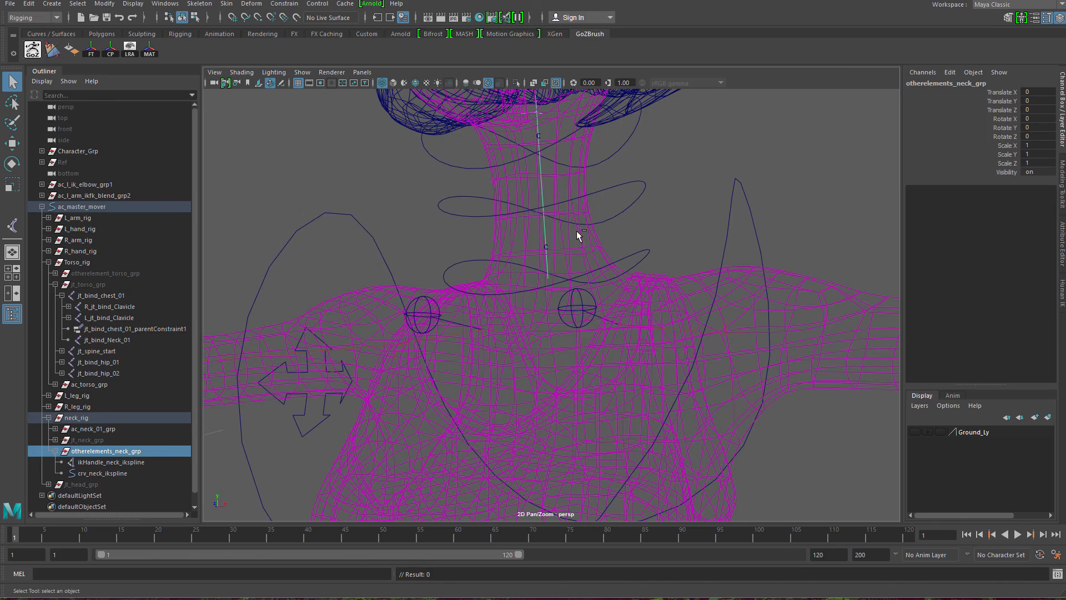
pyautogui.click(574, 229)
# Step: Hide the two cluster handles inside the neck while keeping the body mesh visible
pyautogui.scroll(3, 581, 325)
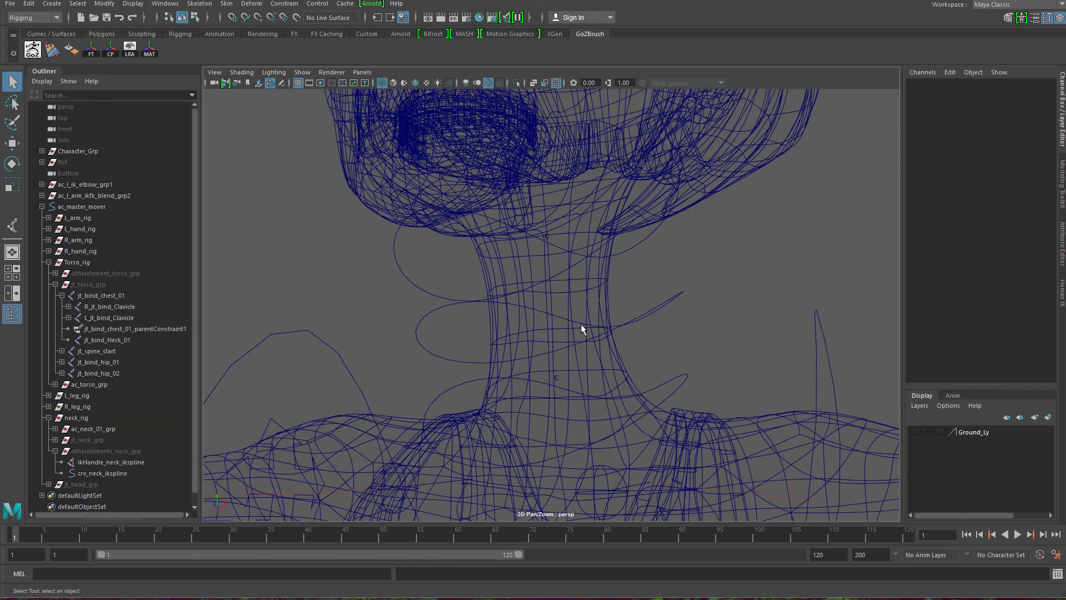
pyautogui.click(559, 233)
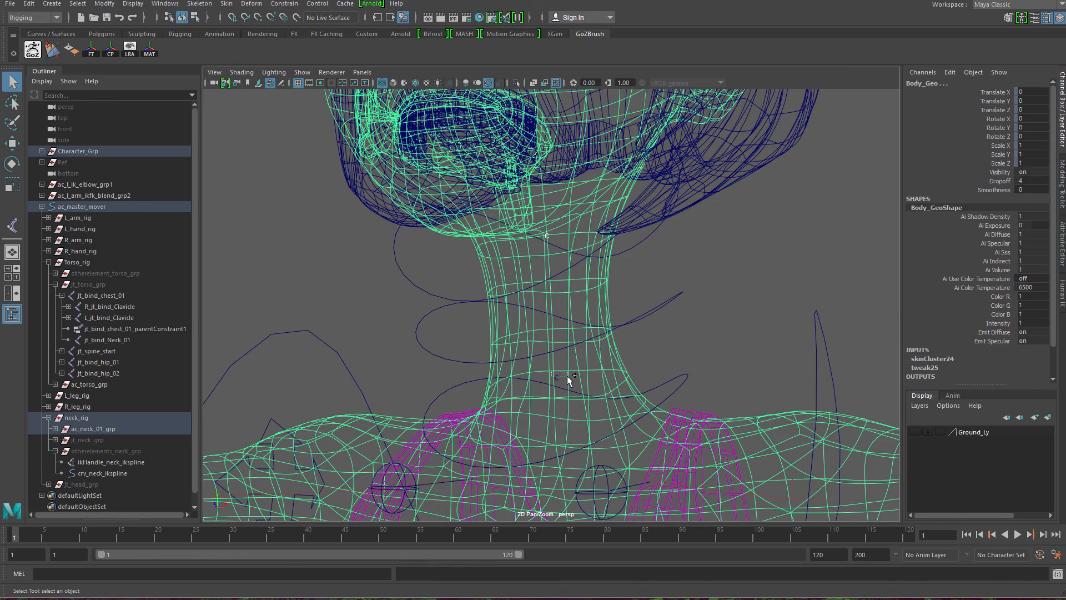
pyautogui.moveTo(567, 375); pyautogui.dragTo(571, 376)
pyautogui.click(710, 372)
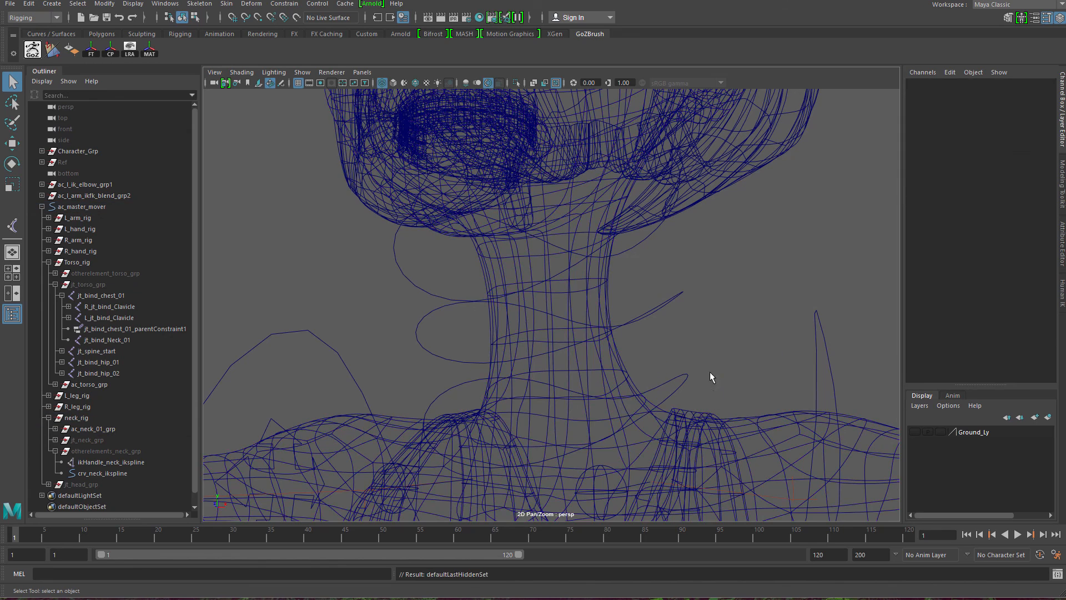
# Step: Hide ikHandle_l_clavicle and ikHandle_r_clavicle under the clavicle controls in ac_torso_grp
pyautogui.scroll(-3, 604, 425)
pyautogui.click(644, 372)
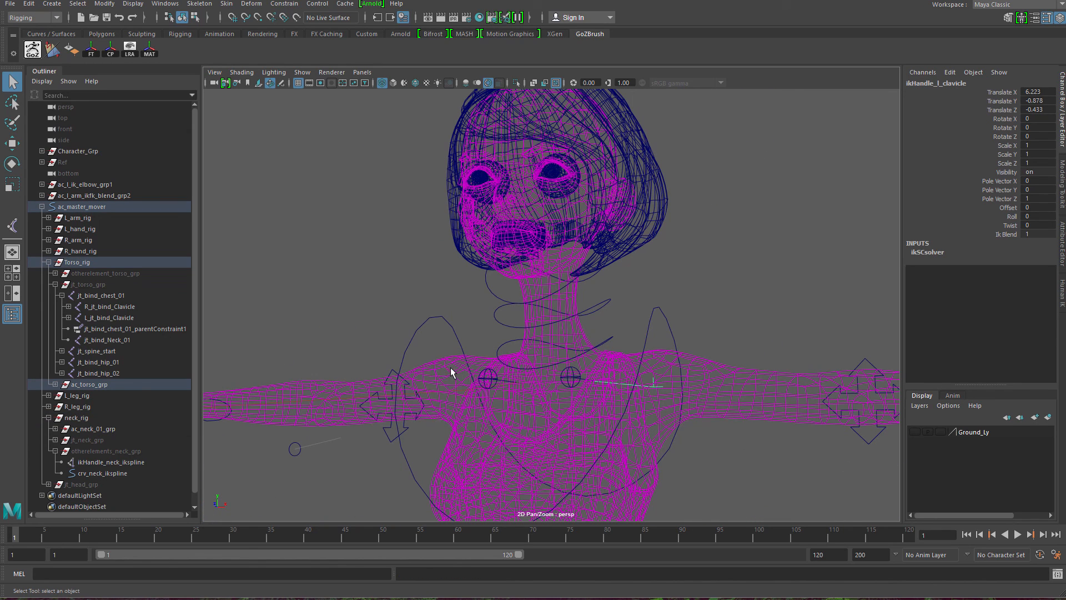
pyautogui.moveTo(458, 394); pyautogui.dragTo(471, 421)
pyautogui.press('f')
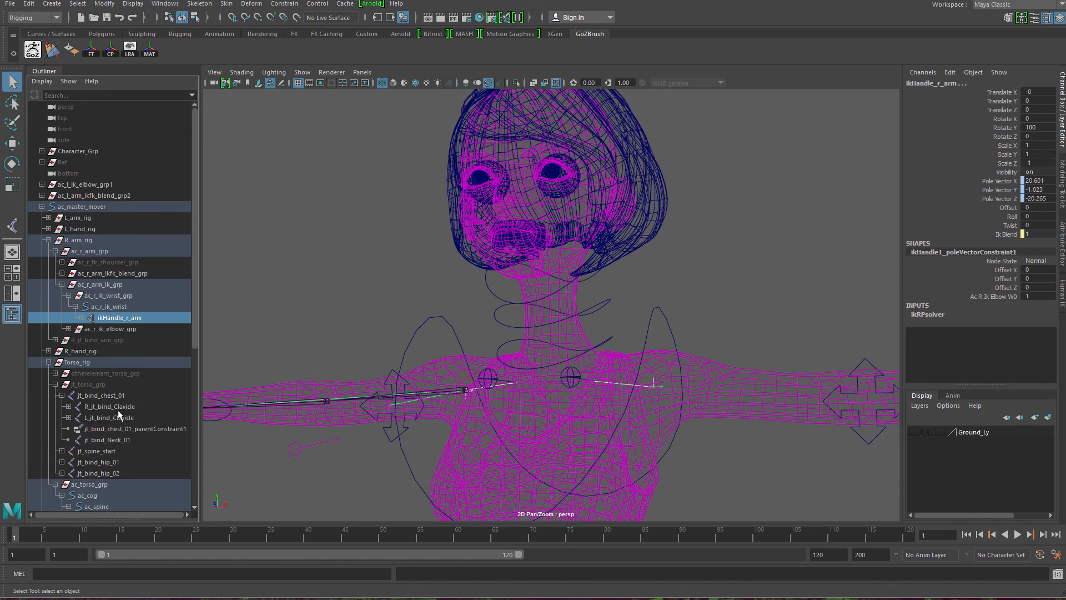
pyautogui.scroll(-5, 119, 472)
pyautogui.click(134, 418)
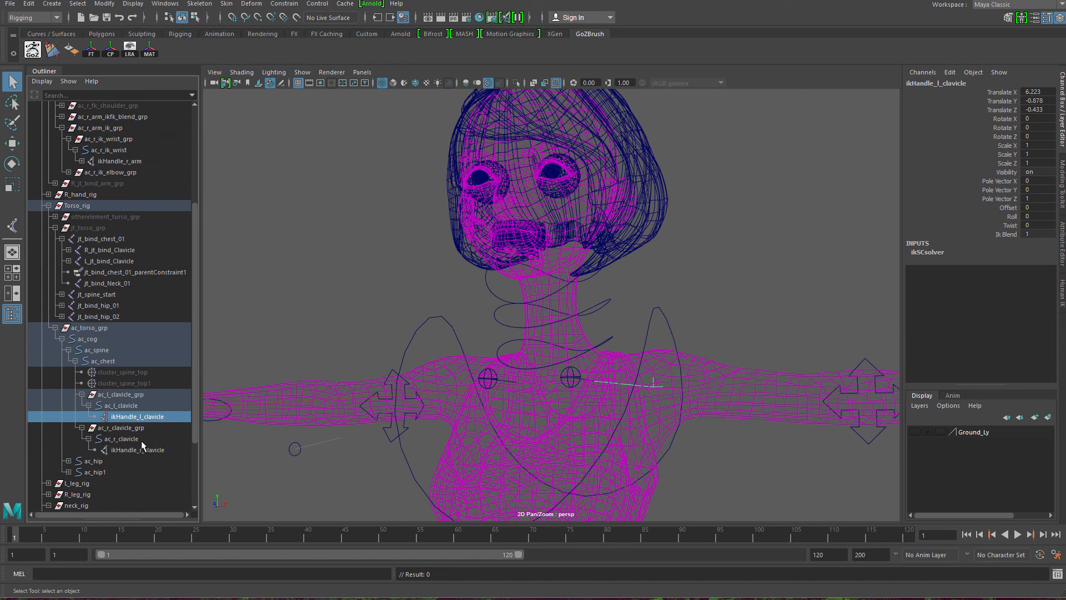
pyautogui.keyDown('ctrl'); pyautogui.click(146, 450); pyautogui.keyUp('ctrl')
pyautogui.hotkey('ctrl', 'h')
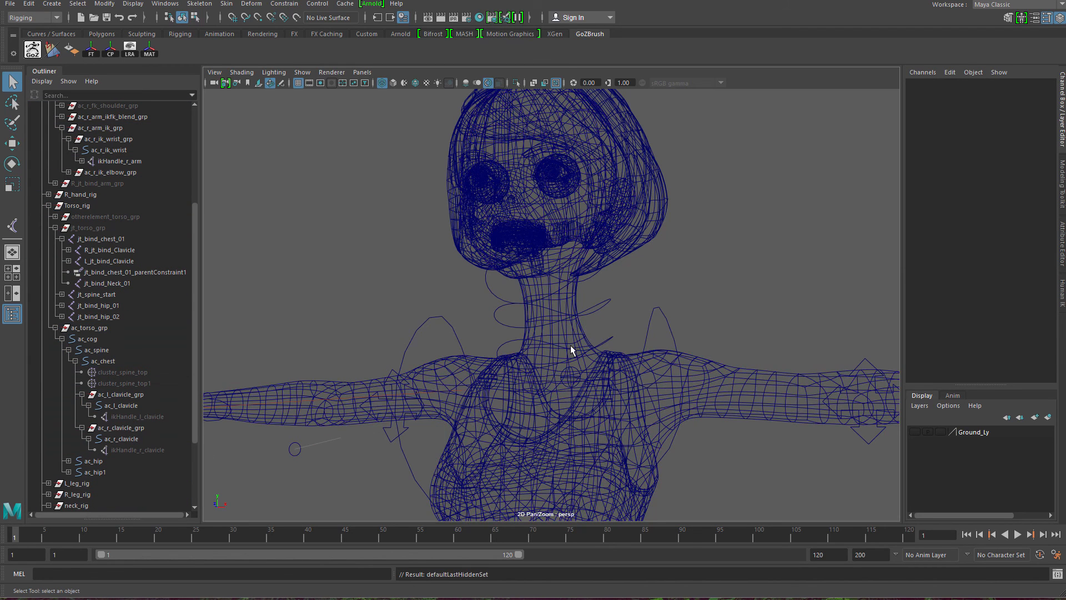
pyautogui.keyDown('alt'); pyautogui.moveTo(571, 345); pyautogui.dragTo(395, 256, button='right'); pyautogui.keyUp('alt')
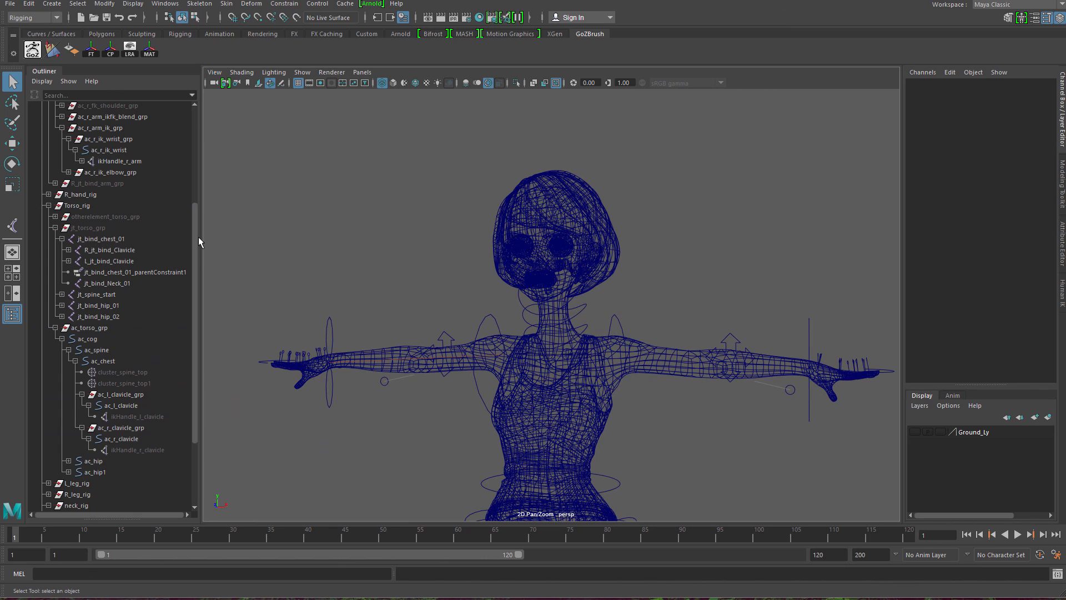
# Step: Collapse the ac_master_mover hierarchy in the Outliner and show the character in shaded mode with every object visible
pyautogui.moveTo(195, 232); pyautogui.dragTo(204, 132)
pyautogui.click(42, 208)
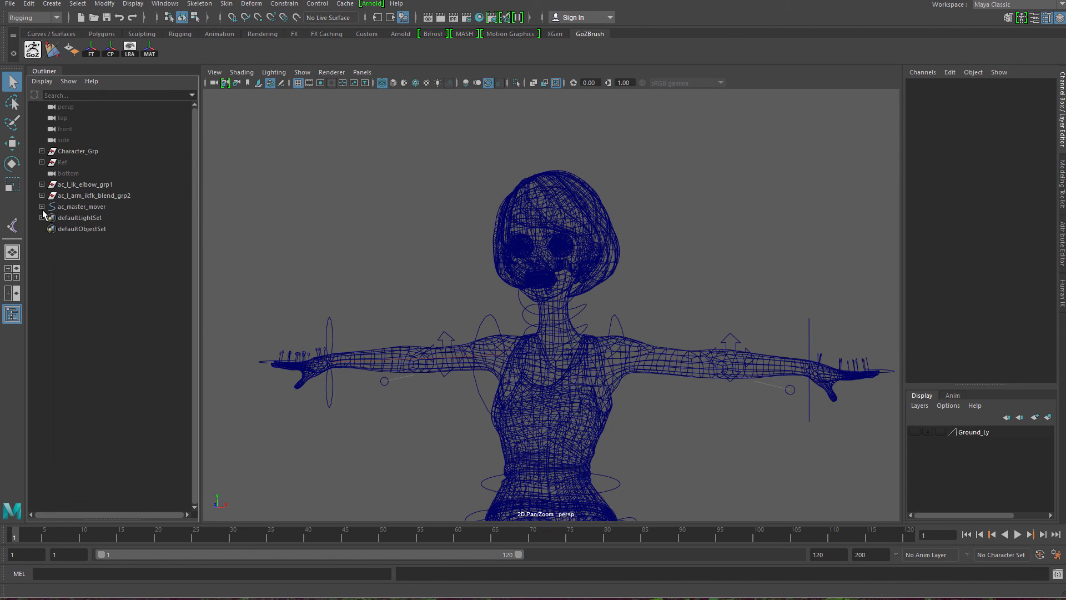
pyautogui.keyDown('alt'); pyautogui.moveTo(581, 273); pyautogui.dragTo(424, 240, button='right'); pyautogui.keyUp('alt')
pyautogui.hotkey('ctrl', '1')
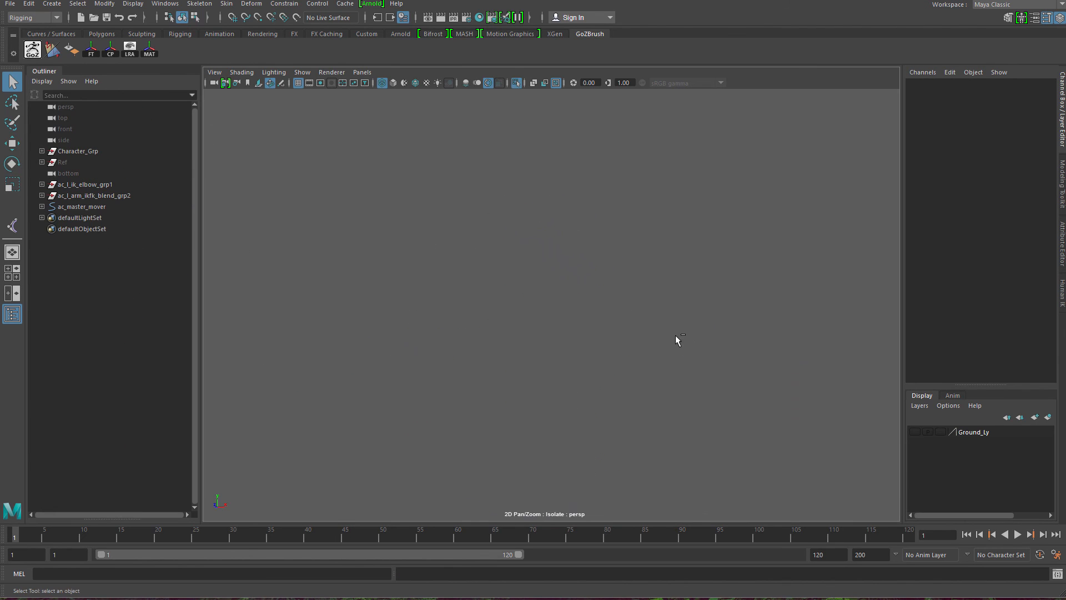
pyautogui.hotkey('ctrl', '1')
pyautogui.press('5')
pyautogui.keyDown('alt'); pyautogui.moveTo(628, 362); pyautogui.dragTo(561, 214, button='middle'); pyautogui.keyUp('alt')
pyautogui.keyDown('alt'); pyautogui.moveTo(561, 214); pyautogui.dragTo(592, 219, button='right'); pyautogui.keyUp('alt')
pyautogui.keyDown('alt'); pyautogui.moveTo(592, 219); pyautogui.dragTo(603, 327, button='middle'); pyautogui.keyUp('alt')
pyautogui.keyDown('alt'); pyautogui.moveTo(555, 184); pyautogui.dragTo(622, 167, button='right'); pyautogui.keyUp('alt')
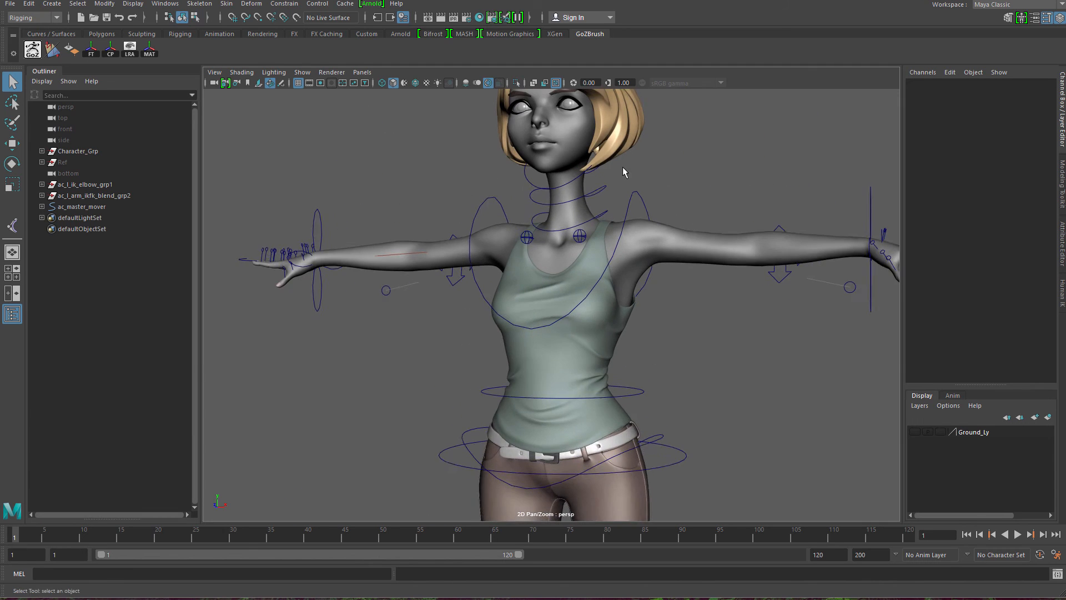
# Step: Try rotating the ac_chest control to test the upper body, and undo the rotation
pyautogui.keyDown('alt'); pyautogui.moveTo(622, 166); pyautogui.dragTo(591, 255, button='middle'); pyautogui.keyUp('alt')
pyautogui.keyDown('alt'); pyautogui.moveTo(590, 255); pyautogui.dragTo(664, 245, button='right'); pyautogui.keyUp('alt')
pyautogui.keyDown('alt'); pyautogui.moveTo(664, 246); pyautogui.dragTo(649, 275); pyautogui.keyUp('alt')
pyautogui.click(647, 300)
pyautogui.press('e')
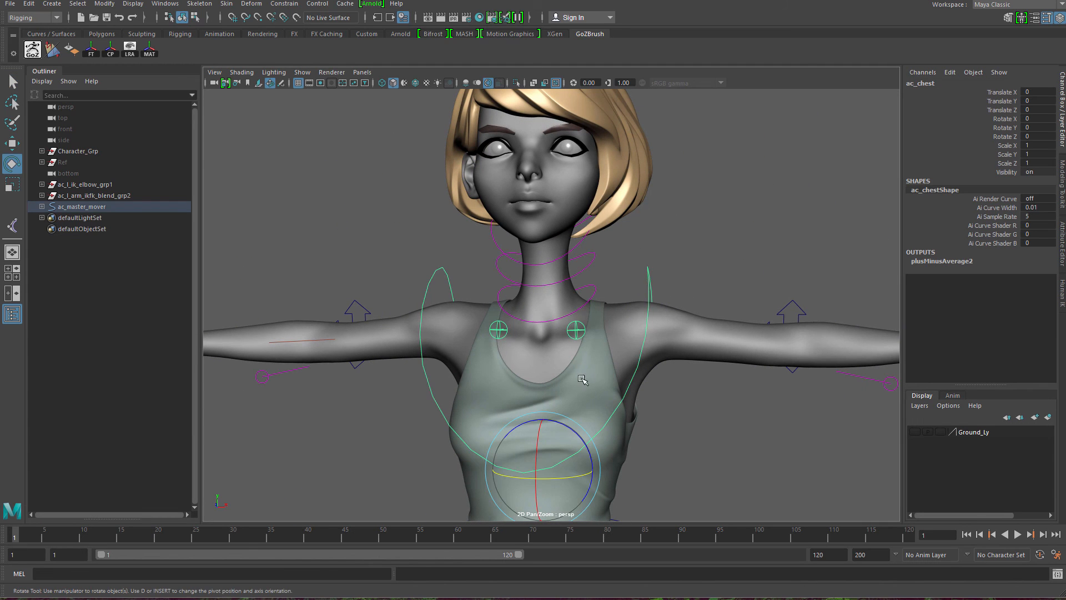
pyautogui.moveTo(569, 428); pyautogui.dragTo(560, 422)
pyautogui.hotkey('ctrl', 'z')
pyautogui.press('q')
# Step: Select both clavicle controls, try moving them sideways and up to test the shoulders, and undo the moves
pyautogui.click(584, 333)
pyautogui.press('e')
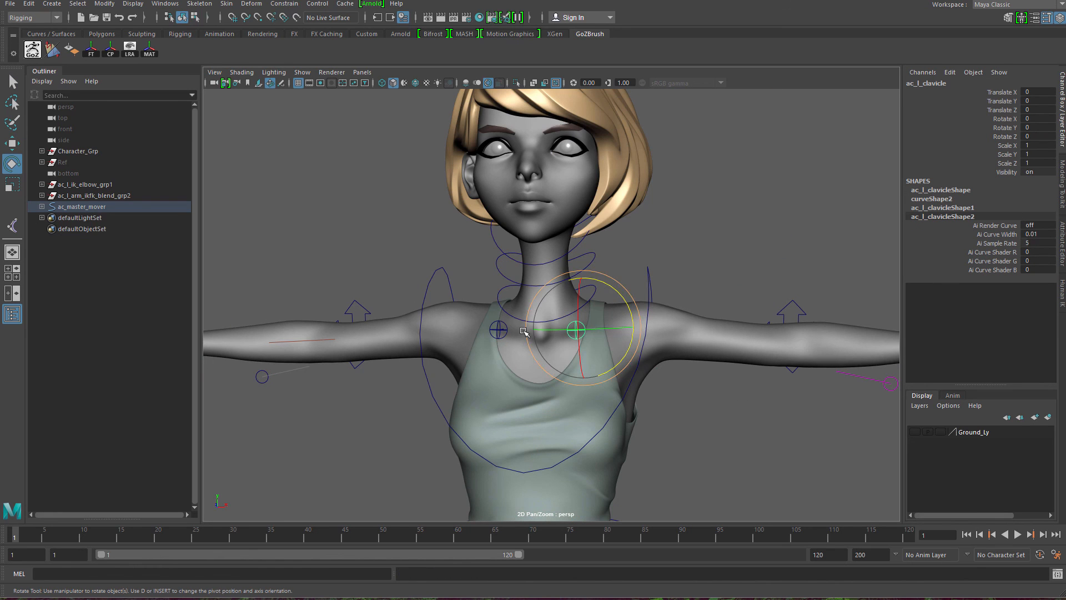
pyautogui.keyDown('shift'); pyautogui.click(499, 329); pyautogui.keyUp('shift')
pyautogui.press('w')
pyautogui.moveTo(509, 381)
pyautogui.mouseDown()
pyautogui.moveTo(510, 349)
pyautogui.moveTo(510, 392)
pyautogui.moveTo(510, 375)
pyautogui.mouseUp()
pyautogui.hotkey('ctrl', 'z')
pyautogui.press('w')
pyautogui.moveTo(507, 328); pyautogui.dragTo(451, 328)
pyautogui.moveTo(512, 277); pyautogui.dragTo(512, 218)
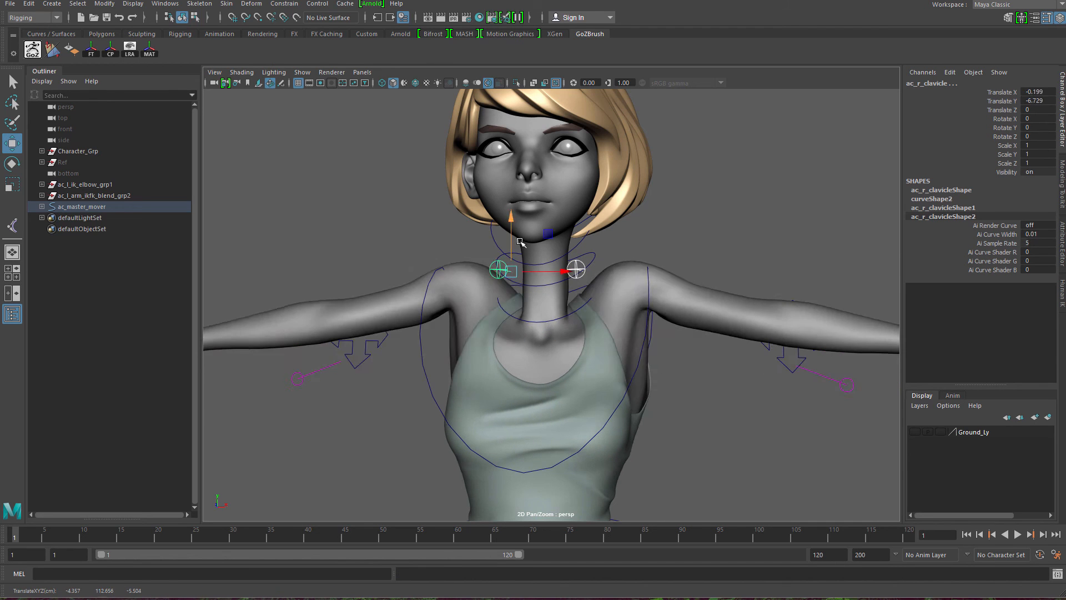
pyautogui.hotkey('ctrl', 'z')
# Step: Try rotating both clavicle controls together and undo the rotation
pyautogui.press('e')
pyautogui.moveTo(543, 295); pyautogui.dragTo(578, 347)
pyautogui.hotkey('ctrl', 'z')
# Step: Try raising ac_l_clavicle and the opposite clavicle control one at a time, undoing each move
pyautogui.press('q')
pyautogui.click(576, 329)
pyautogui.press('w')
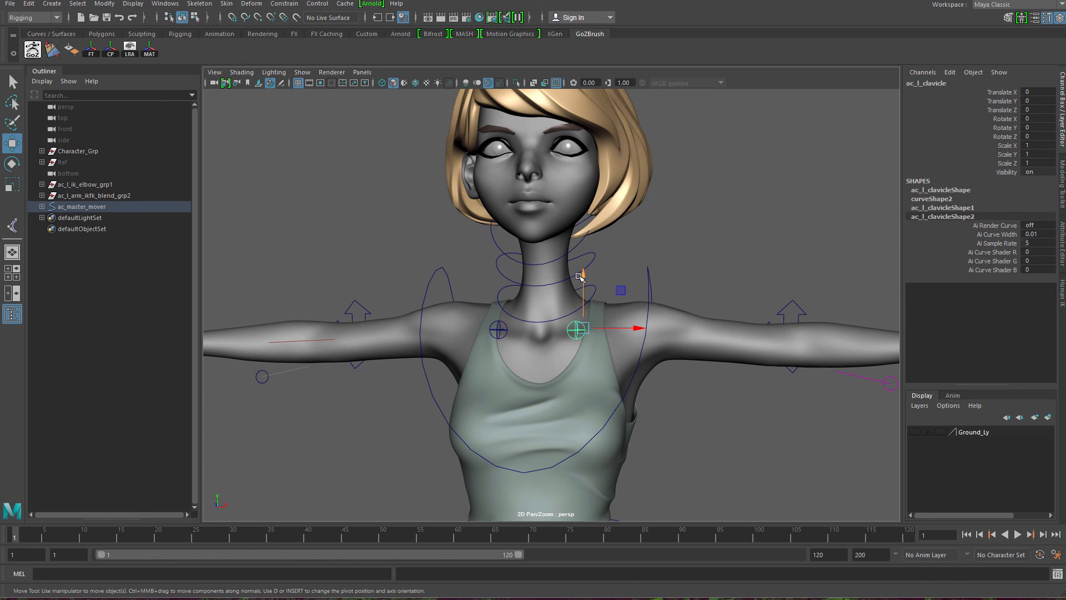
pyautogui.moveTo(583, 278); pyautogui.dragTo(584, 249)
pyautogui.hotkey('ctrl', 'z')
pyautogui.click(499, 336)
pyautogui.moveTo(511, 279); pyautogui.dragTo(513, 249)
pyautogui.hotkey('ctrl', 'z')
pyautogui.press('q')
# Step: Try rotating the base neck control ac_neck_01 to test the neck bend, and undo the change
pyautogui.moveTo(589, 284); pyautogui.dragTo(607, 296)
pyautogui.moveTo(607, 295)
pyautogui.keyDown('alt'); pyautogui.mouseDown(button='right')
pyautogui.moveTo(631, 299)
pyautogui.moveTo(616, 291)
pyautogui.mouseUp(button='right'); pyautogui.keyUp('alt')
pyautogui.press('e')
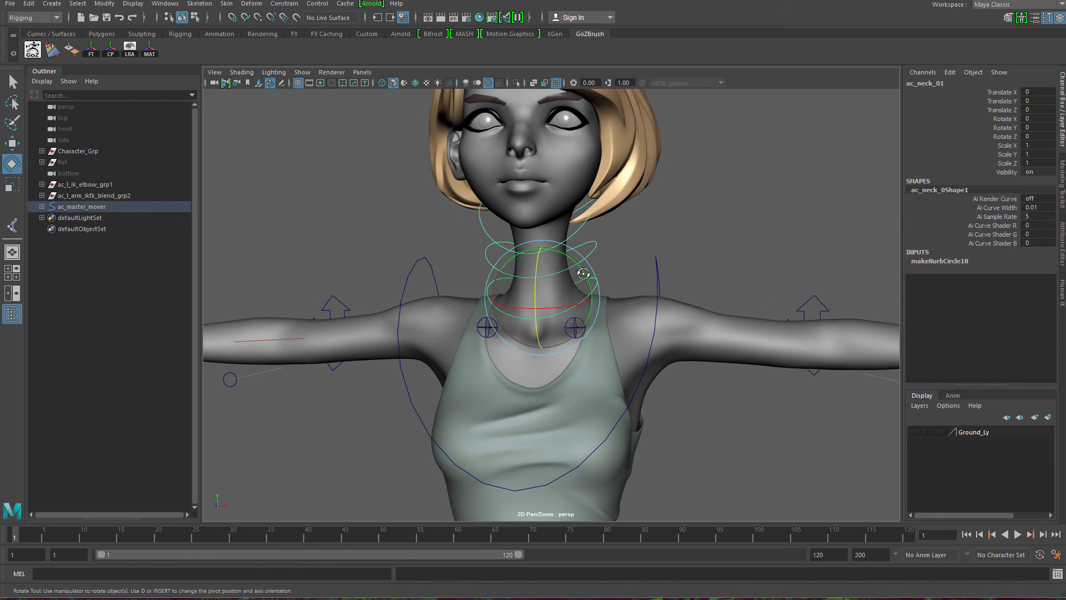
pyautogui.keyDown('alt'); pyautogui.moveTo(583, 274); pyautogui.dragTo(608, 269); pyautogui.keyUp('alt')
pyautogui.hotkey('ctrl', 'z')
pyautogui.hotkey('ctrl', 'z')
pyautogui.press('q')
# Step: Try rotating the middle neck control ac_neck_02 to test how the head follows
pyautogui.click(593, 251)
pyautogui.press('e')
pyautogui.hotkey('ctrl', 'z')
pyautogui.press('q')
pyautogui.press('e')
pyautogui.press('q')
pyautogui.press('e')
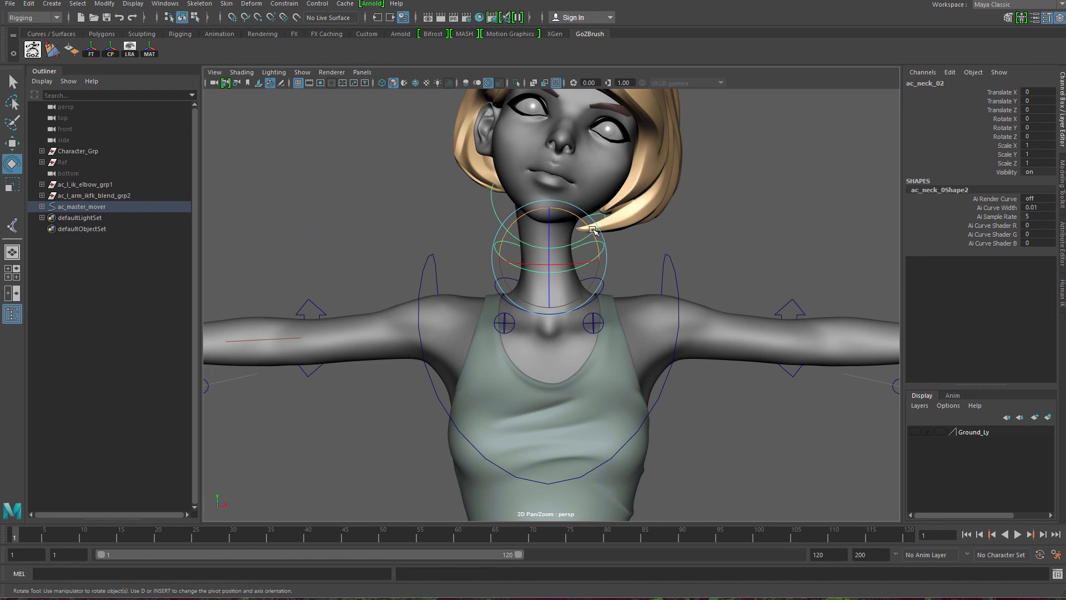
# Step: Try bending the neck further with the neck controls and undo all the test rotations
pyautogui.moveTo(592, 227); pyautogui.dragTo(606, 292)
pyautogui.press('q')
pyautogui.press('e')
pyautogui.hotkey('ctrl', 'z')
pyautogui.hotkey('ctrl', 'z')
pyautogui.hotkey('ctrl', 'z')
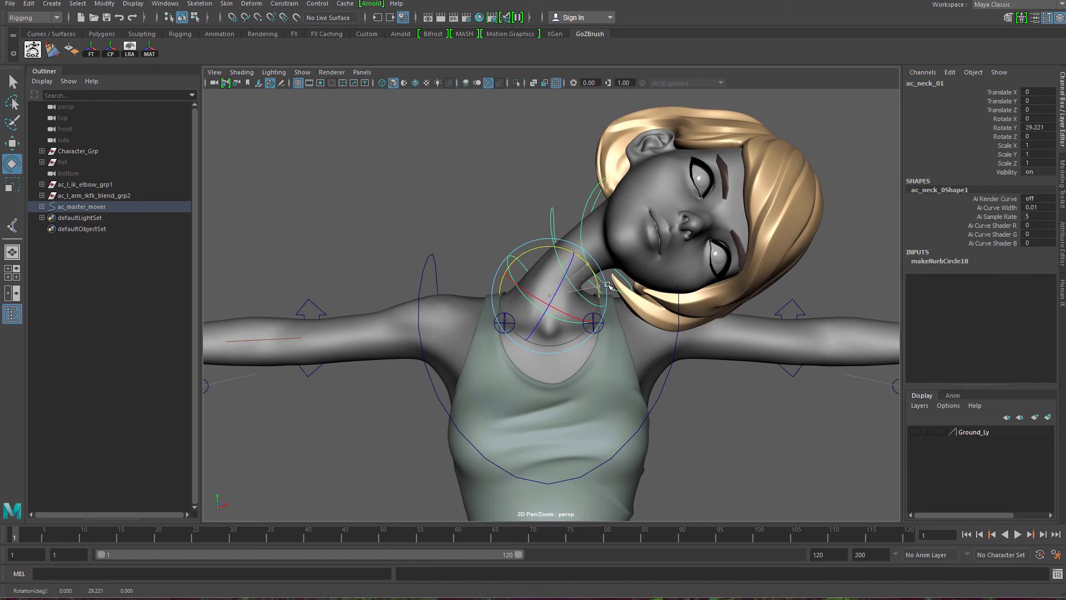
pyautogui.hotkey('ctrl', 'z')
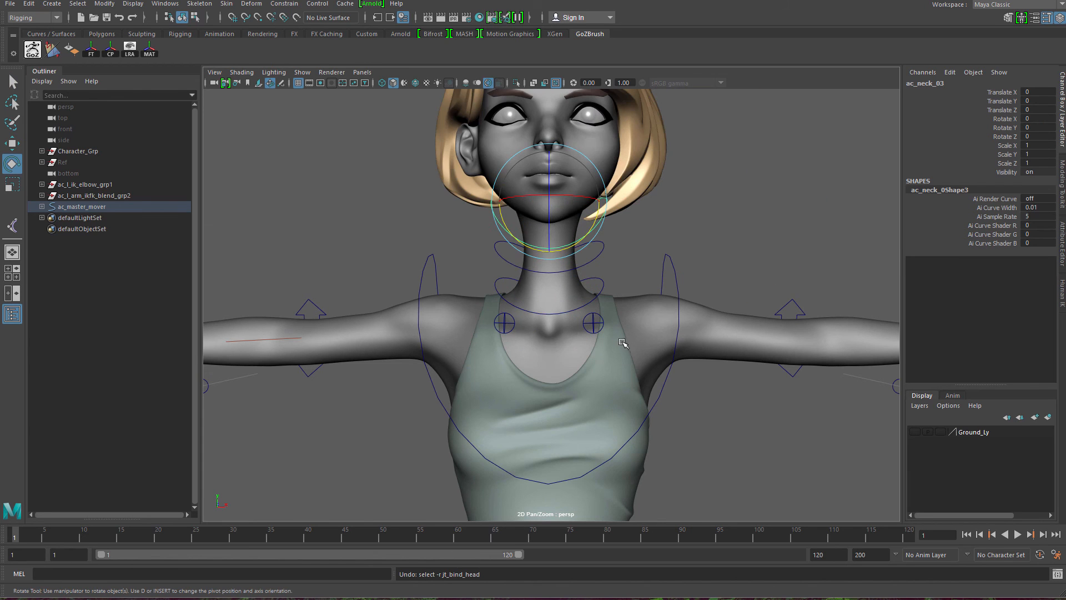
# Step: Select the neck controls together, check them from the front and in three-quarter view, and clear the selection
pyautogui.moveTo(613, 303); pyautogui.dragTo(596, 253)
pyautogui.keyDown('alt'); pyautogui.moveTo(608, 278); pyautogui.dragTo(569, 22, button='middle'); pyautogui.keyUp('alt')
pyautogui.keyDown('alt'); pyautogui.moveTo(501, 252); pyautogui.dragTo(535, 412, button='middle'); pyautogui.keyUp('alt')
pyautogui.keyDown('alt'); pyautogui.moveTo(535, 412); pyautogui.dragTo(500, 389, button='right'); pyautogui.keyUp('alt')
pyautogui.keyDown('alt'); pyautogui.moveTo(576, 295); pyautogui.dragTo(580, 405, button='middle'); pyautogui.keyUp('alt')
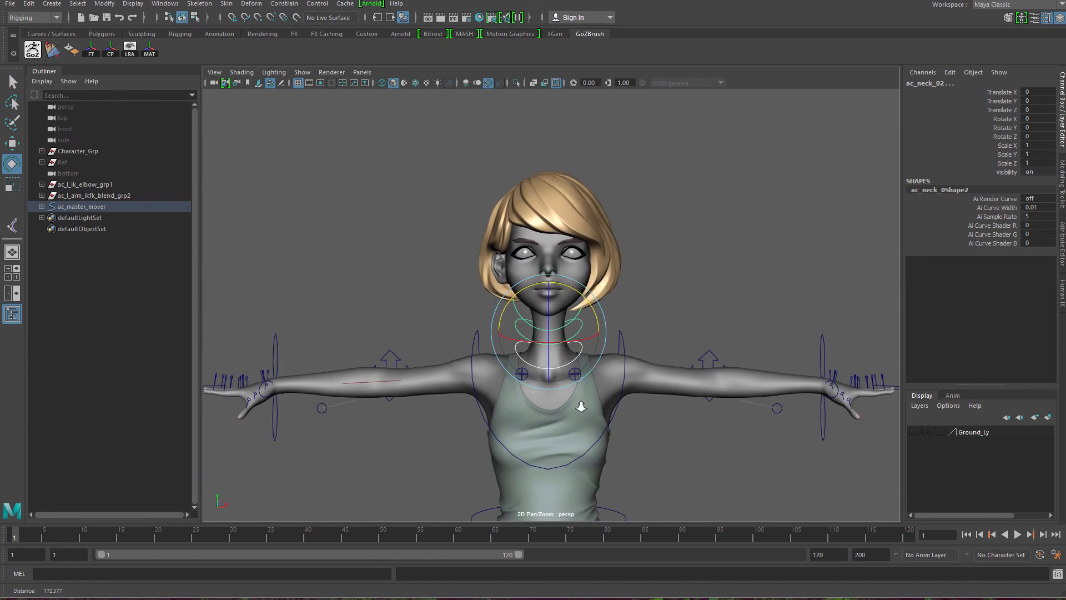
pyautogui.keyDown('alt'); pyautogui.moveTo(581, 355); pyautogui.dragTo(628, 333, button='right'); pyautogui.keyUp('alt')
pyautogui.keyDown('alt'); pyautogui.moveTo(627, 322); pyautogui.dragTo(563, 261); pyautogui.keyUp('alt')
pyautogui.press('q')
pyautogui.click(633, 325)
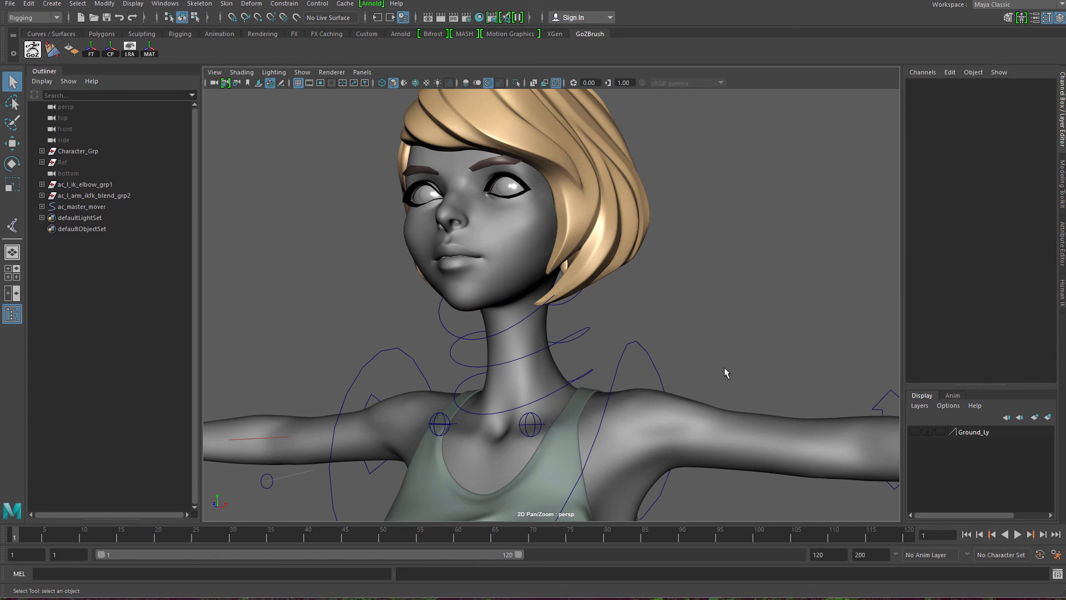
# Step: Examine the character's face, mouth, eyes and neck up close and from several angles
pyautogui.keyDown('alt'); pyautogui.moveTo(724, 367); pyautogui.dragTo(483, 333, button='right'); pyautogui.keyUp('alt')
pyautogui.keyDown('alt'); pyautogui.moveTo(483, 333); pyautogui.dragTo(532, 318); pyautogui.keyUp('alt')
pyautogui.keyDown('alt'); pyautogui.moveTo(532, 318); pyautogui.dragTo(656, 289, button='right'); pyautogui.keyUp('alt')
pyautogui.keyDown('alt'); pyautogui.moveTo(566, 239); pyautogui.dragTo(562, 381, button='middle'); pyautogui.keyUp('alt')
pyautogui.keyDown('alt'); pyautogui.moveTo(561, 381); pyautogui.dragTo(371, 366); pyautogui.keyUp('alt')
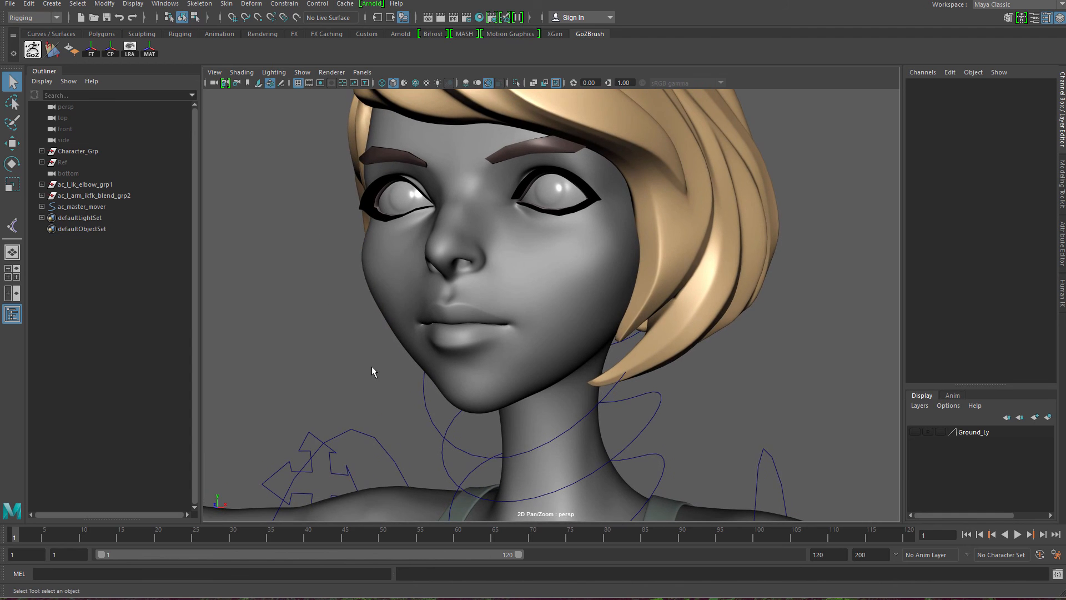
pyautogui.keyDown('alt'); pyautogui.moveTo(554, 329); pyautogui.dragTo(453, 316); pyautogui.keyUp('alt')
pyautogui.keyDown('alt'); pyautogui.moveTo(500, 268); pyautogui.dragTo(578, 161); pyautogui.keyUp('alt')
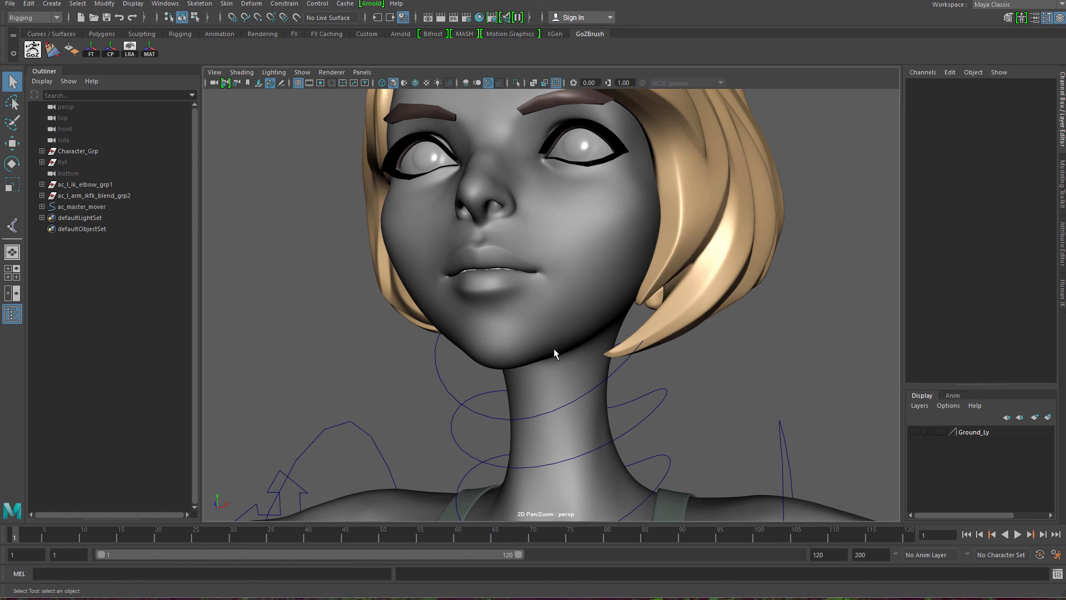
pyautogui.keyDown('alt'); pyautogui.moveTo(460, 302); pyautogui.dragTo(435, 261, button='right'); pyautogui.keyUp('alt')
pyautogui.keyDown('alt'); pyautogui.moveTo(436, 261); pyautogui.dragTo(428, 289); pyautogui.keyUp('alt')
pyautogui.keyDown('alt'); pyautogui.moveTo(427, 289); pyautogui.dragTo(543, 325, button='right'); pyautogui.keyUp('alt')
pyautogui.keyDown('alt'); pyautogui.moveTo(543, 326); pyautogui.dragTo(461, 325); pyautogui.keyUp('alt')
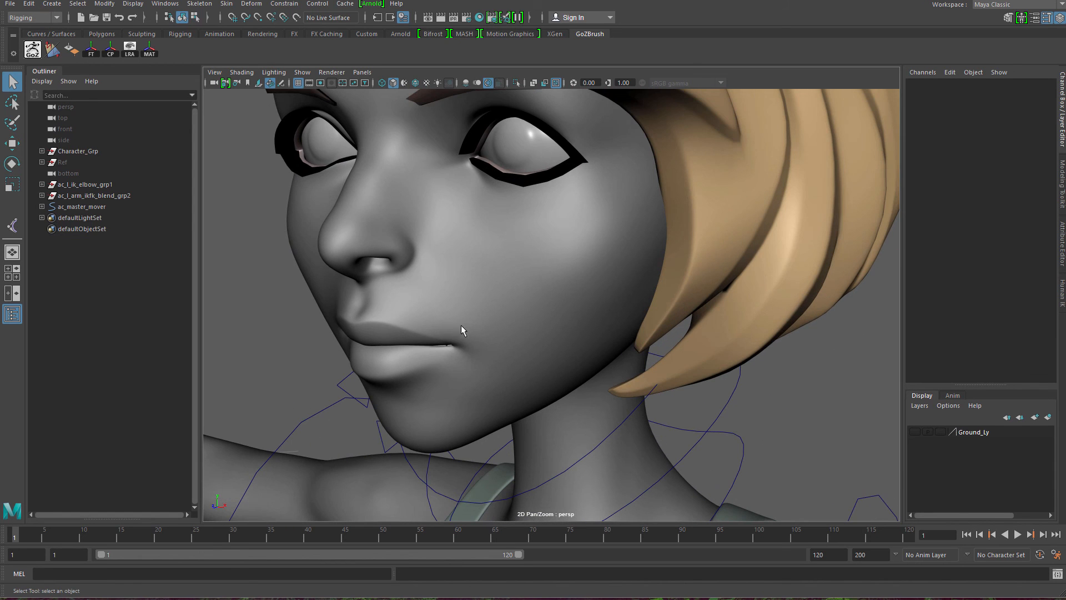
pyautogui.keyDown('alt'); pyautogui.moveTo(487, 289); pyautogui.dragTo(388, 281, button='right'); pyautogui.keyUp('alt')
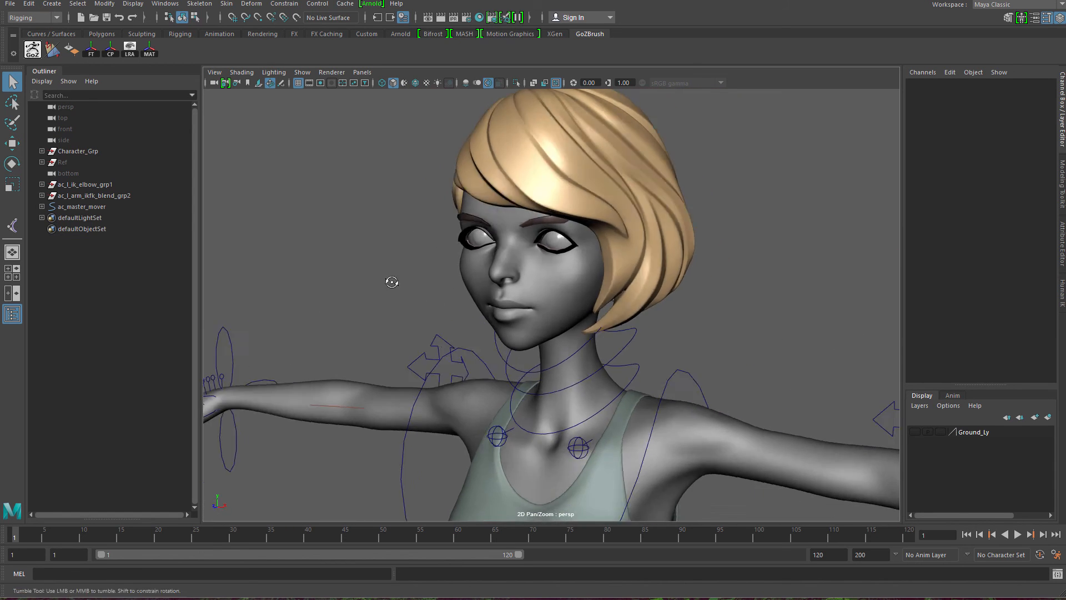
pyautogui.keyDown('alt'); pyautogui.moveTo(388, 280); pyautogui.dragTo(610, 311); pyautogui.keyUp('alt')
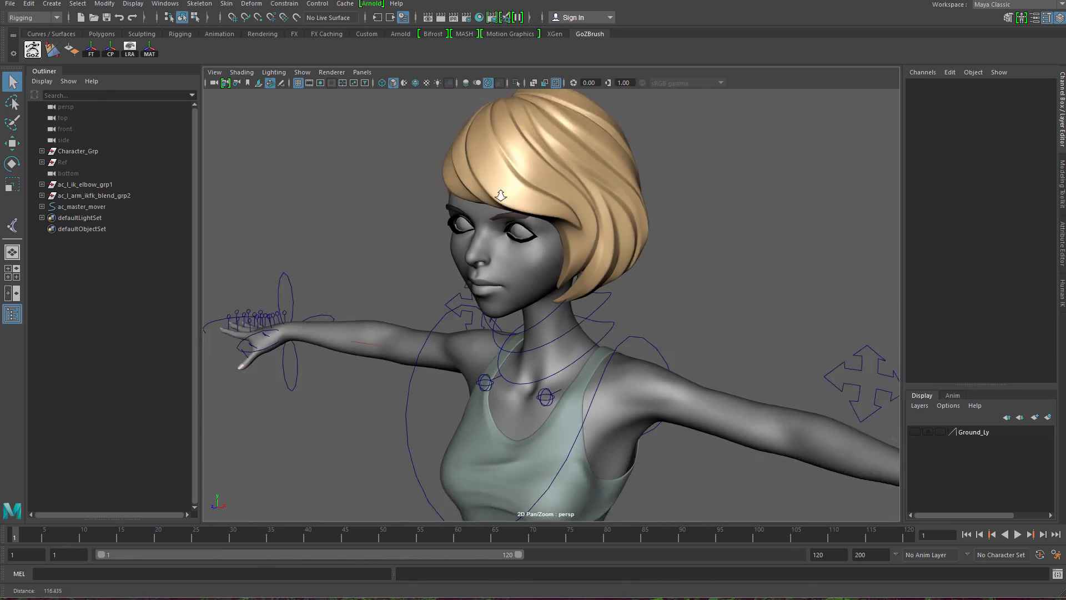
pyautogui.keyDown('alt'); pyautogui.moveTo(610, 311); pyautogui.dragTo(574, 266, button='right'); pyautogui.keyUp('alt')
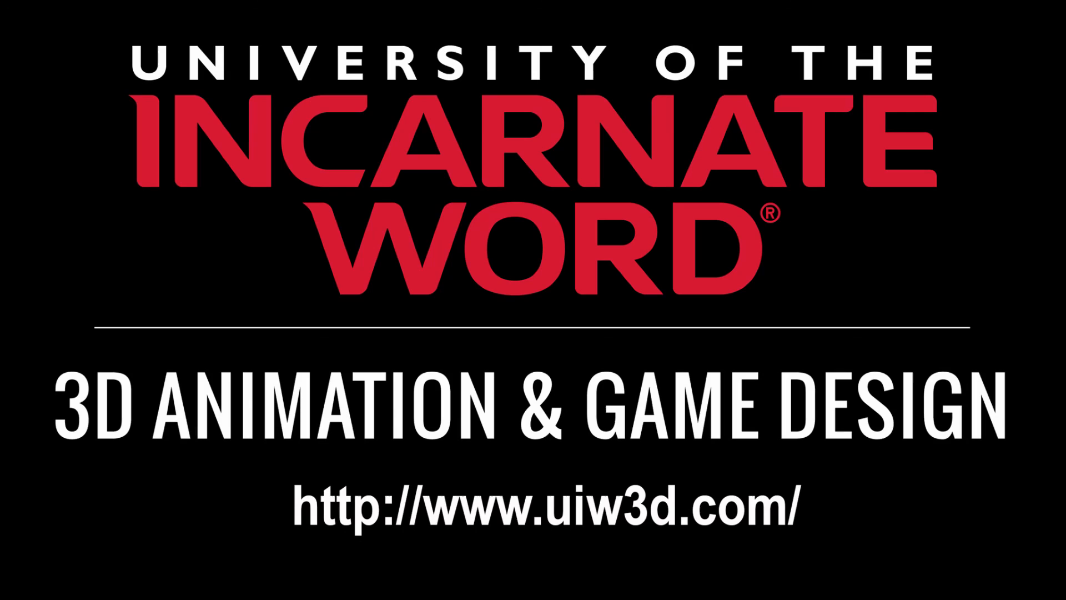